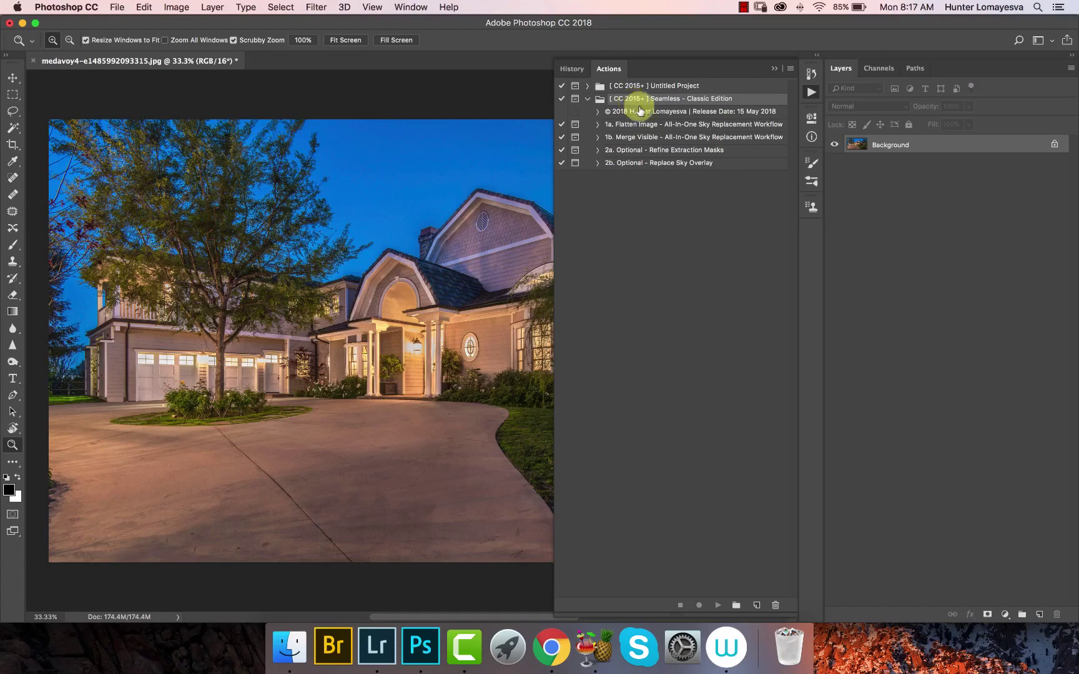
Review the copyright entry and the 1a Flatten Image and 1b Merge Visible workflow actions in the Seamless - Classic Edition set
left_click(710, 111)
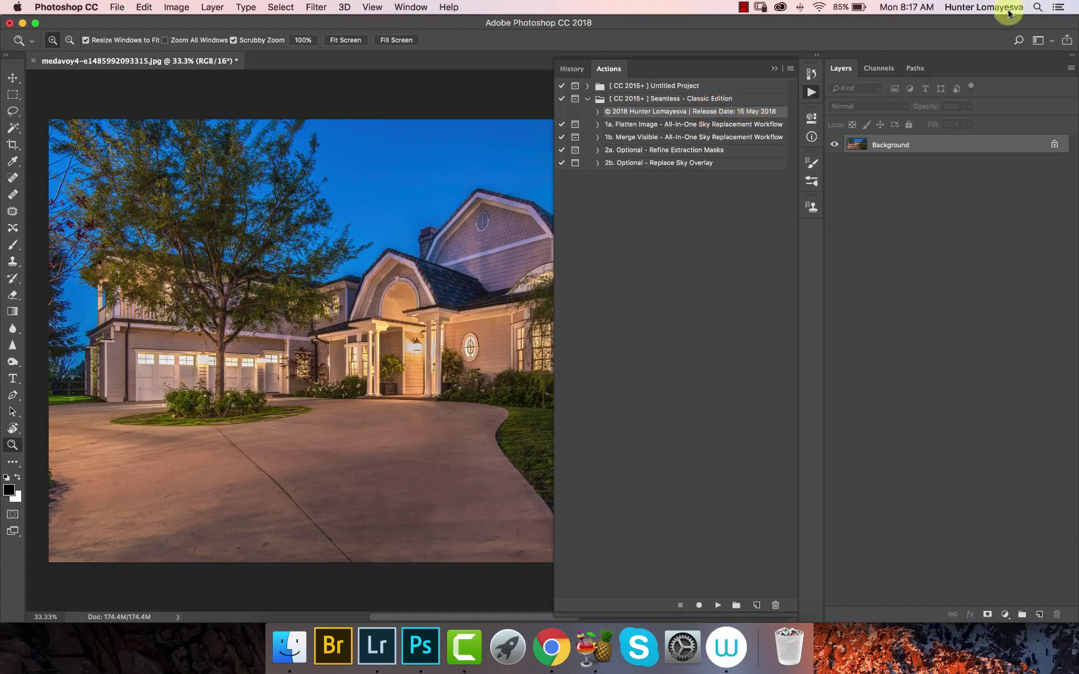
left_click(930, 7)
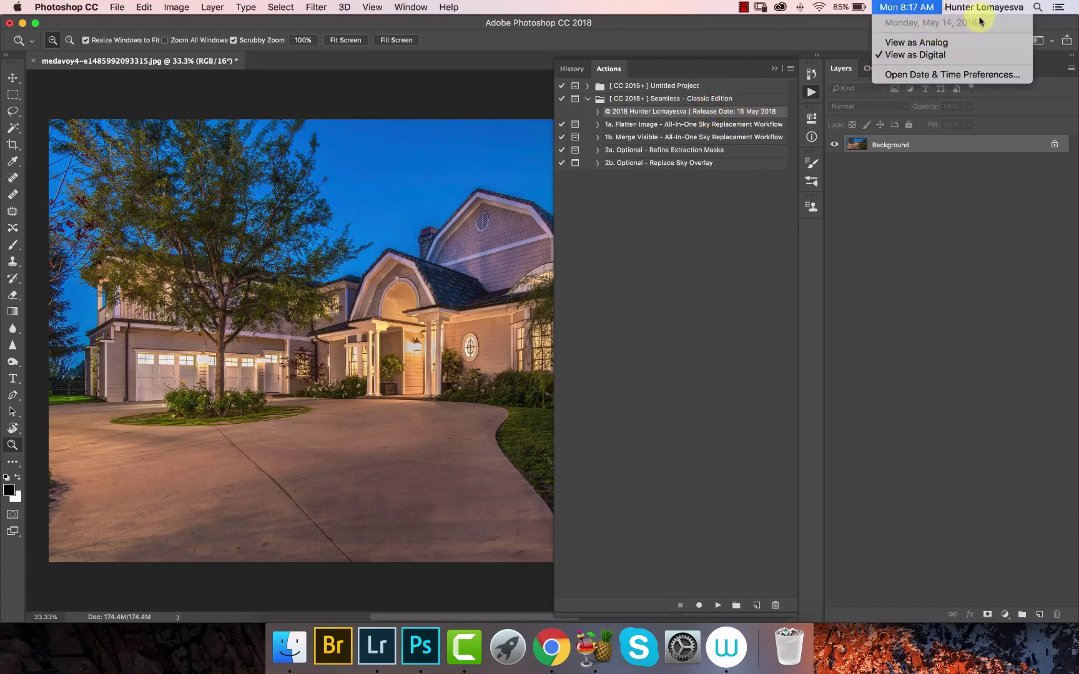
left_click(928, 7)
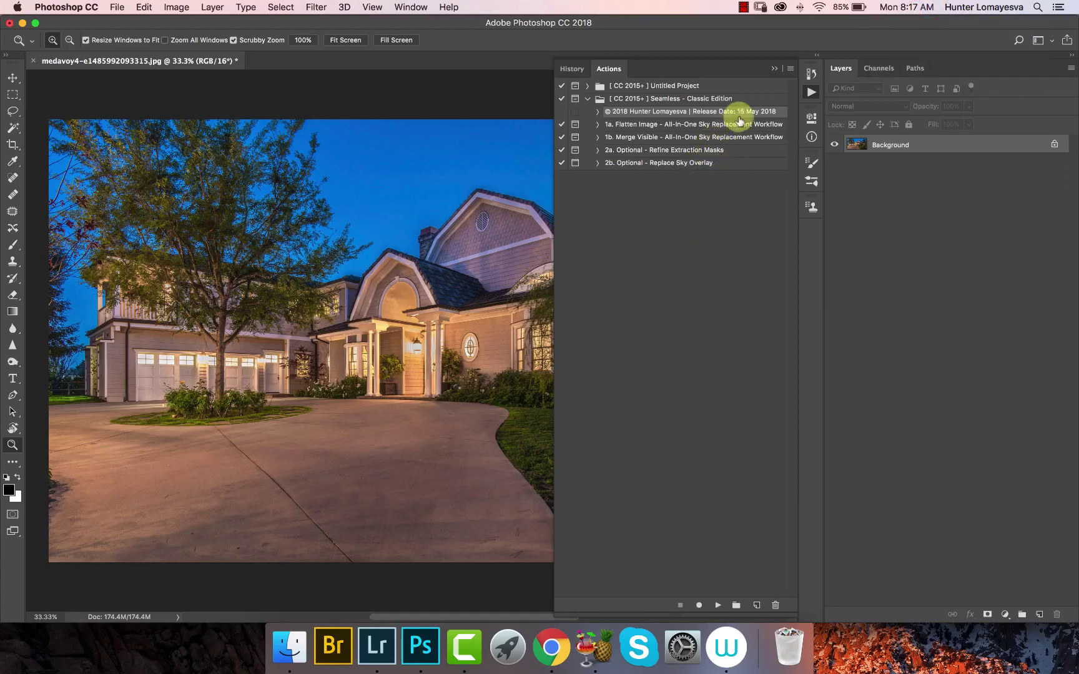
left_click(633, 123)
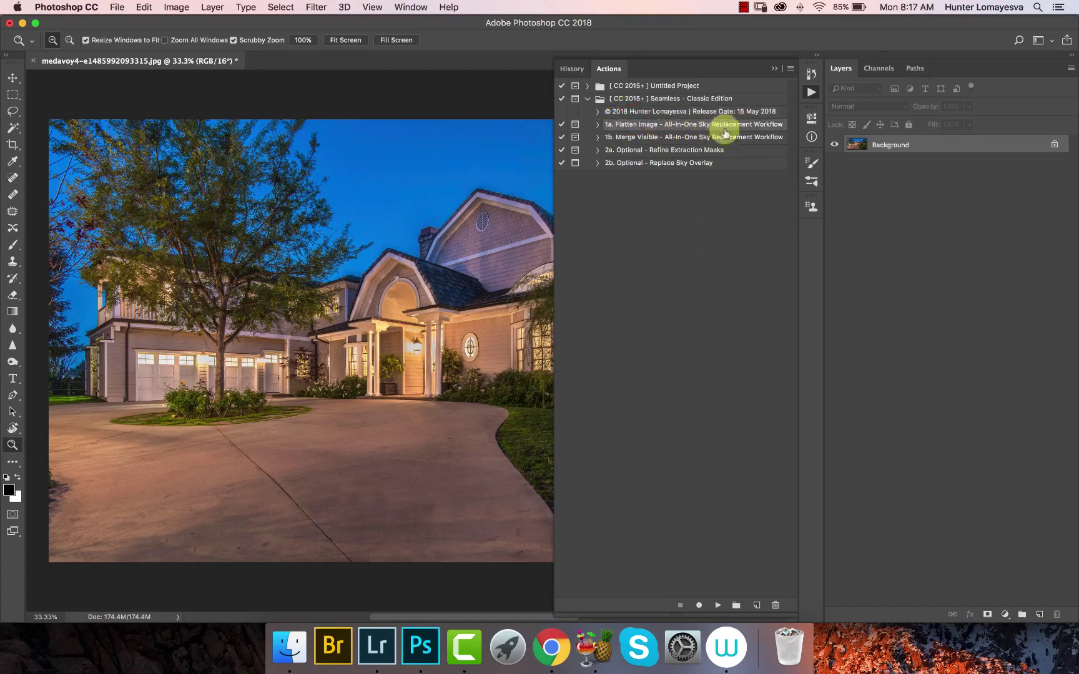
left_click(632, 137)
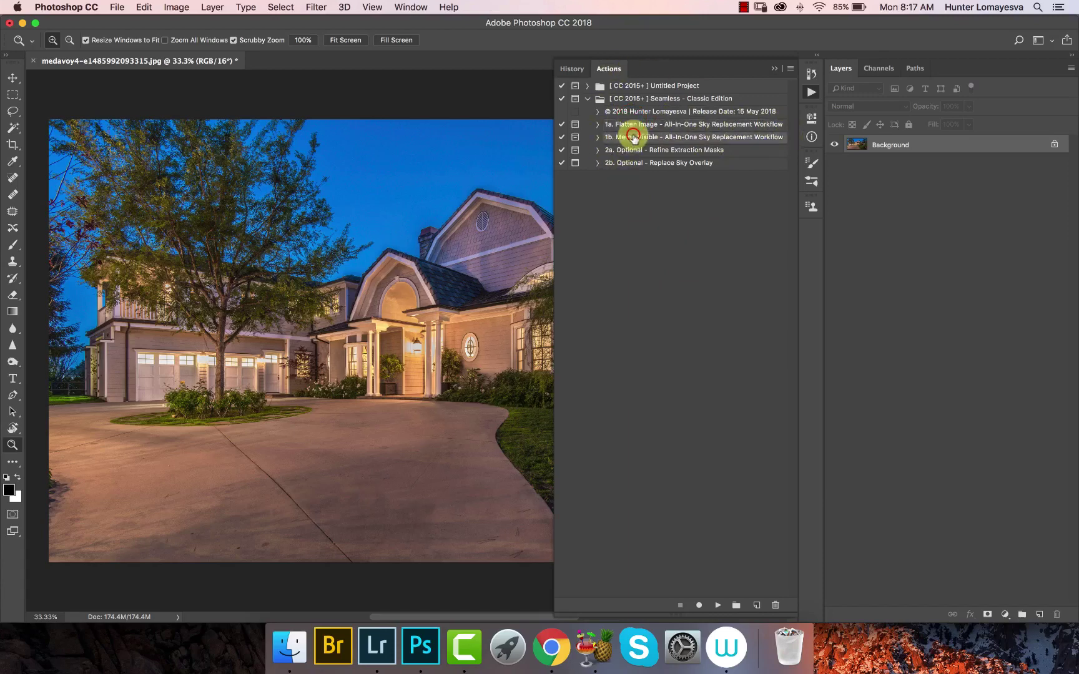
left_click(722, 134)
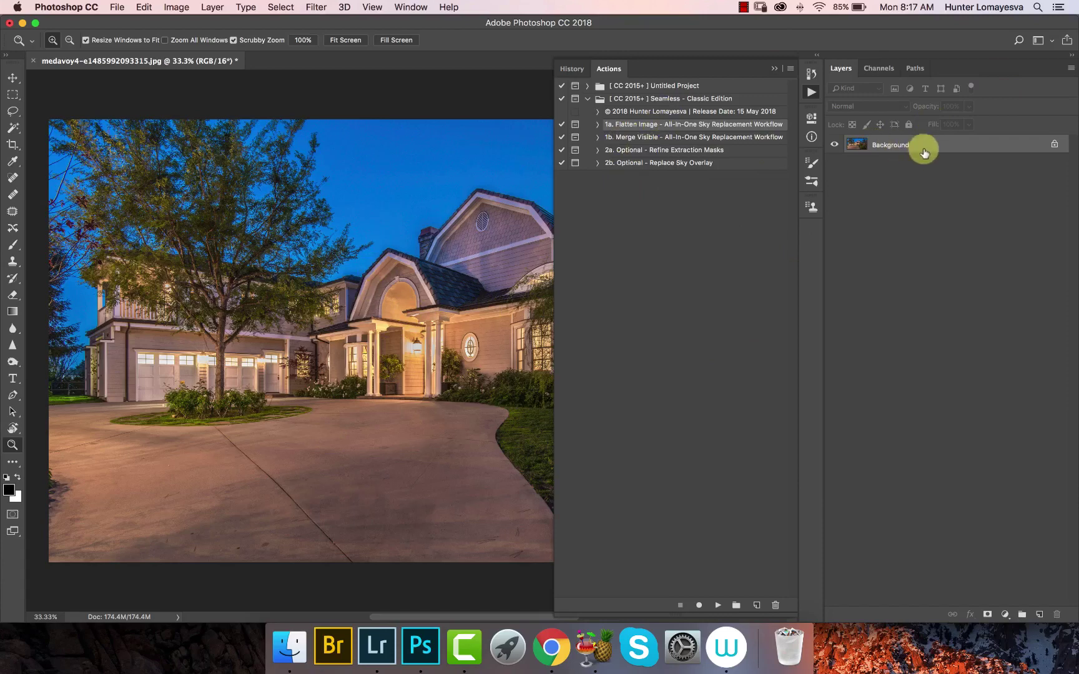
left_click(684, 139)
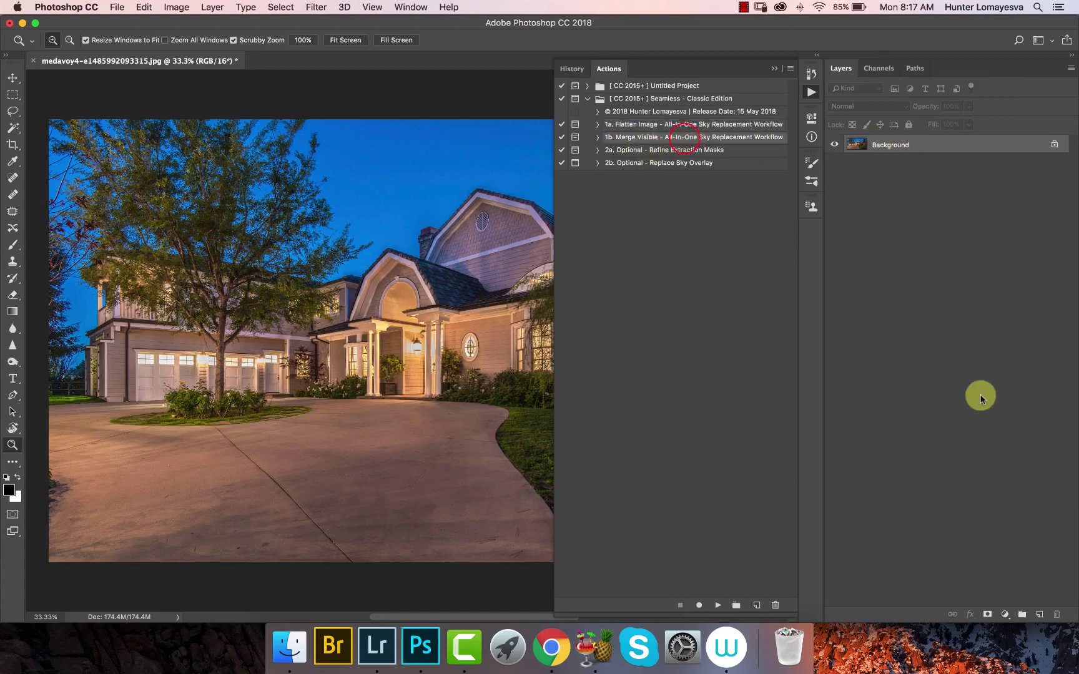
Duplicate the Background layer six times to build a stack of identical layers
key("super+j")
key("super+j")
key("super+j")
key("super+j")
key("super+j")
key("super+j")
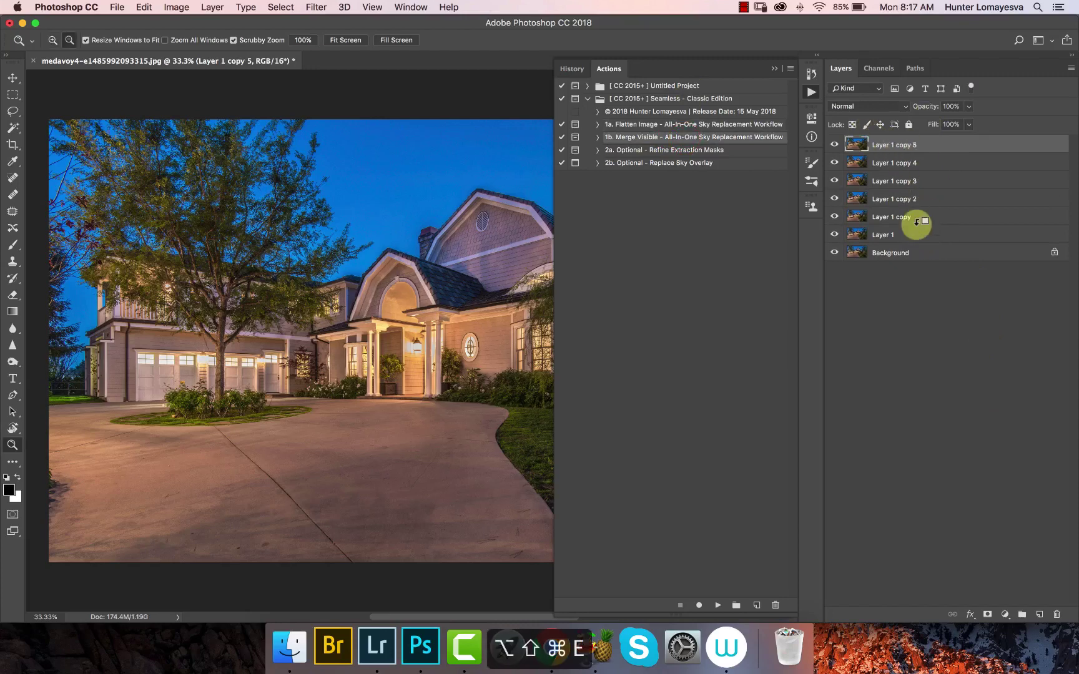
Stamp all visible layers into a new layer above the stack and name it Merge
key("shift+alt+super+e")
double_click(887, 144)
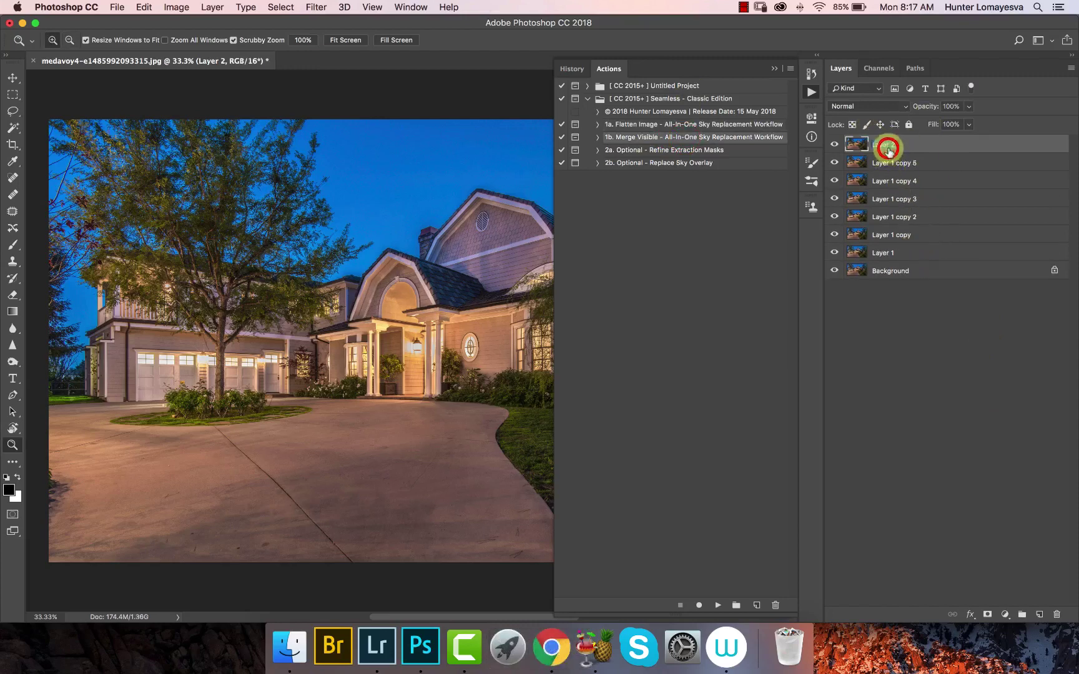
type("Merge")
key("Return")
Delete the Merge layer and all the duplicated layers above Background
left_click(922, 162)
left_click(918, 253, "shift")
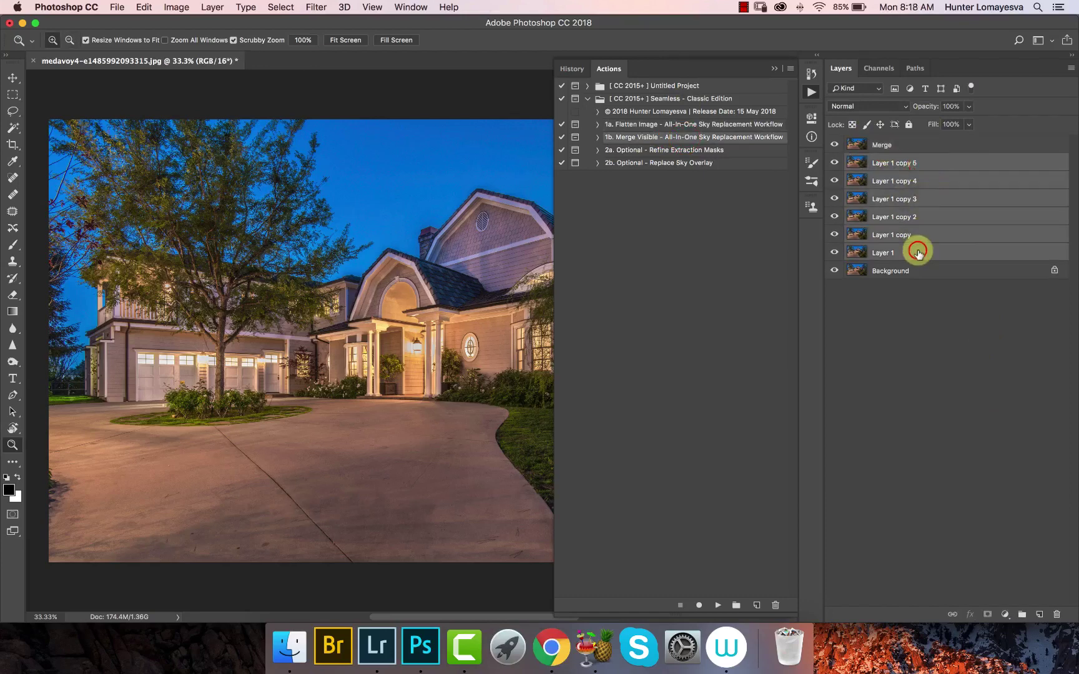
left_click(898, 143)
left_click(935, 161)
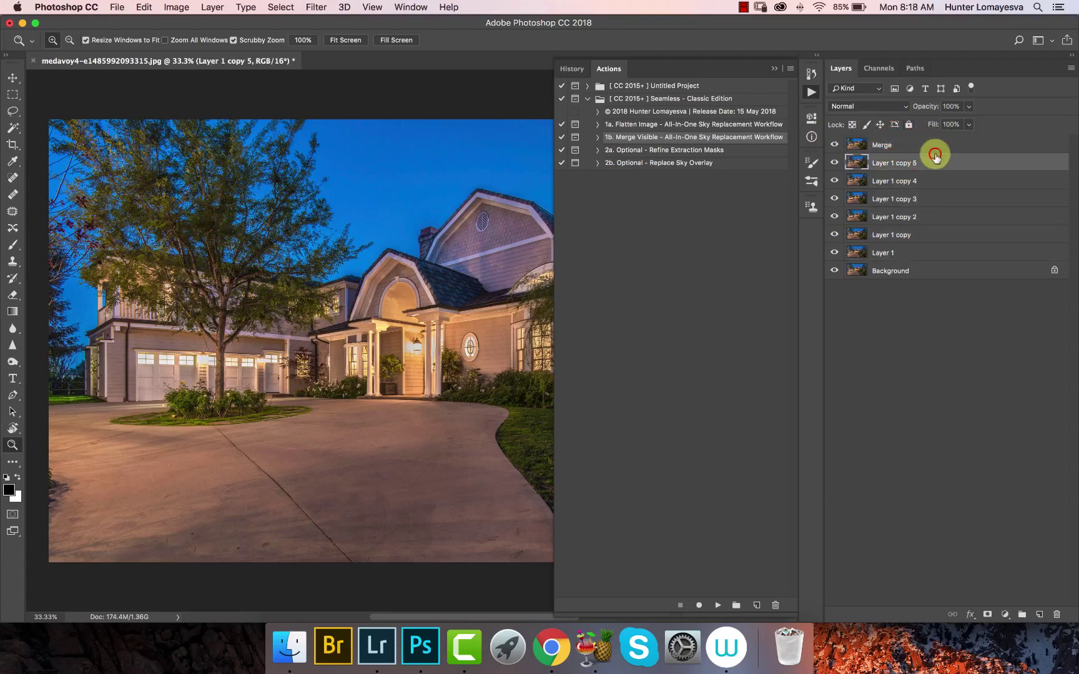
left_click(930, 144)
left_click(918, 253, "shift")
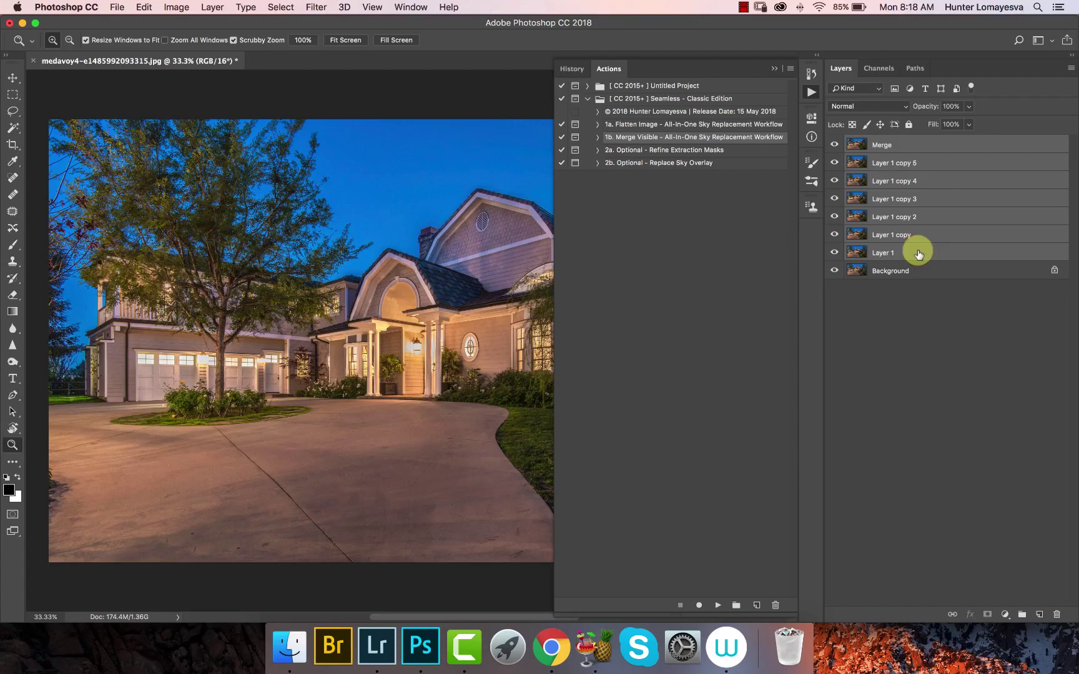
key("Delete")
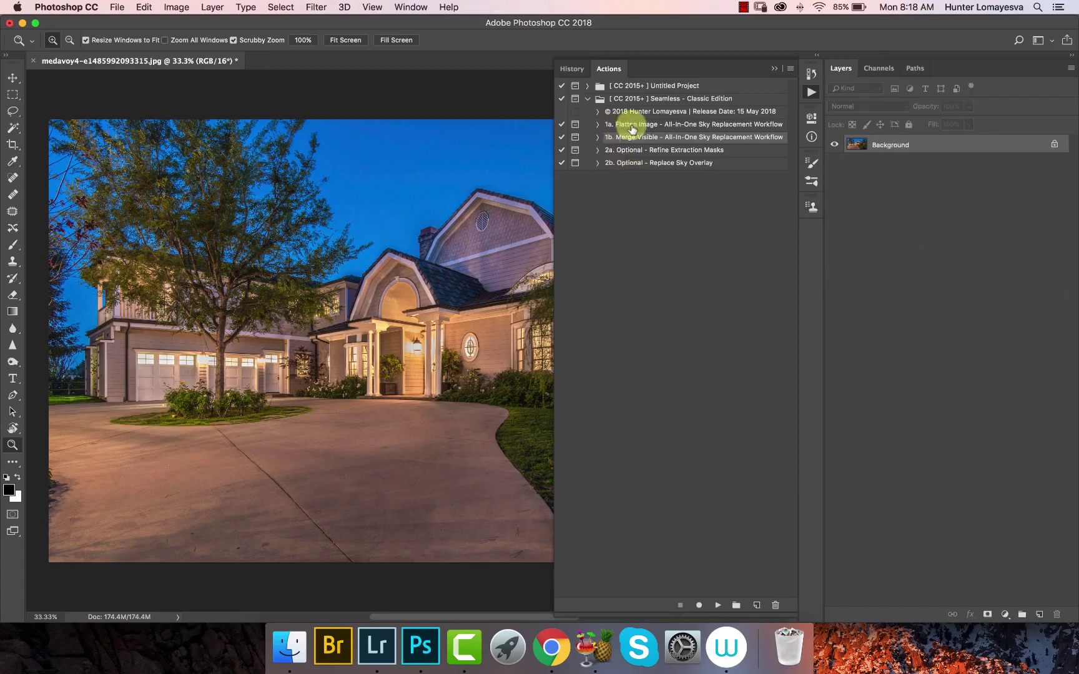
Review the 1a Flatten Image action and the optional 2a Refine Extraction Masks and 2b Replace Sky Overlay actions
left_click(632, 125)
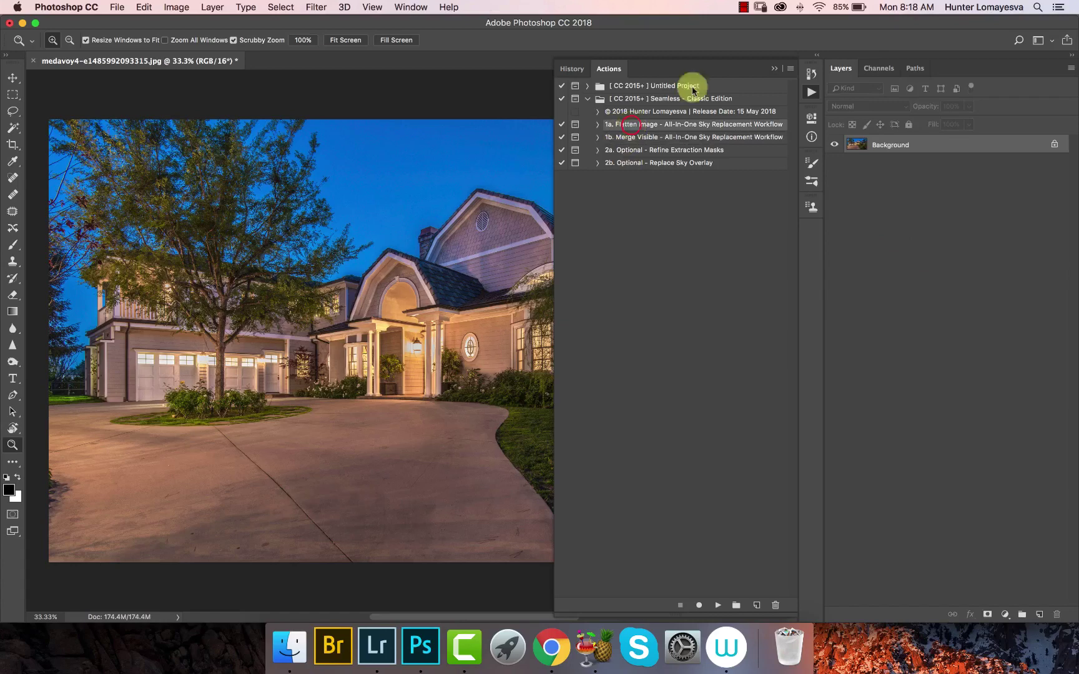
left_click(673, 150)
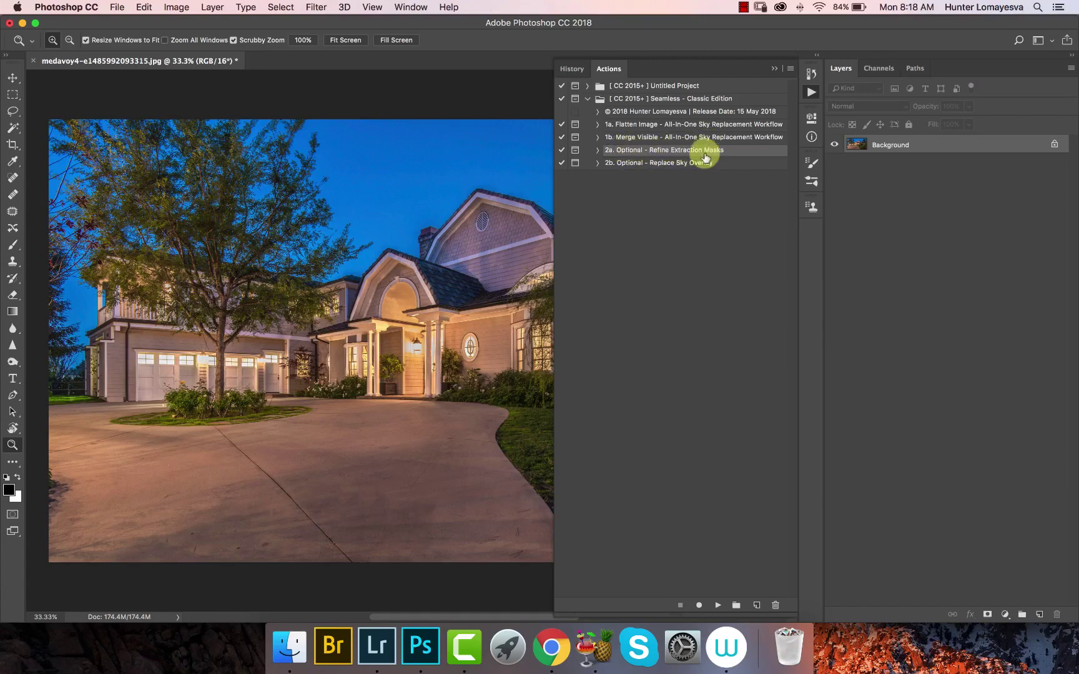
left_click(635, 162)
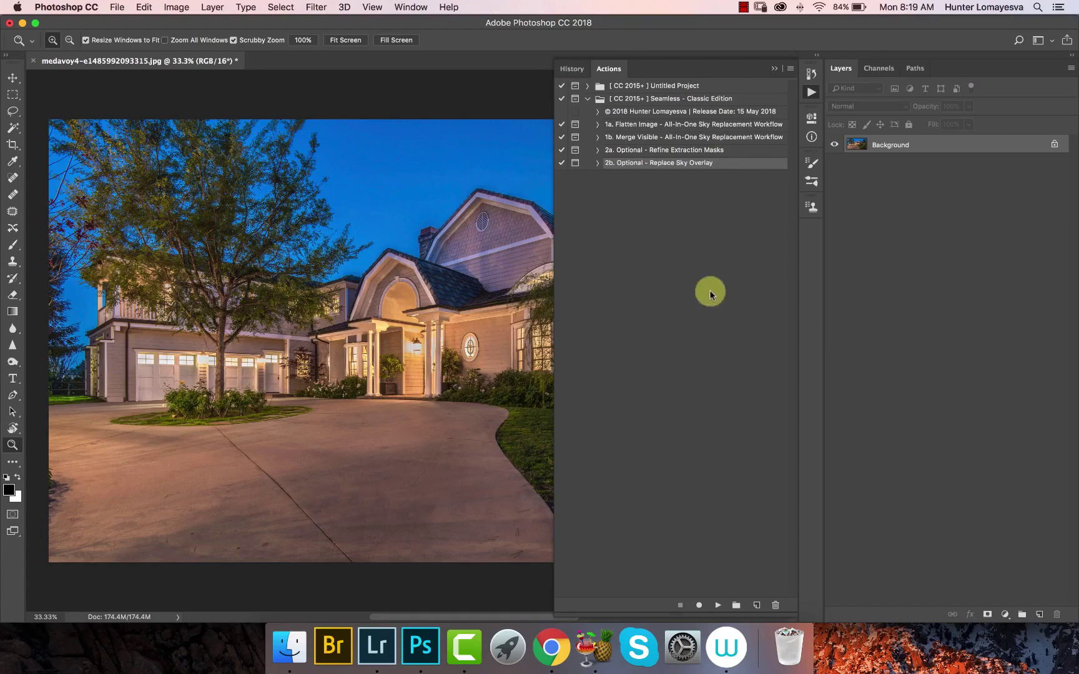
left_click(663, 155)
left_click(664, 164)
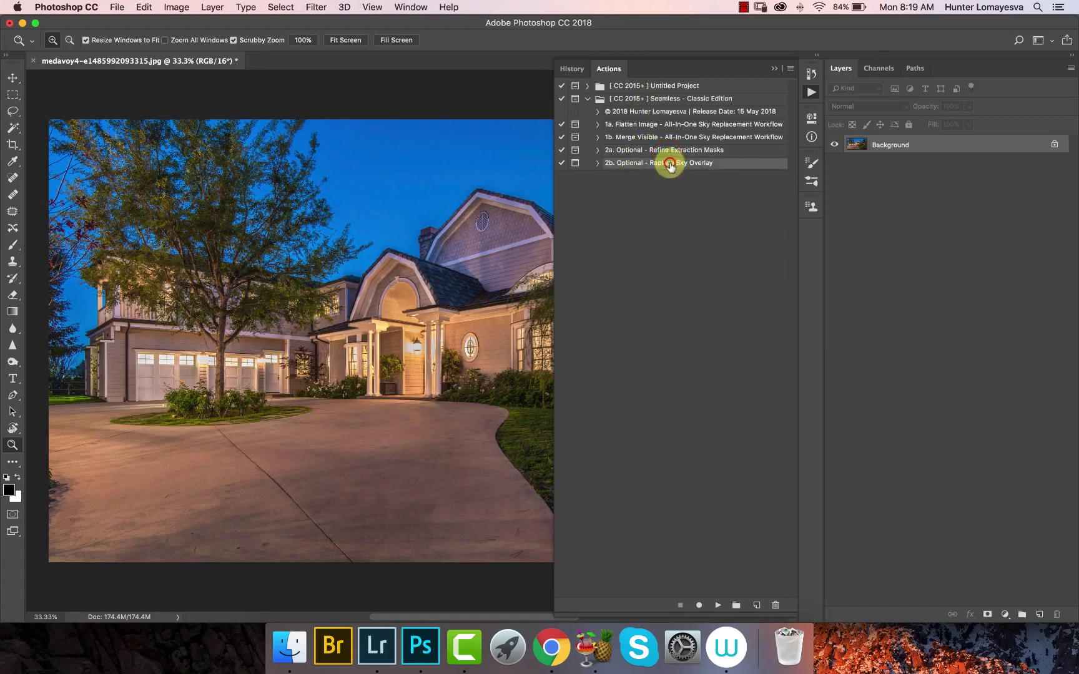
left_click(671, 151)
left_click(673, 161)
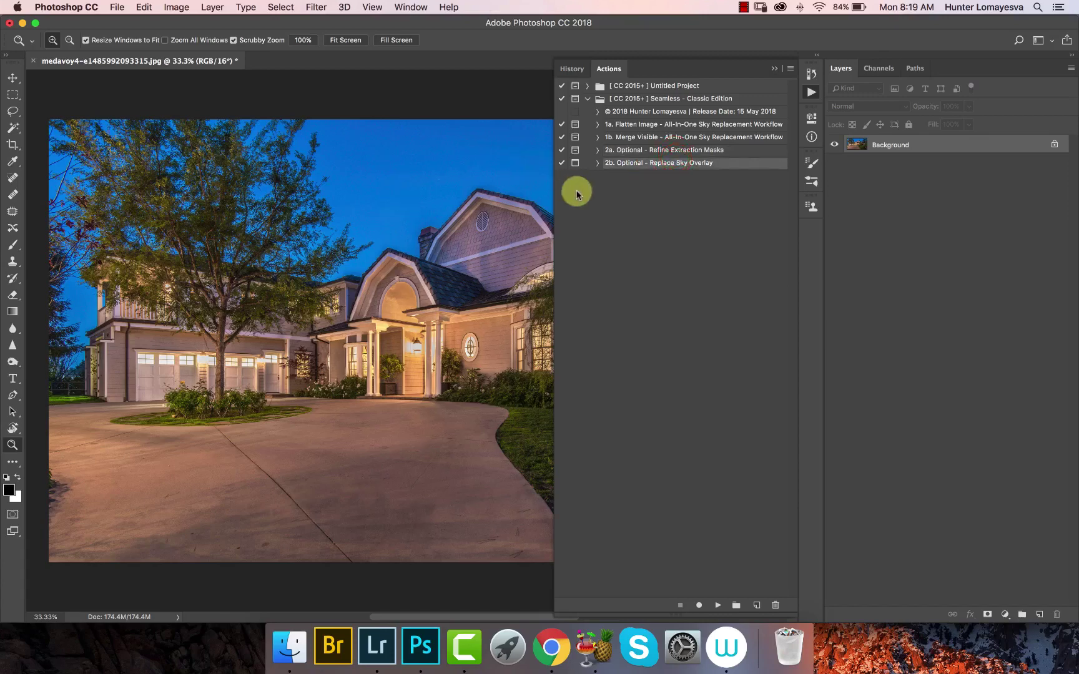
left_click(679, 150)
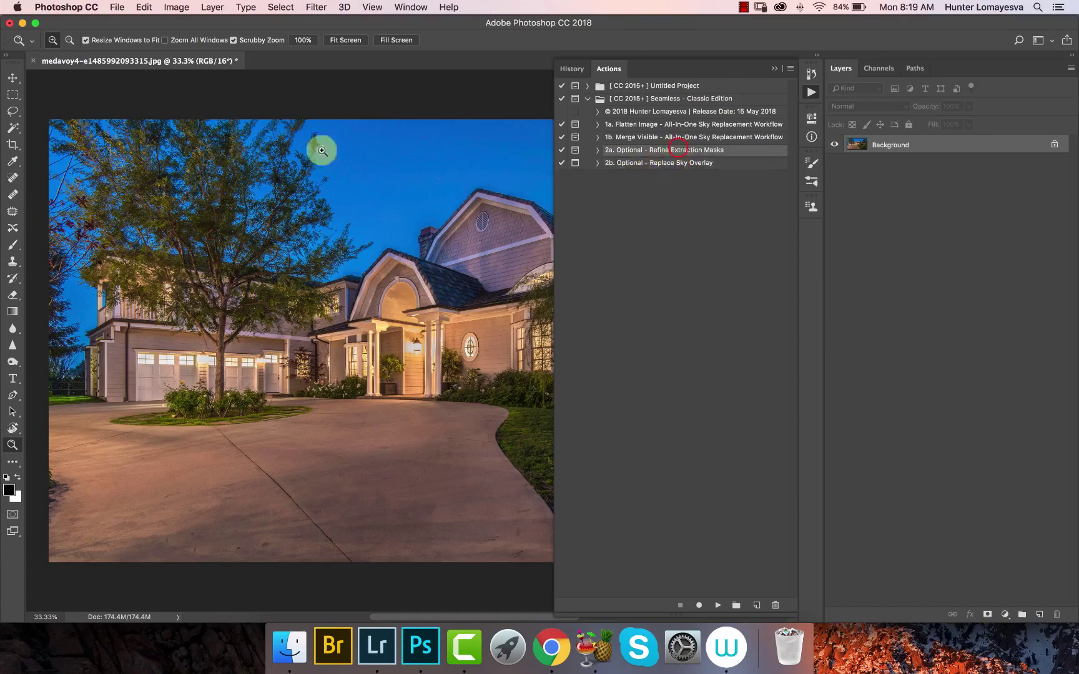
Play the 1a Flatten Image - All-In-One Sky Replacement Workflow action on the Background layer and stop at its Magic Wand instructions
left_click(710, 124)
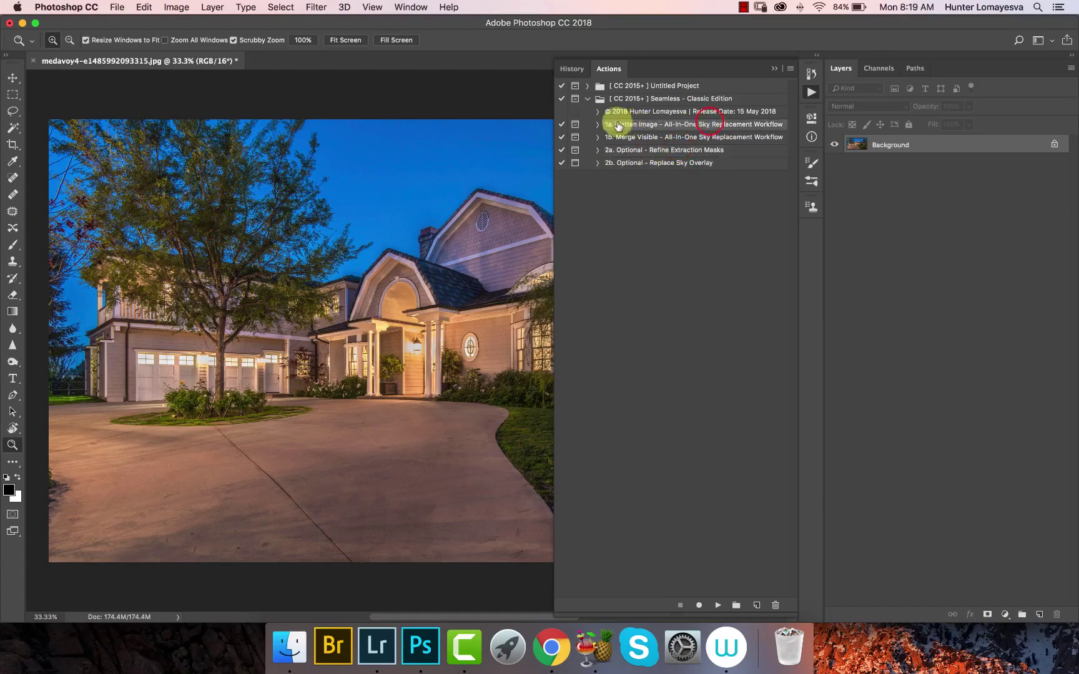
left_click(897, 150)
left_click(718, 604)
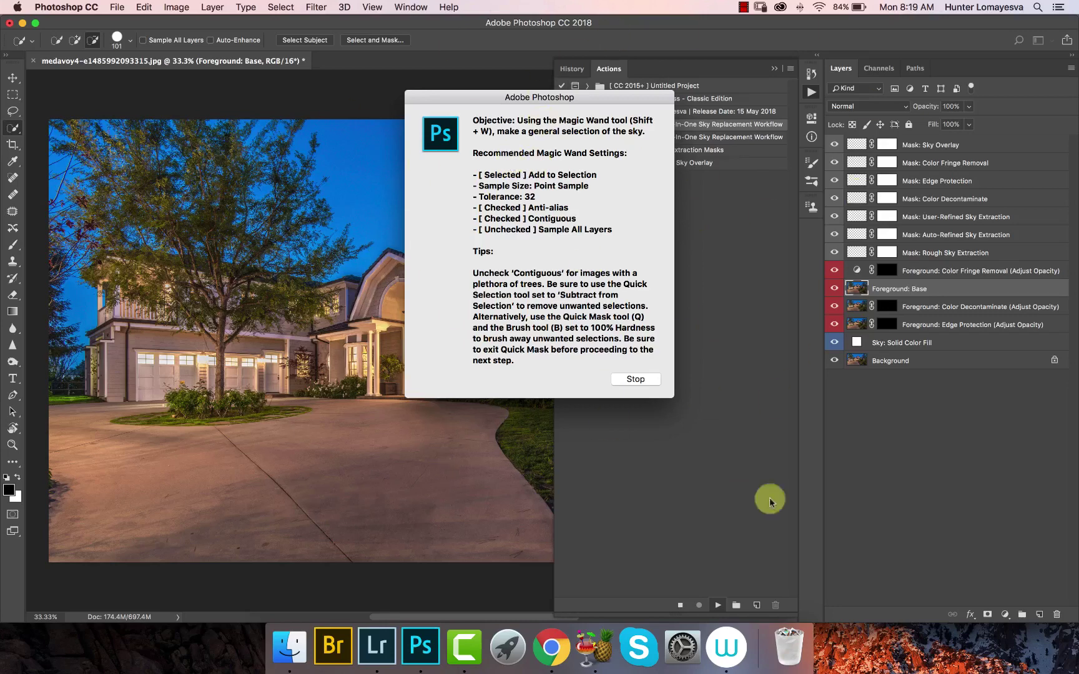
left_click(626, 211)
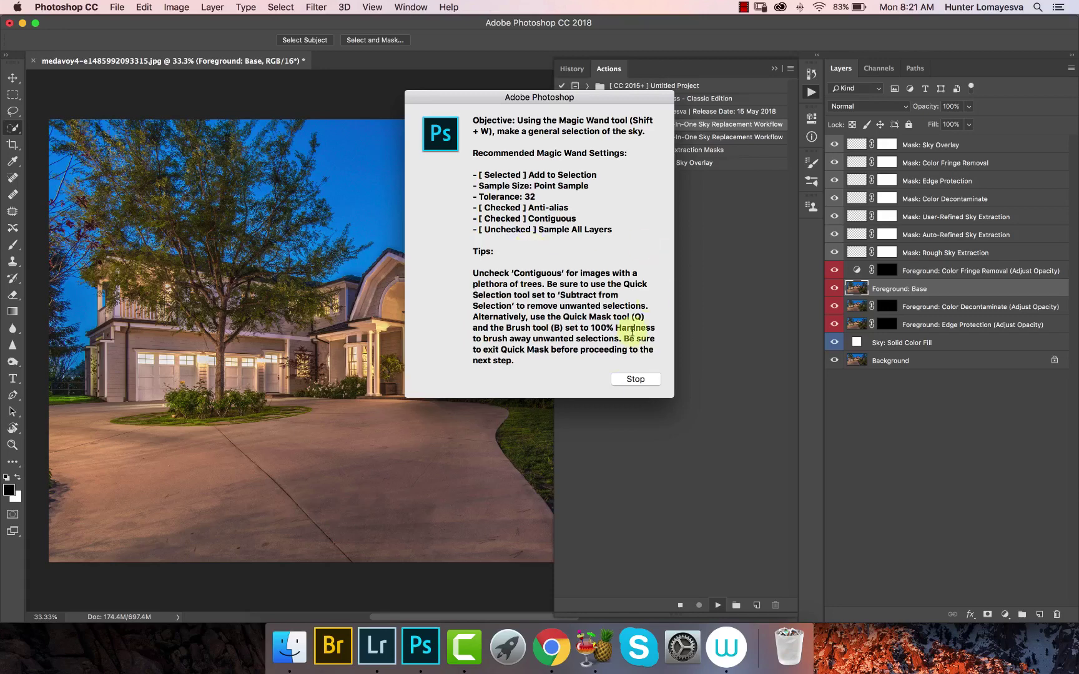
left_click(628, 380)
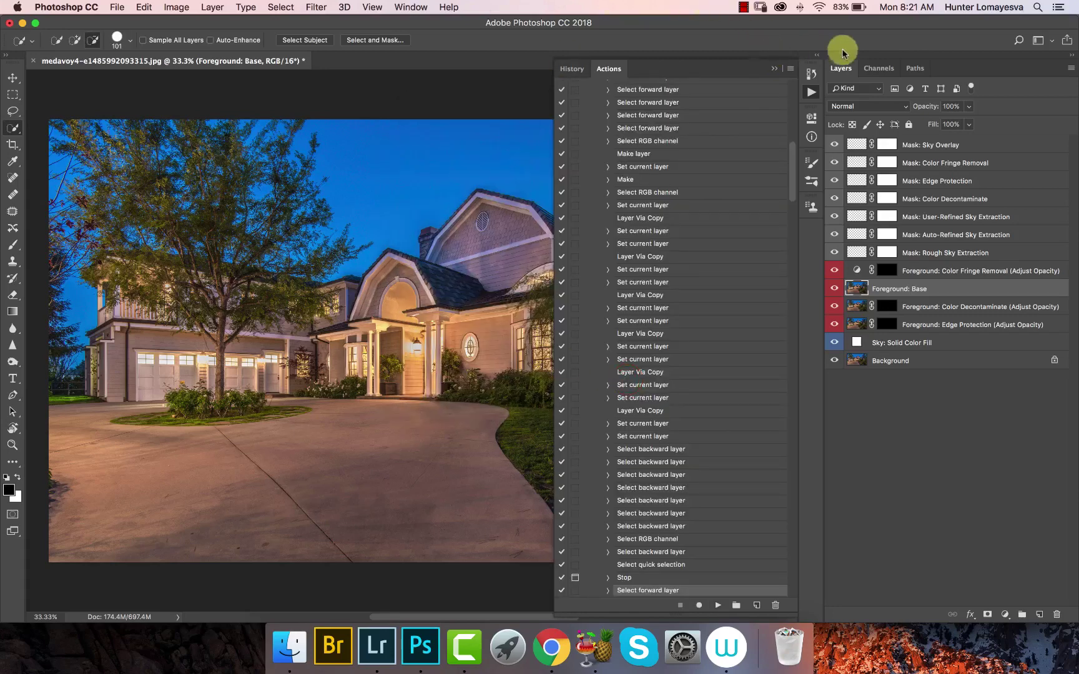
Collapse the actions list to reveal the whole photo and activate the Magic Wand tool
left_click(812, 93)
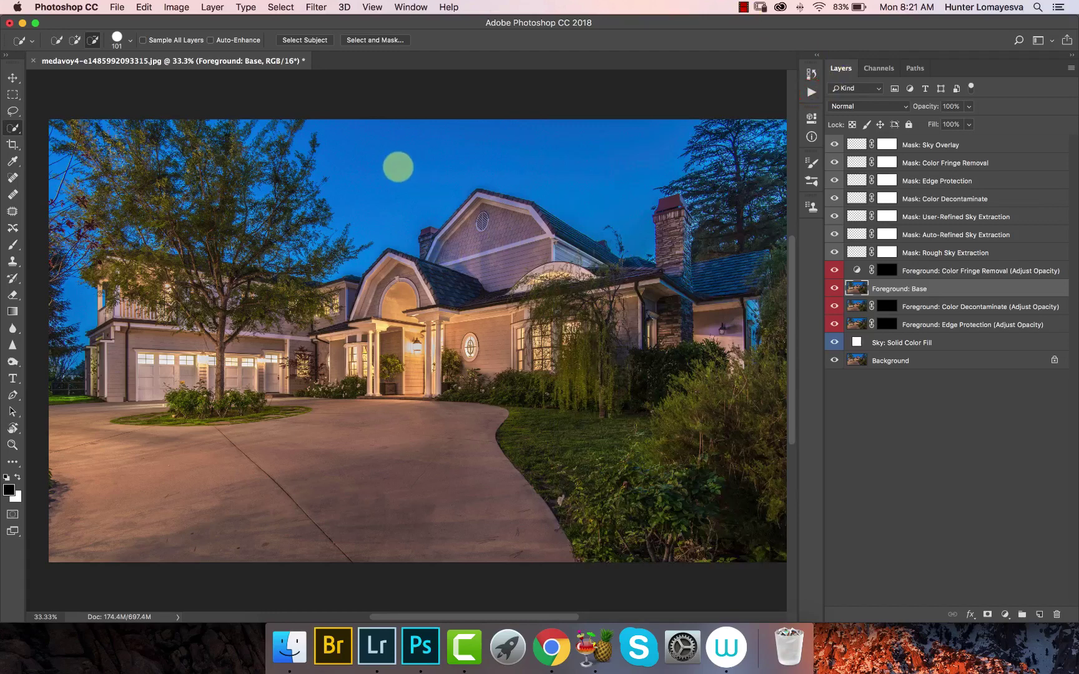
left_click(12, 128)
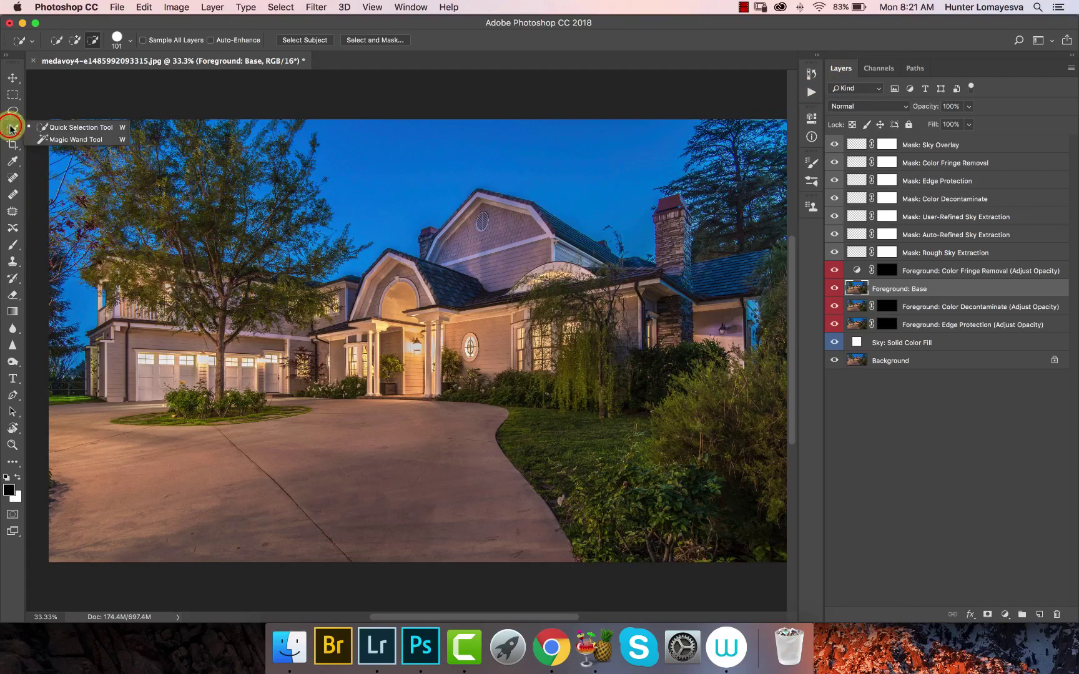
left_click(78, 140)
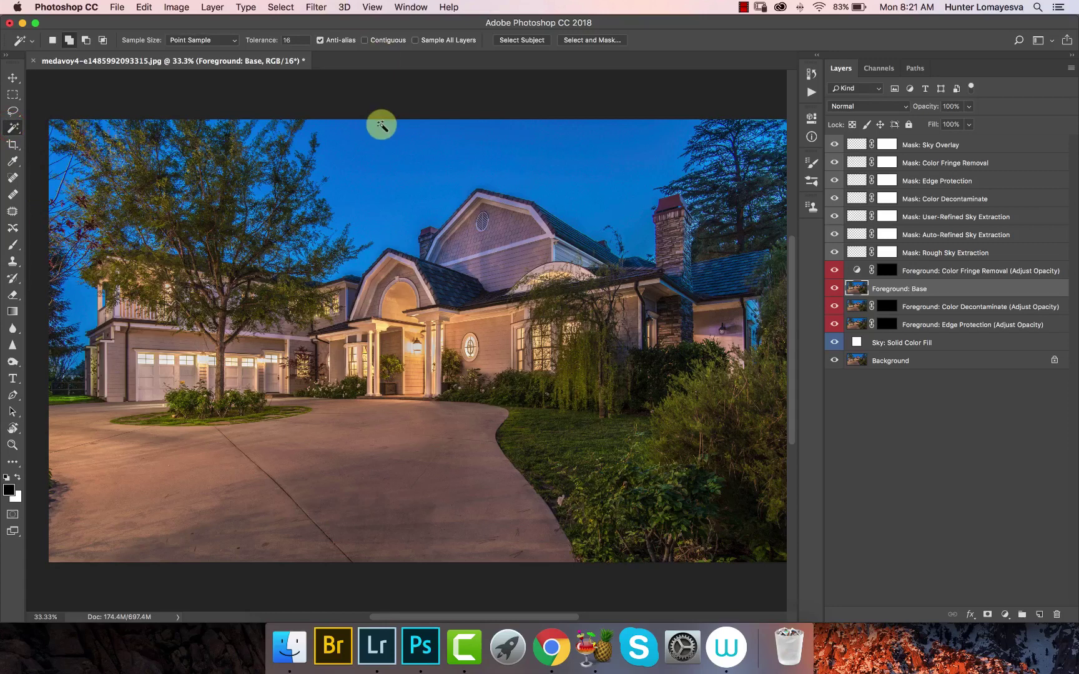
key("shift+w")
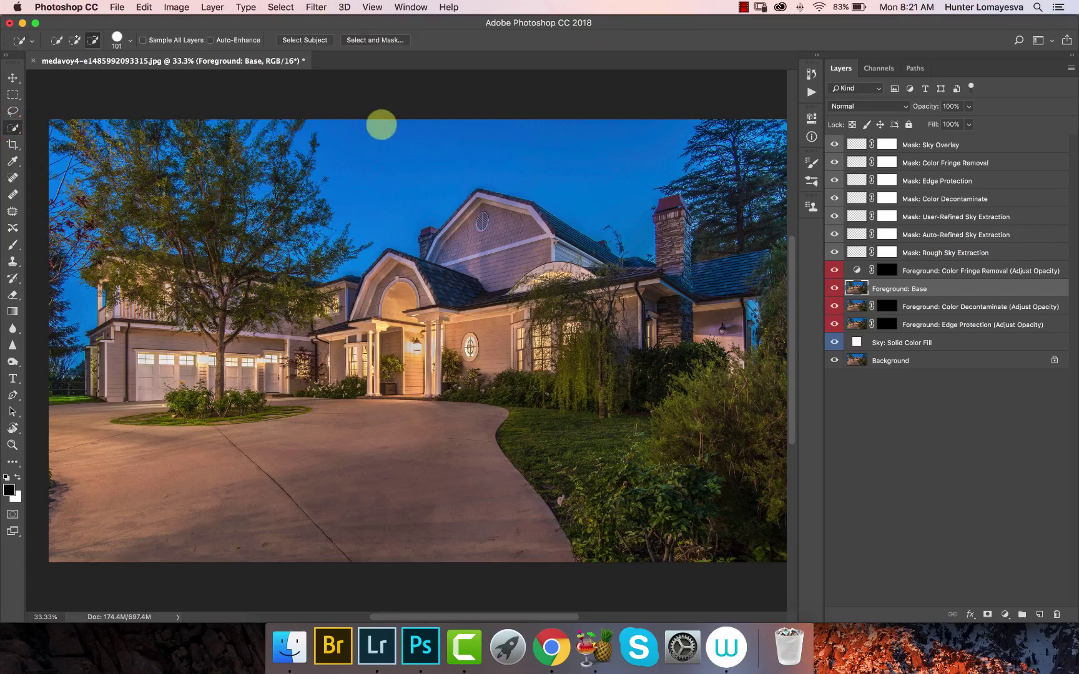
key("shift+w")
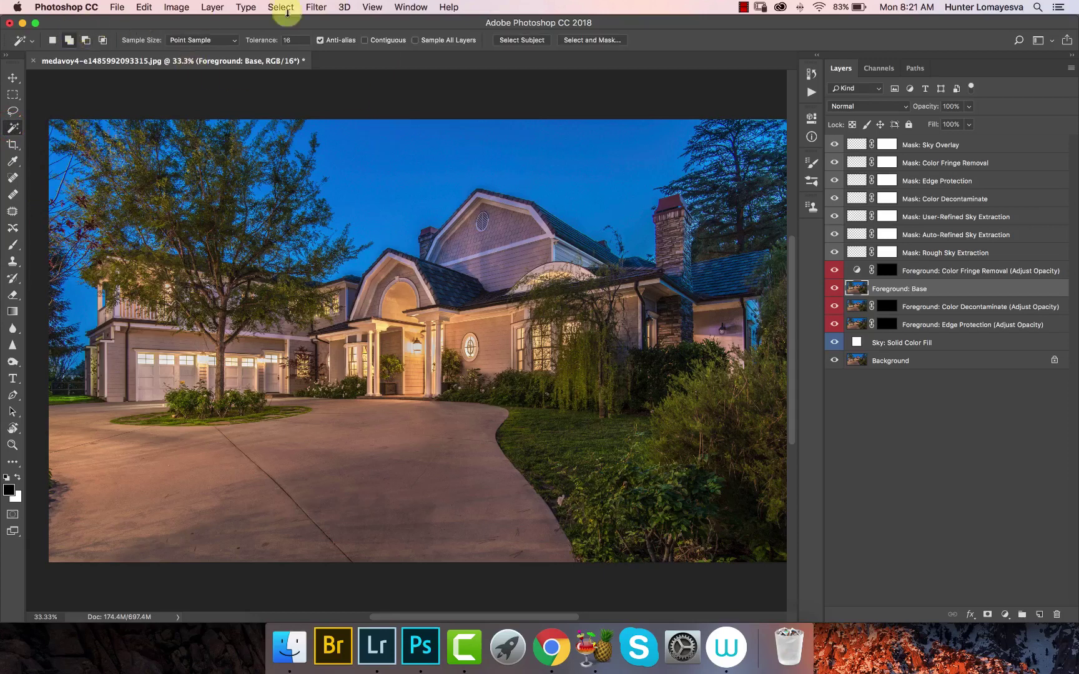
Set the Magic Wand to Add to selection, keeping Point Sample as the sample size
left_click(56, 42)
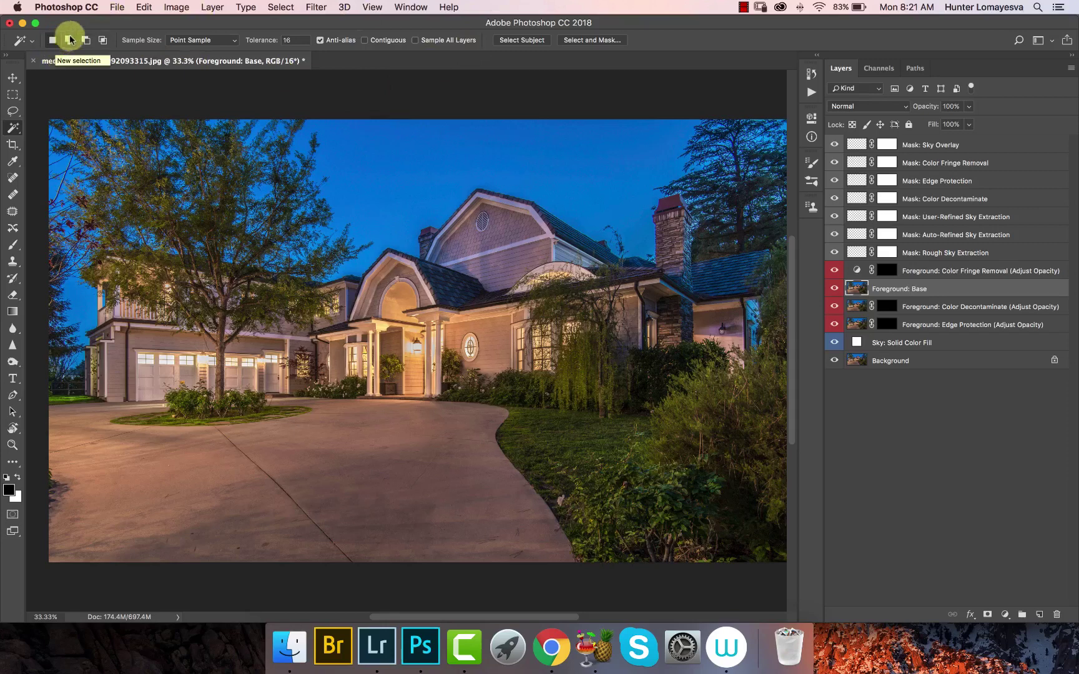
left_click(69, 42)
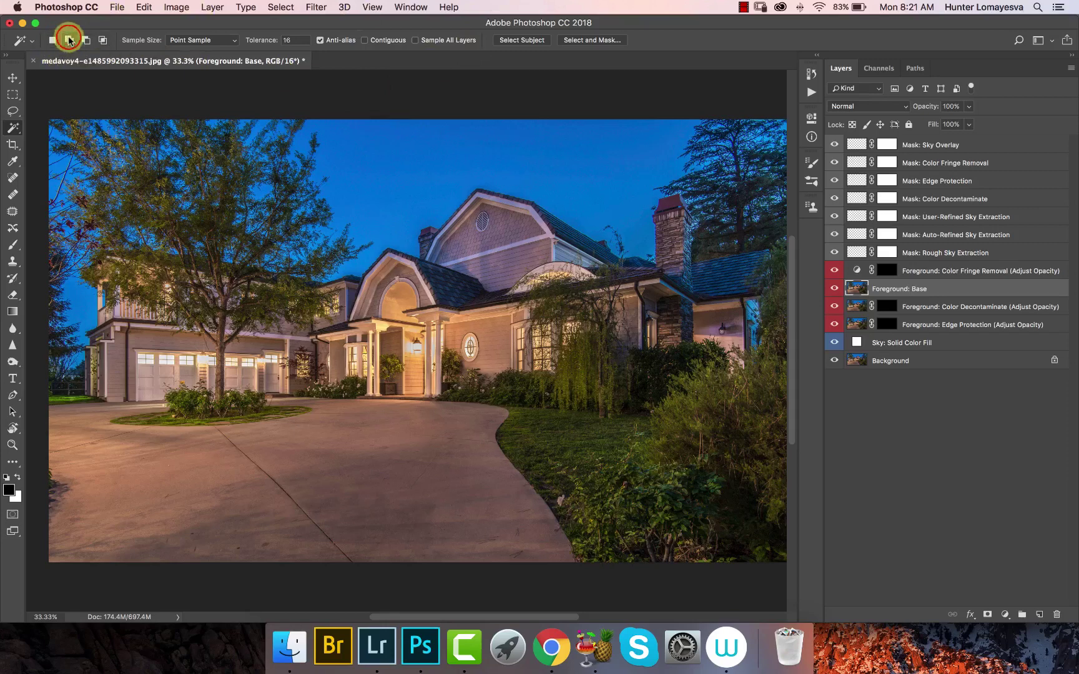
left_click(180, 43)
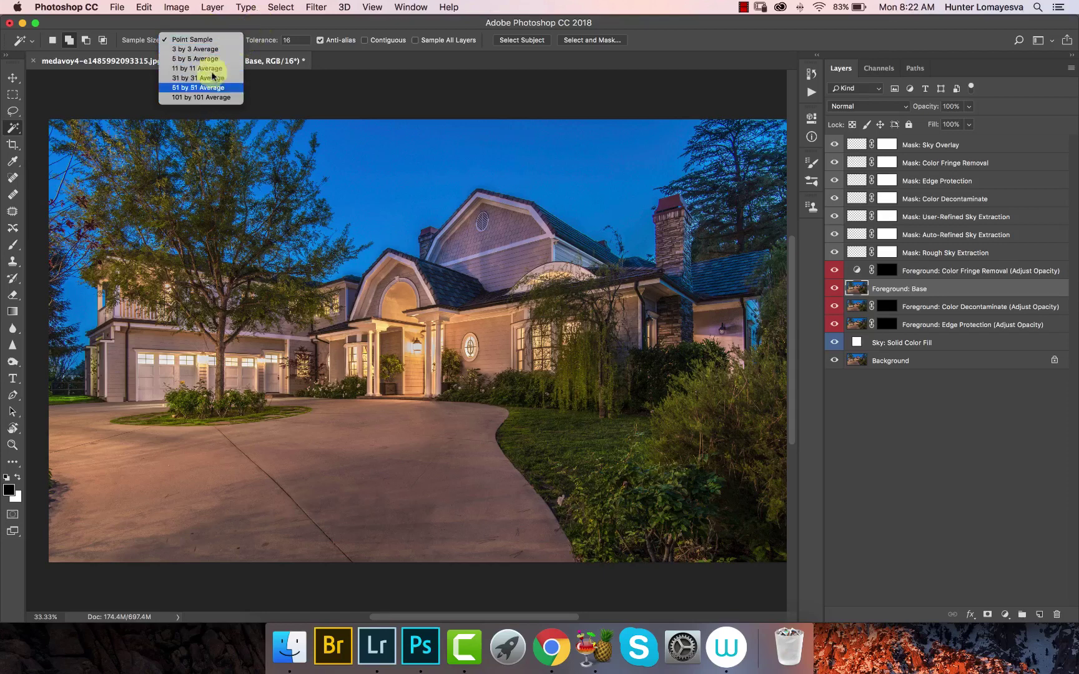
left_click(261, 24)
Try a Magic Wand tolerance of 64 and return it to 16
left_click(289, 38)
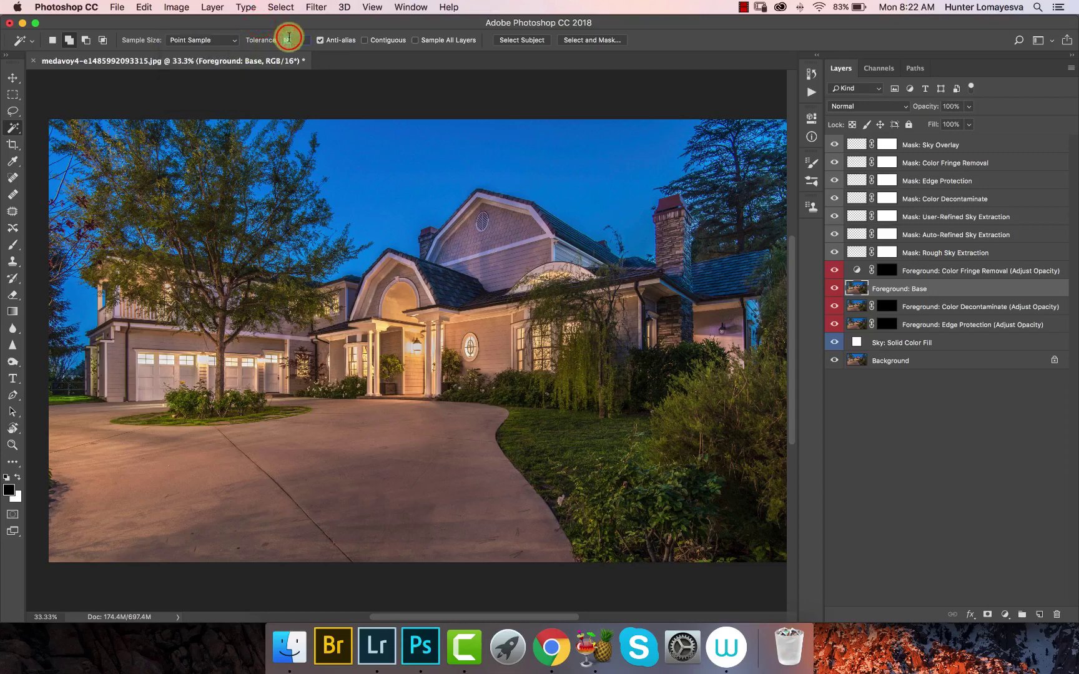
key("BackSpace")
key("BackSpace")
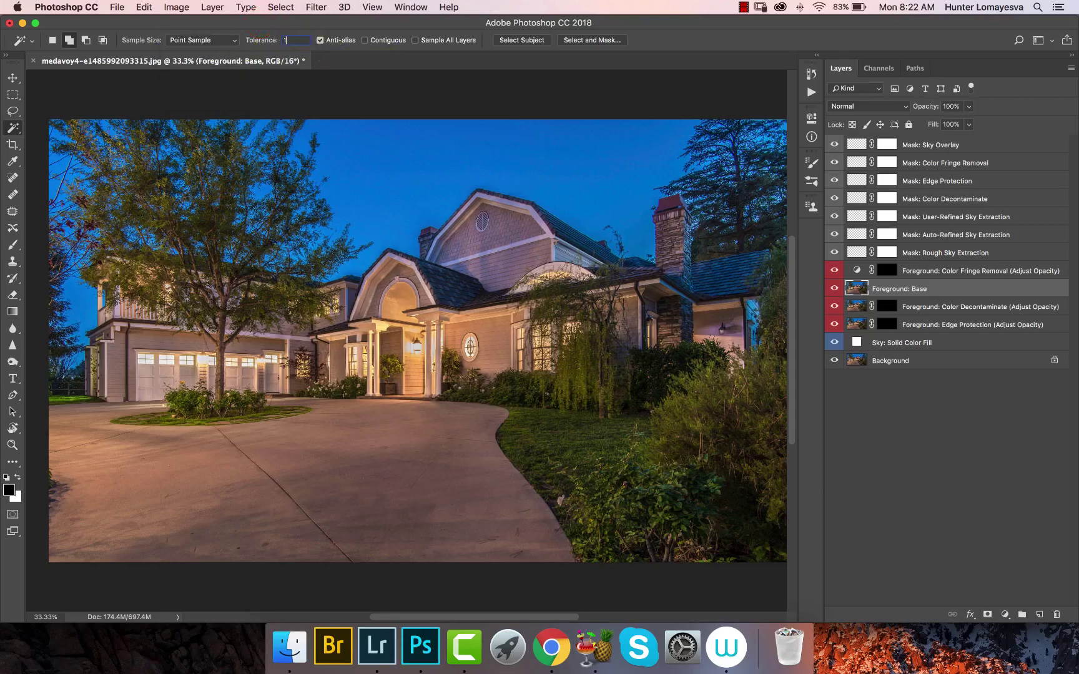
type("64")
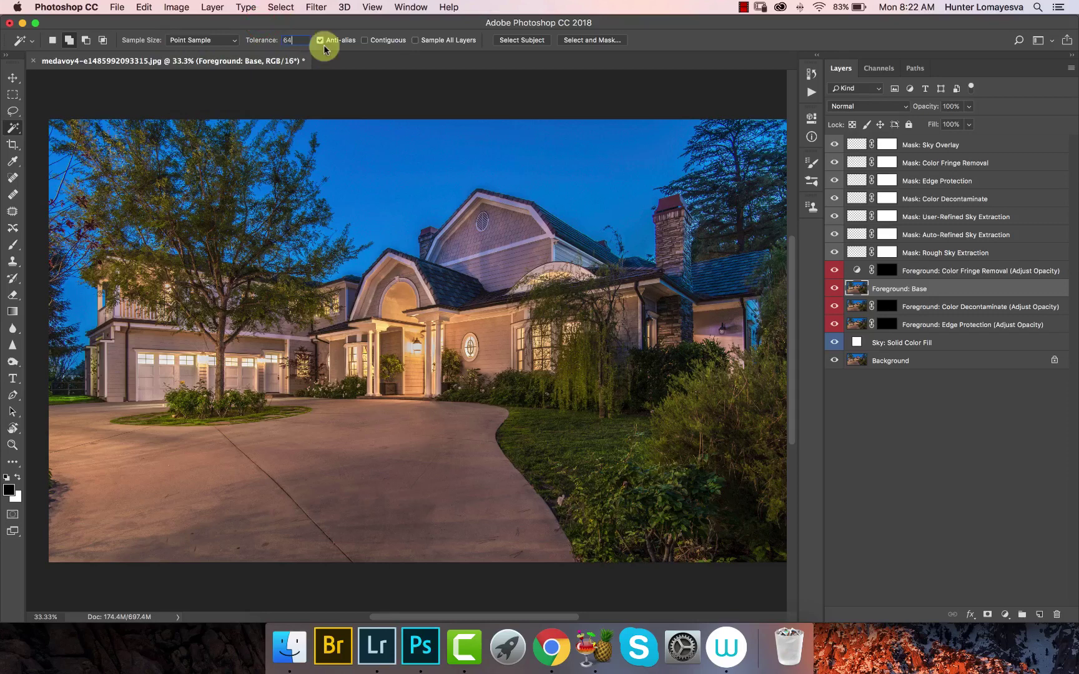
key("BackSpace")
key("BackSpace")
type("16")
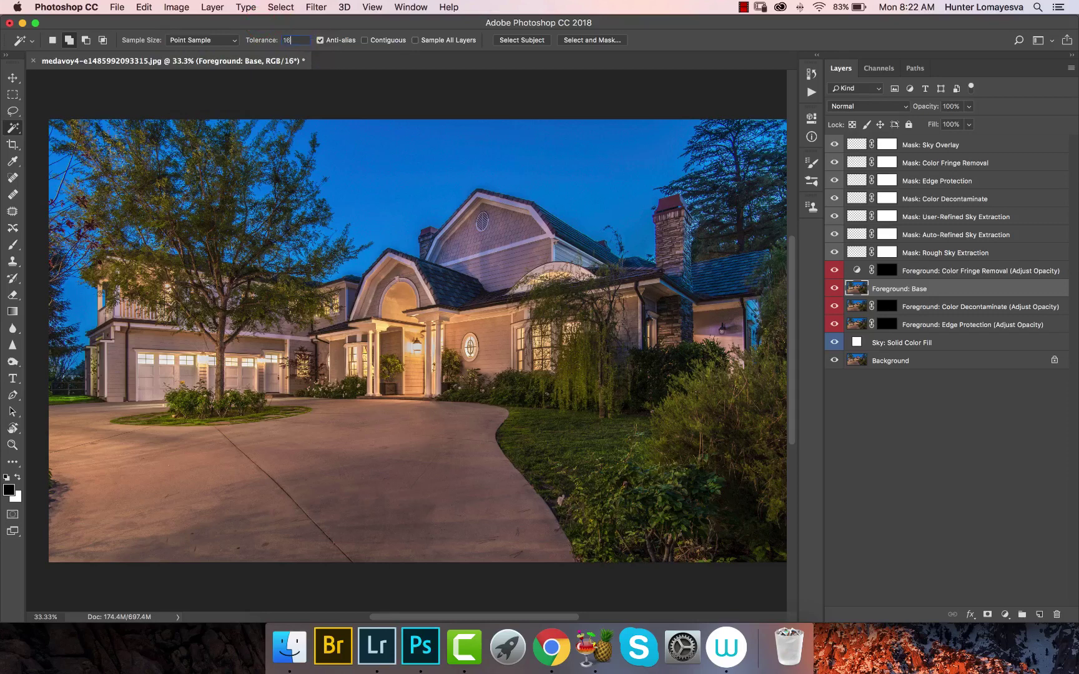
Turn on Contiguous and select the open sky above the house with the Magic Wand at tolerance 16
key("Return")
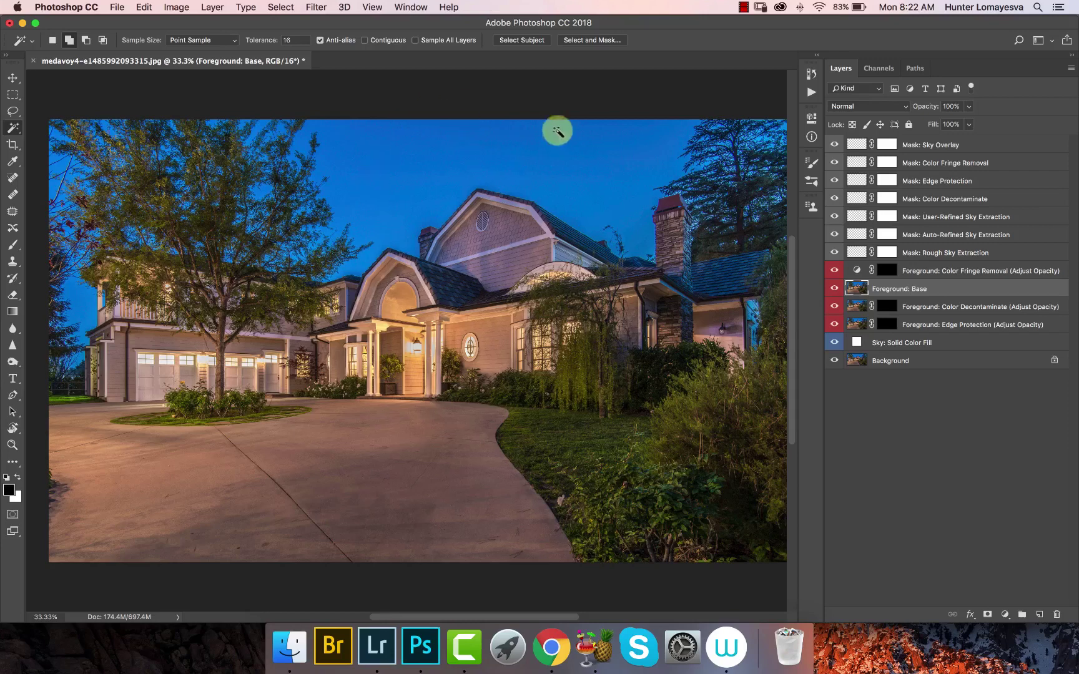
left_click(293, 40)
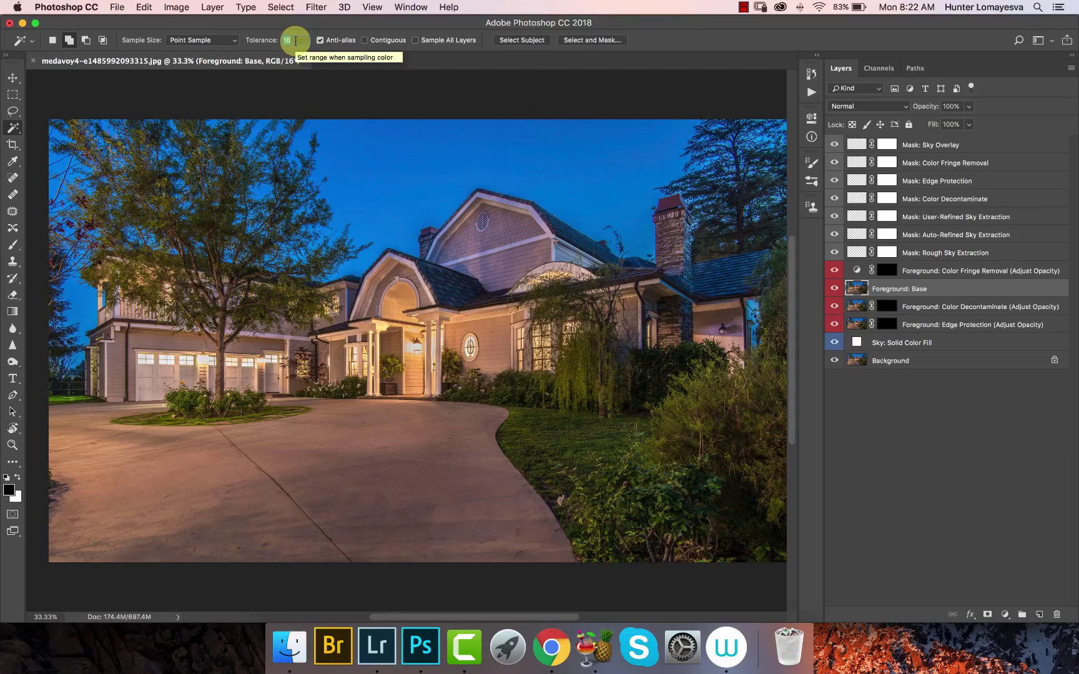
left_click(339, 45)
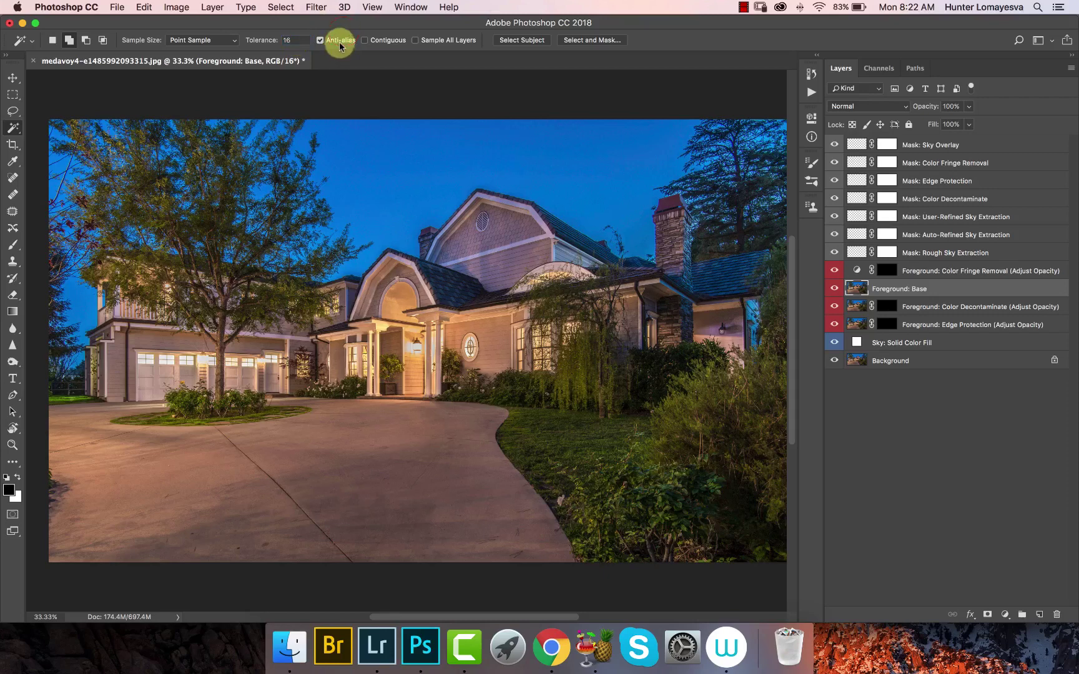
left_click(377, 41)
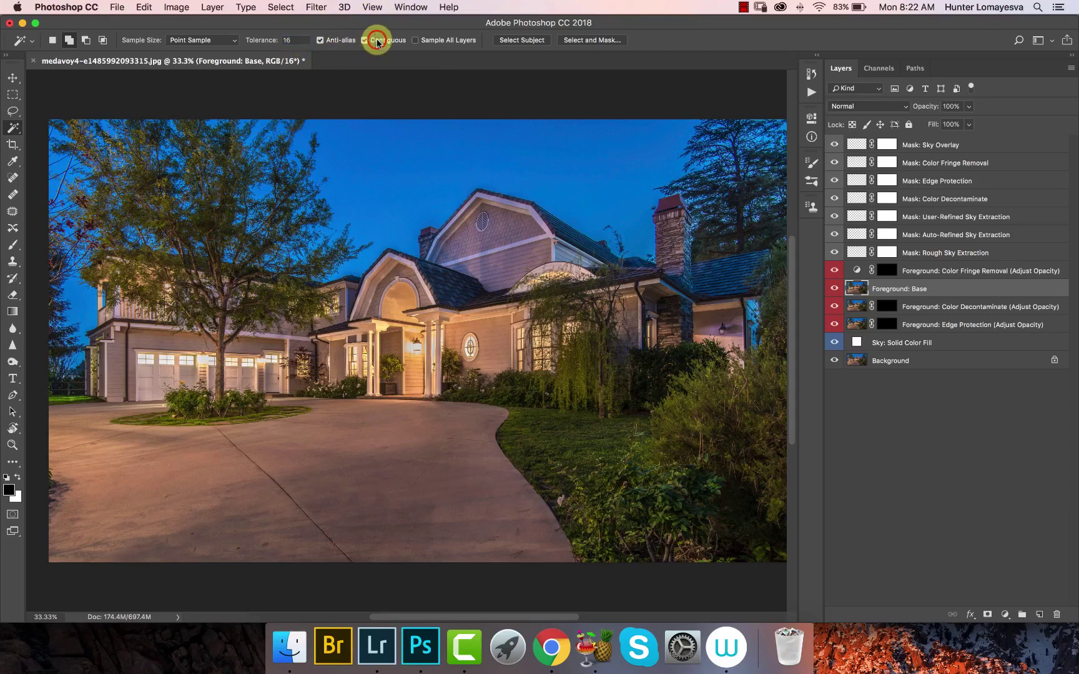
left_click(369, 178)
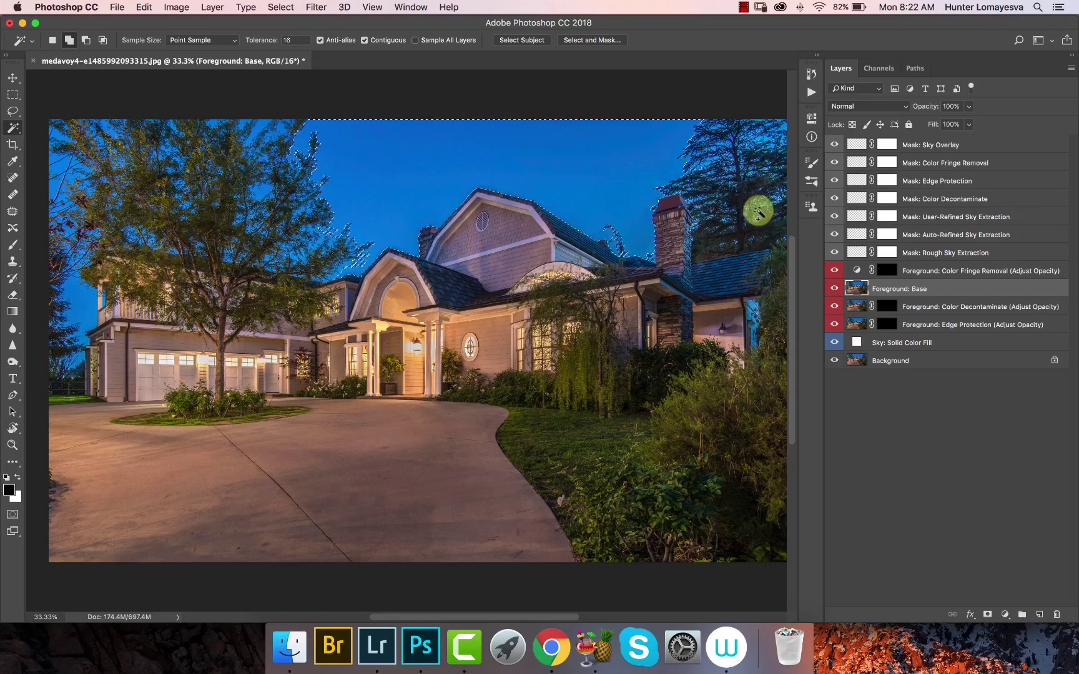
Try adding the sky between the tree branches with Contiguous off, restore Contiguous and clear the selection
left_click(521, 41)
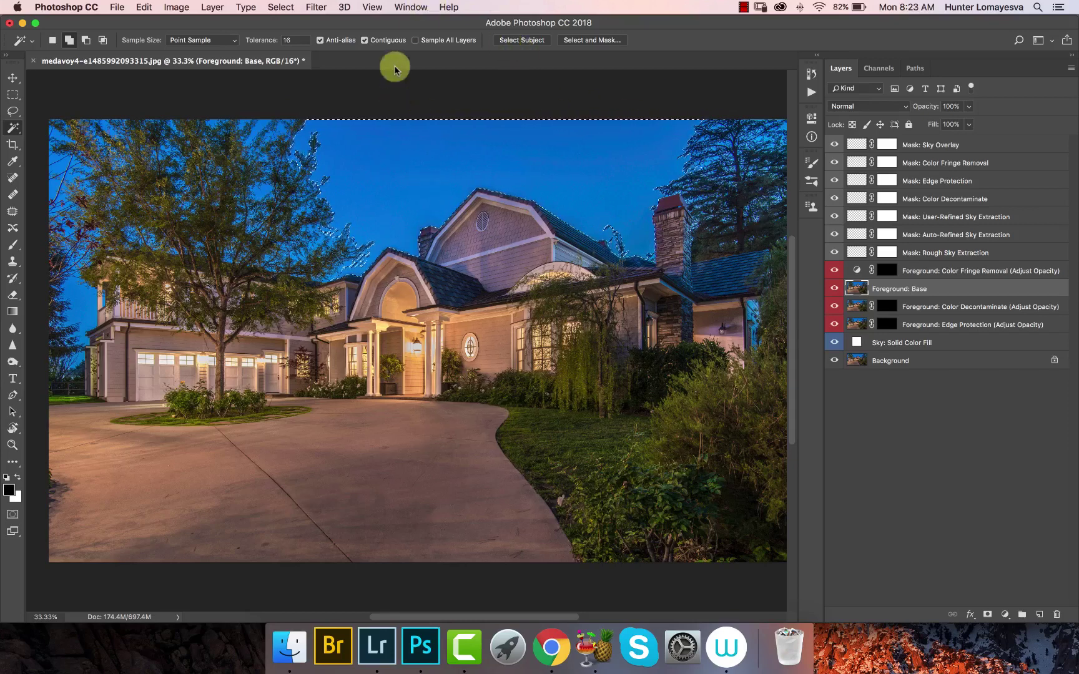
left_click(383, 40)
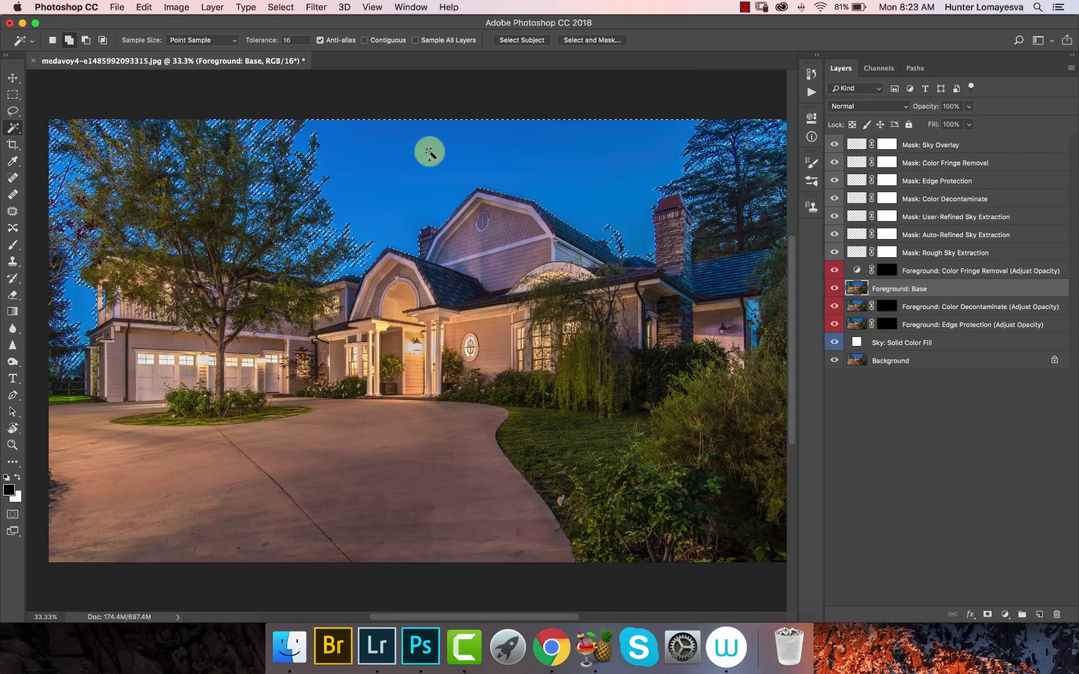
left_click(381, 41)
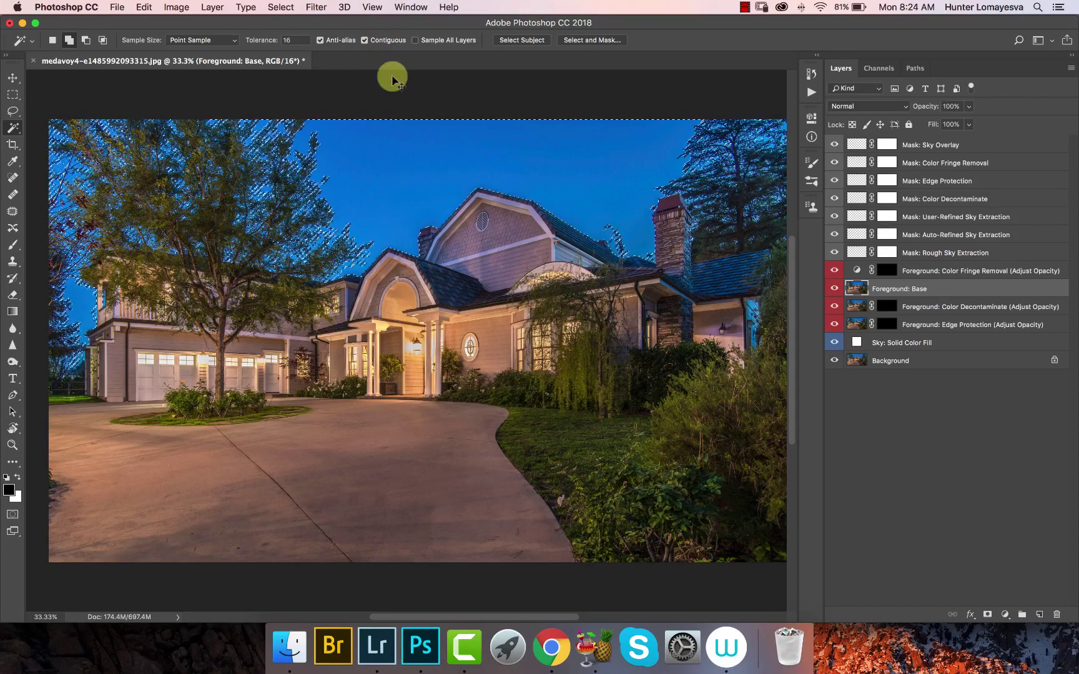
key("super+d")
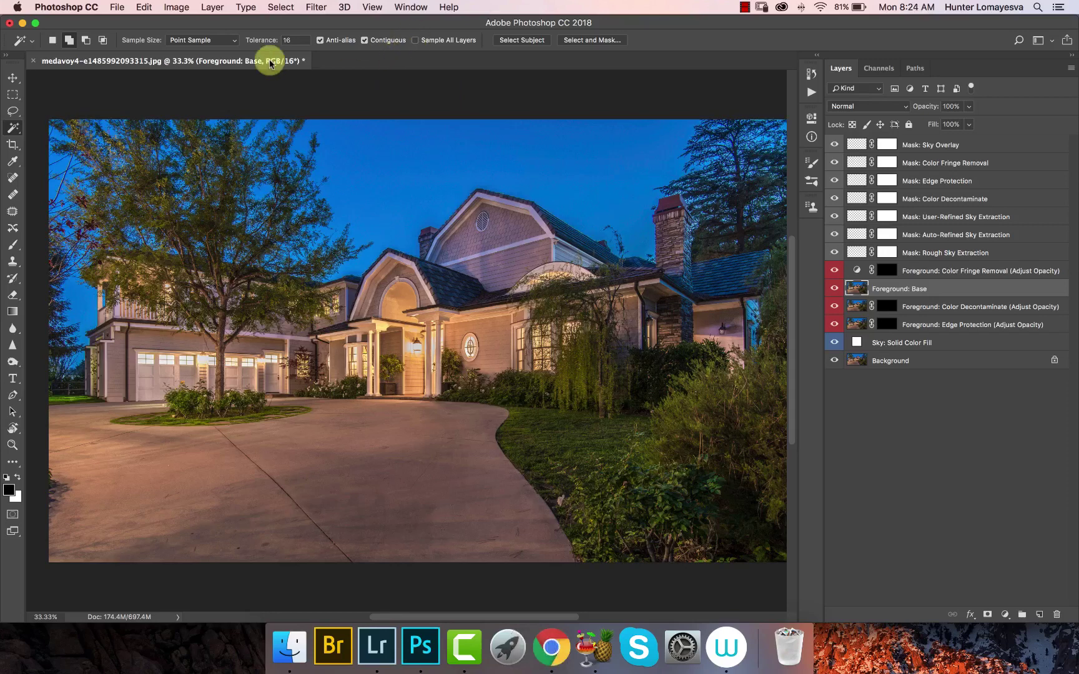
Set the Magic Wand tolerance to 8, turn off Contiguous and select the sky among the tree branches and beside the garage
left_click(287, 40)
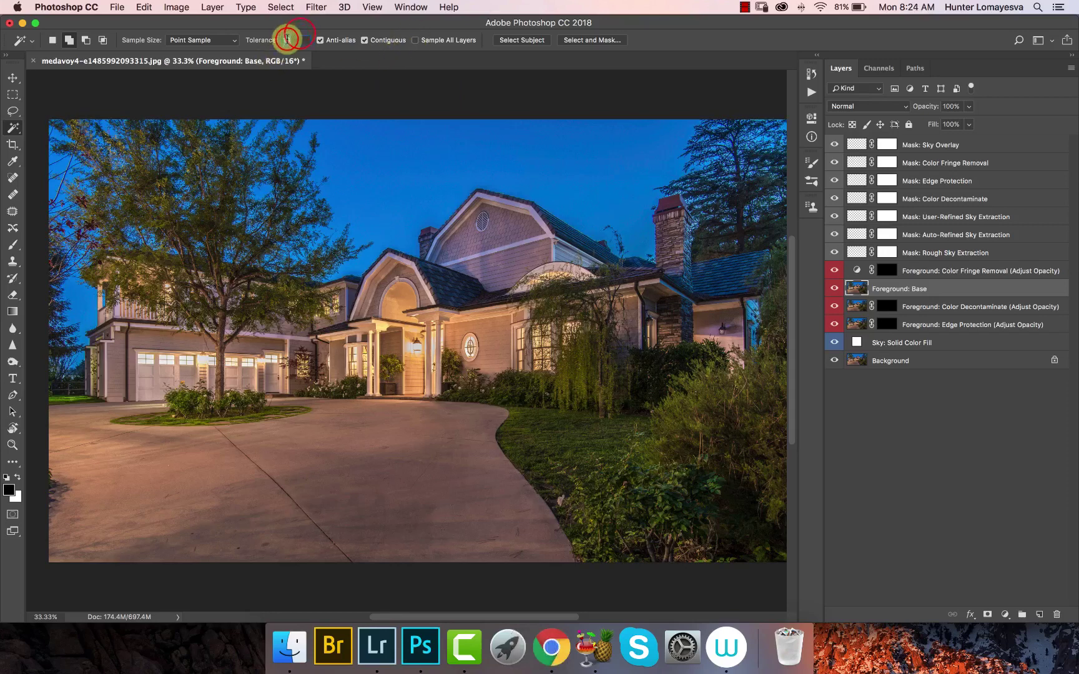
type("8")
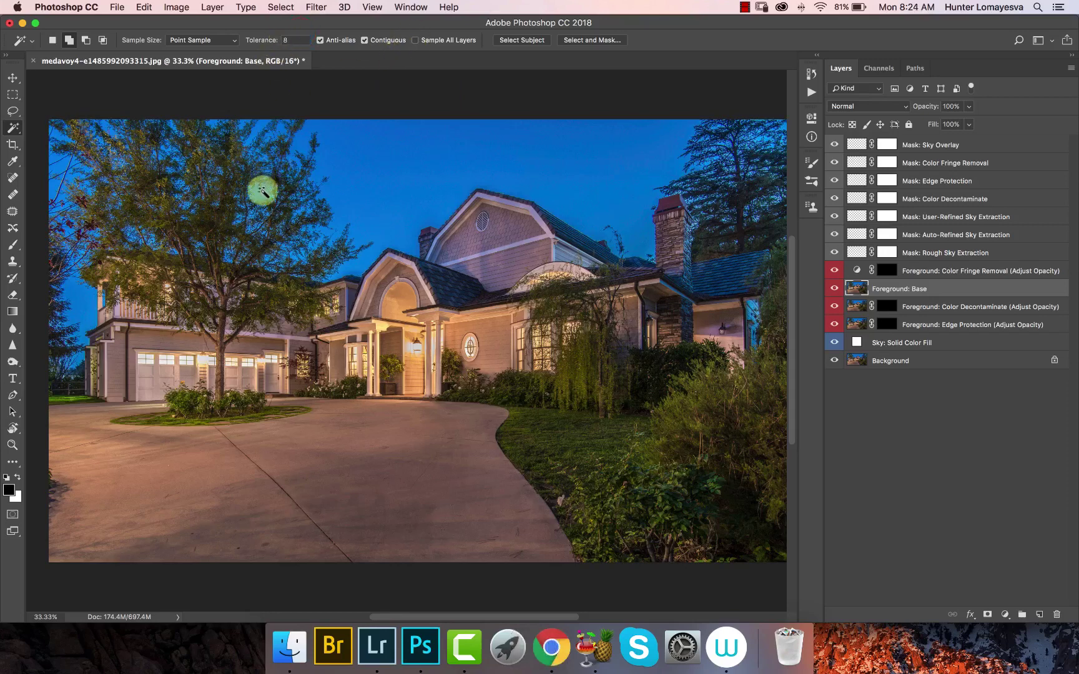
key("super+d")
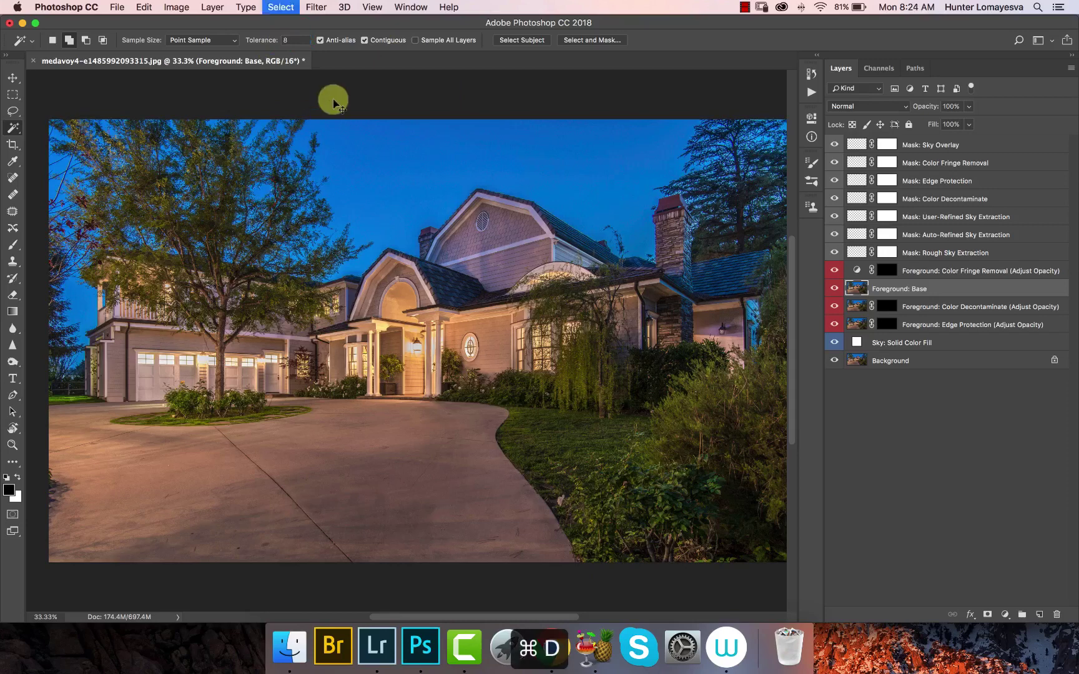
left_click(372, 40)
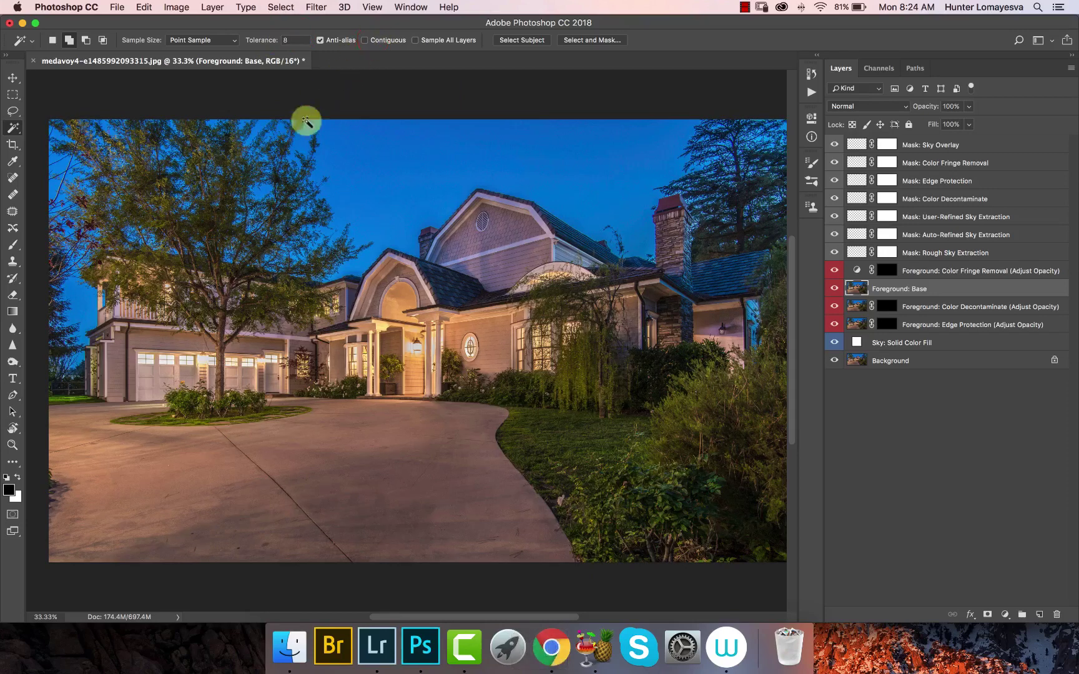
left_click(268, 190)
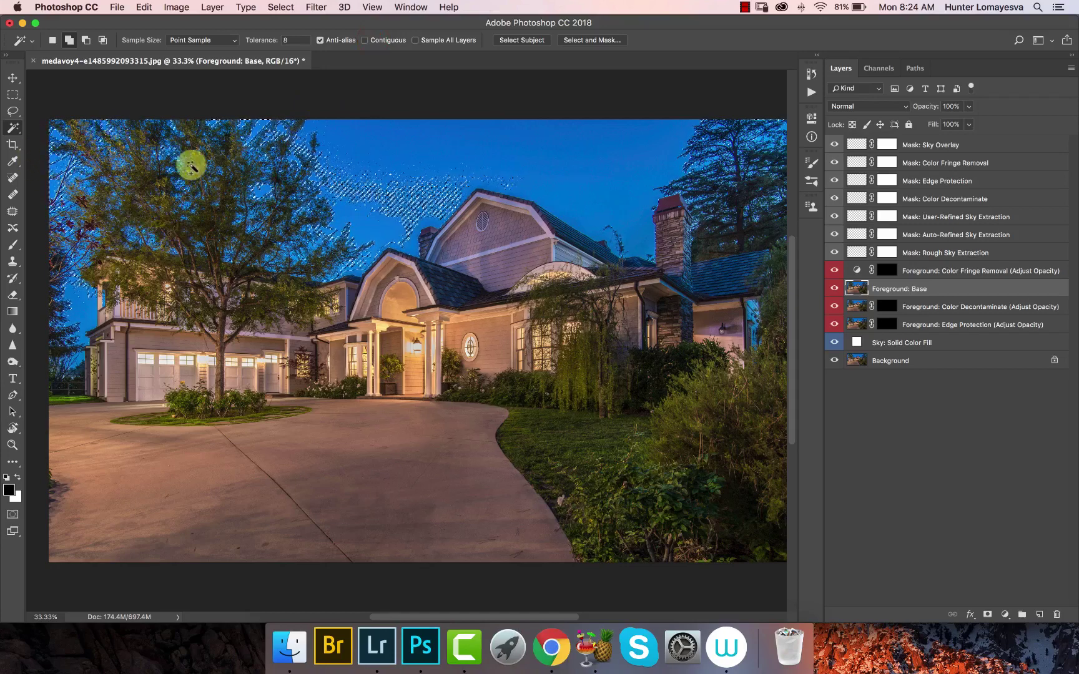
left_click(75, 304)
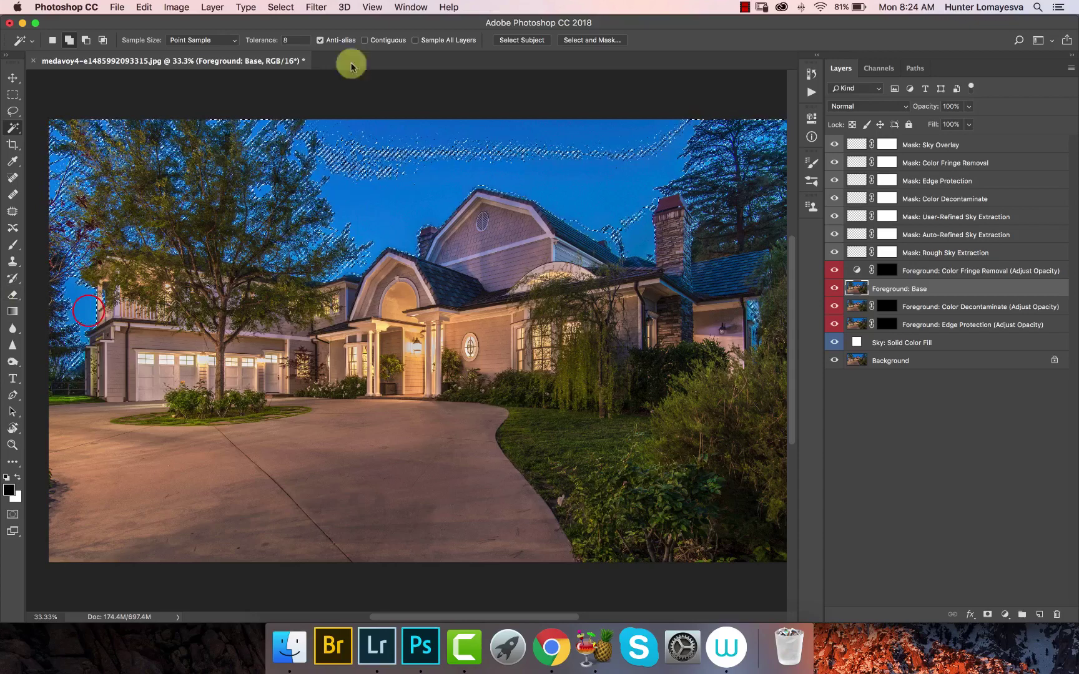
Turn on Contiguous and add the remaining open sky above the roof and beside the chimney to the selection
left_click(374, 41)
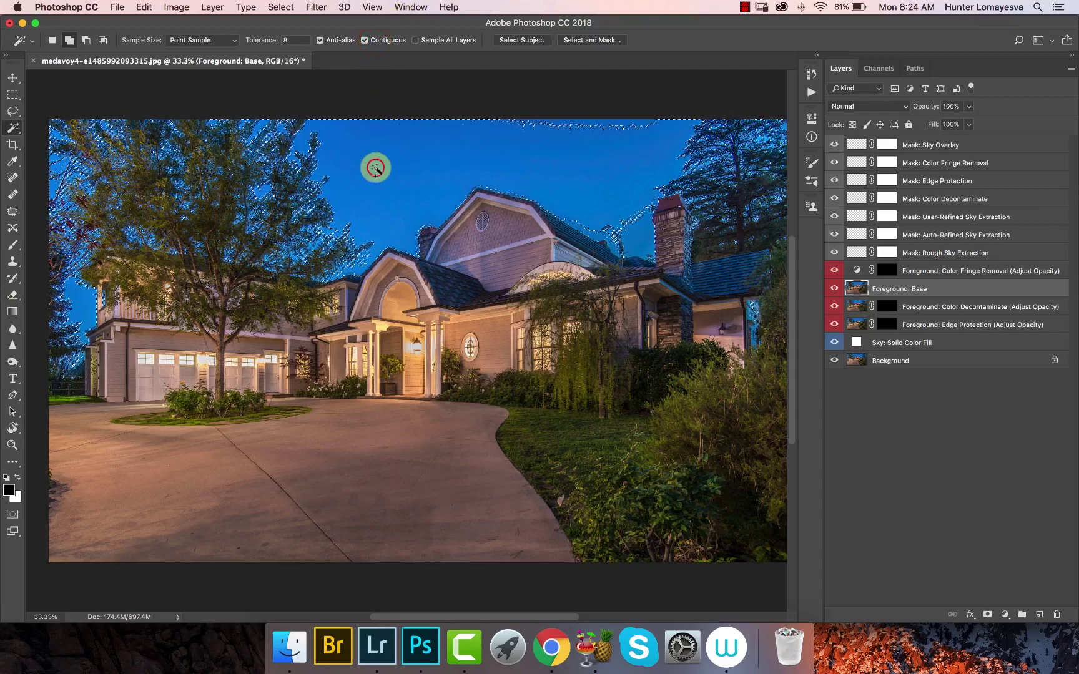
left_click(582, 139)
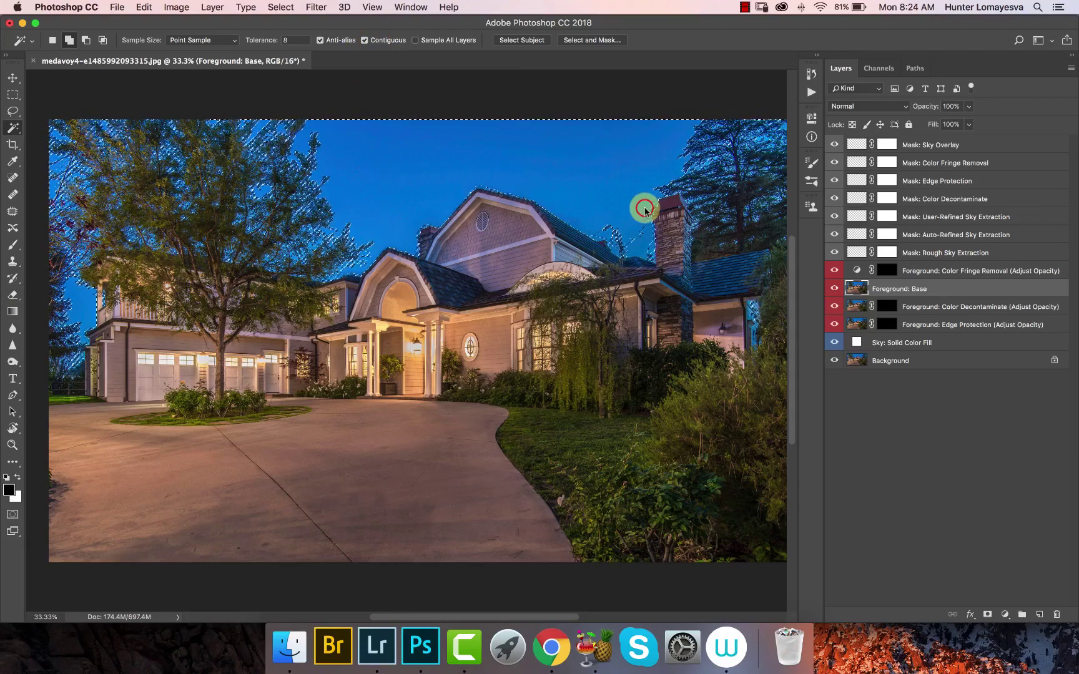
left_click(636, 239)
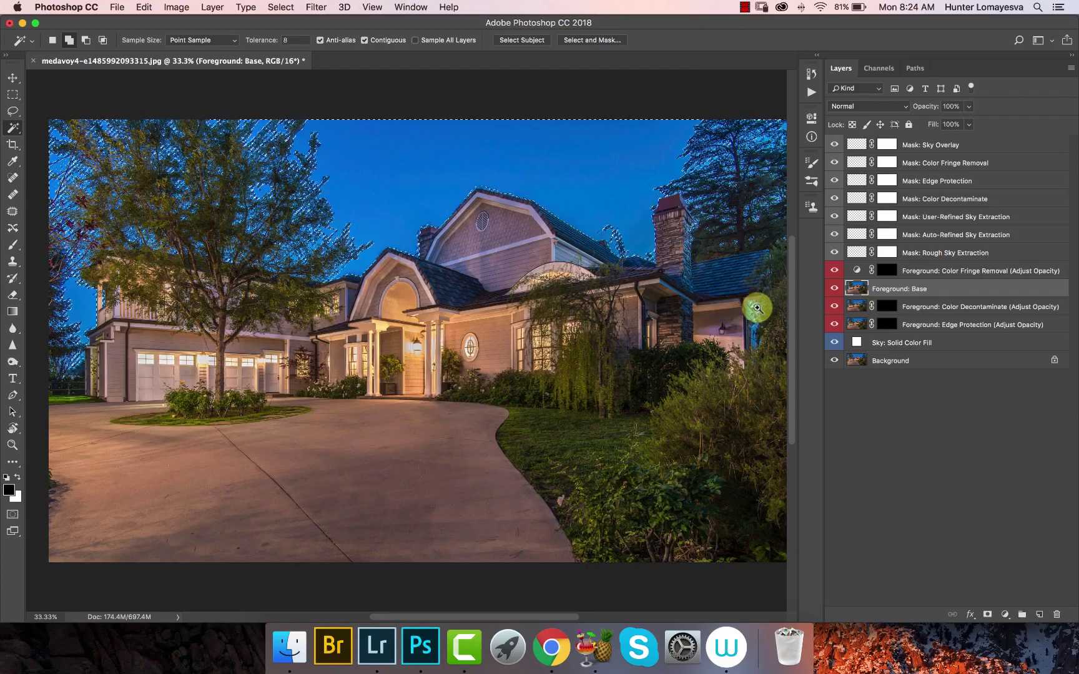
Examine the selection on the blue wall beside the porch and hedge close up, toggling Quick Mask
key("z")
left_click_drag(766, 305, 769, 304)
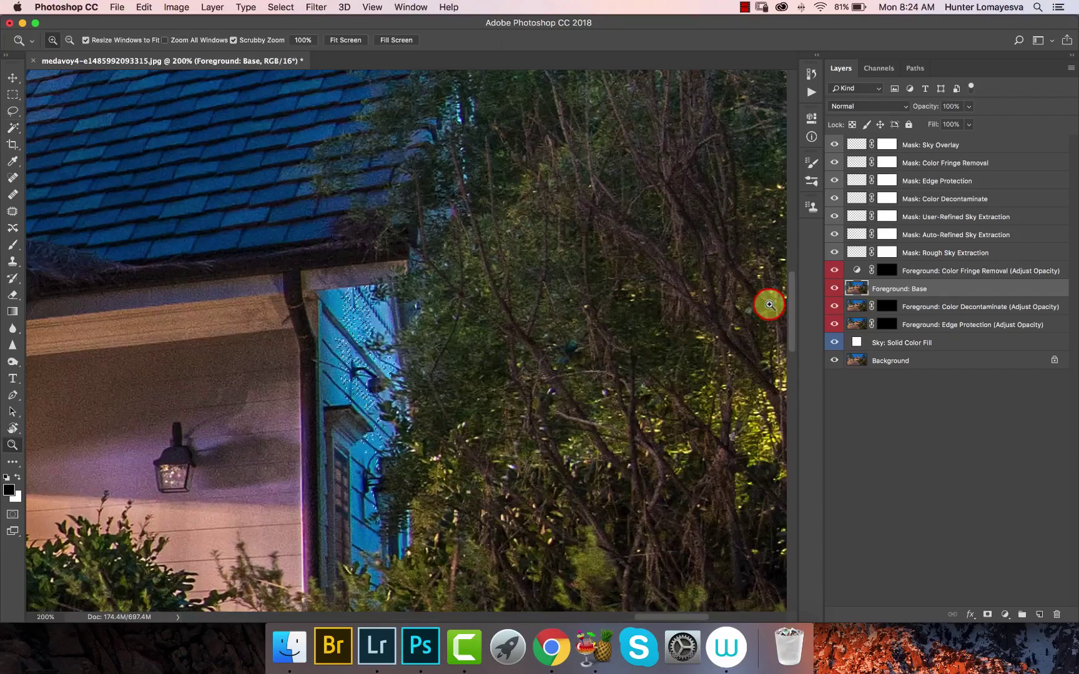
left_click_drag(499, 406, 451, 408)
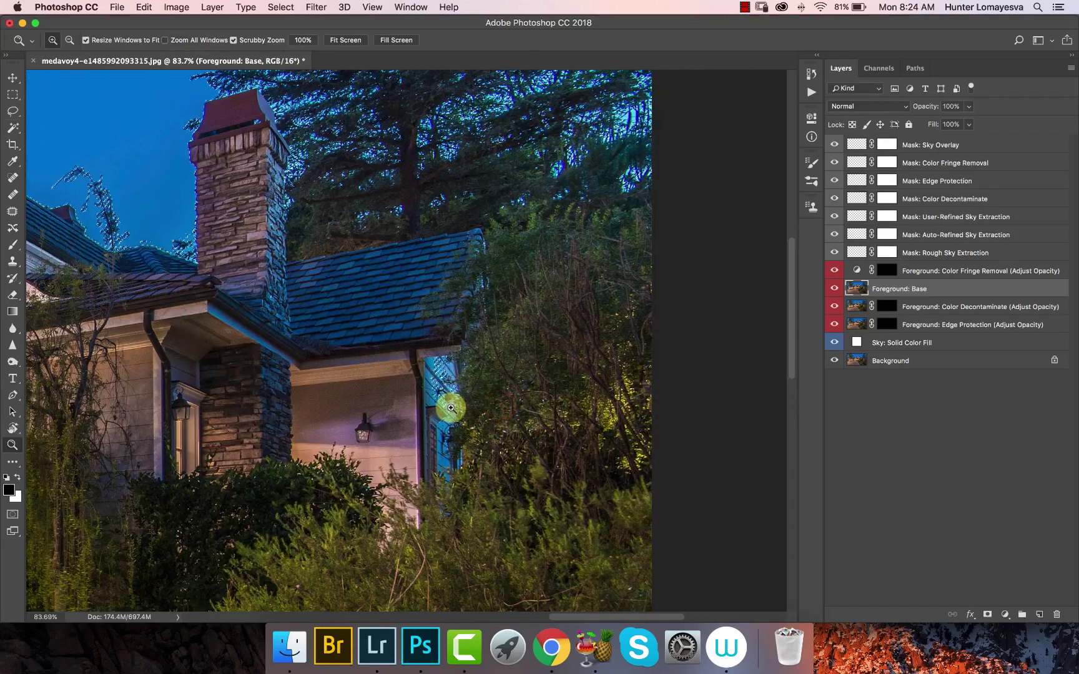
key("q")
key("q")
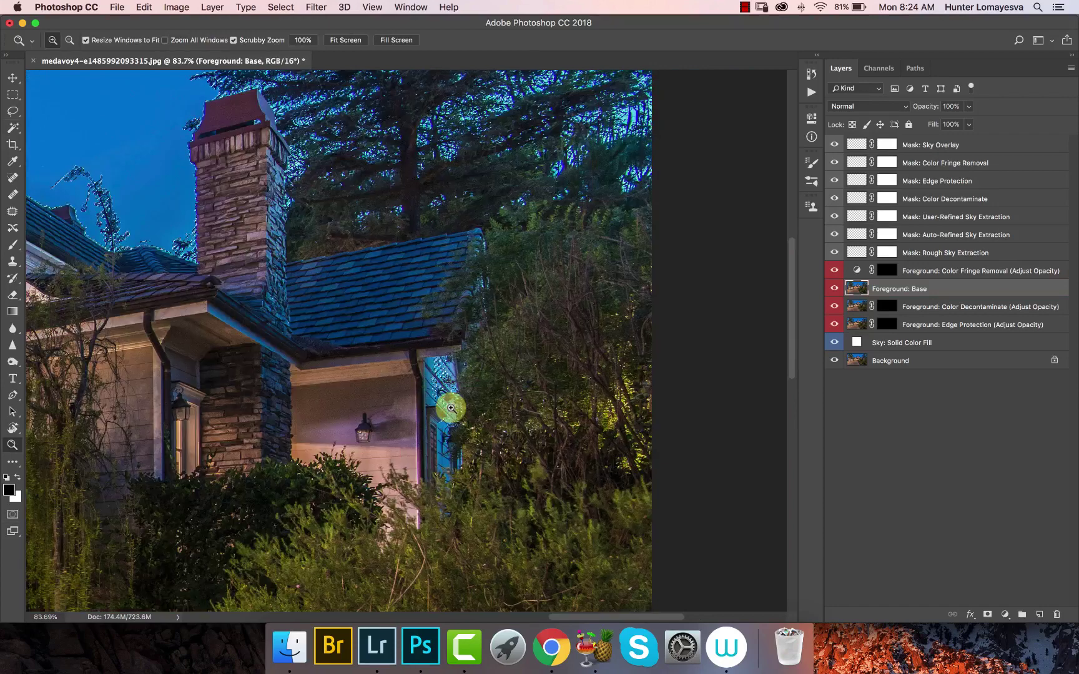
Try to subtract the blue wall beside the porch with the Quick Selection tool at brush size 224, and undo the last change
key("w")
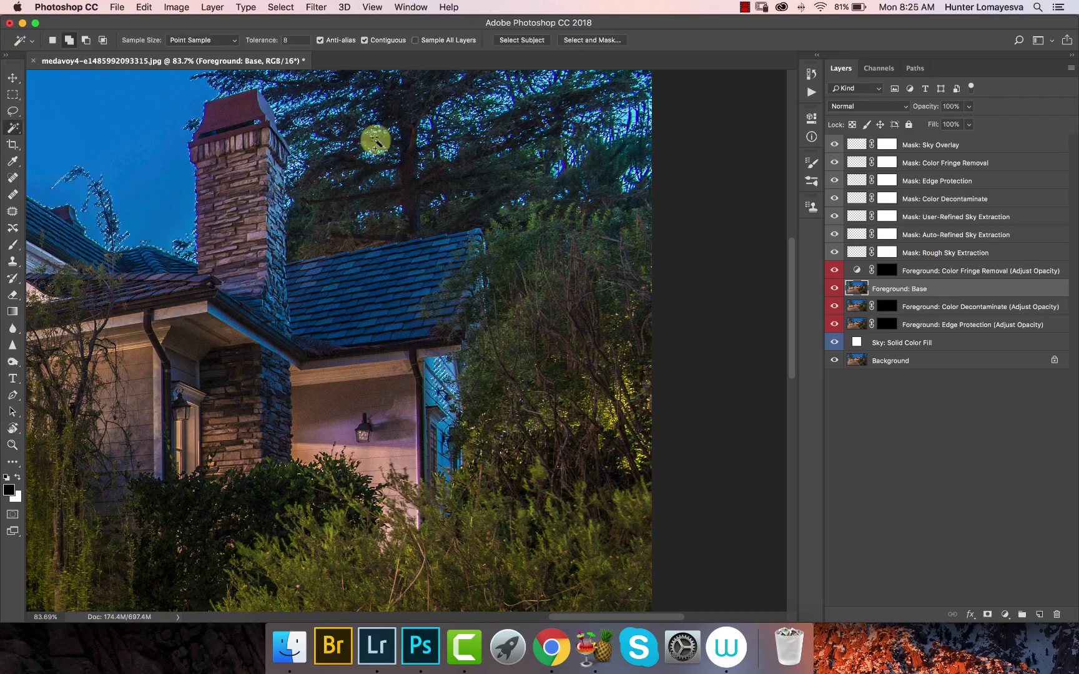
right_click(424, 417)
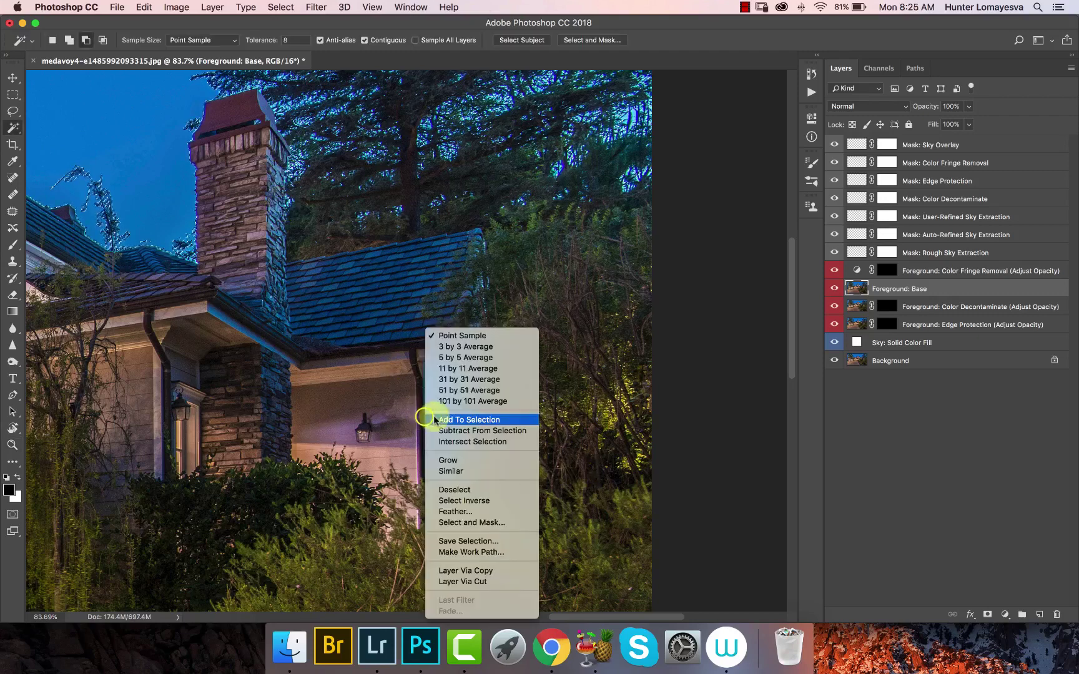
left_click(383, 418)
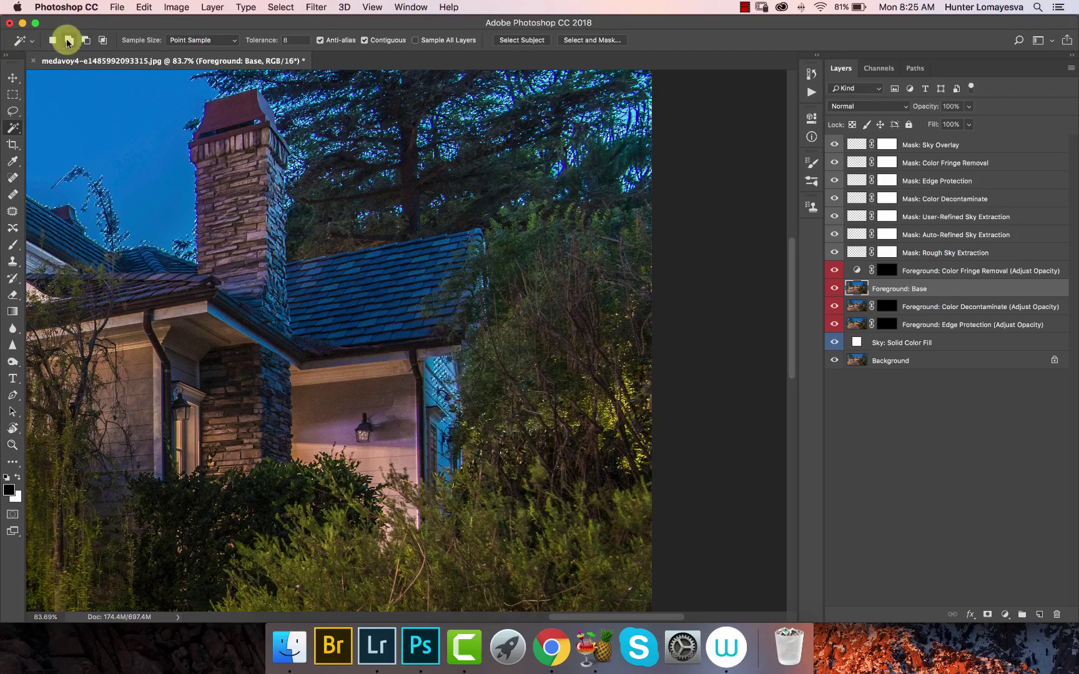
key("shift+w")
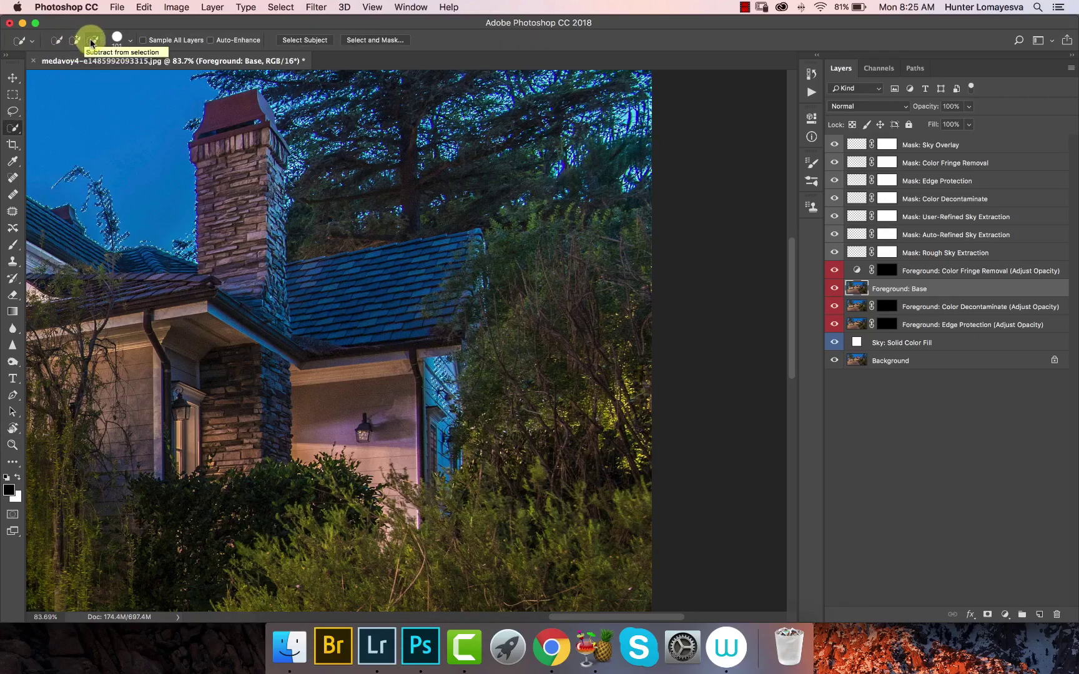
left_click(91, 41)
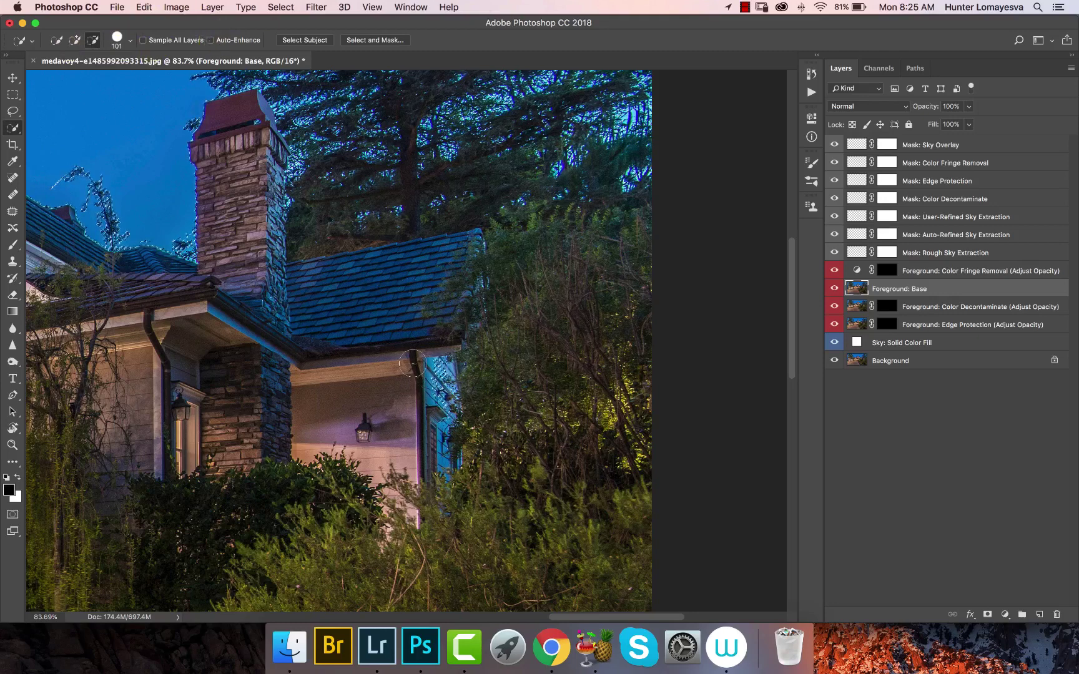
left_click_drag(412, 363, 445, 363, "ctrl+alt")
mouse_move(443, 362)
left_mouse_down()
mouse_move(441, 420)
mouse_move(447, 356)
mouse_move(462, 449)
left_mouse_up()
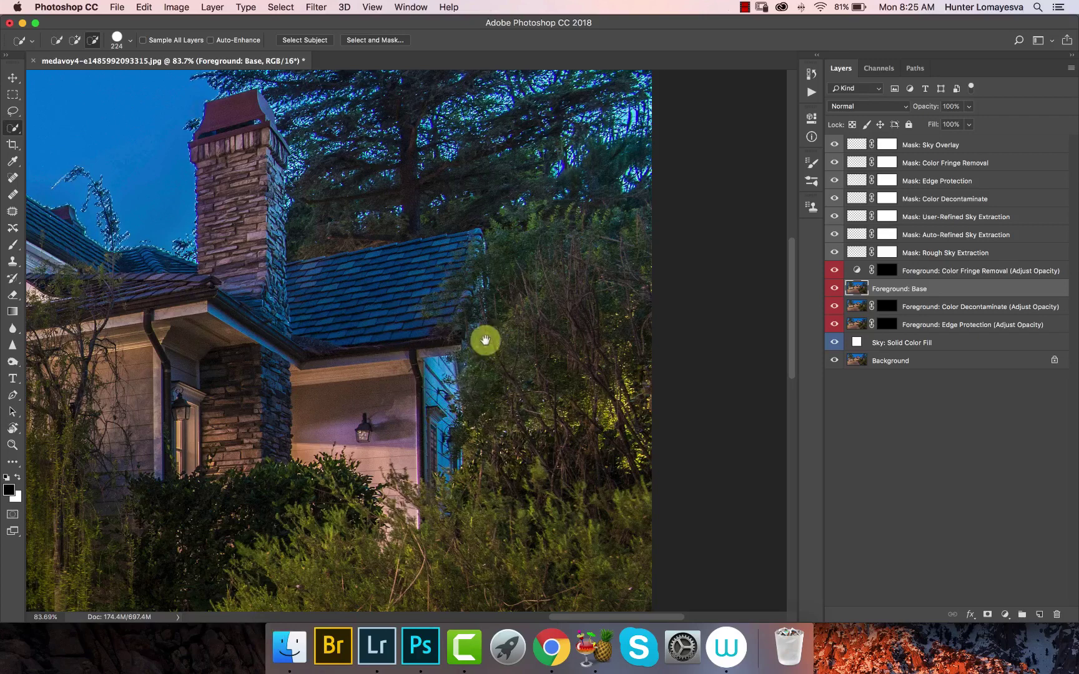
left_click_drag(354, 317, 524, 331)
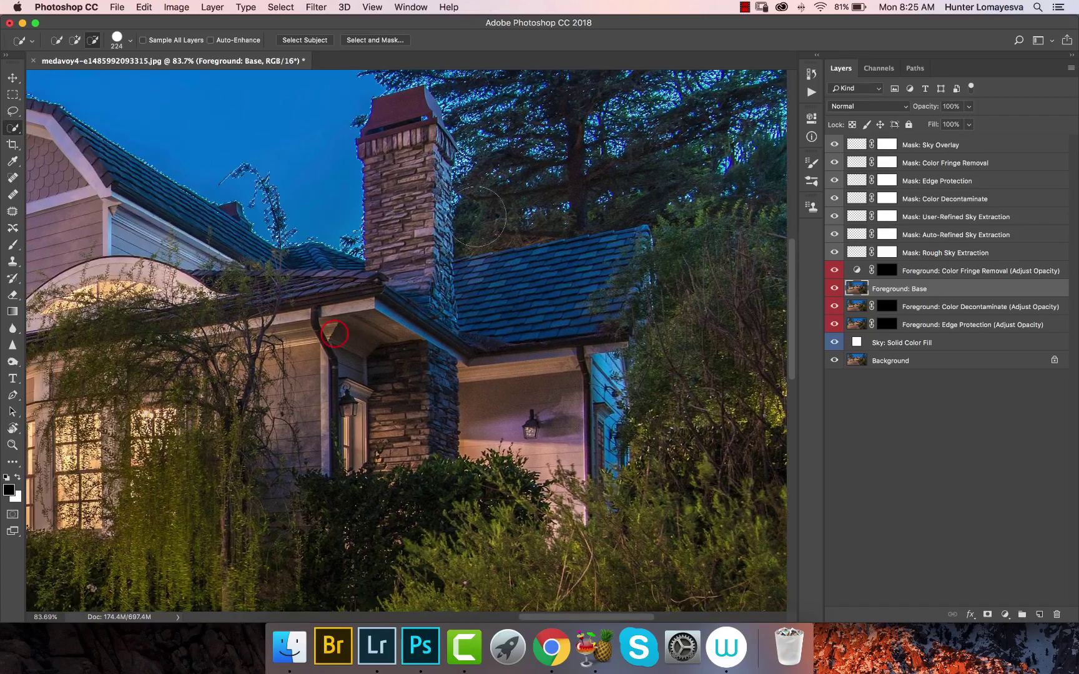
key("super+z")
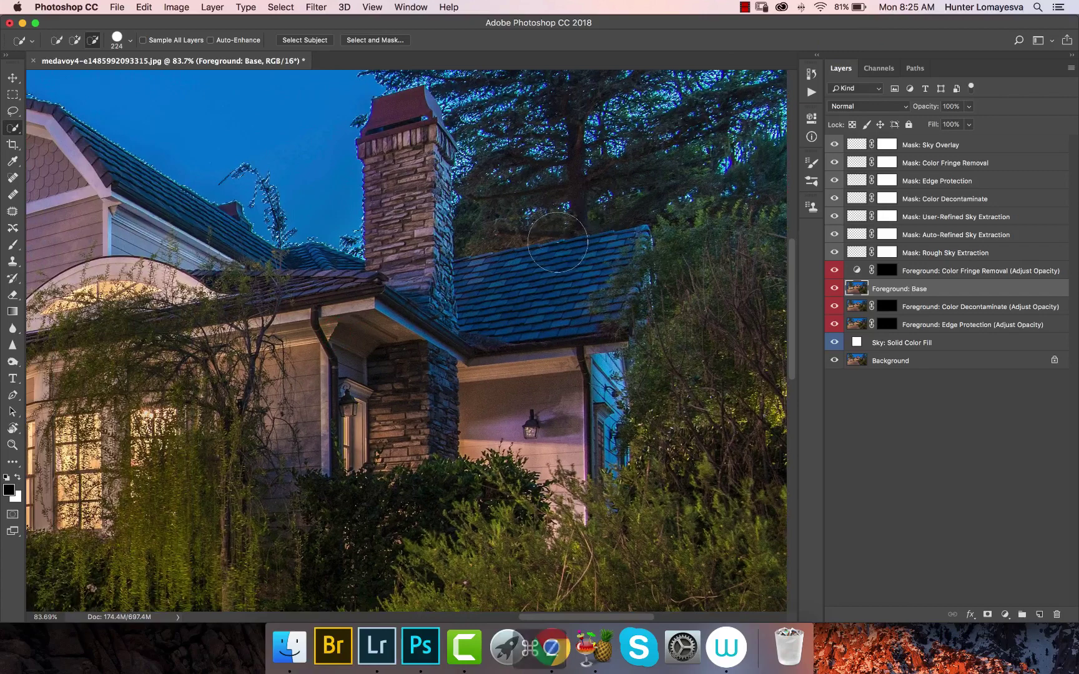
Mask out the blue wall beside the porch in Quick Mask mode with a black brush of size 282
key("q")
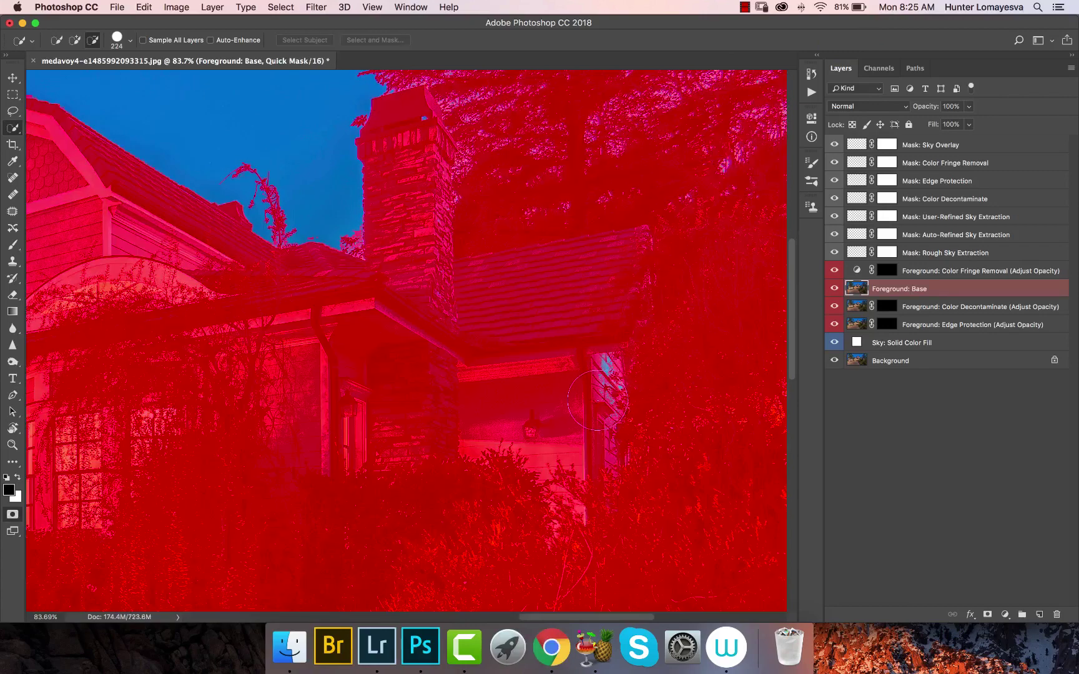
key("b")
mouse_move(568, 412)
left_mouse_down()
mouse_move(585, 393)
mouse_move(650, 373)
mouse_move(625, 307)
mouse_move(641, 425)
left_mouse_up()
left_click_drag(646, 488, 645, 487)
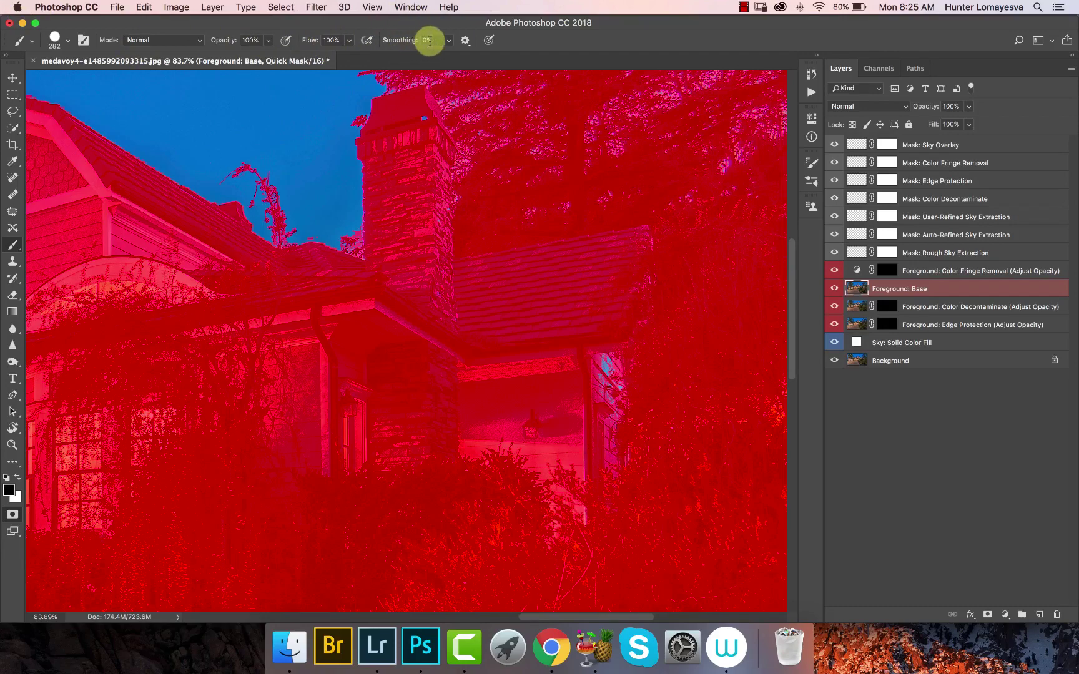
scroll(655, 451, "right", 10)
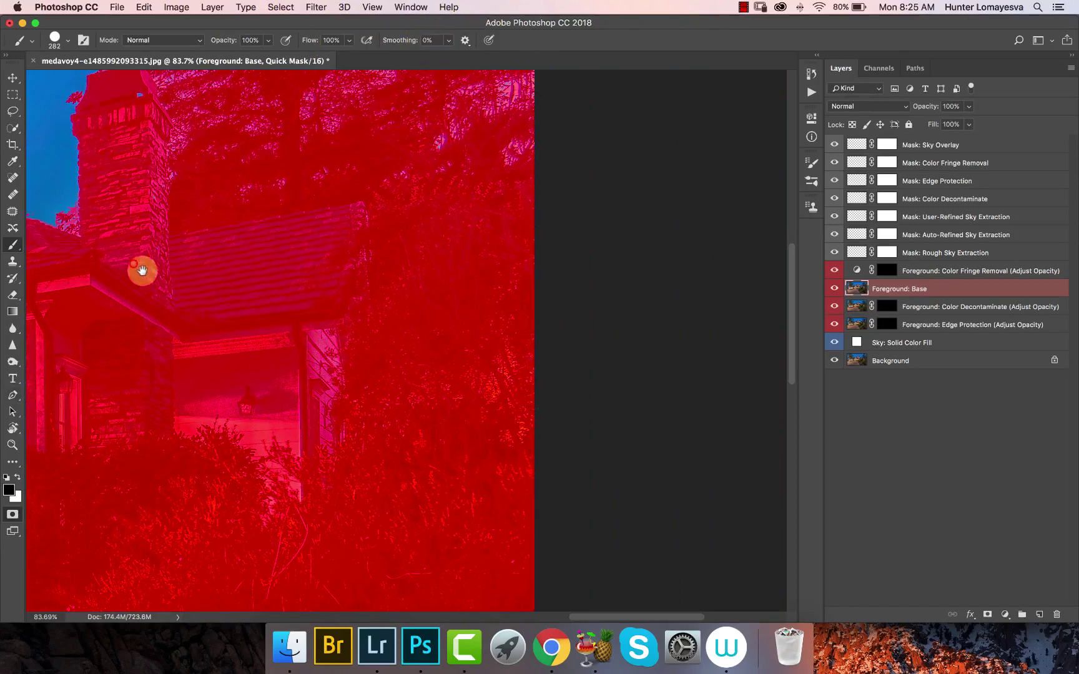
Examine the masked house from the porch across to the garage, and leave Quick Mask mode
left_click_drag(140, 270, 550, 339)
left_click_drag(151, 314, 446, 320)
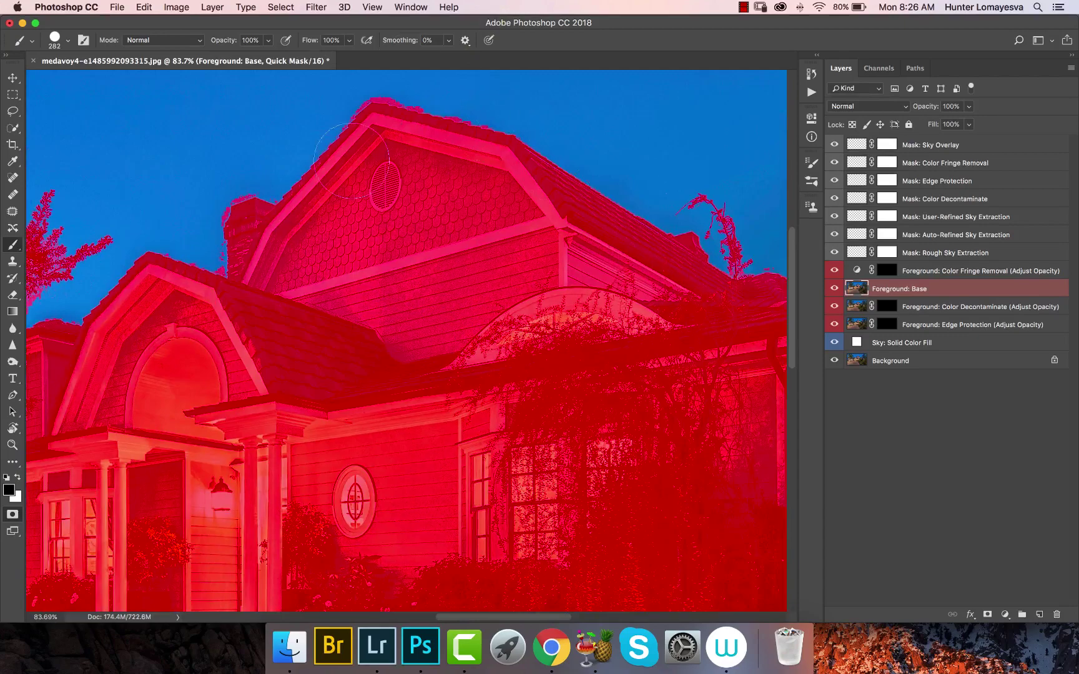
left_click_drag(289, 435, 509, 380)
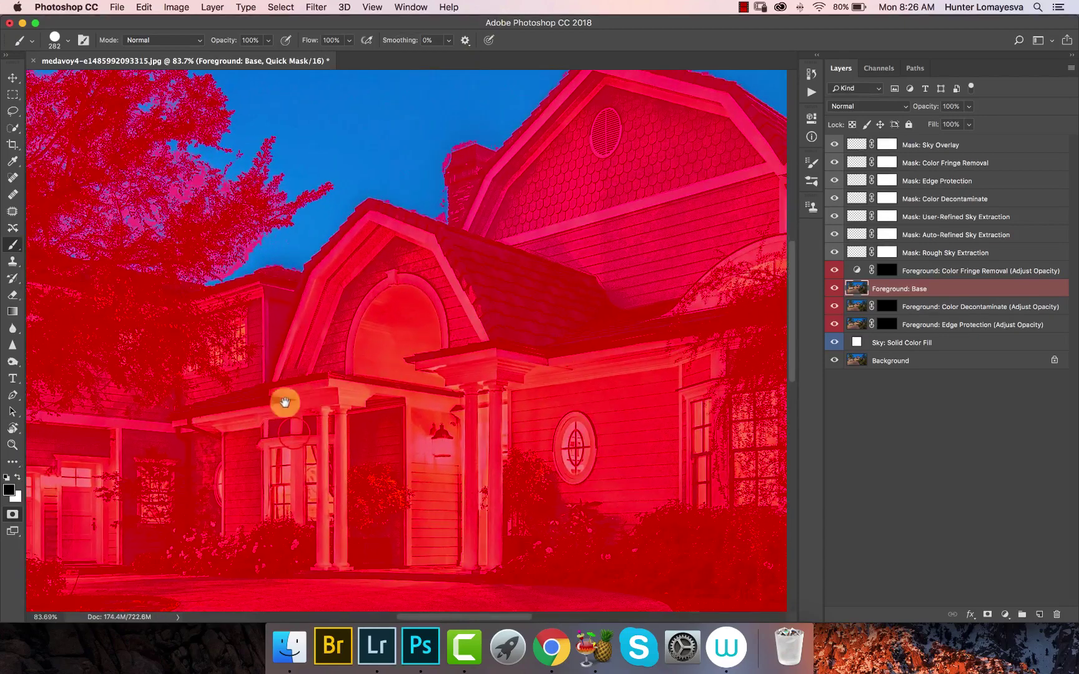
left_click_drag(288, 411, 403, 387)
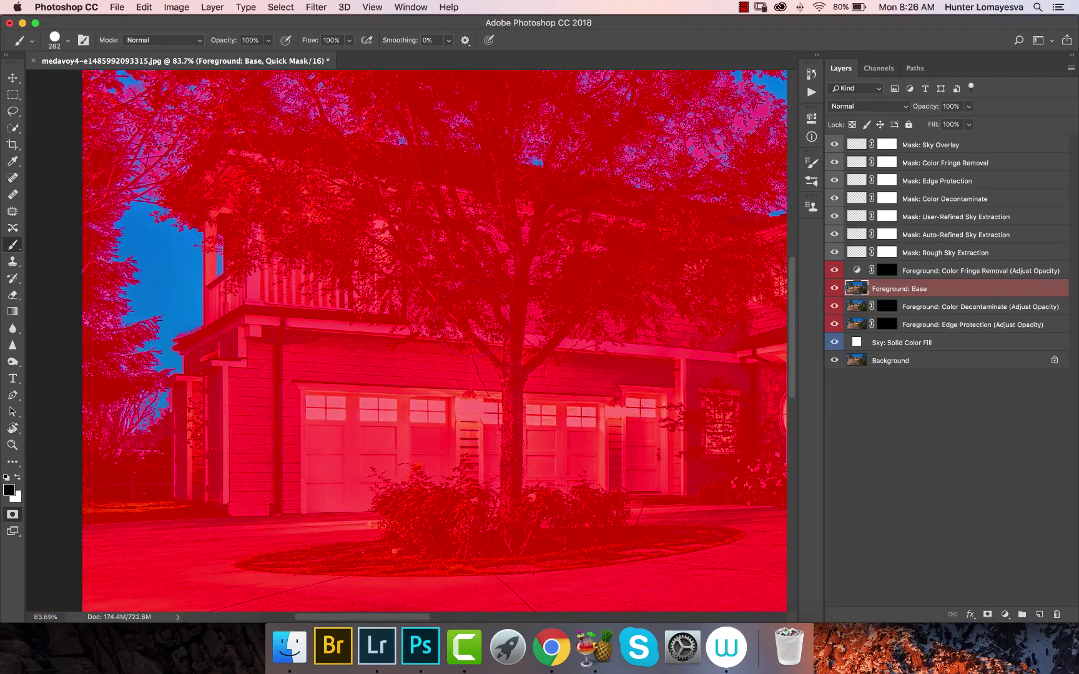
key("super+minus")
key("super+minus")
key("super+minus")
key("super+minus")
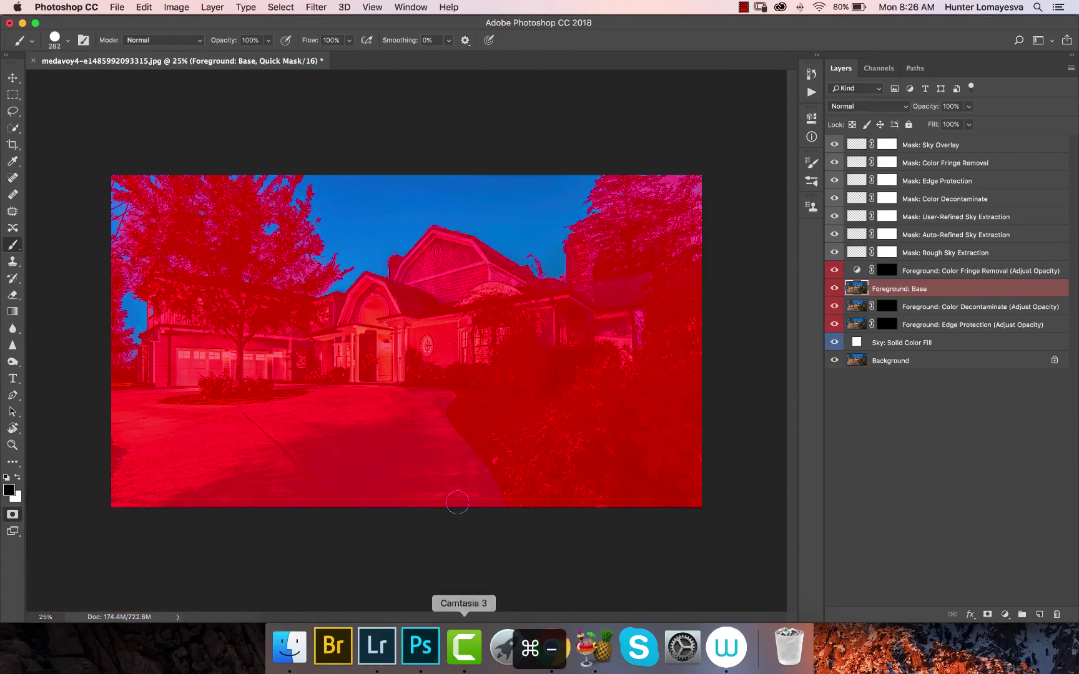
key("q")
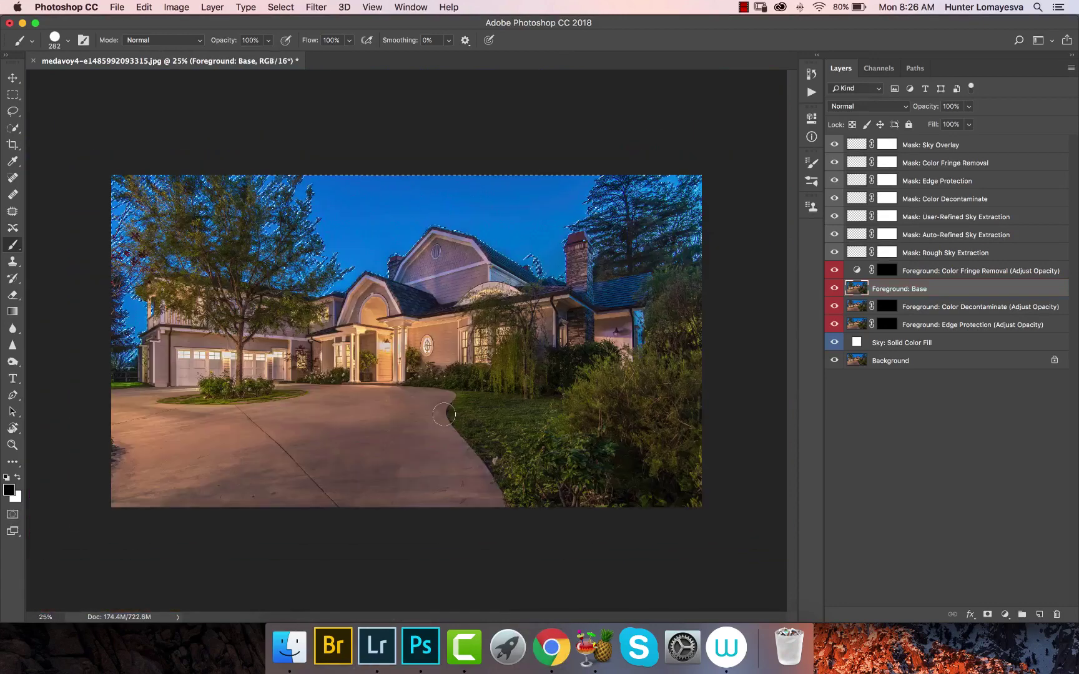
Set the Magic Wand tolerance to 16 and add the leftover sky along the tall gable's roof edge to the selection
key("w")
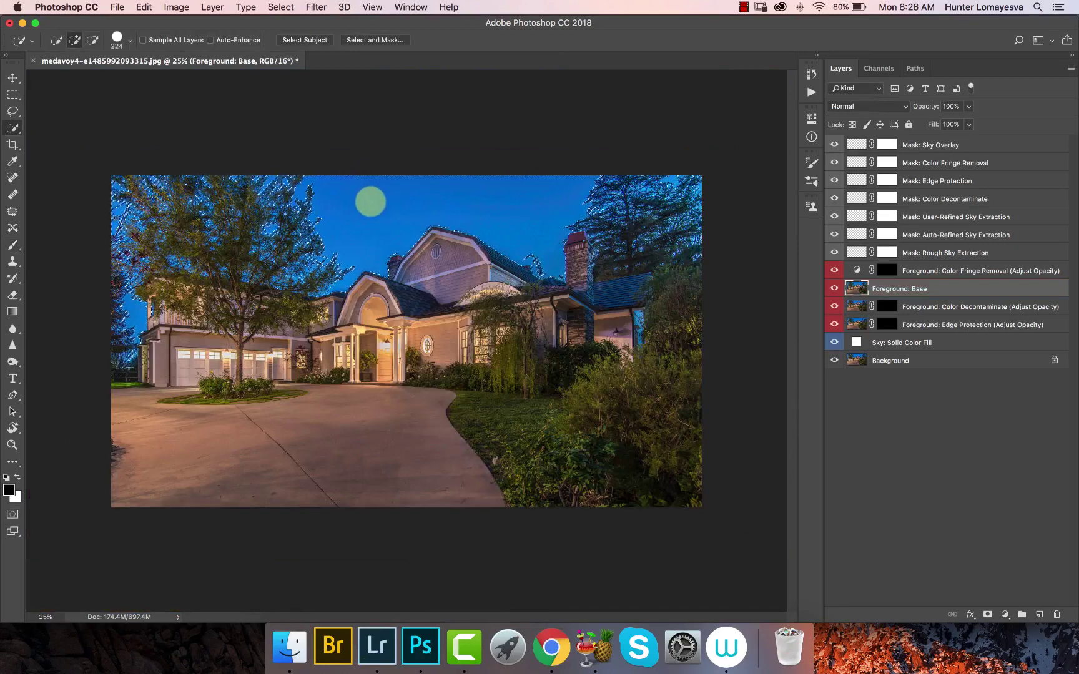
key("shift+w")
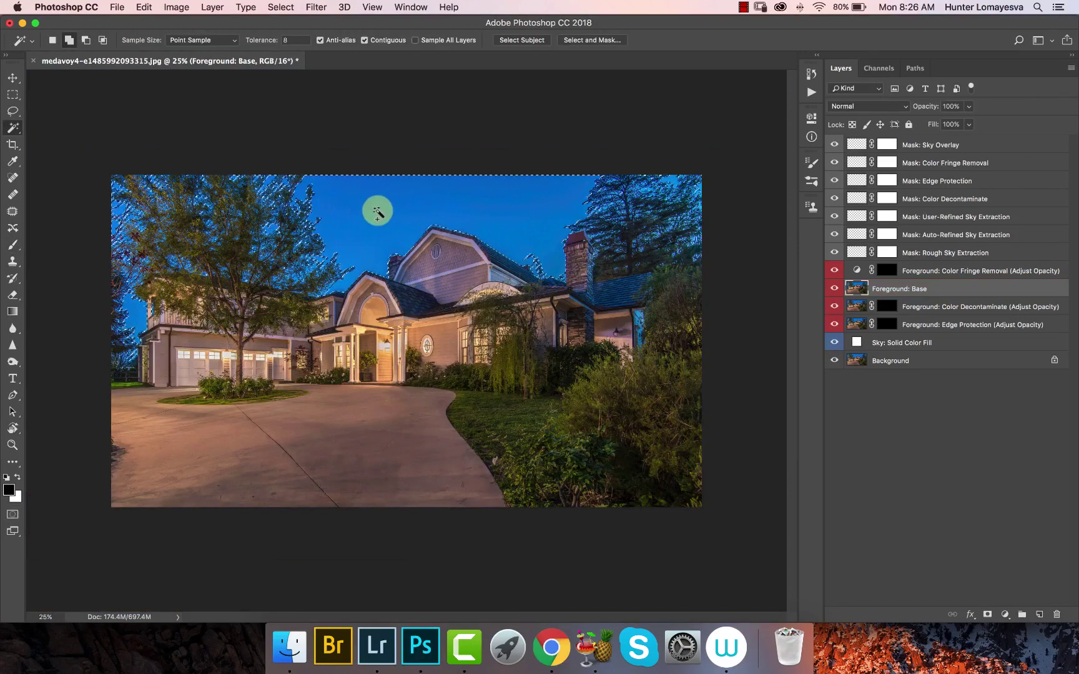
left_click(293, 40)
type("16")
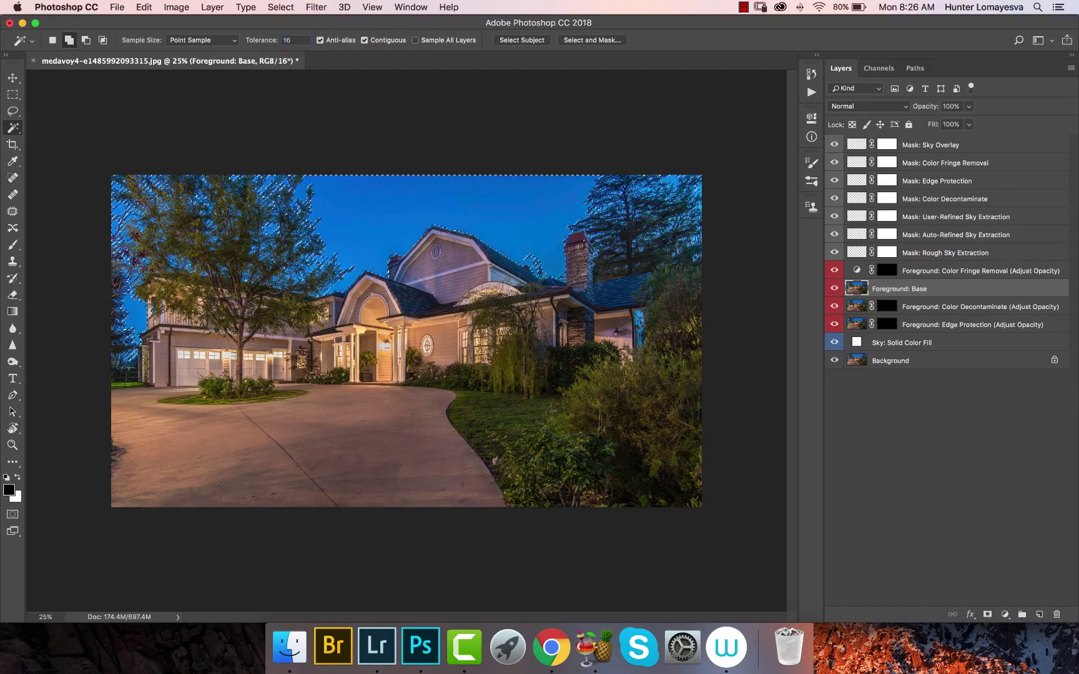
type("z")
left_click_drag(432, 224, 520, 265)
key("w")
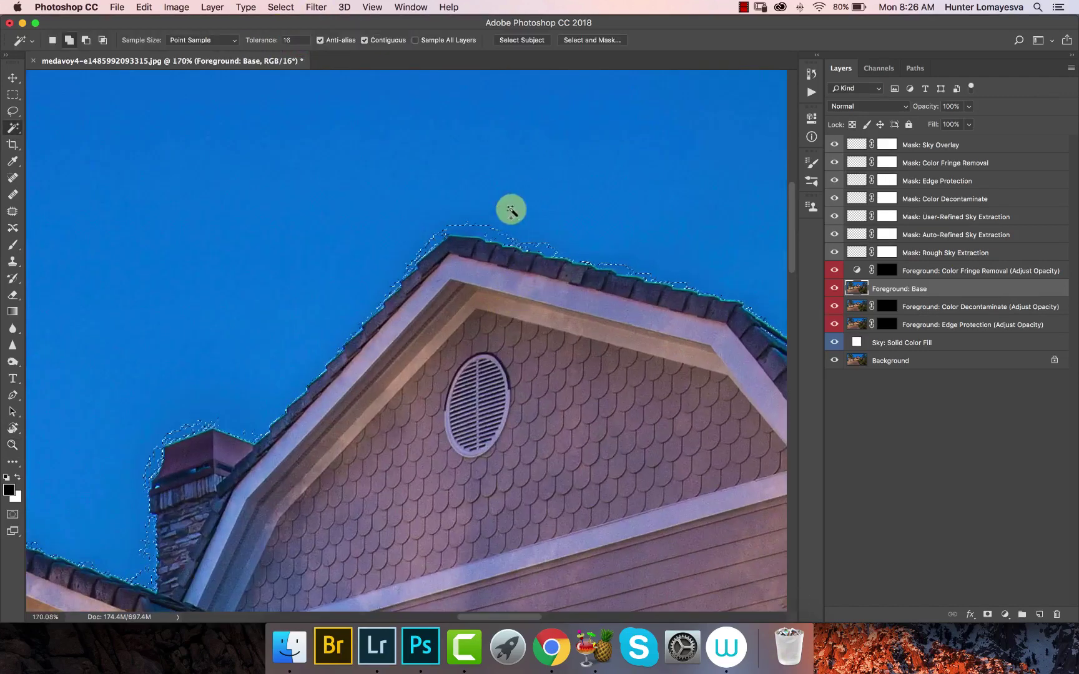
left_click(512, 229)
Add the leftover sky near the small roof chimney and around the foliage beside the stone chimney to the selection
left_click_drag(242, 447, 380, 347)
left_click(175, 515)
left_click_drag(510, 456, 424, 362)
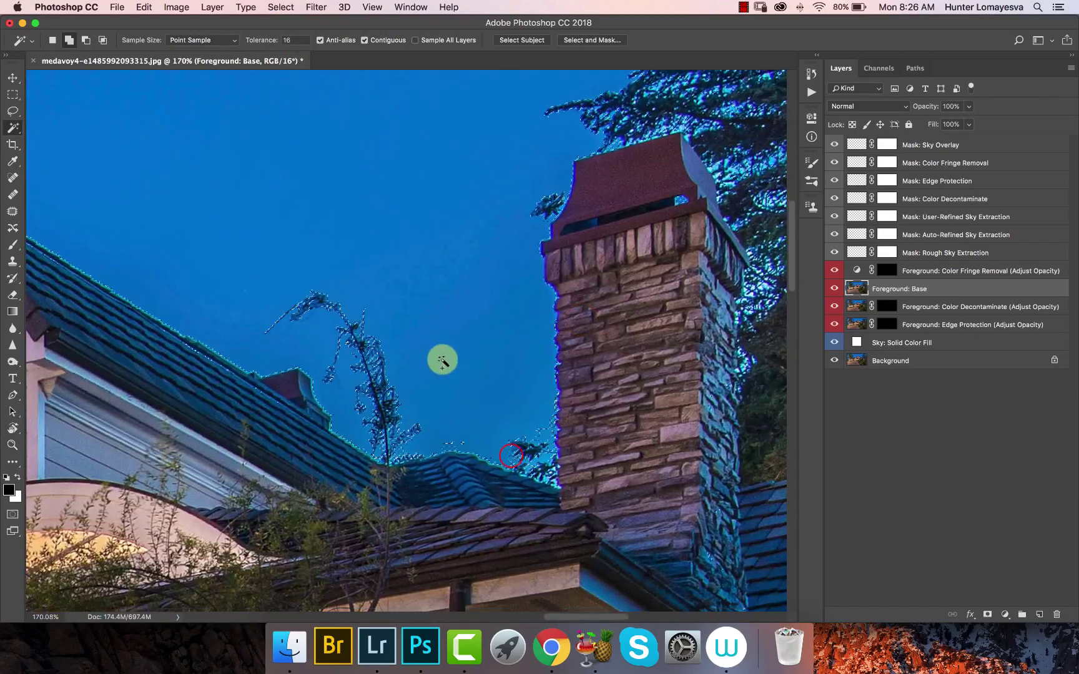
left_click(541, 434)
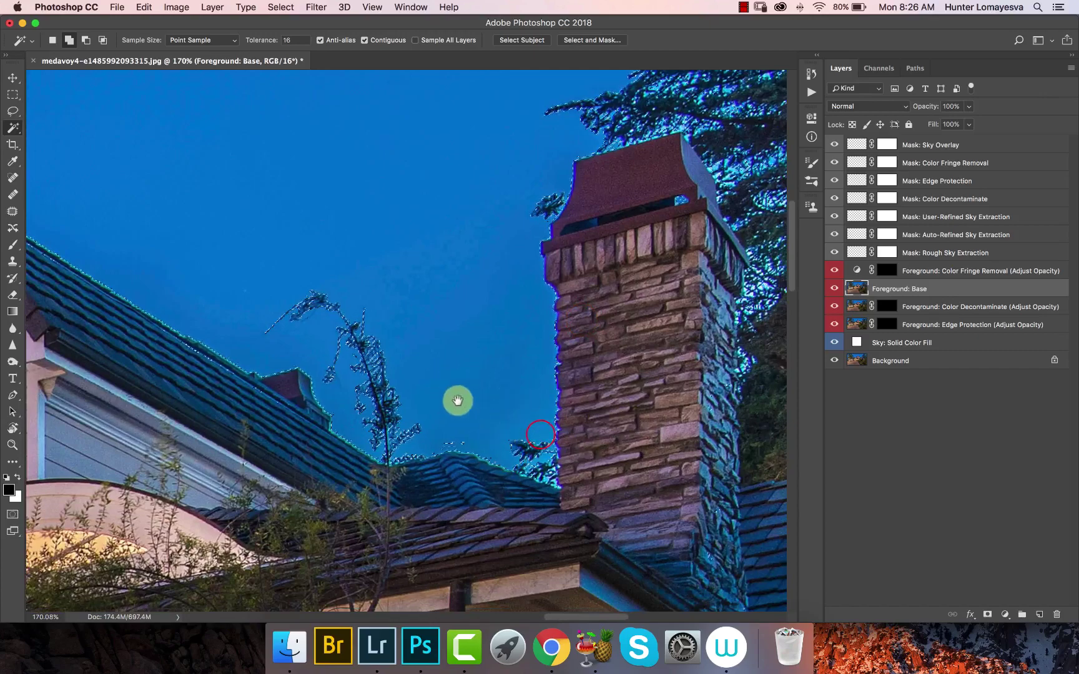
Add the remaining sky fringes beside the garage's side door and under its eave to the selection
left_click_drag(378, 439, 593, 390)
left_click_drag(332, 452, 596, 403)
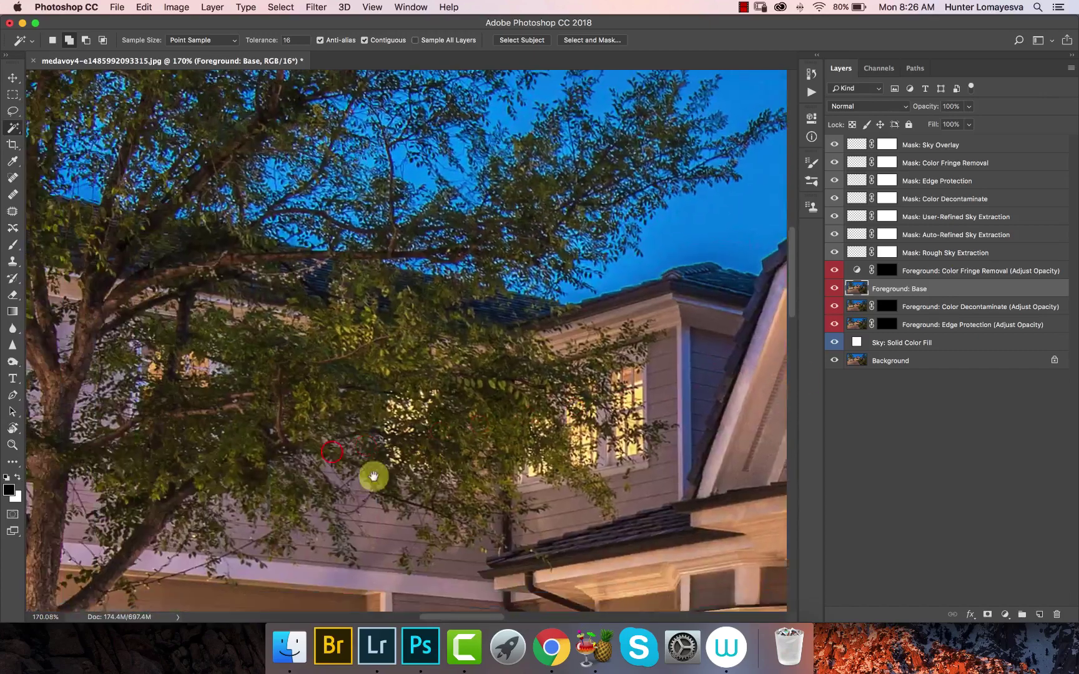
left_click_drag(320, 507, 658, 337)
left_click_drag(393, 473, 402, 478)
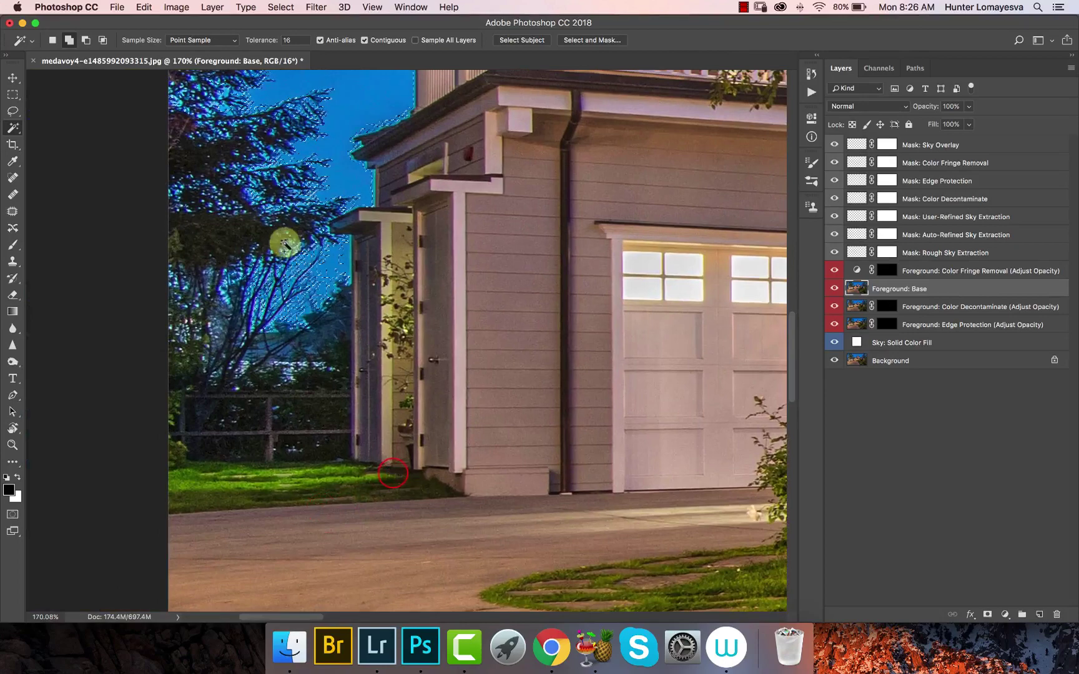
left_click(339, 256)
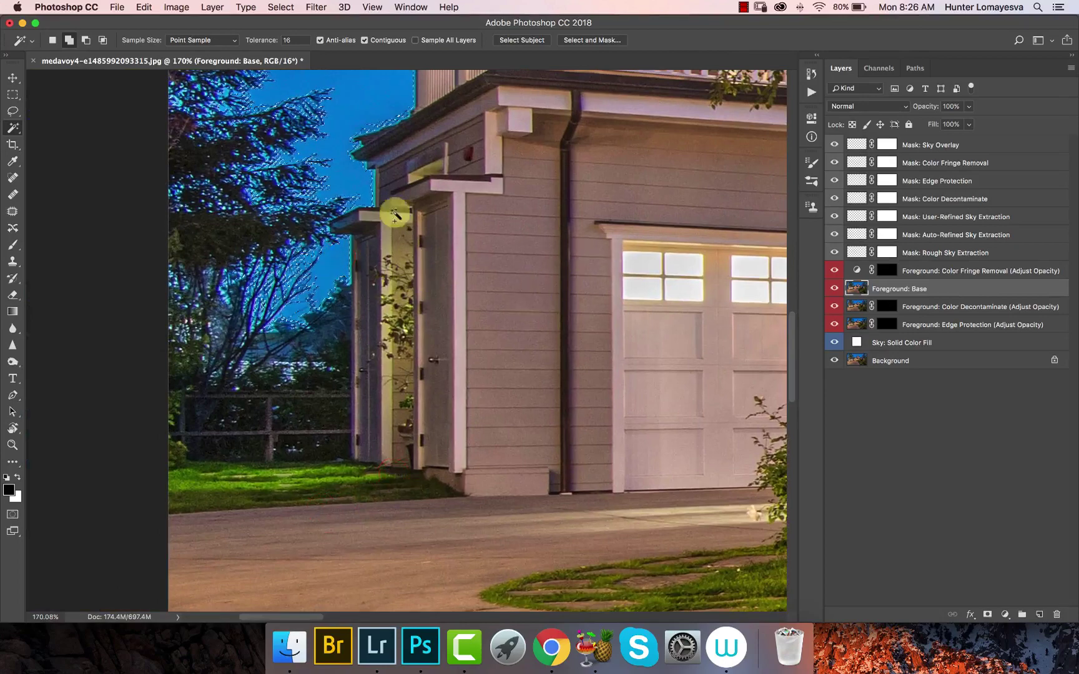
left_click(361, 178)
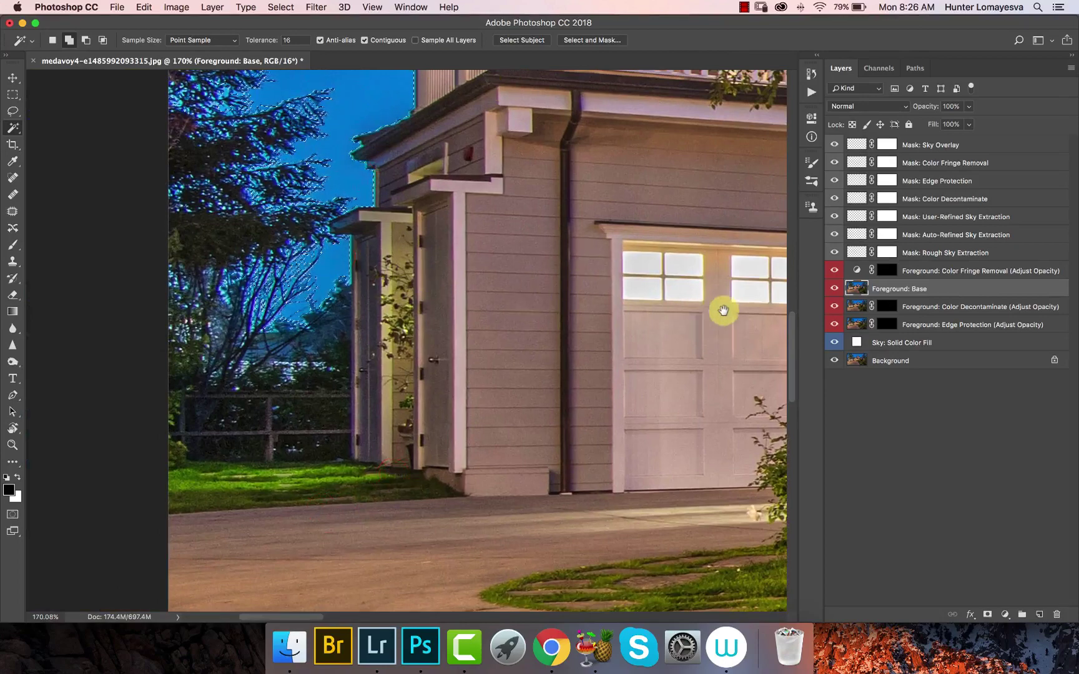
Add the leftover sky above the lower roof between the vine and the stone chimney to the selection
left_click_drag(723, 311, 534, 388)
left_click_drag(693, 337, 462, 391)
left_click_drag(700, 387, 469, 430)
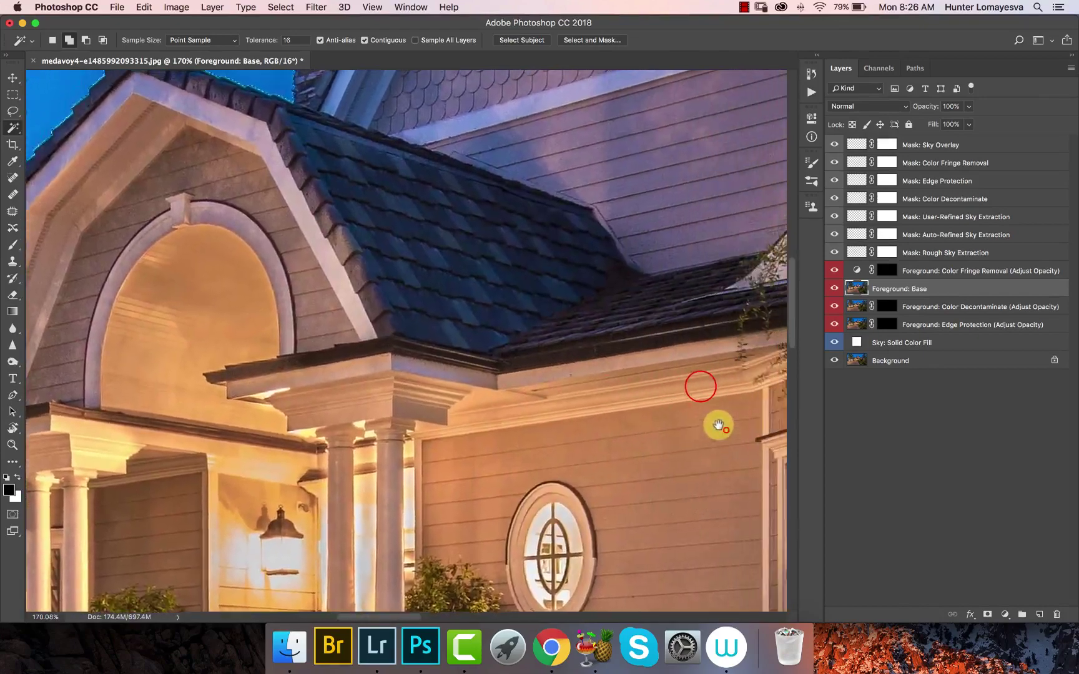
left_click_drag(721, 430, 406, 403)
left_click_drag(561, 388, 368, 588)
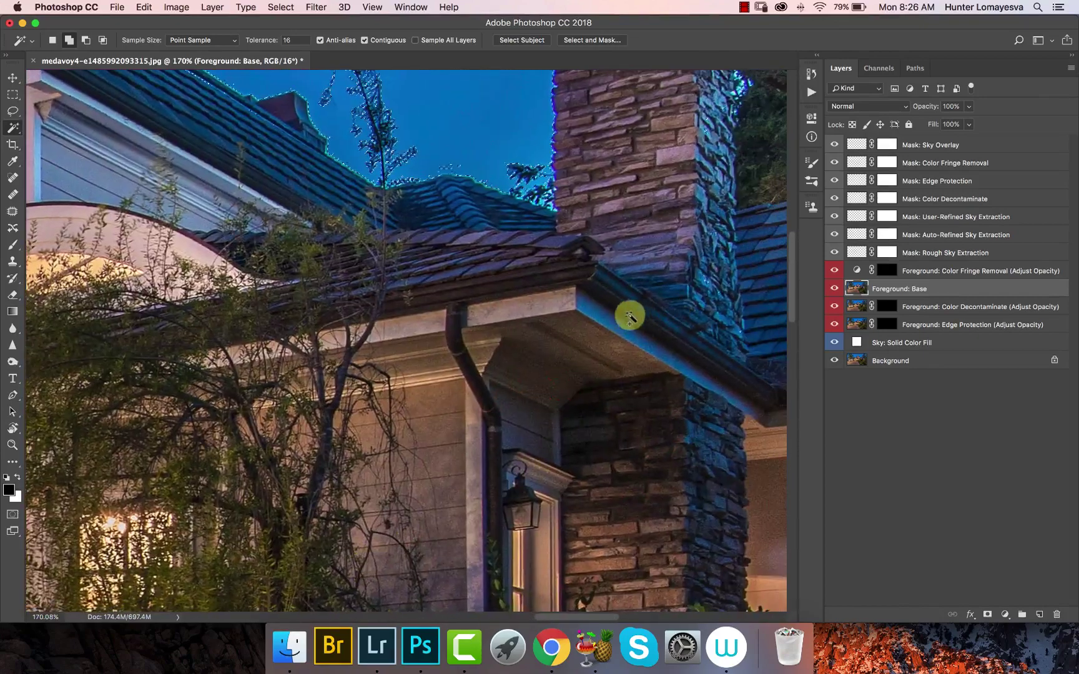
left_click(447, 159)
left_click_drag(722, 236, 781, 478)
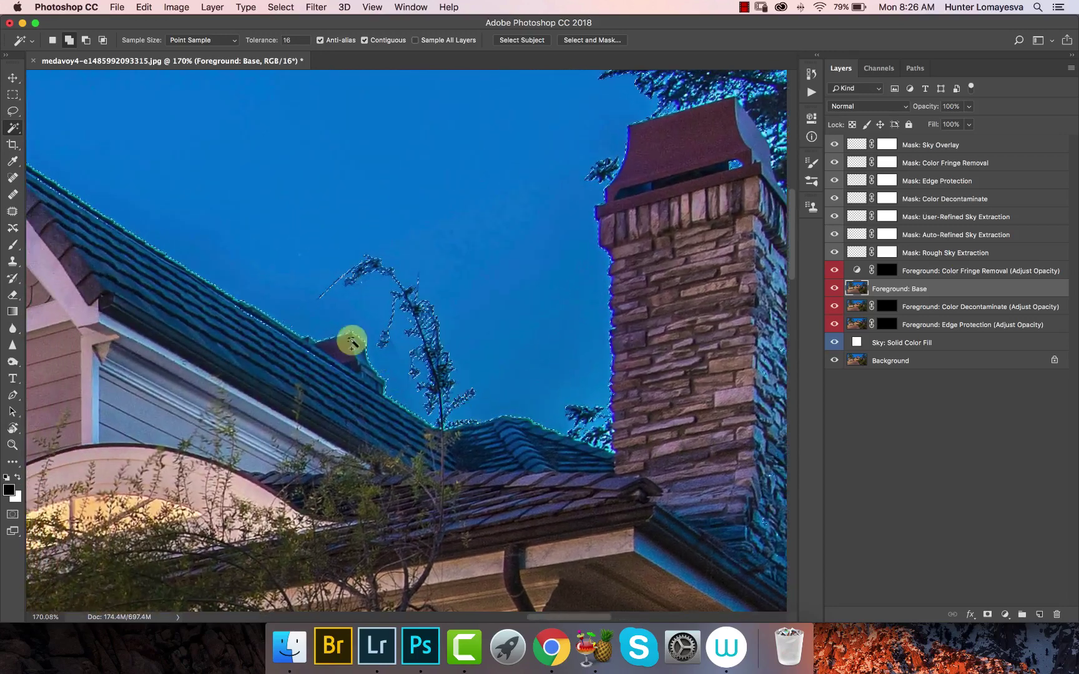
Show the selection in Quick Mask mode and reduce the black brush size to 37 px
key("q")
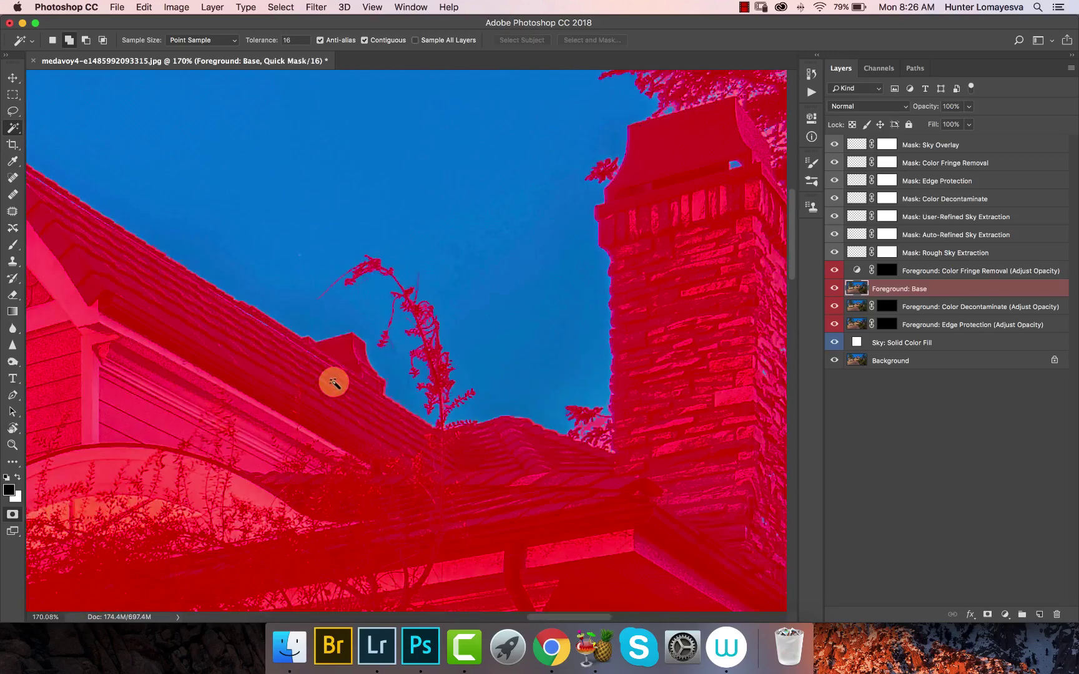
scroll(431, 401, "left", 5)
scroll(431, 401, "up", 2)
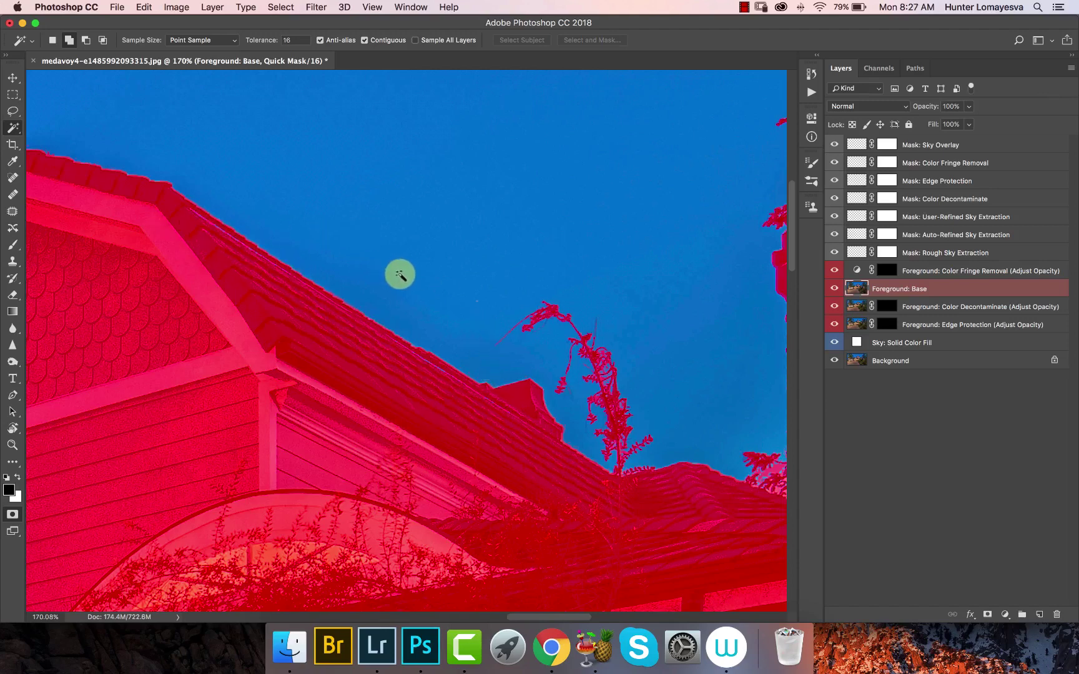
key("b")
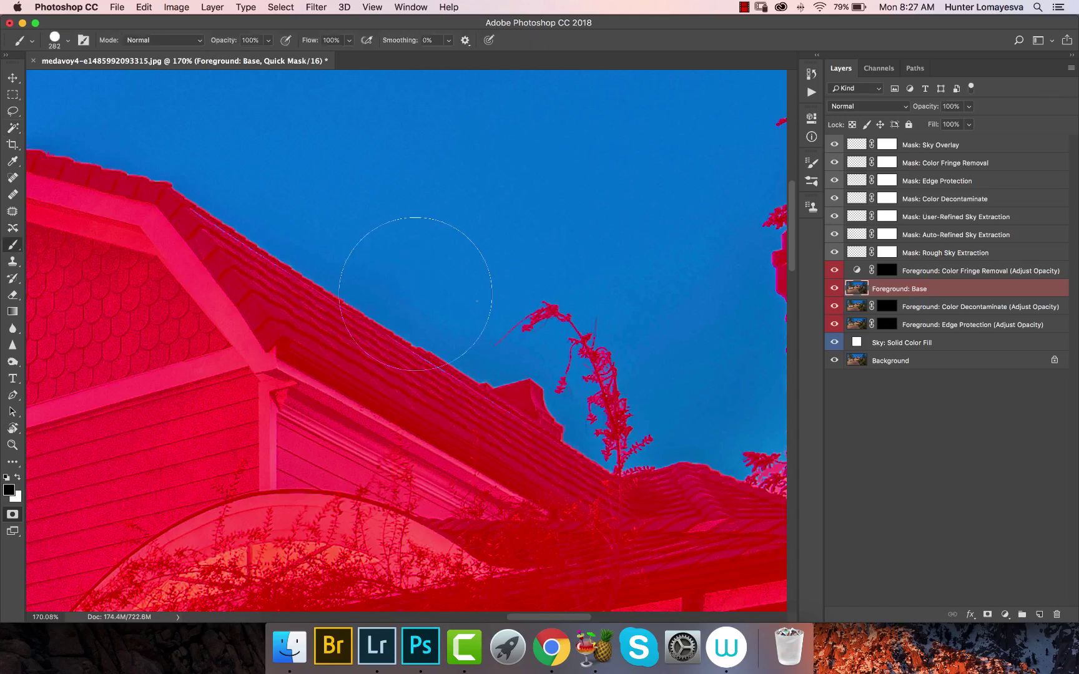
left_click_drag(281, 342, 158, 302)
mouse_move(229, 346)
left_mouse_down()
mouse_move(220, 357)
mouse_move(343, 349)
mouse_move(169, 357)
mouse_move(151, 338)
mouse_move(310, 355)
left_mouse_up()
mouse_move(289, 281)
left_mouse_down()
mouse_move(265, 511)
mouse_move(215, 452)
mouse_move(222, 552)
left_mouse_up()
mouse_move(228, 266)
left_mouse_down()
mouse_move(110, 262)
mouse_move(89, 234)
left_mouse_up()
mouse_move(189, 226)
left_mouse_down()
mouse_move(174, 231)
mouse_move(184, 236)
left_mouse_up()
left_click(71, 45)
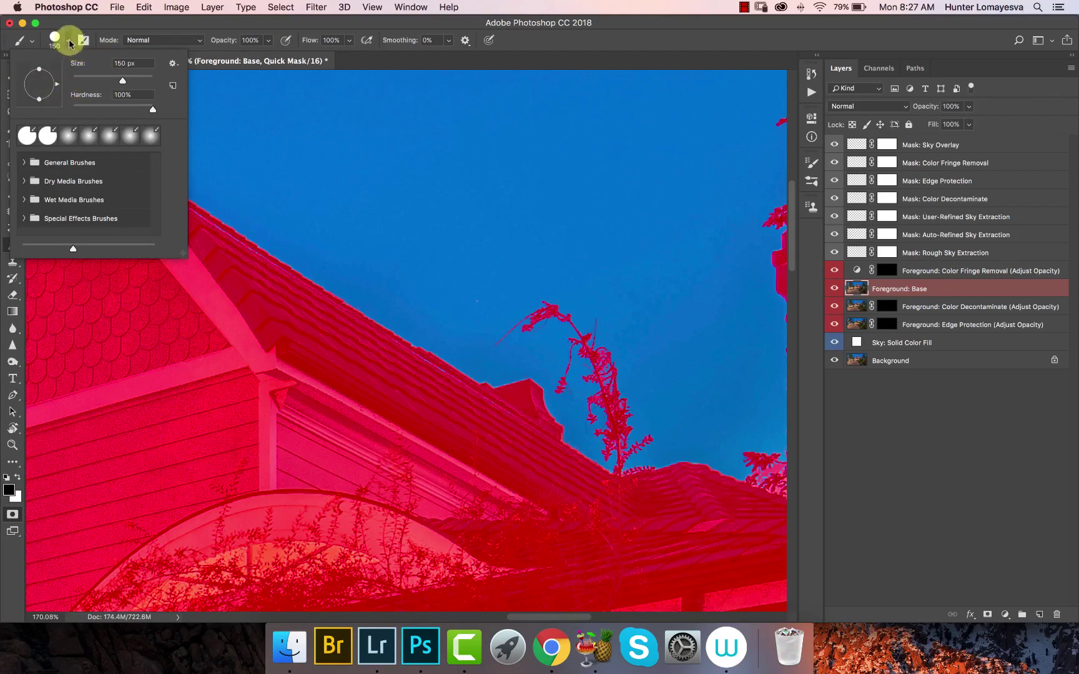
left_click(72, 43)
left_click_drag(219, 275, 184, 273)
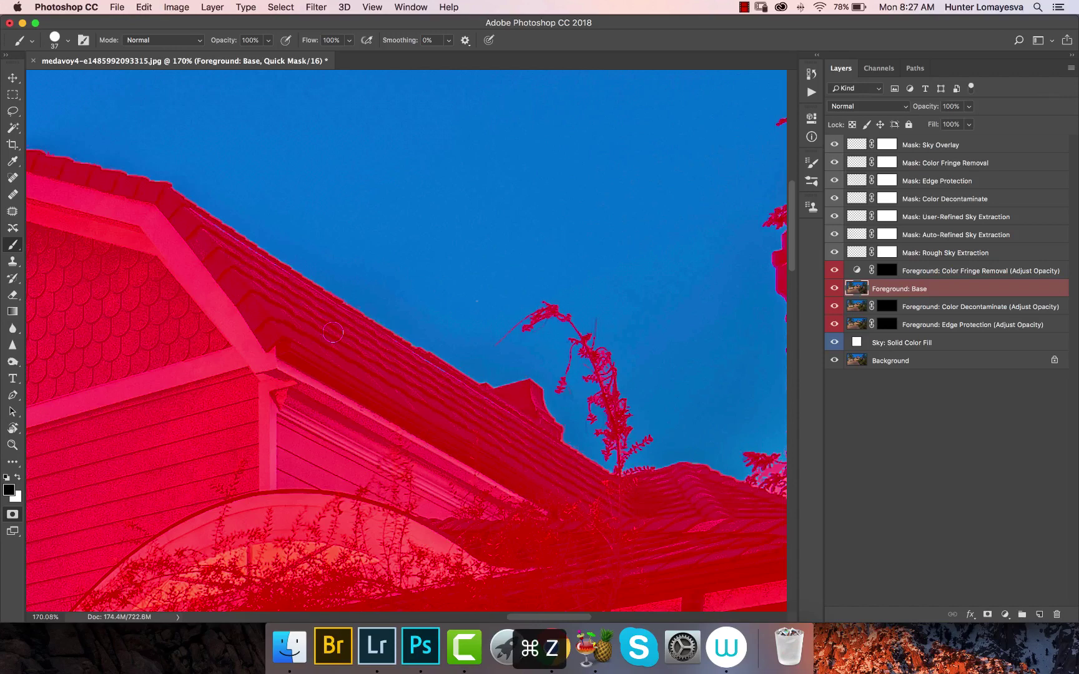
Paint over the stray selected streaks along the gable's sloping roof edge with the 37 px black brush, and leave Quick Mask mode
key("z")
mouse_move(188, 233)
left_mouse_down()
mouse_move(240, 265)
mouse_move(296, 234)
left_mouse_up()
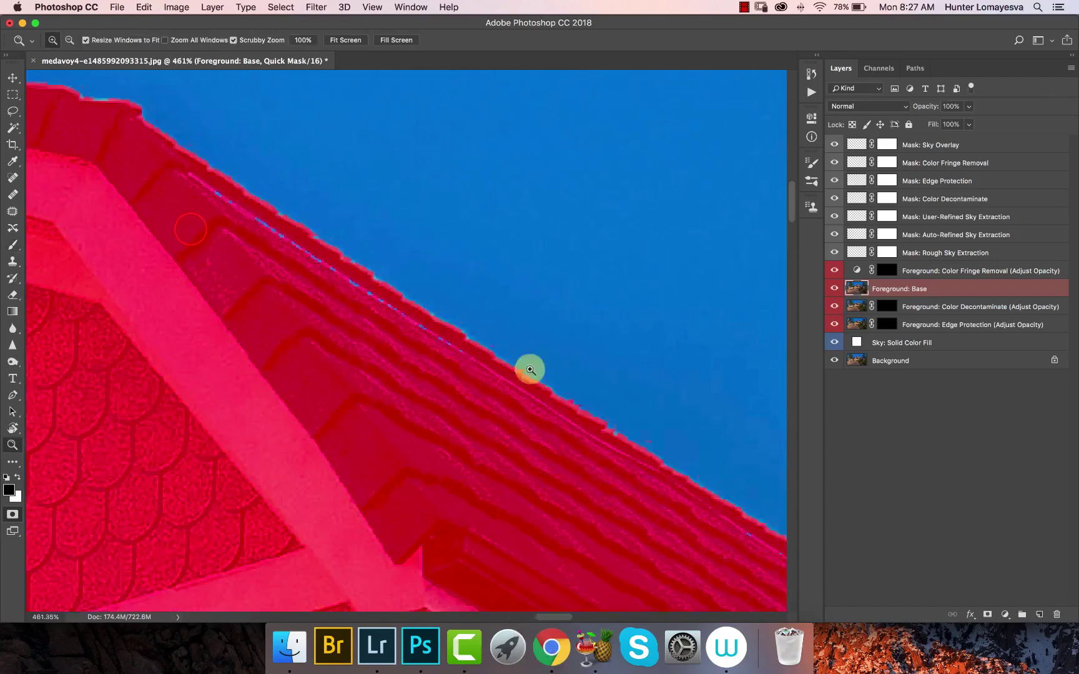
key("b")
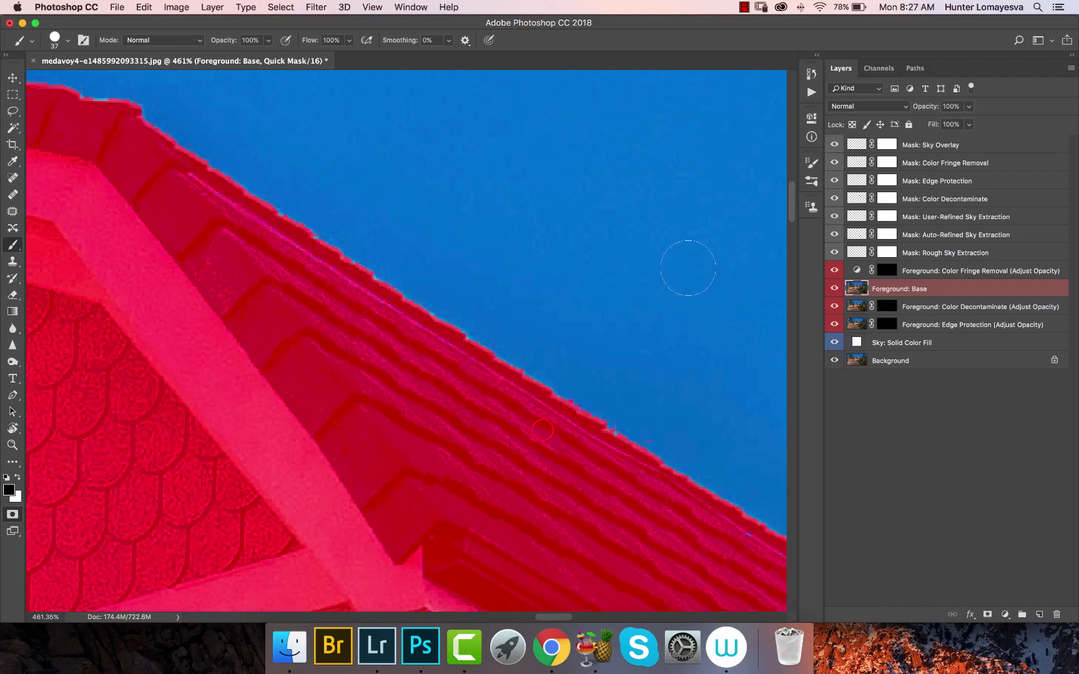
left_click_drag(688, 506, 243, 226)
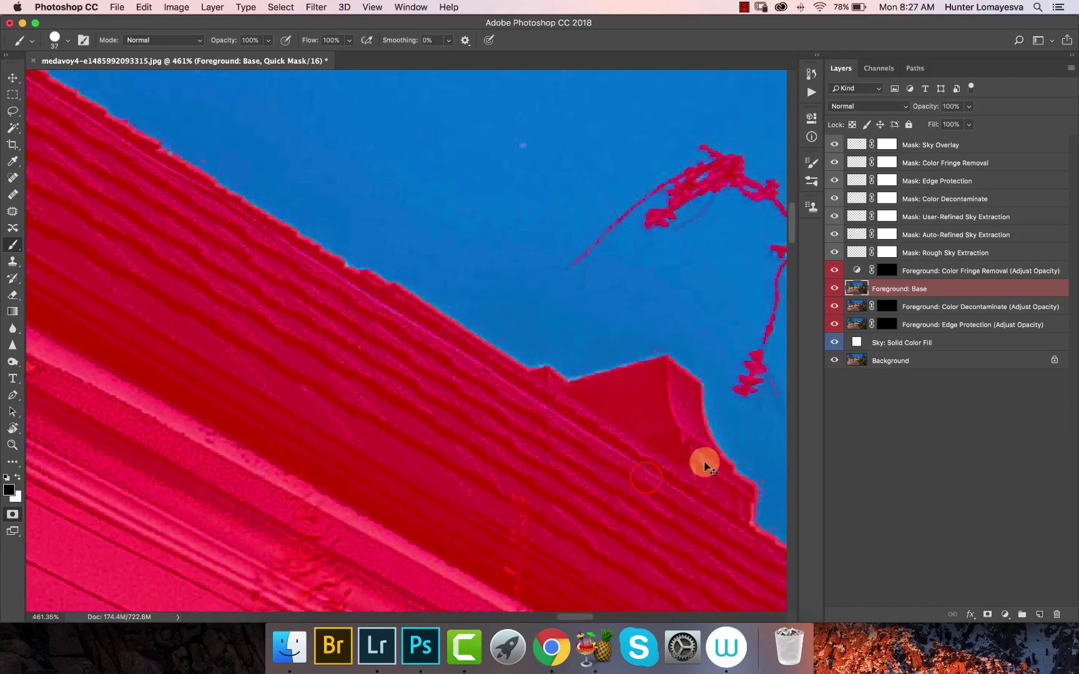
key("super+minus")
key("super+minus")
key("super+minus")
key("super+minus")
key("super+minus")
key("super+minus")
key("super+minus")
key("super+minus")
key("super+minus")
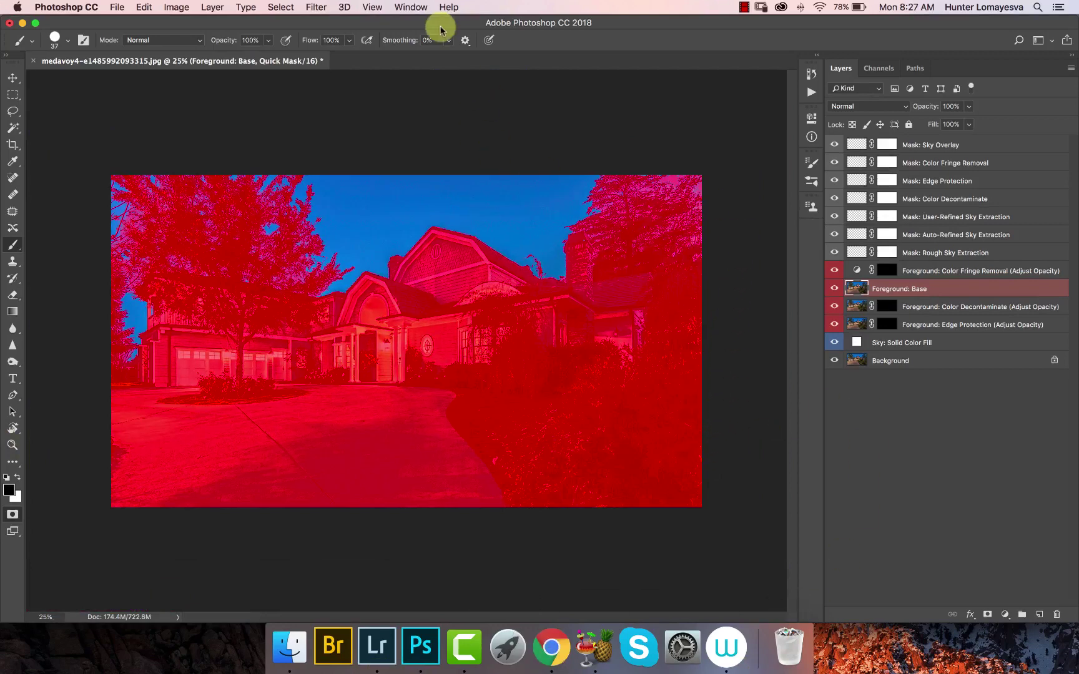
key("q")
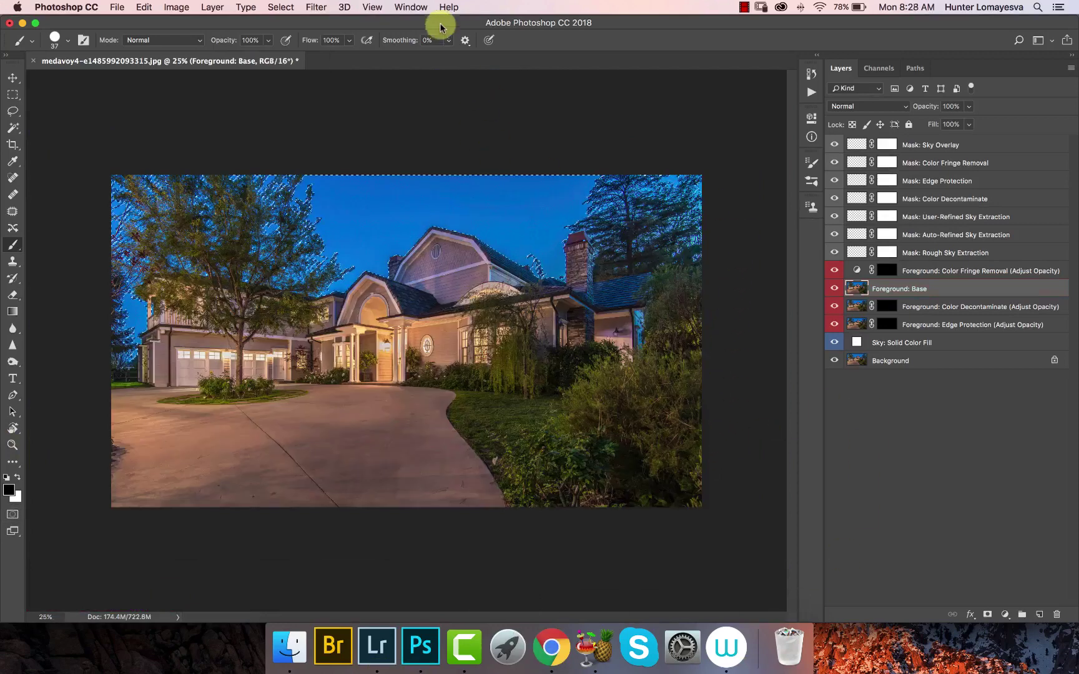
Resume the sky replacement action from its Select forward layer step and continue past the Refine Edge instructions into Select and Mask
left_click(811, 94)
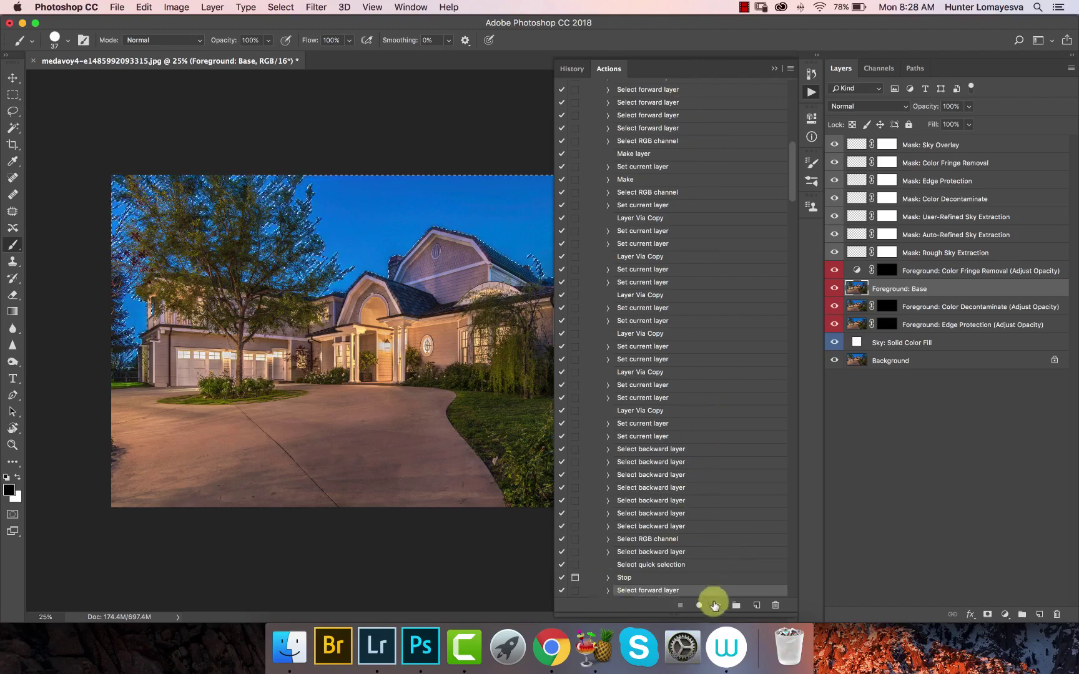
left_click(717, 606)
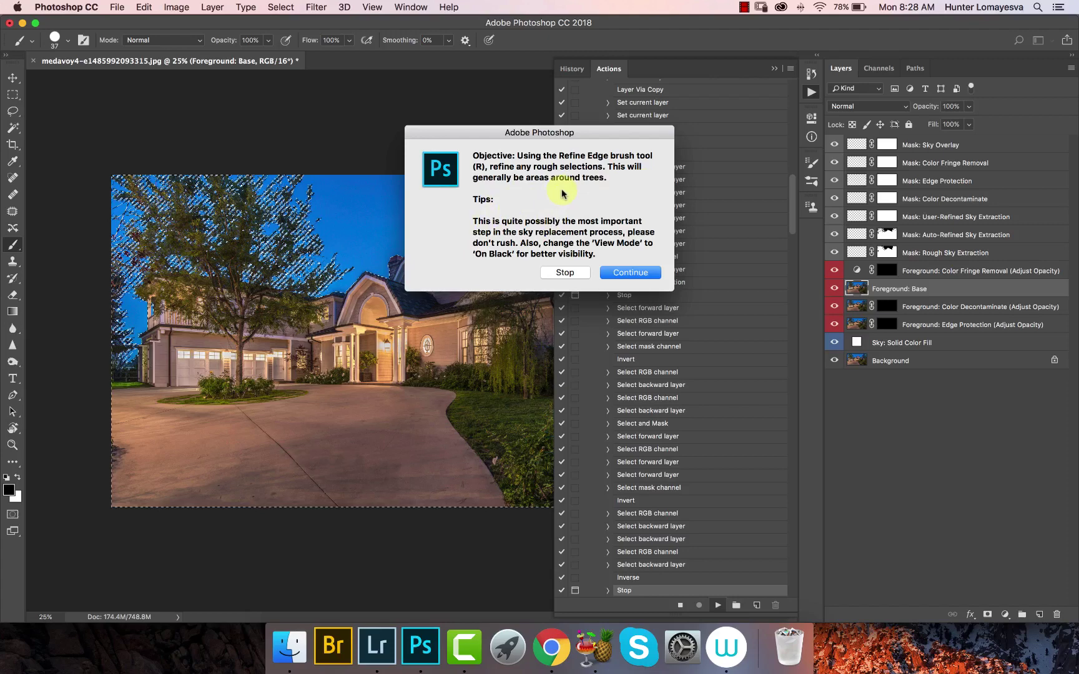
left_click(640, 271)
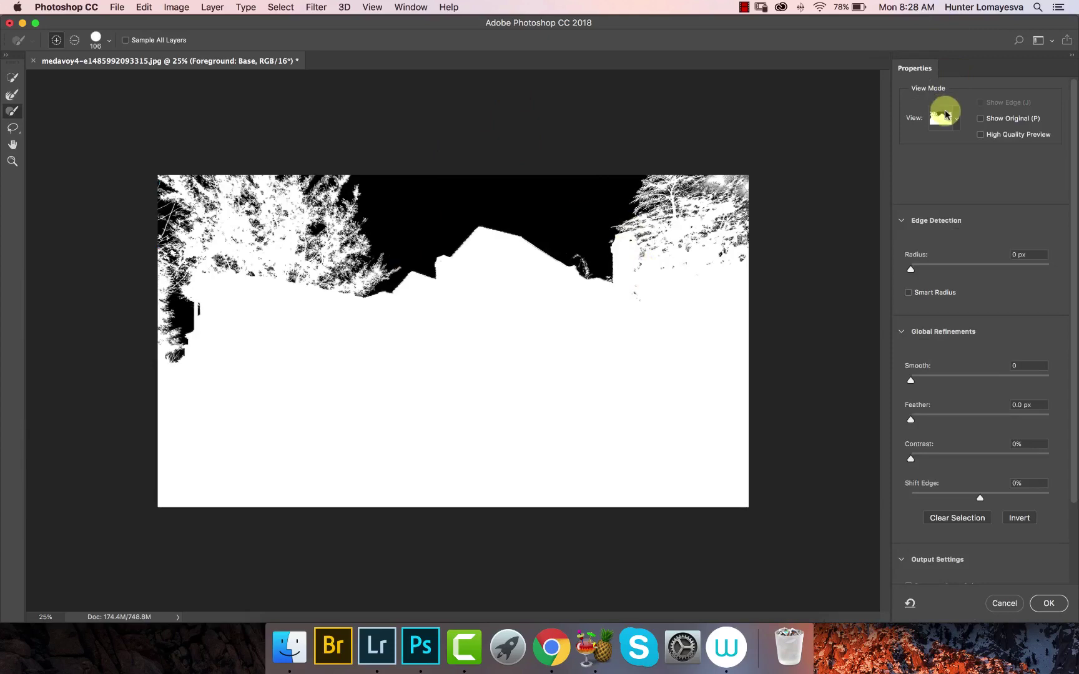
Examine the black-and-white mask close up around the trees, the stone chimney and the roofline
key("z")
left_click(649, 284)
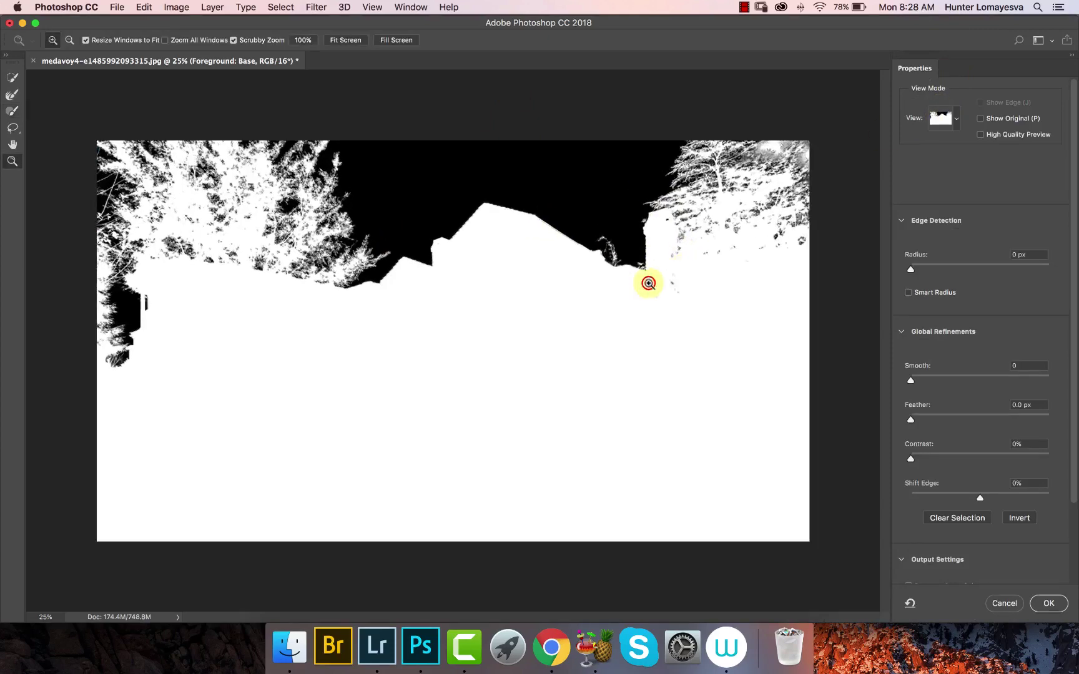
left_click(649, 284)
left_click(649, 283)
scroll(648, 283, "right", 4)
scroll(648, 284, "up", 4)
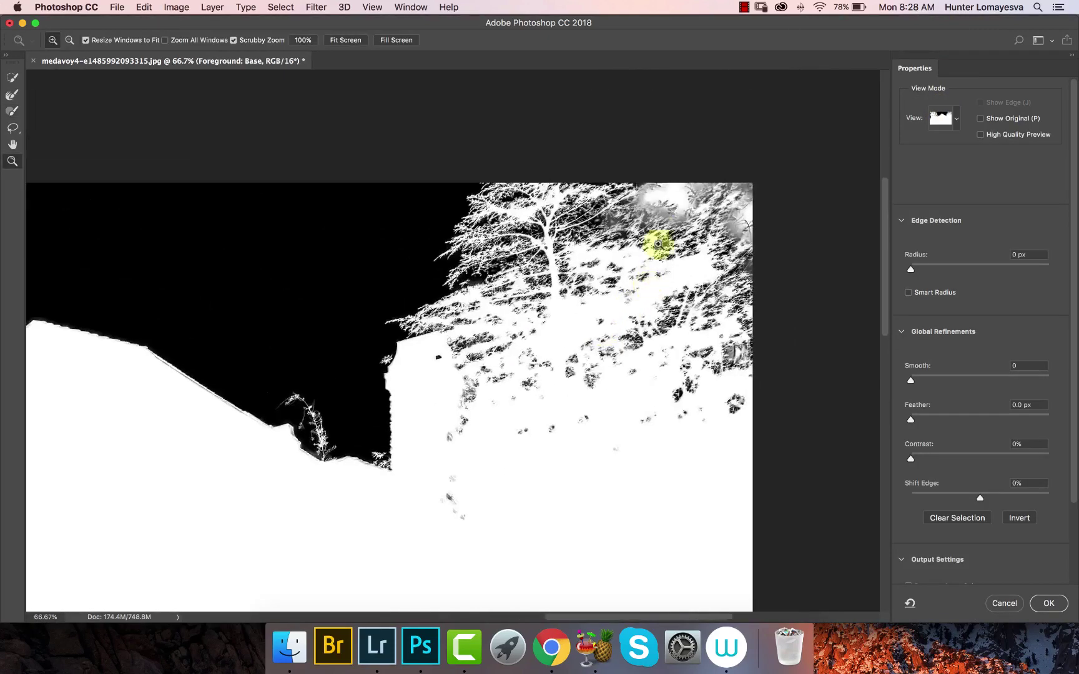
scroll(506, 466, "down", 5)
scroll(507, 466, "left", 2)
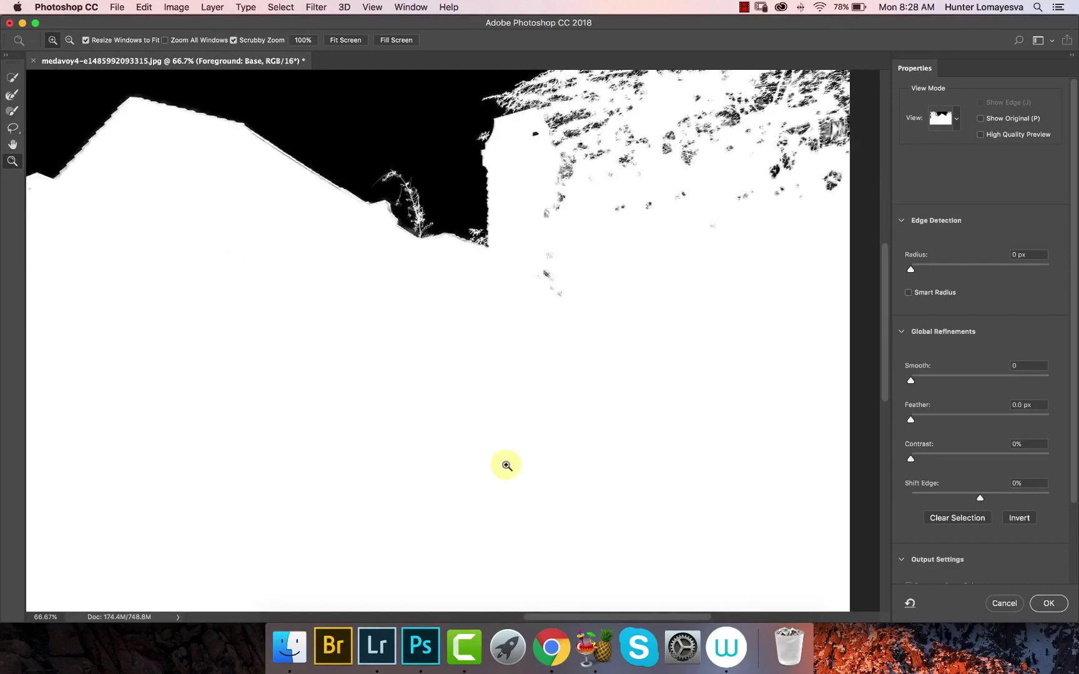
scroll(559, 285, "left", 10)
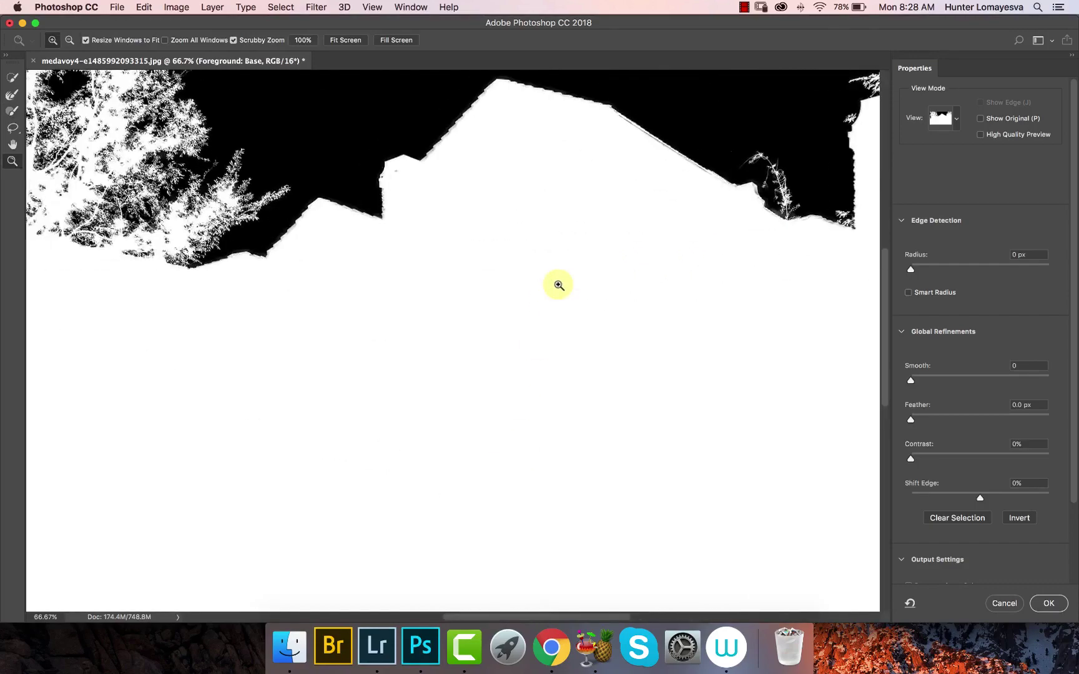
Examine the black-and-white mask of the large tree's upper branches against the sky close up at 300%
scroll(558, 285, "up", 8)
scroll(559, 285, "right", 1)
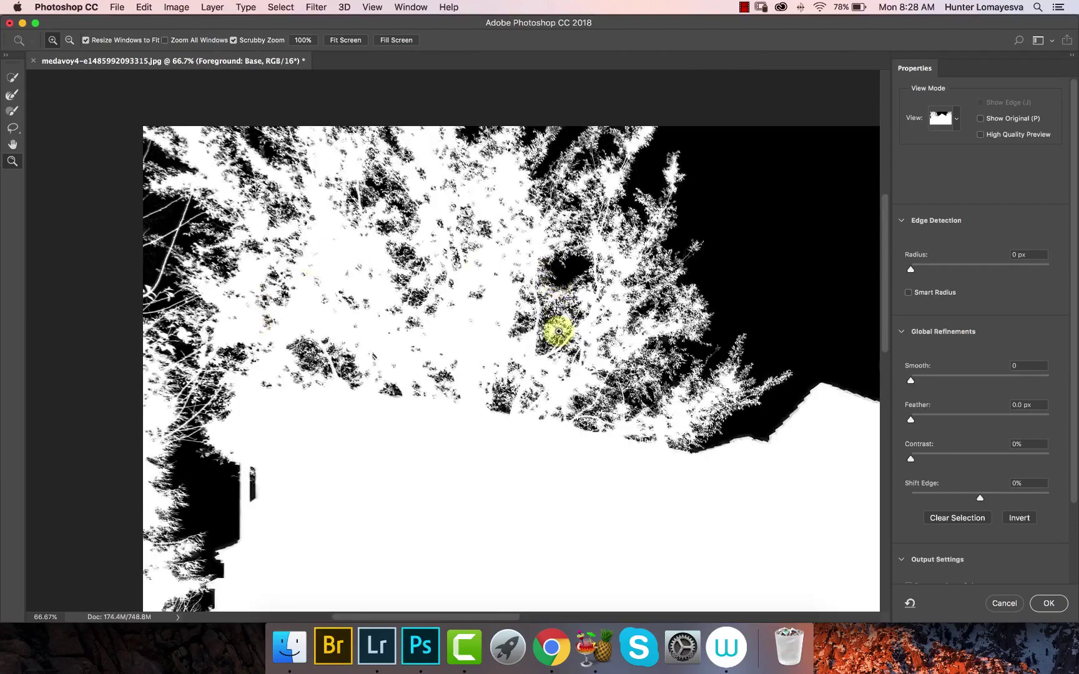
left_click(655, 215)
left_click(655, 215)
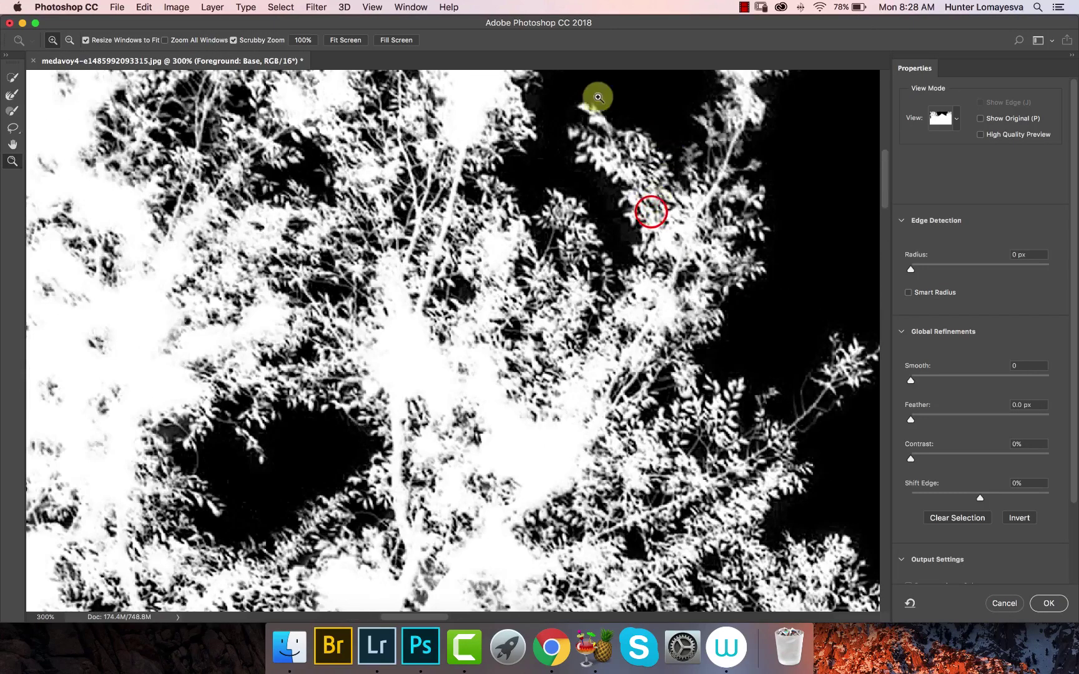
scroll(698, 370, "up", 3)
scroll(698, 369, "right", 1)
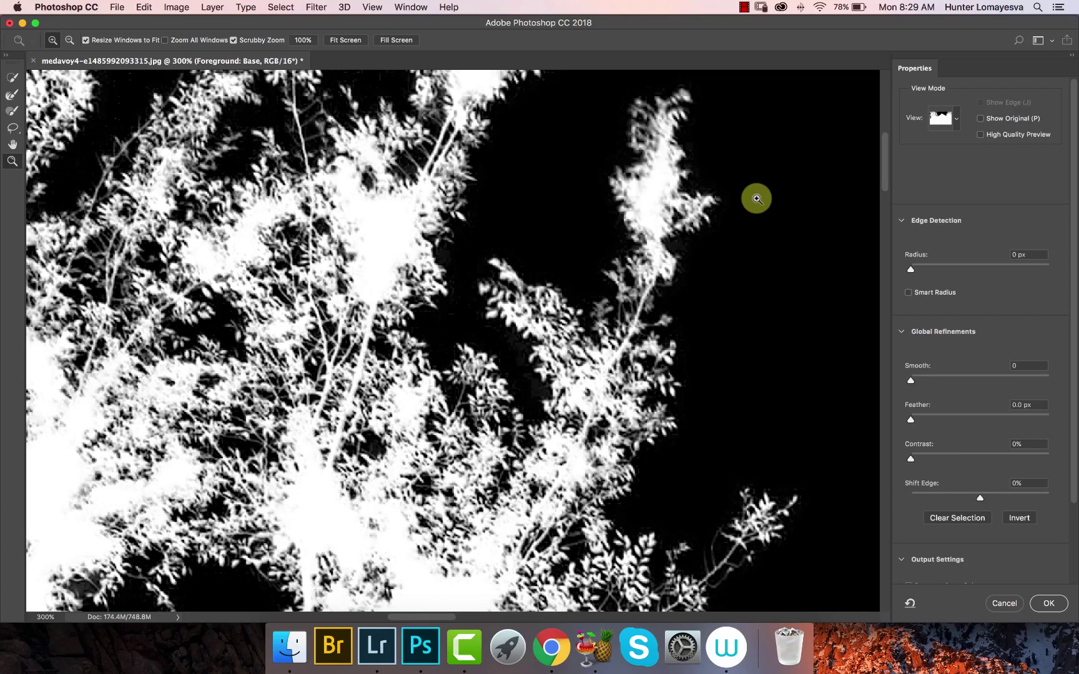
key("super+0")
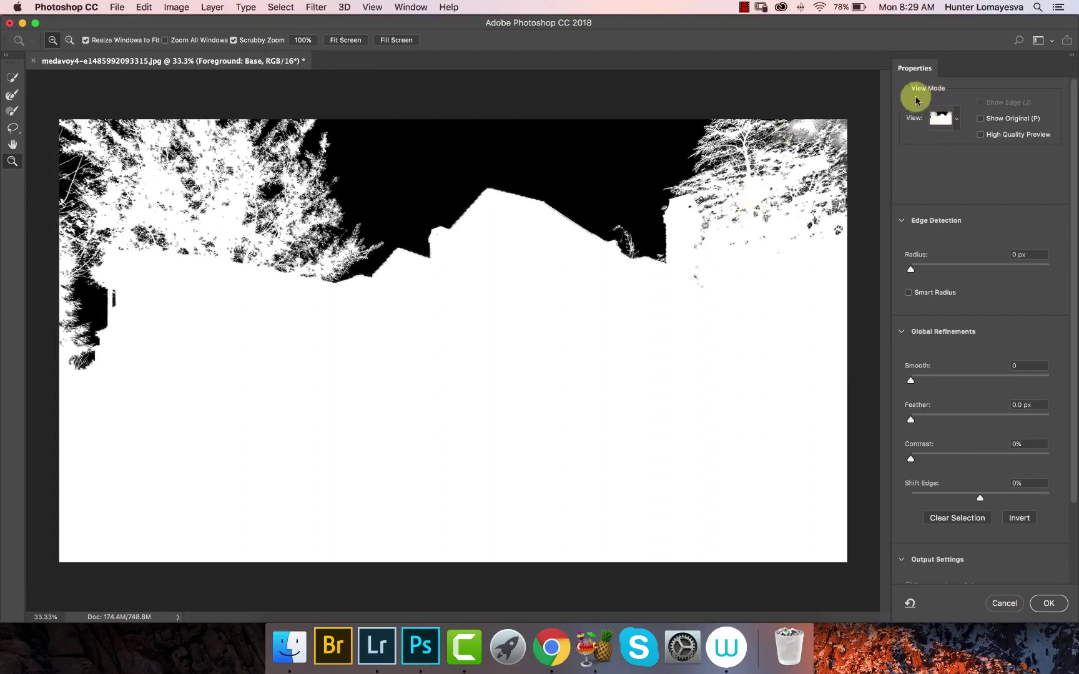
Preview the selection in Onion Skin view at several transparency levels, finishing at 100%
left_click(937, 117)
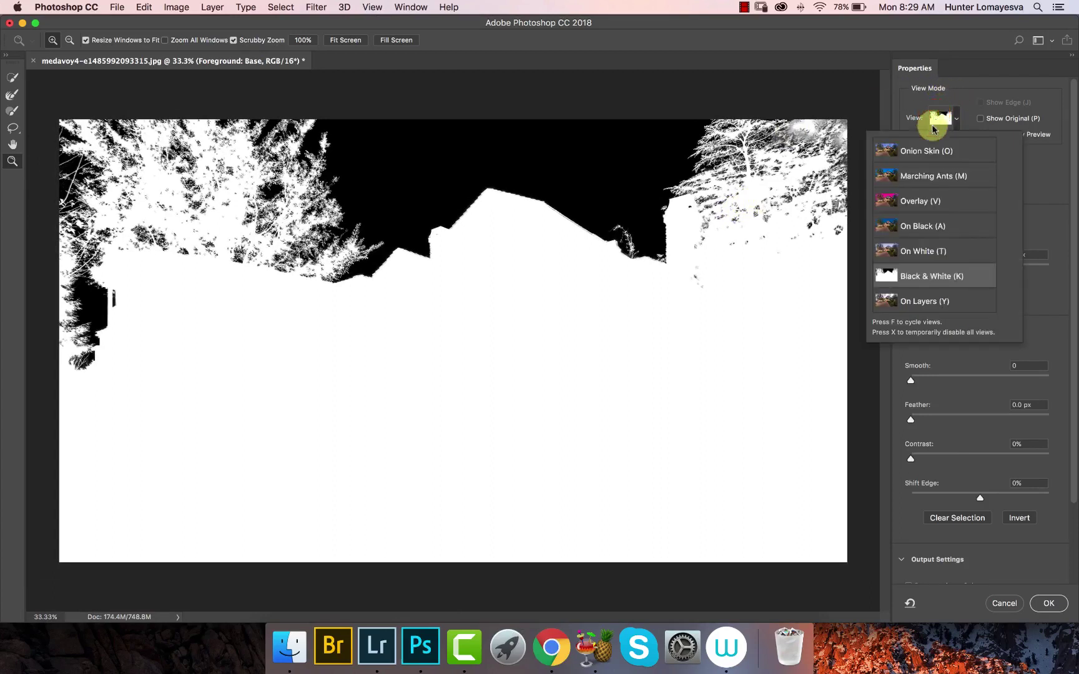
left_click(927, 150)
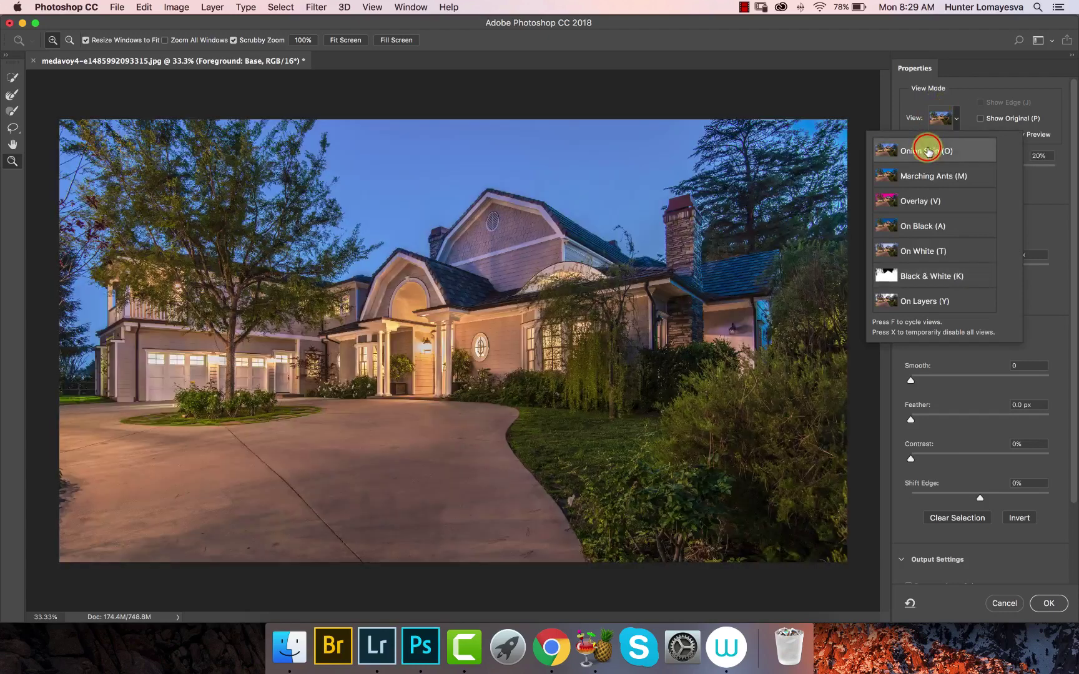
left_click(1038, 166)
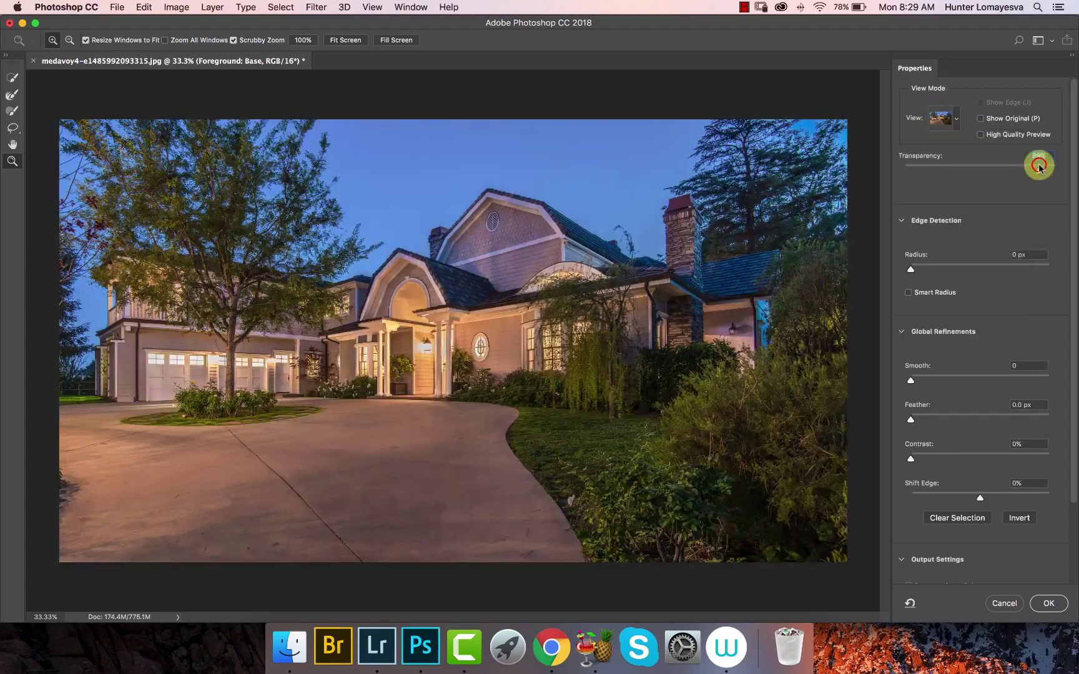
left_click_drag(1036, 170, 900, 174)
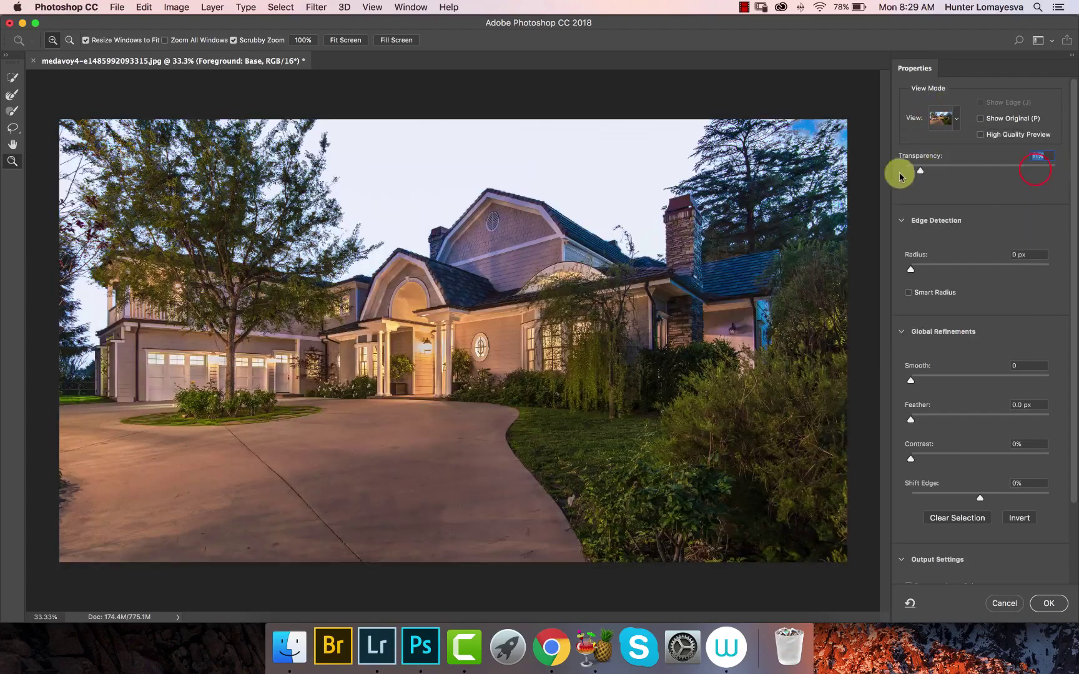
left_click(1046, 169)
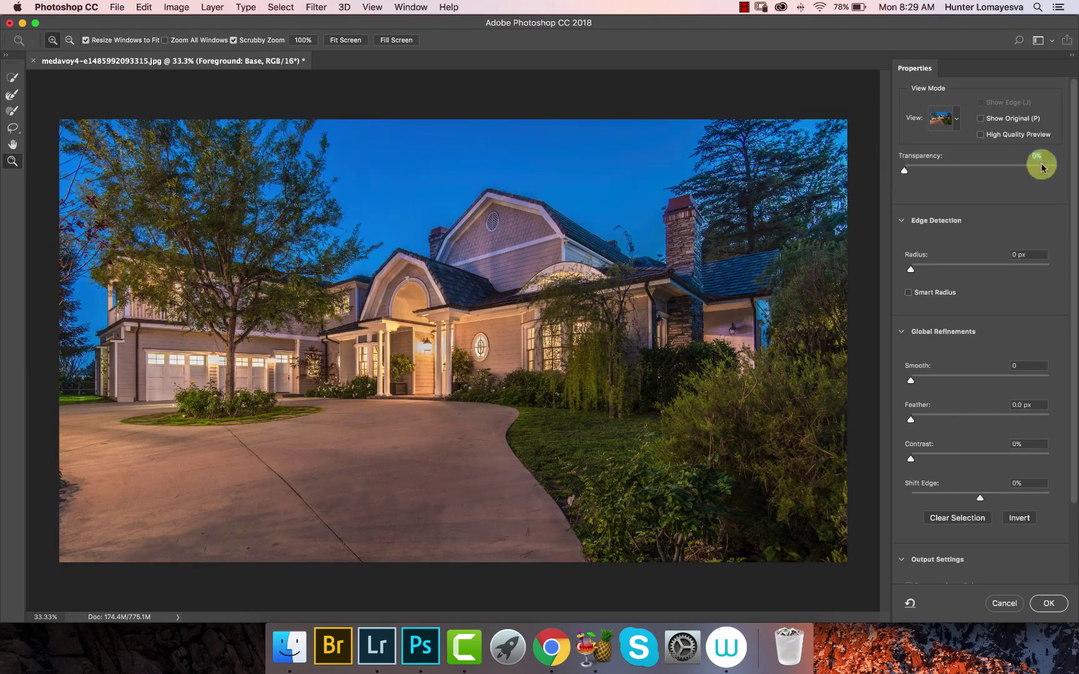
left_click_drag(1042, 166, 1057, 169)
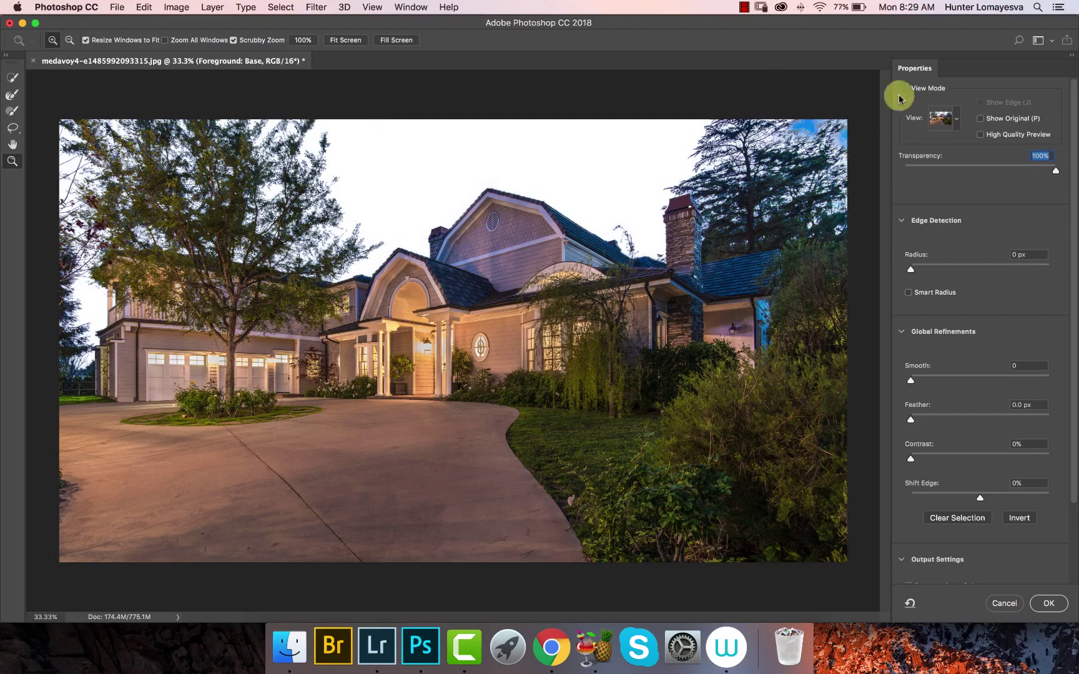
Preview the selection in the Marching Ants, Overlay, On Black, On White, Black & White and On Layers views
left_click(946, 119)
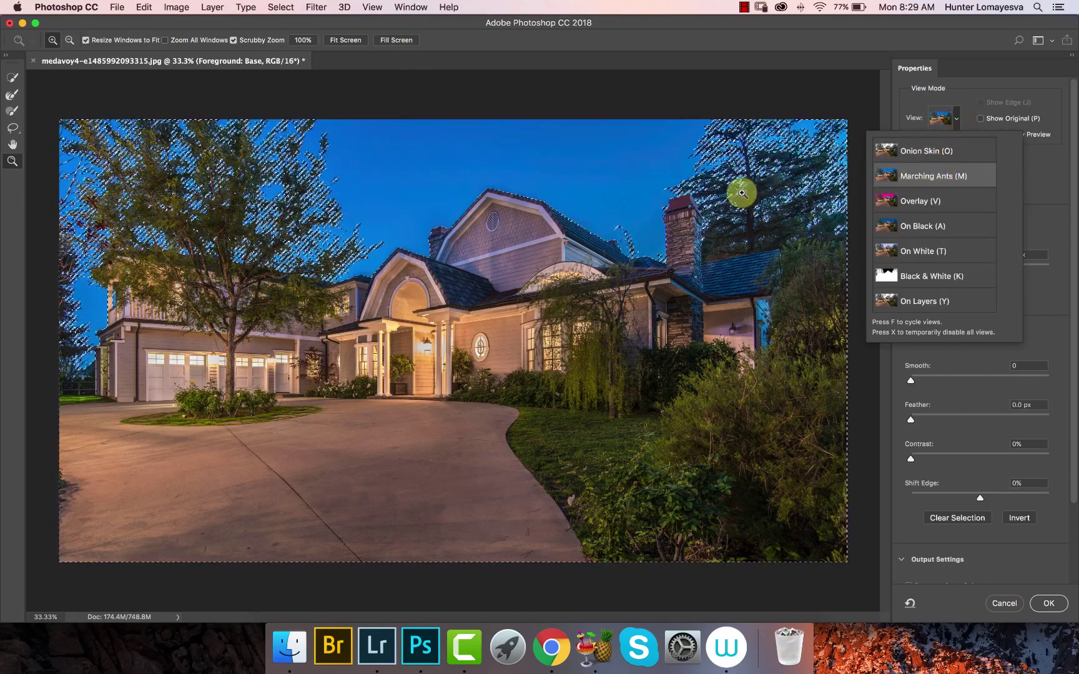
left_click(908, 193)
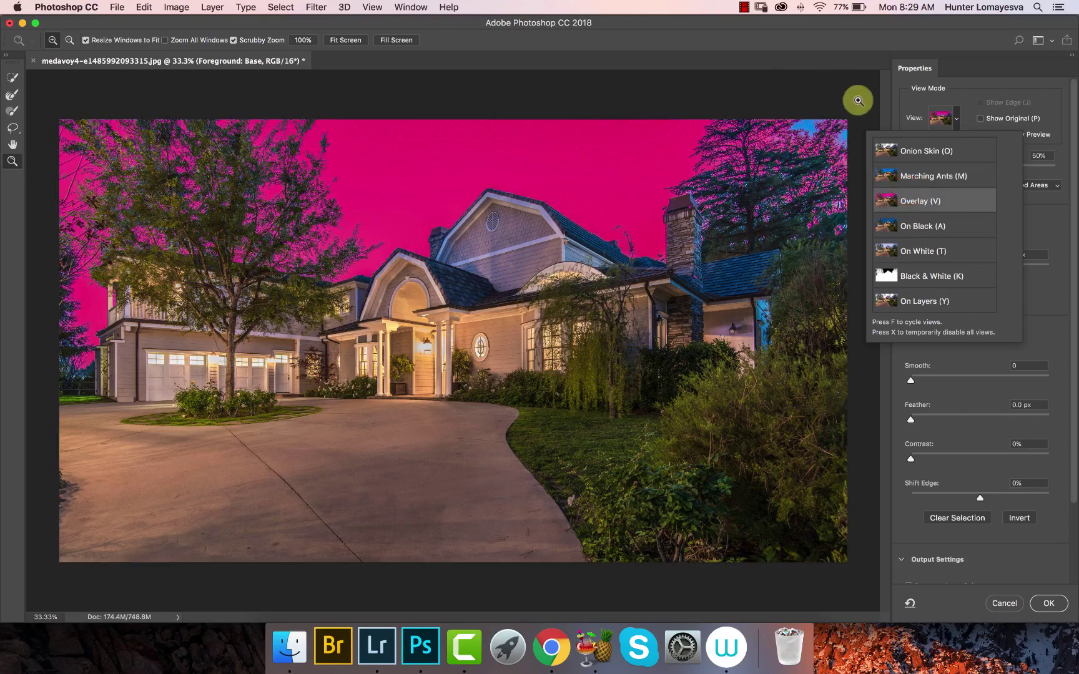
left_click(946, 220)
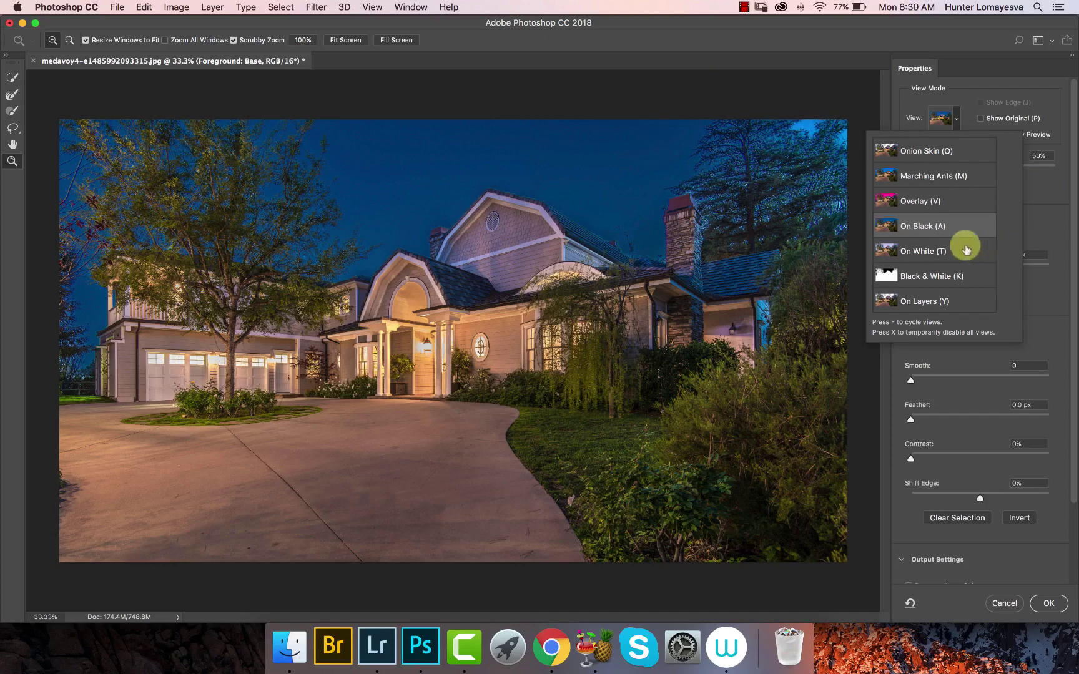
left_click(946, 252)
left_click(944, 275)
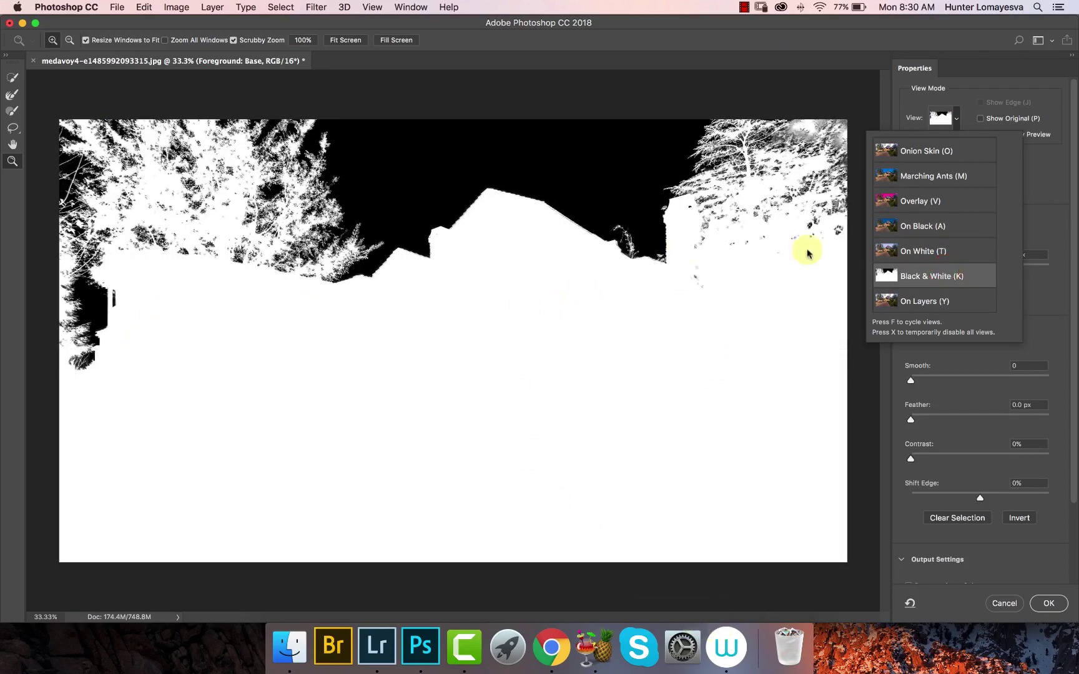
left_click(924, 301)
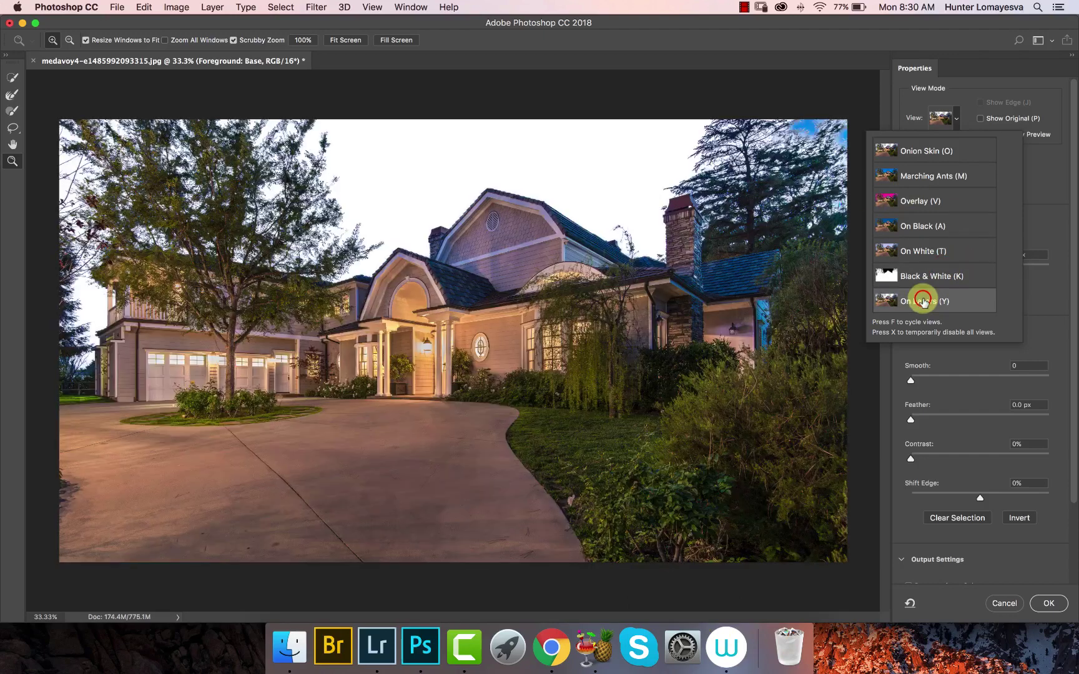
Compare the Onion Skin and On Layers previews, and set the view mode to On Black at 50% opacity
left_click(928, 145)
left_click(928, 301)
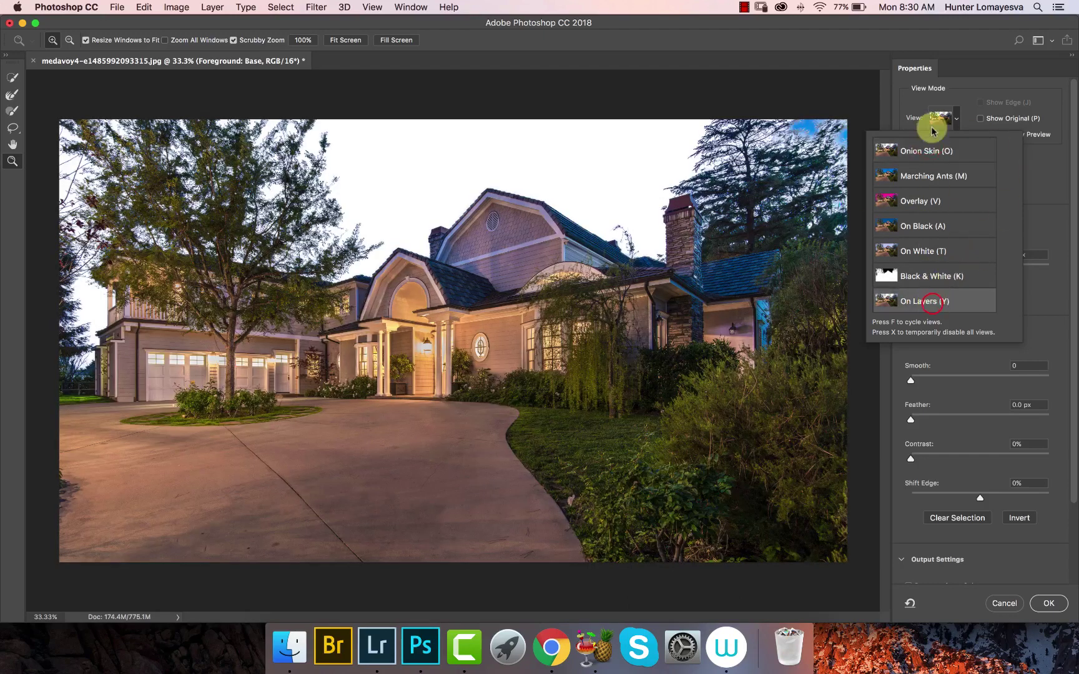
left_click(934, 142)
left_click(951, 297)
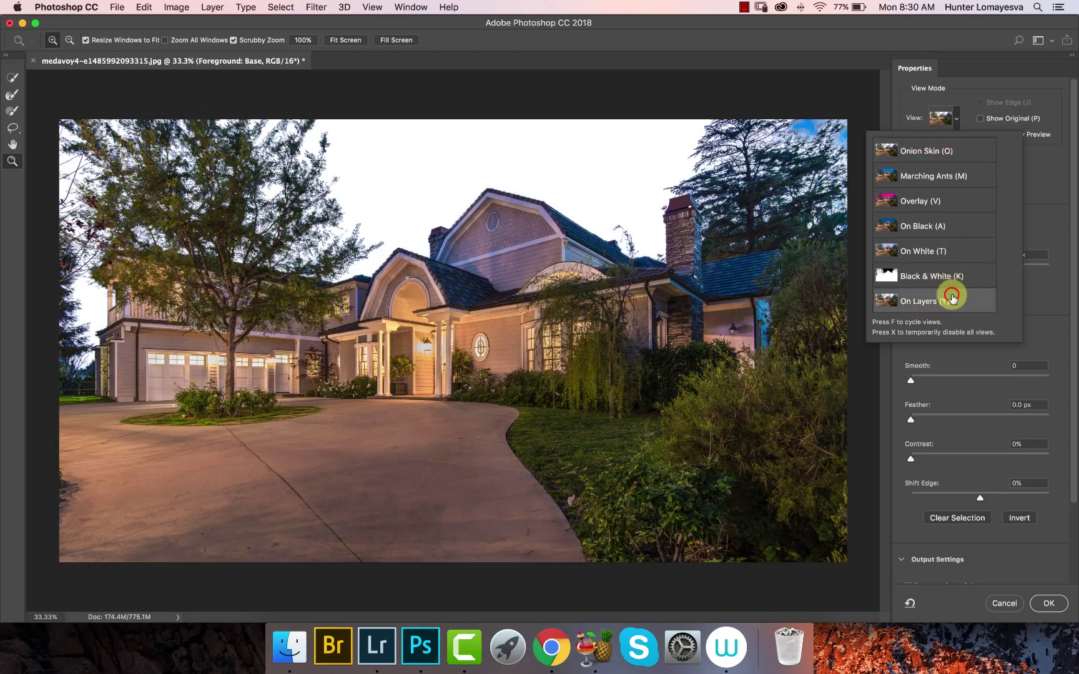
left_click(932, 229)
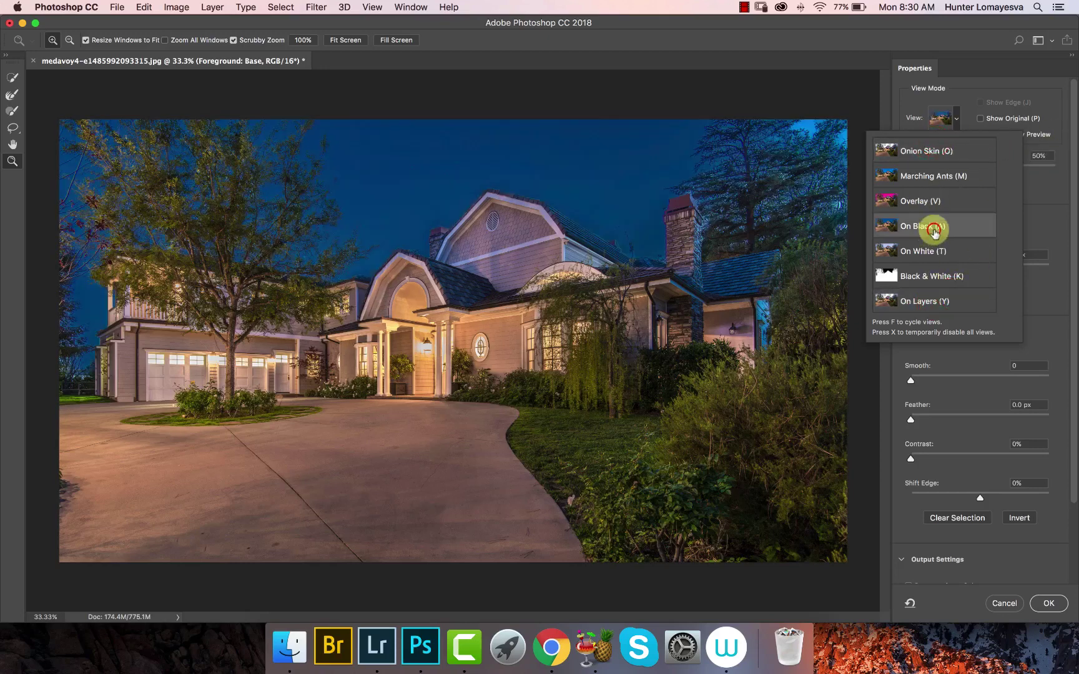
left_click(944, 120)
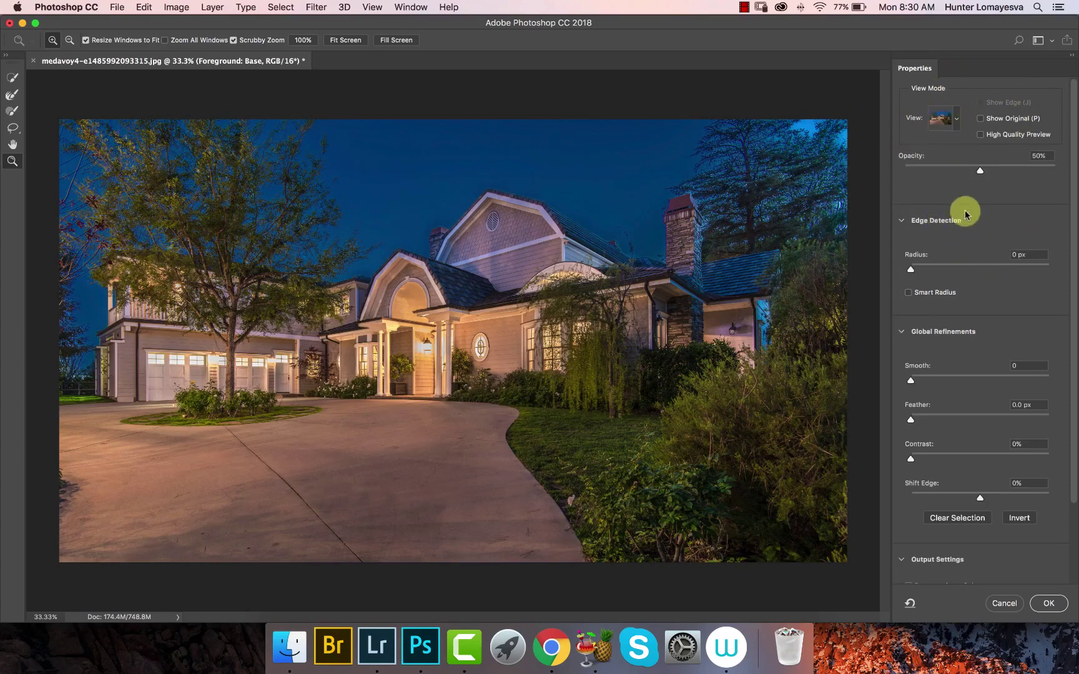
Review the edge detection, global refinement and output settings, leaving the output set to Selection
scroll(978, 375, "down", 3)
scroll(974, 377, "up", 3)
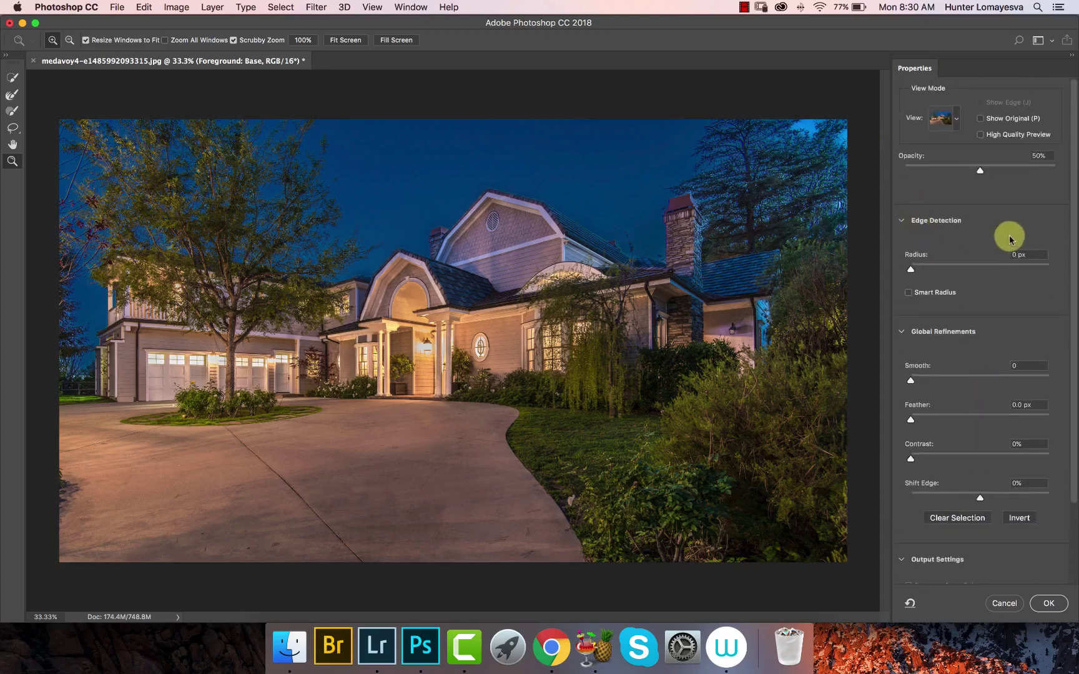
scroll(971, 286, "down", 1)
scroll(971, 287, "down", 4)
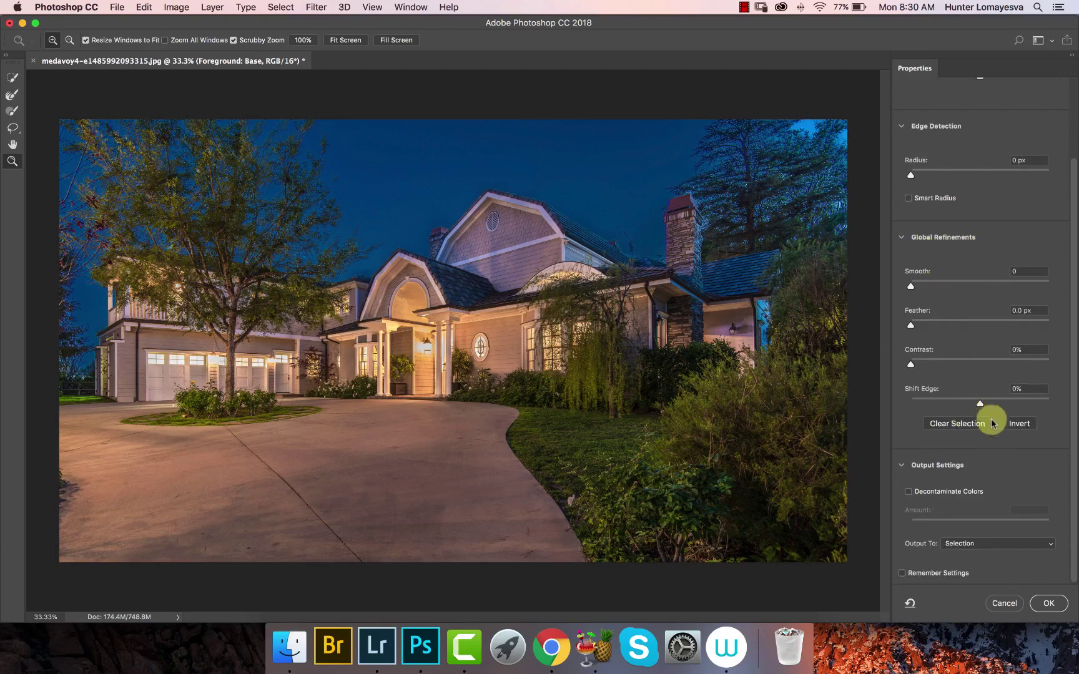
left_click(959, 544)
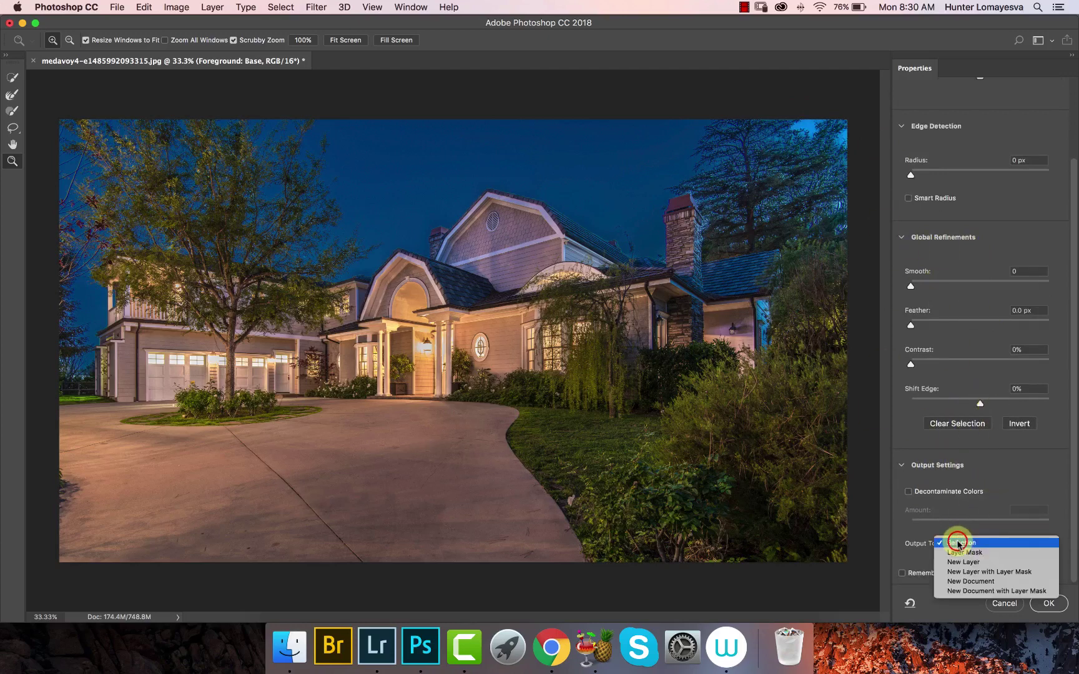
left_click(959, 544)
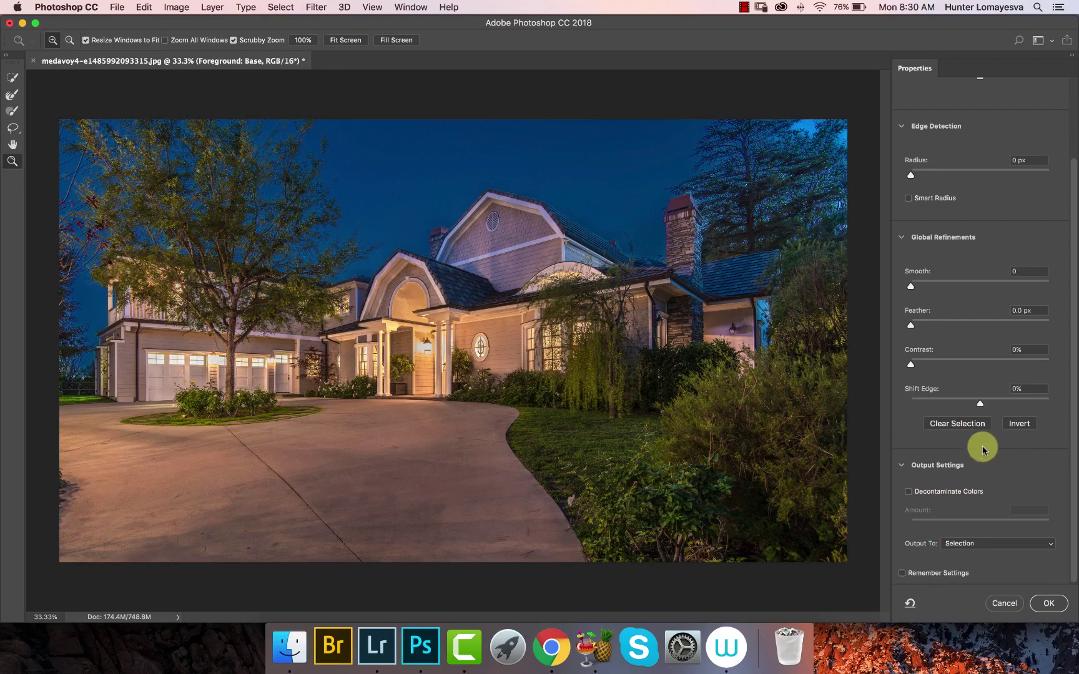
scroll(983, 450, "up", 3)
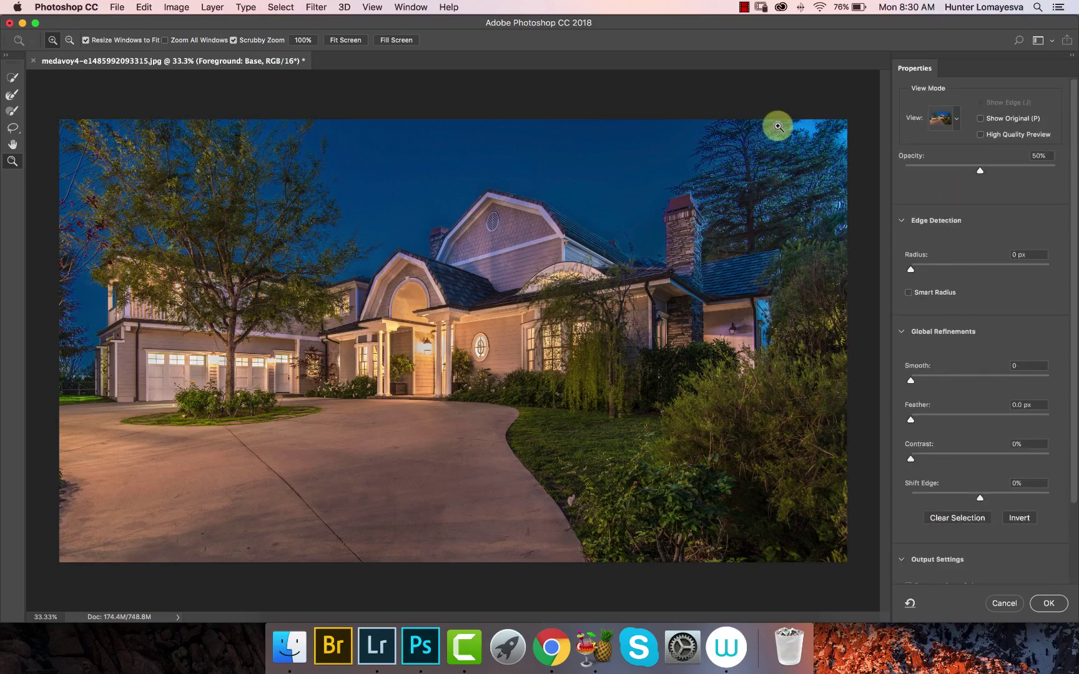
Brush over the sky gaps in the conifer behind the chimney with the Refine Edge Brush at 211 px
left_click(816, 123)
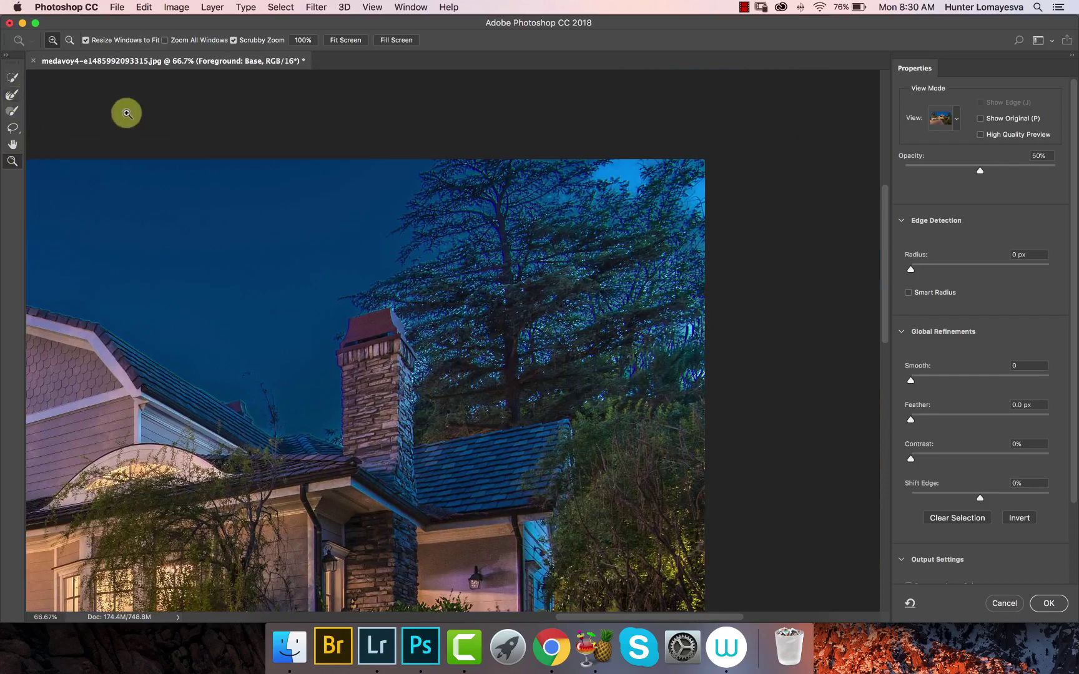
key("r")
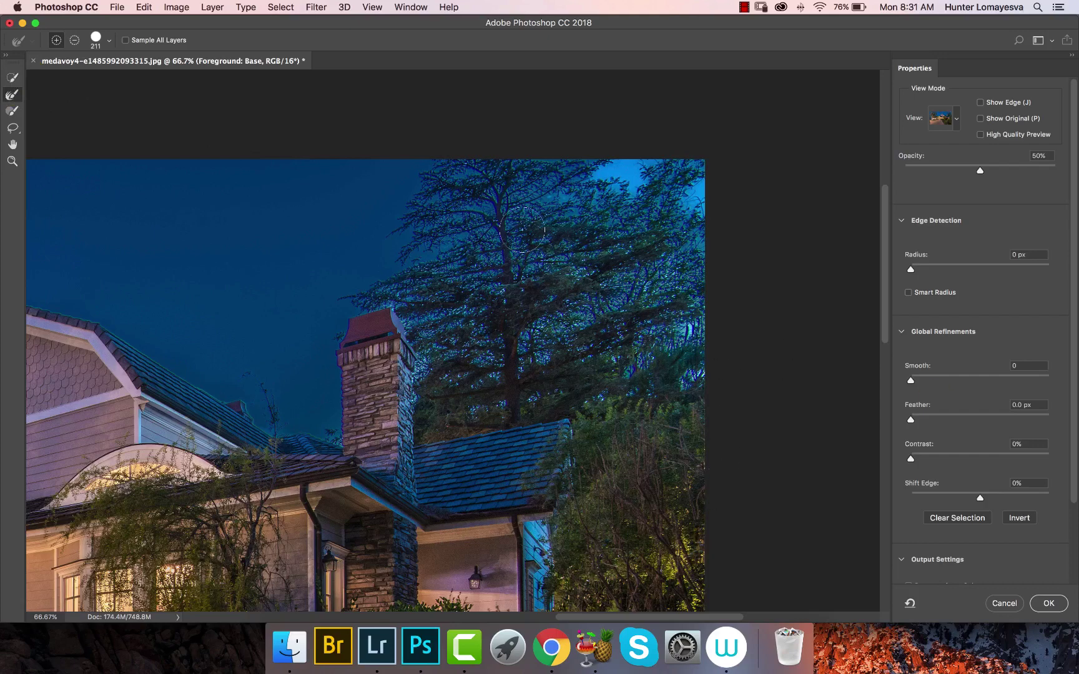
mouse_move(605, 162)
left_mouse_down()
mouse_move(606, 172)
mouse_move(700, 199)
left_mouse_up()
mouse_move(710, 364)
left_mouse_down()
mouse_move(698, 331)
mouse_move(625, 340)
left_mouse_up()
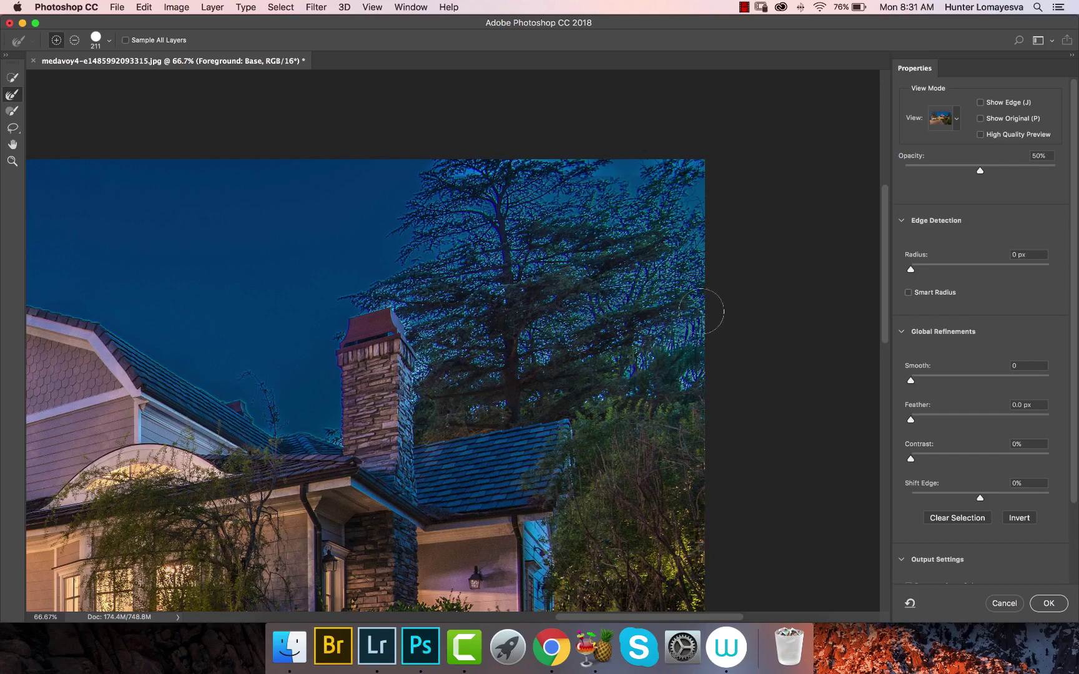
mouse_move(630, 222)
left_mouse_down()
mouse_move(593, 232)
mouse_move(647, 200)
mouse_move(635, 179)
mouse_move(592, 177)
mouse_move(610, 80)
mouse_move(501, 97)
left_mouse_up()
Refine the conifer's inner branches just above and beside the chimney with the 211 px Refine Edge Brush
key("z")
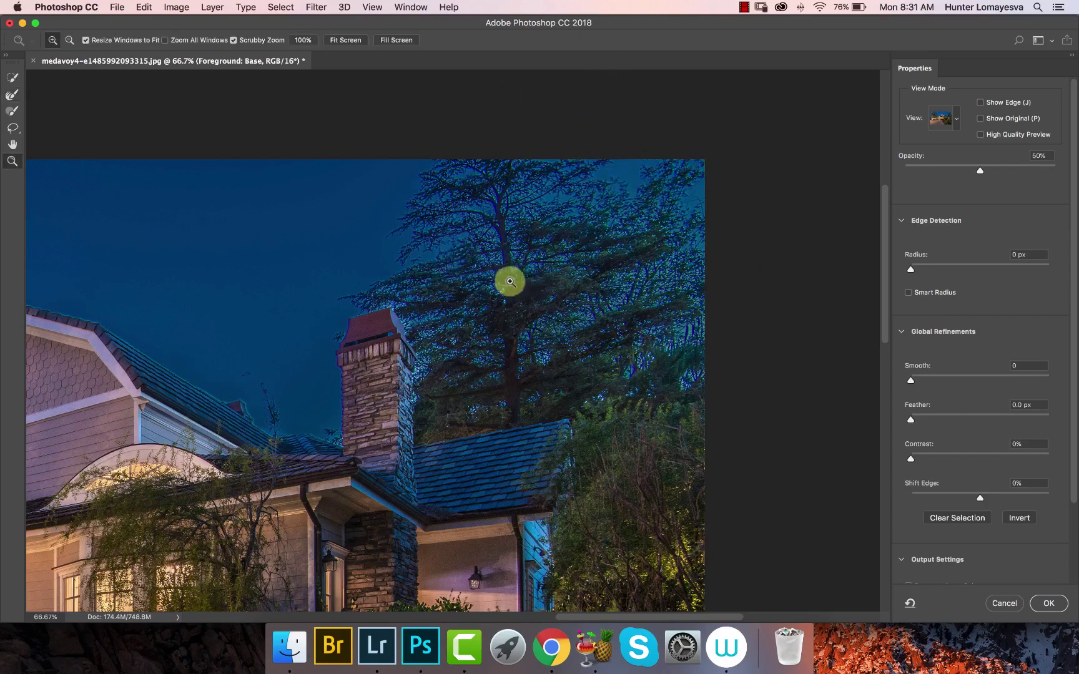
left_click_drag(503, 280, 557, 285)
key("r")
mouse_move(491, 321)
left_mouse_down()
mouse_move(406, 320)
mouse_move(394, 350)
mouse_move(392, 313)
left_mouse_up()
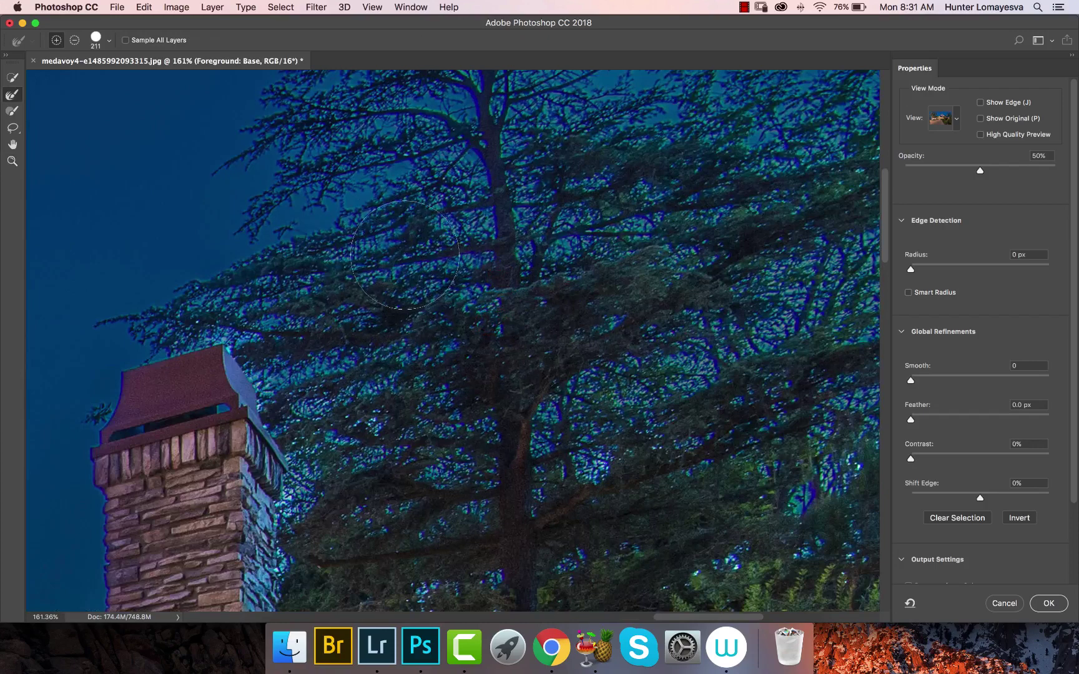
Reduce the Refine Edge Brush to 43 px and refine the chimney's shaded edge where it meets the conifer
left_click_drag(329, 441, 509, 244)
left_click_drag(518, 308, 414, 311)
left_click_drag(465, 273, 482, 279)
left_click_drag(477, 262, 466, 281)
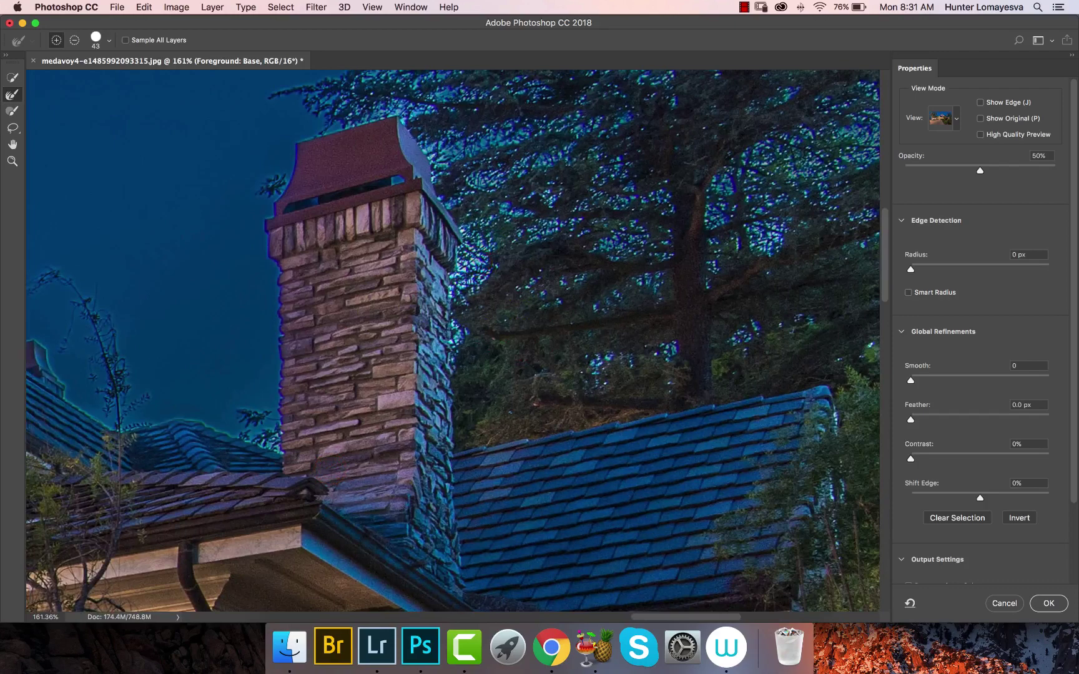
left_click_drag(613, 322, 577, 320)
left_click_drag(463, 260, 460, 267)
Dab the 43 px Refine Edge Brush on the chimney's shaded edge and the conifer foliage above the tiled roof
left_click_drag(583, 303, 559, 306)
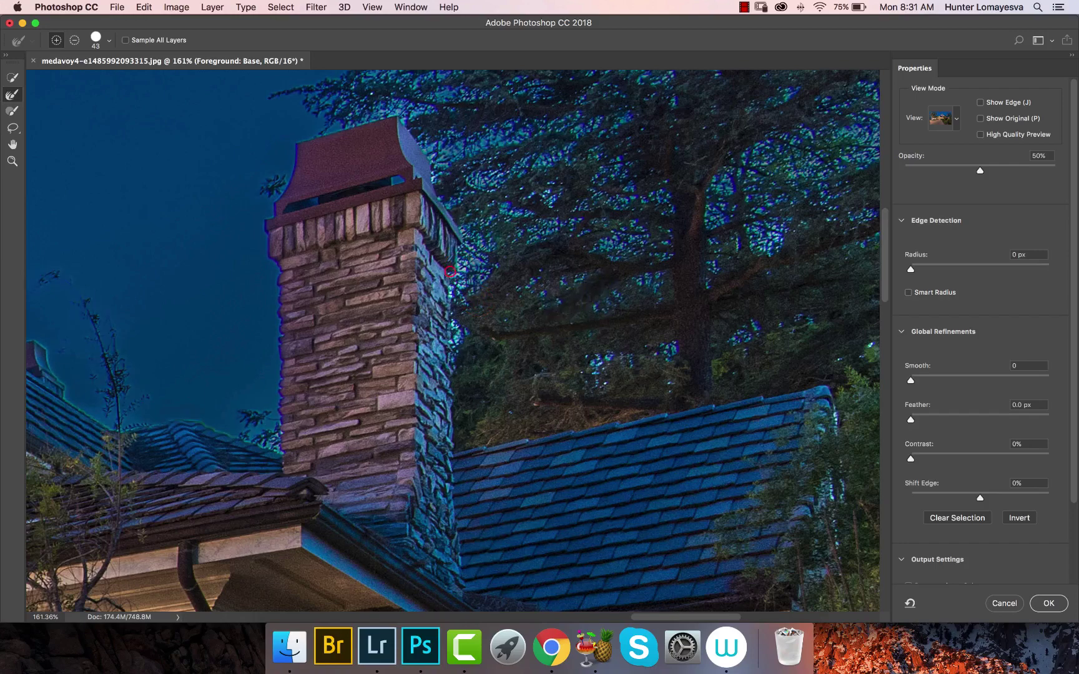
left_click(450, 271)
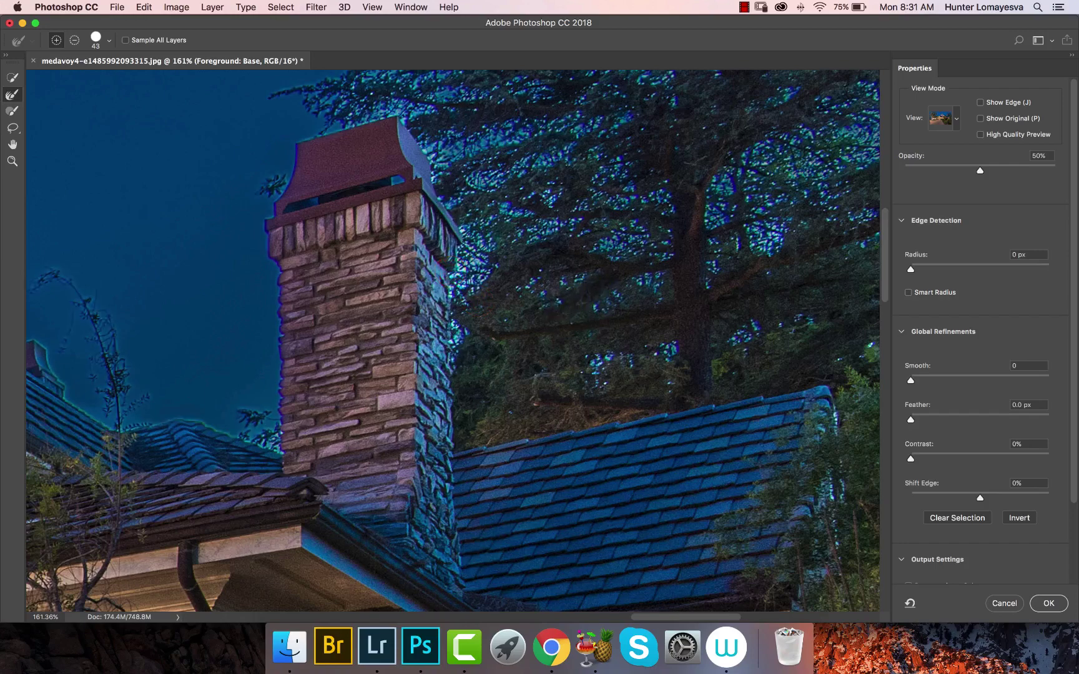
left_click(610, 258)
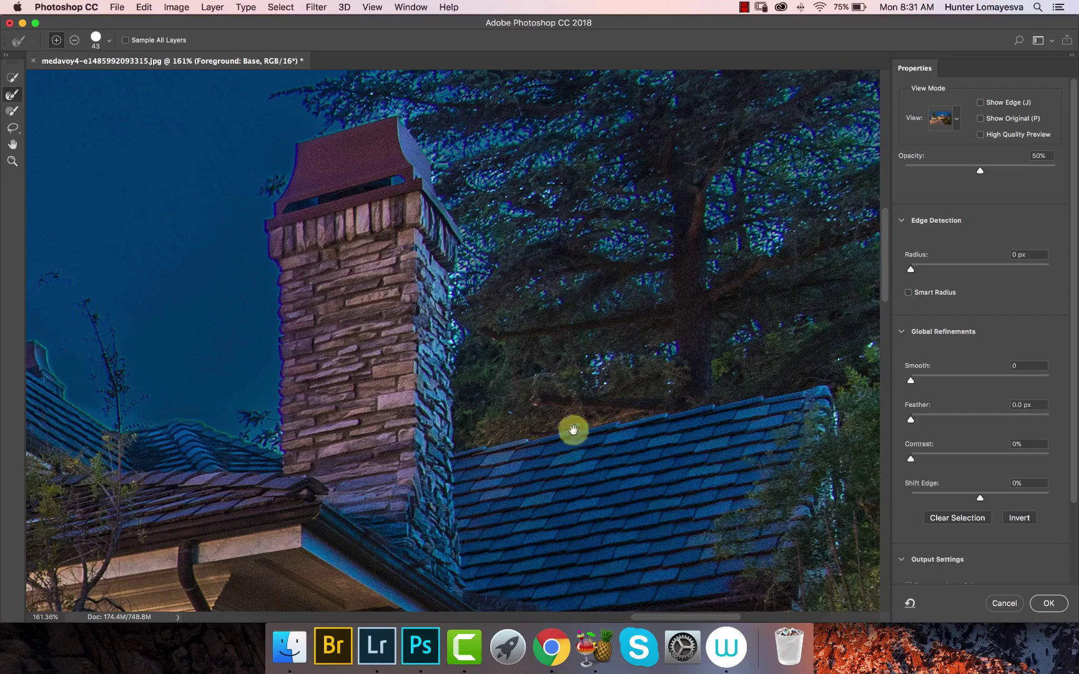
left_click(599, 373)
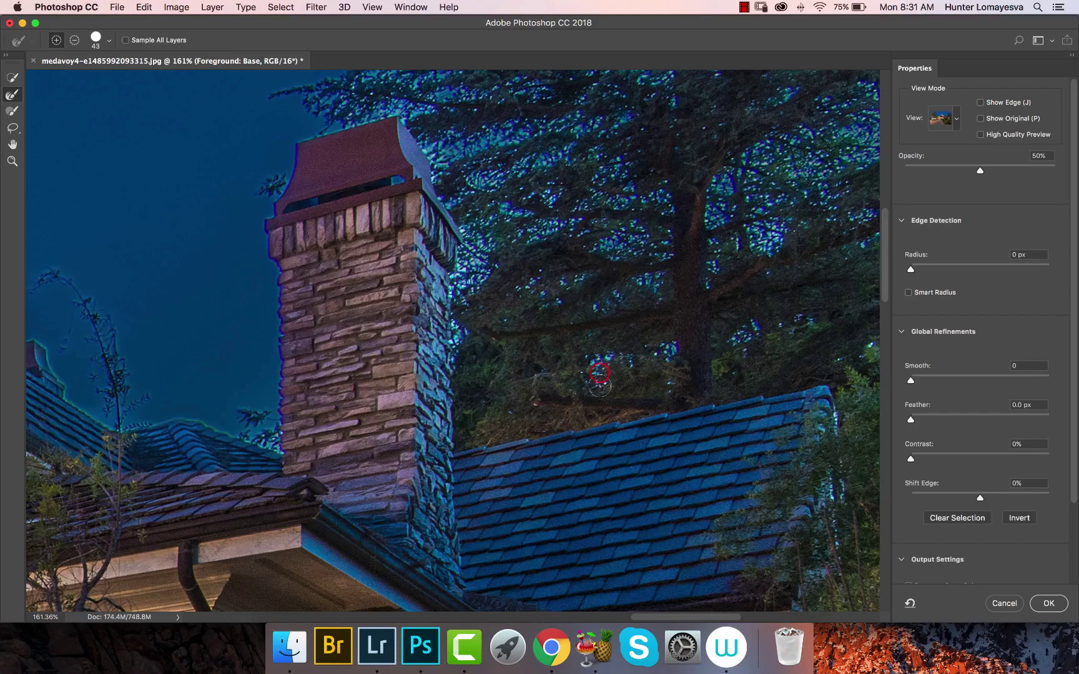
left_click(765, 240)
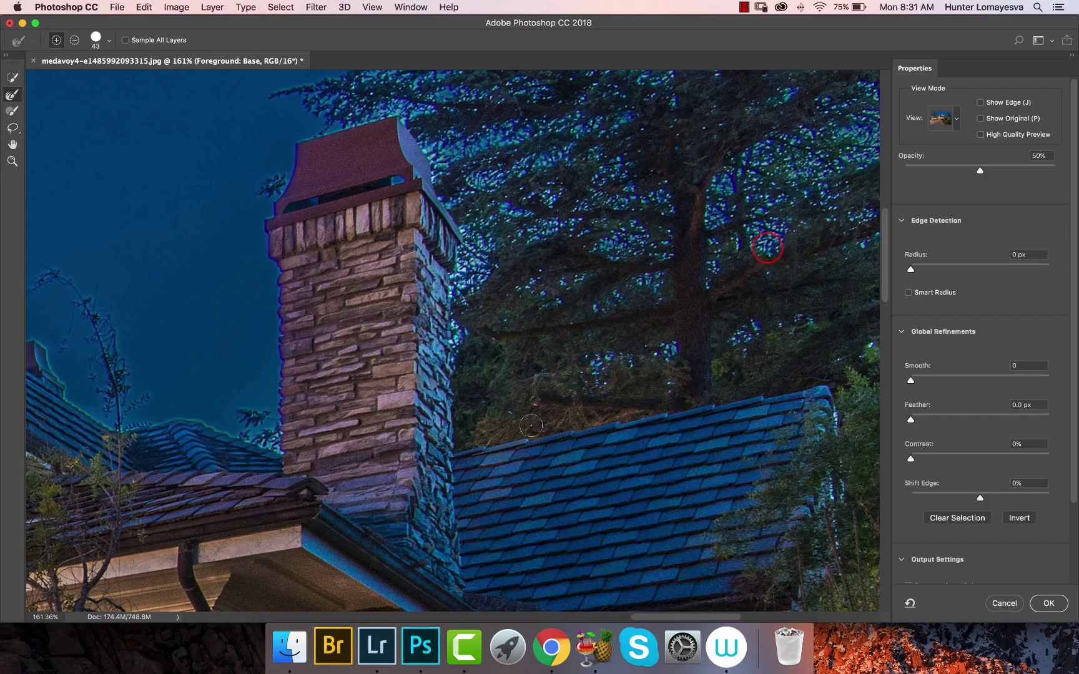
Refine the thin sprig rising above the roof beside the chimney with the 43 px Refine Edge Brush
left_click_drag(368, 414, 559, 404)
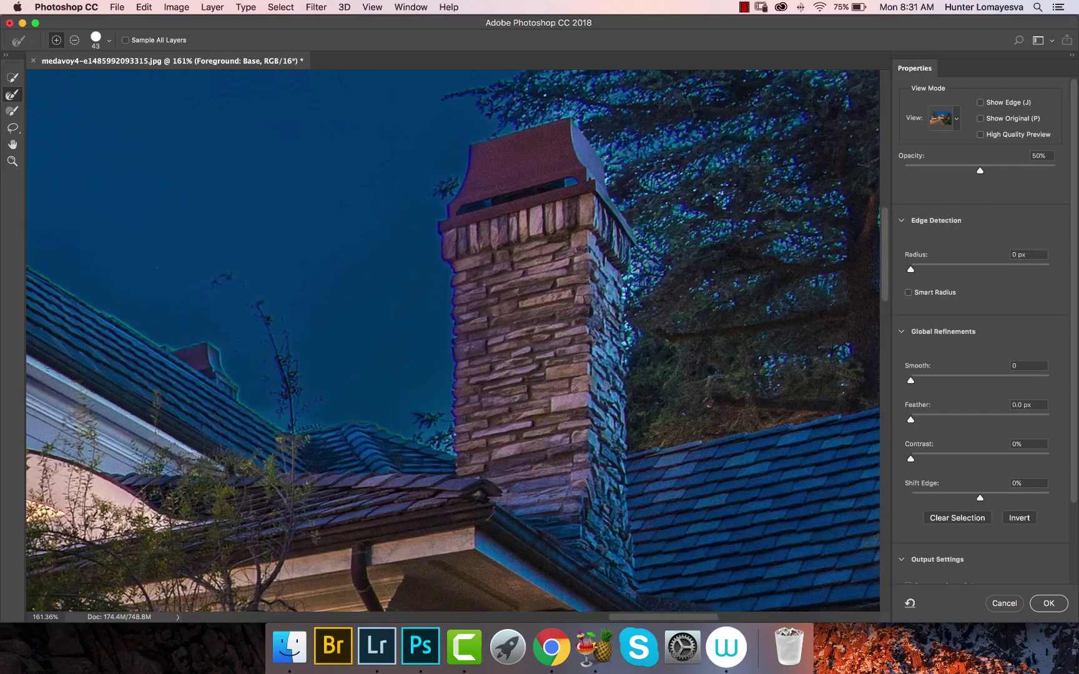
left_click(439, 420)
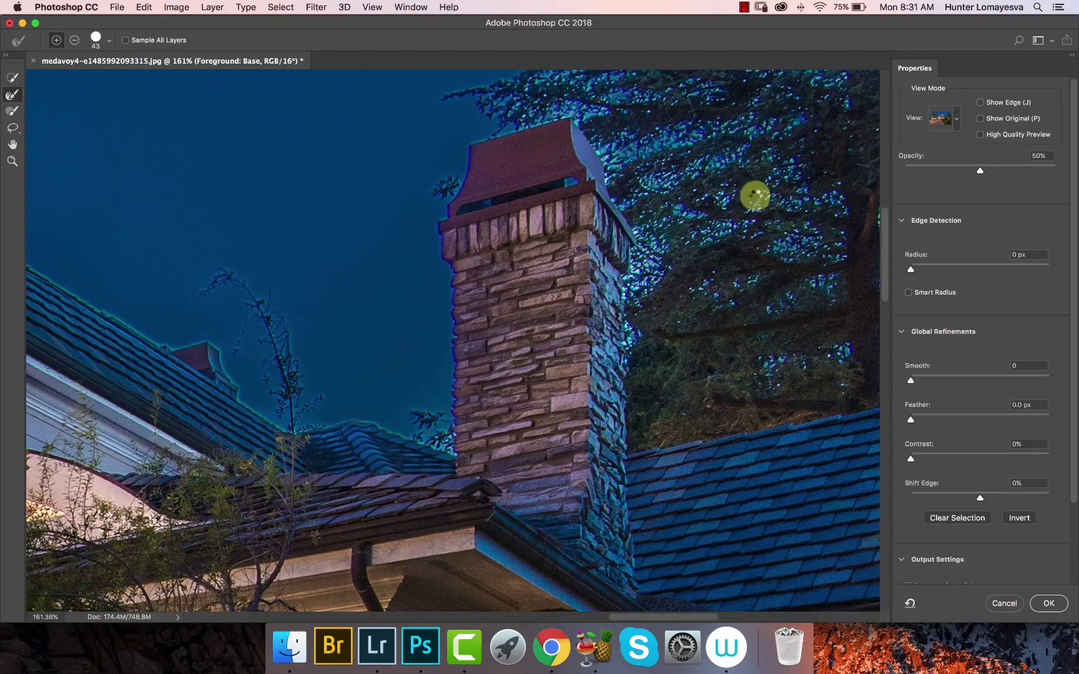
Enlarge the Refine Edge Brush to 178 px and brush over the branches of the large leafy tree beside the front gable
left_click_drag(205, 375, 727, 412)
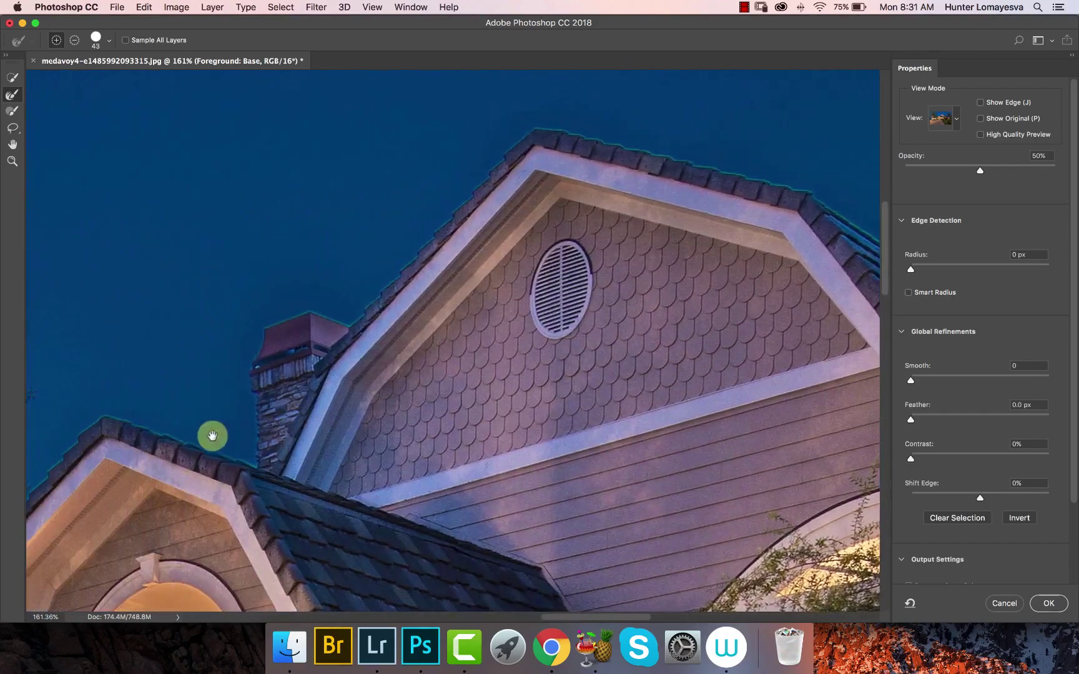
mouse_move(213, 436)
left_mouse_down()
mouse_move(496, 366)
mouse_move(662, 289)
mouse_move(706, 284)
left_mouse_up()
key("alt")
left_click_drag(298, 320, 368, 320, "ctrl+alt")
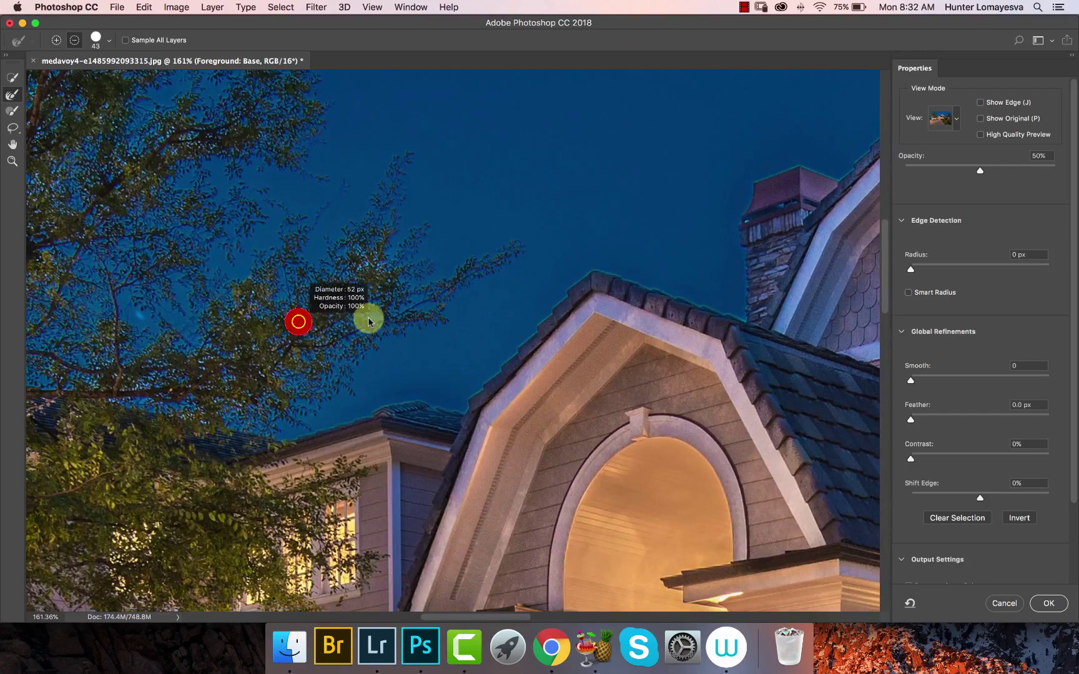
left_click_drag(391, 261, 331, 254)
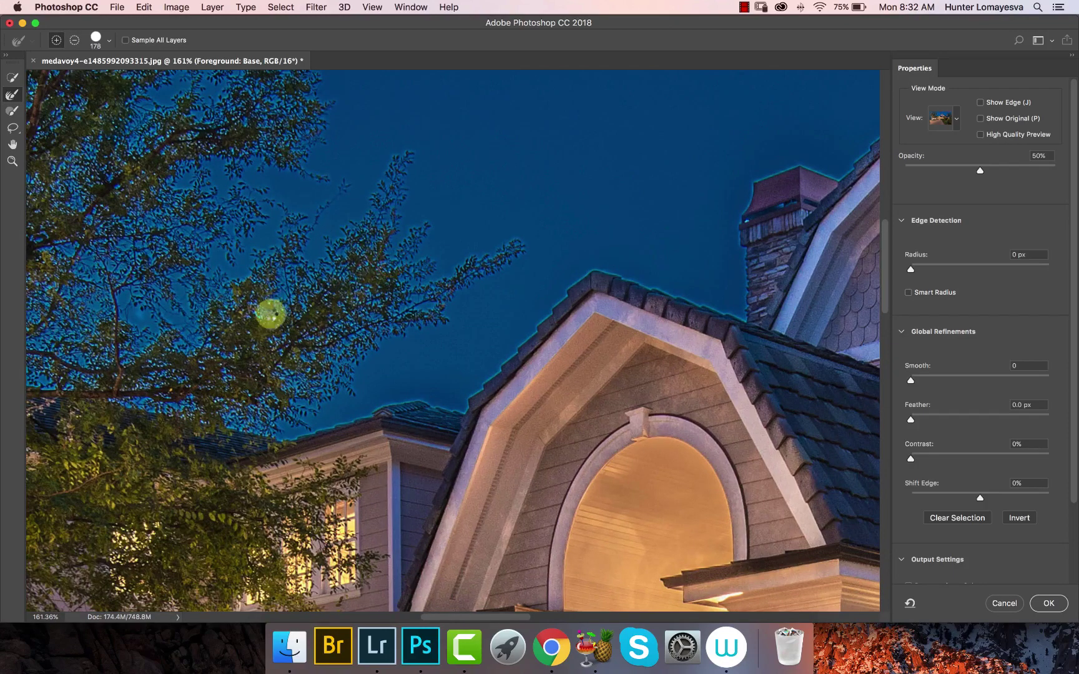
left_click_drag(243, 343, 687, 375)
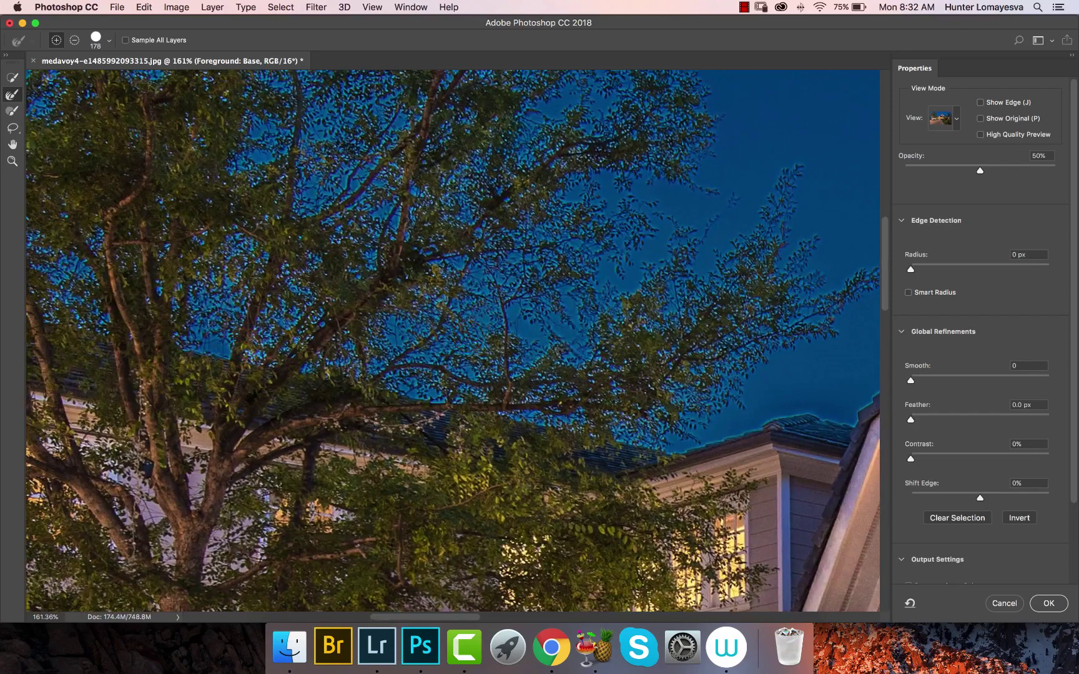
left_click(662, 146)
left_click_drag(520, 334, 681, 500)
Refine the large tree's upper canopy up to the photo's top edge and its inner foliage with the 178 px Refine Edge Brush
key("super+minus")
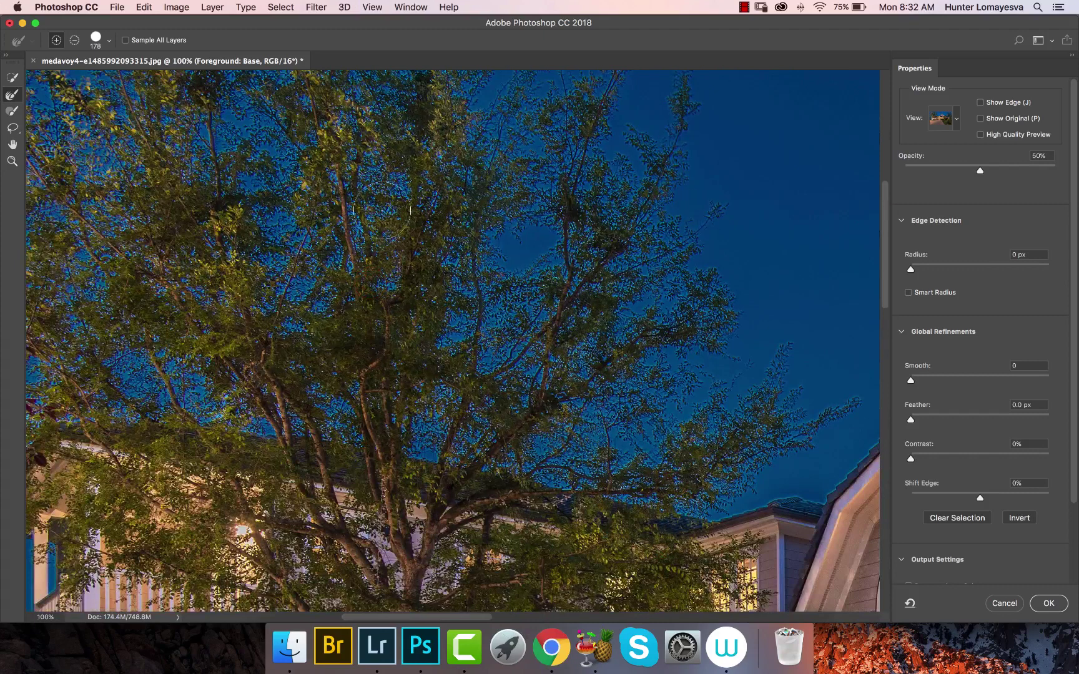
left_click_drag(549, 215, 500, 267)
left_click_drag(473, 155, 470, 309)
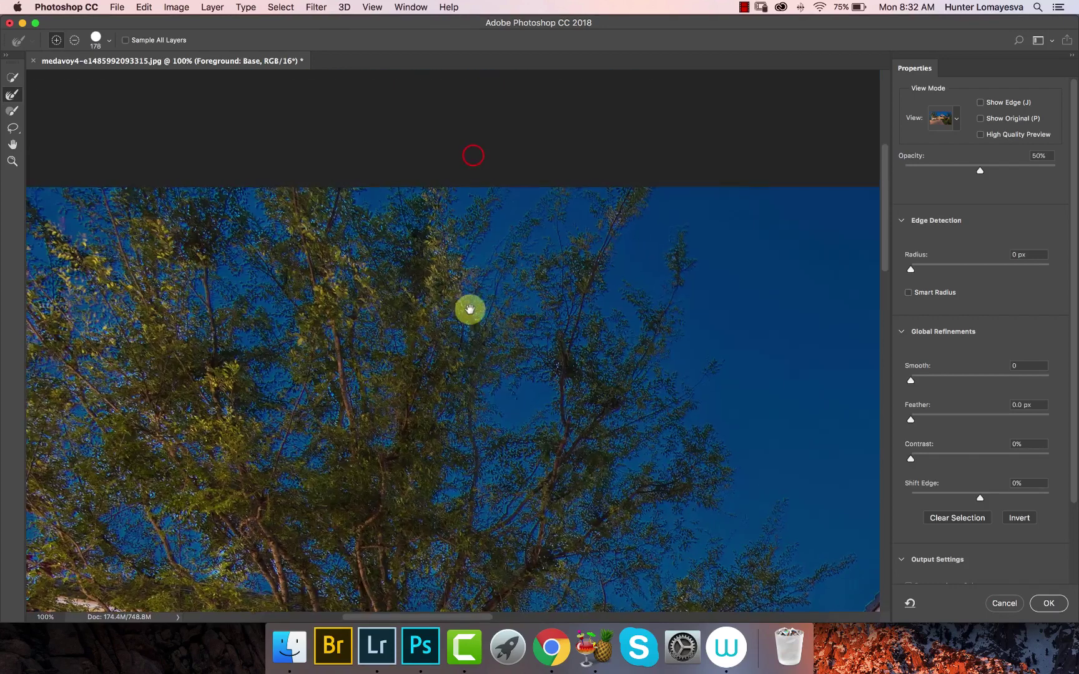
left_click(446, 244)
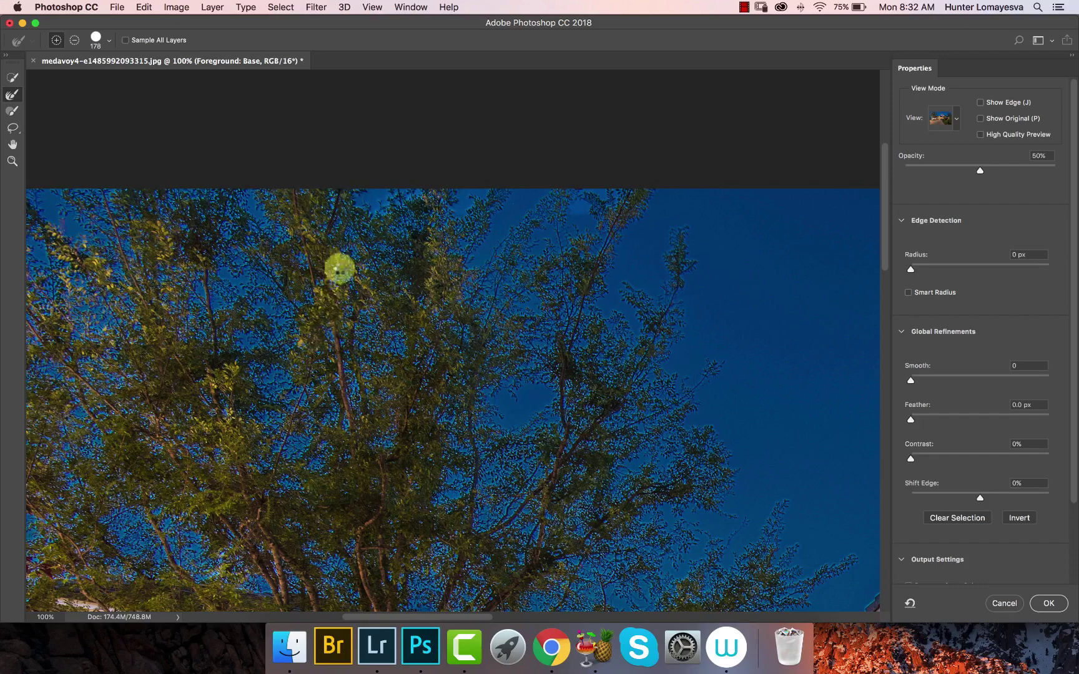
mouse_move(186, 493)
left_mouse_down()
mouse_move(356, 367)
mouse_move(348, 361)
left_mouse_up()
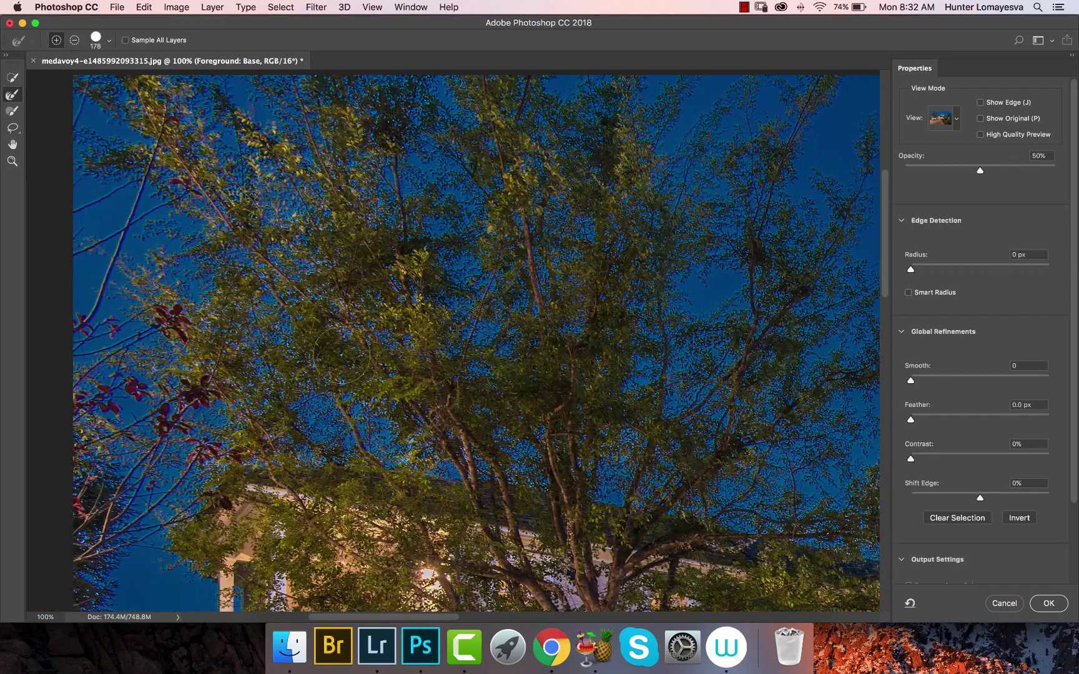
left_click_drag(356, 339, 261, 337)
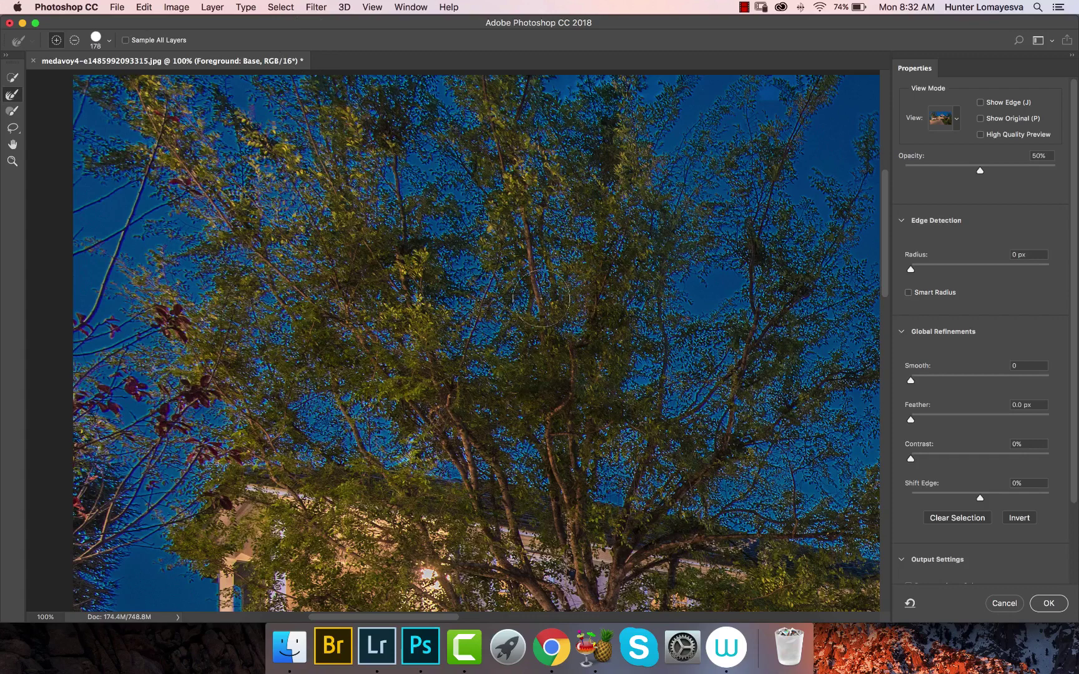
mouse_move(541, 298)
left_mouse_down()
mouse_move(539, 268)
mouse_move(445, 300)
mouse_move(457, 320)
left_mouse_up()
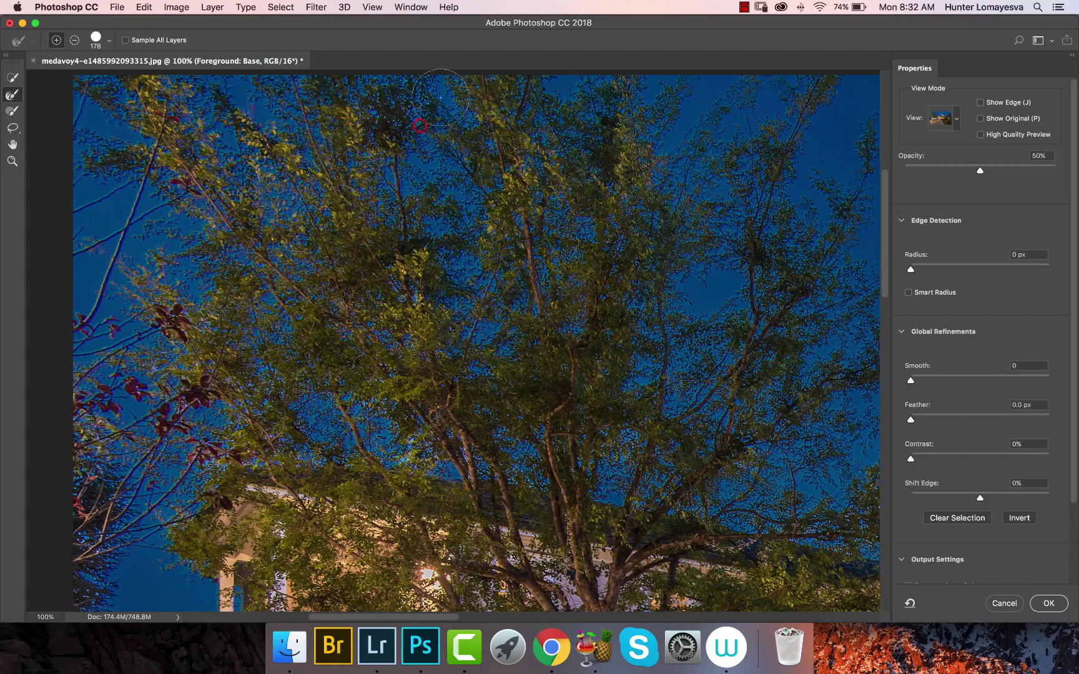
Reduce the Refine Edge Brush to 115 px and refine the remaining sky gaps in the large tree's dense centre
mouse_move(446, 265)
left_mouse_down()
mouse_move(450, 242)
mouse_move(447, 253)
left_mouse_up()
left_click_drag(469, 436, 409, 450)
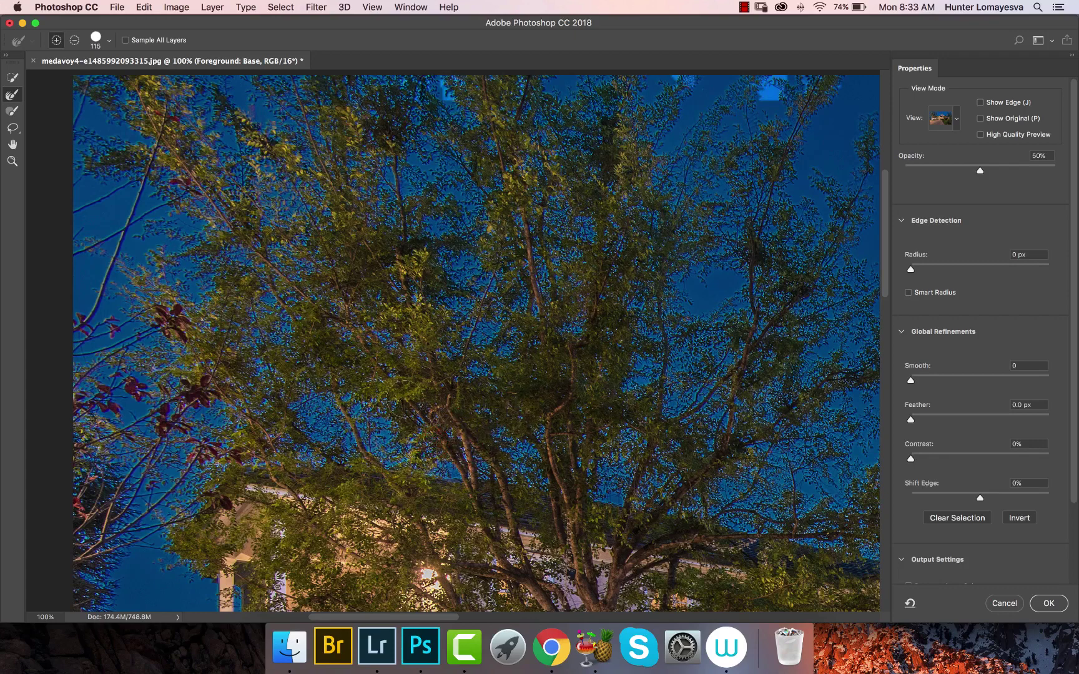
mouse_move(465, 455)
left_mouse_down()
mouse_move(481, 289)
mouse_move(460, 289)
mouse_move(456, 300)
mouse_move(460, 222)
left_mouse_up()
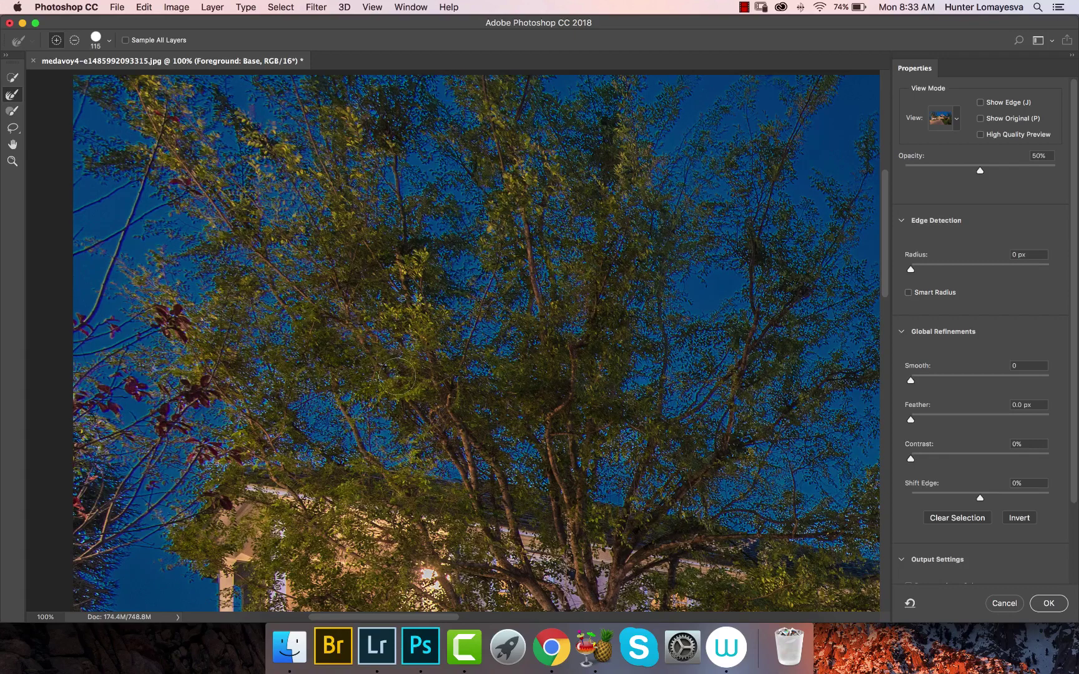
left_click(390, 371)
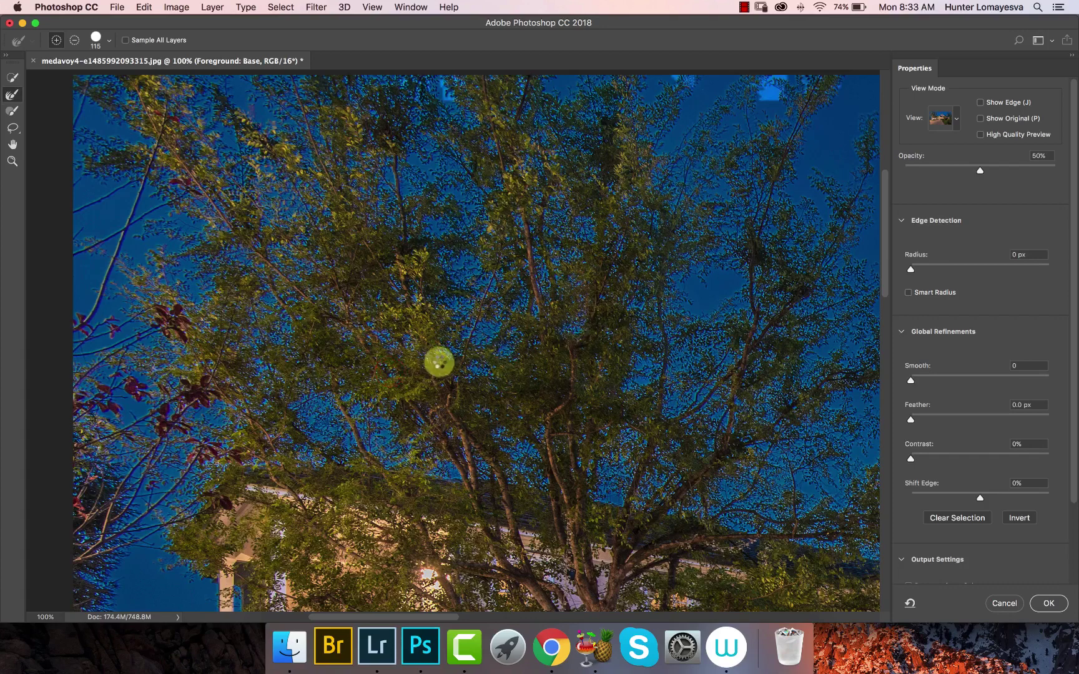
Refine the red-leaved branches and the dark conifer beside the balcony and garage with the 115 px Refine Edge Brush
left_click_drag(395, 342, 640, 223)
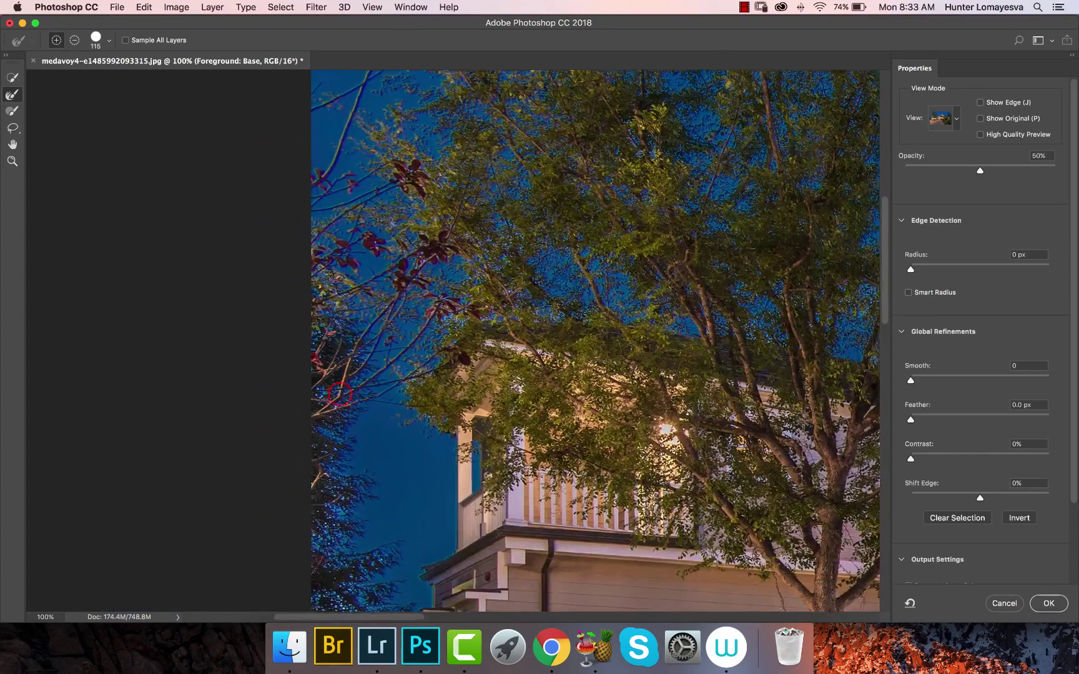
mouse_move(576, 247)
left_mouse_down()
mouse_move(469, 242)
mouse_move(438, 264)
mouse_move(412, 256)
left_mouse_up()
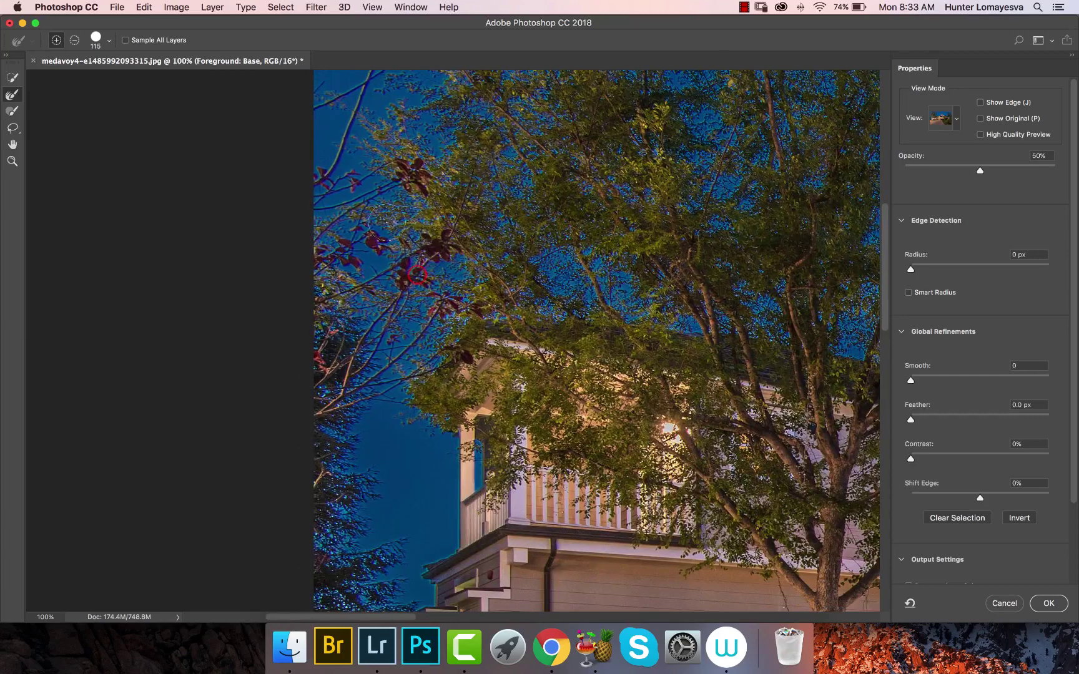
mouse_move(439, 347)
left_mouse_down()
mouse_move(486, 342)
mouse_move(485, 353)
mouse_move(439, 312)
mouse_move(498, 368)
left_mouse_up()
mouse_move(365, 307)
left_mouse_down()
mouse_move(552, 172)
mouse_move(361, 194)
mouse_move(510, 155)
mouse_move(428, 160)
mouse_move(516, 267)
left_mouse_up()
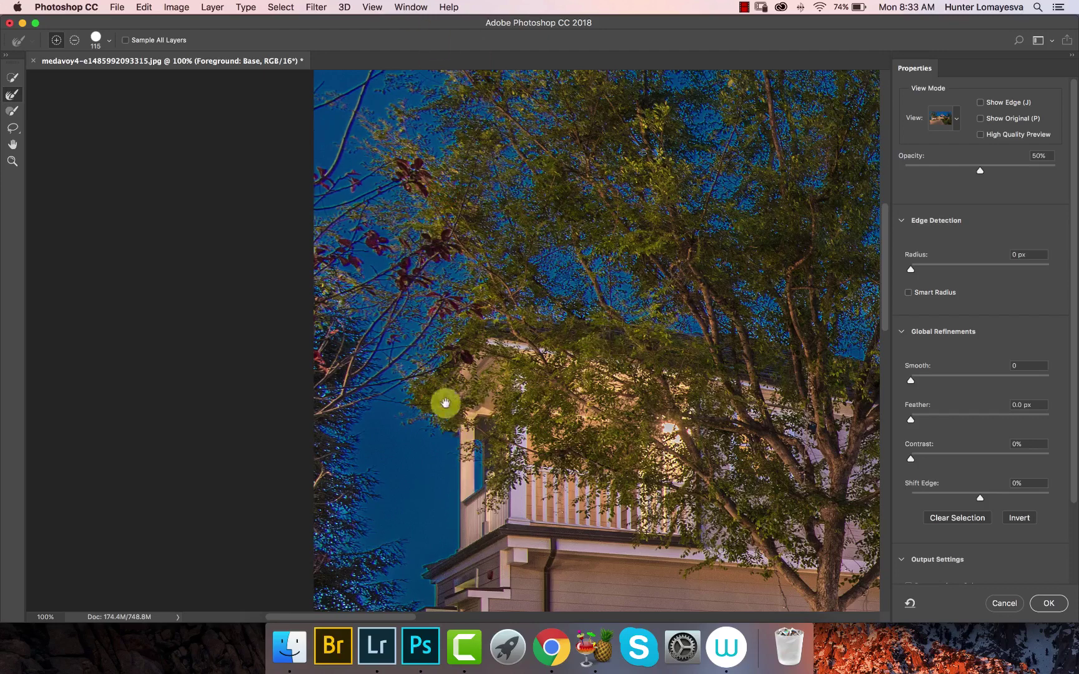
mouse_move(448, 341)
left_mouse_down()
mouse_move(557, 311)
mouse_move(467, 354)
mouse_move(468, 372)
mouse_move(470, 246)
mouse_move(334, 339)
left_mouse_up()
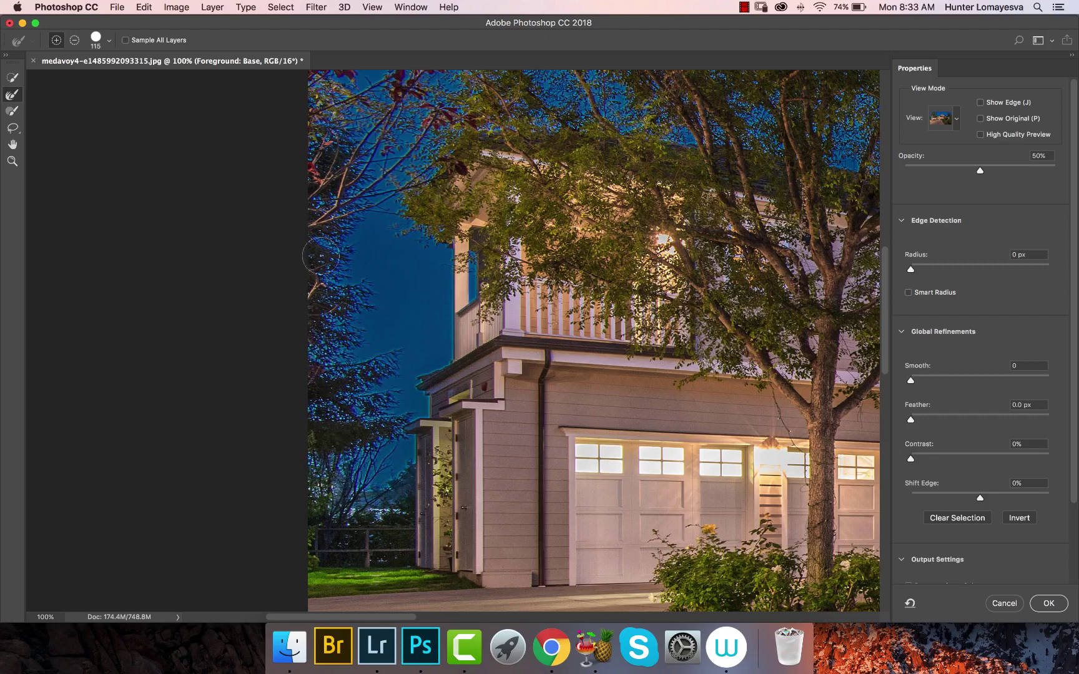
mouse_move(385, 459)
left_mouse_down()
mouse_move(410, 405)
mouse_move(402, 412)
mouse_move(401, 393)
left_mouse_up()
Show the selection as a black-and-white mask and inspect it around the chimney and conifer
key("super+0")
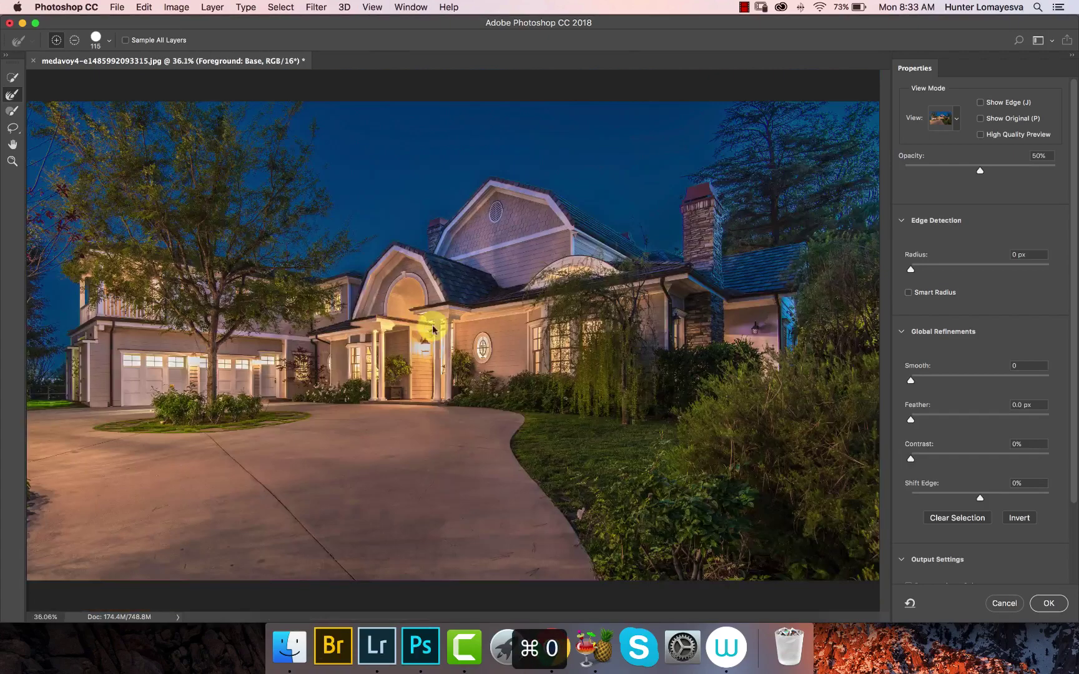
key("z")
left_click_drag(694, 251, 843, 257)
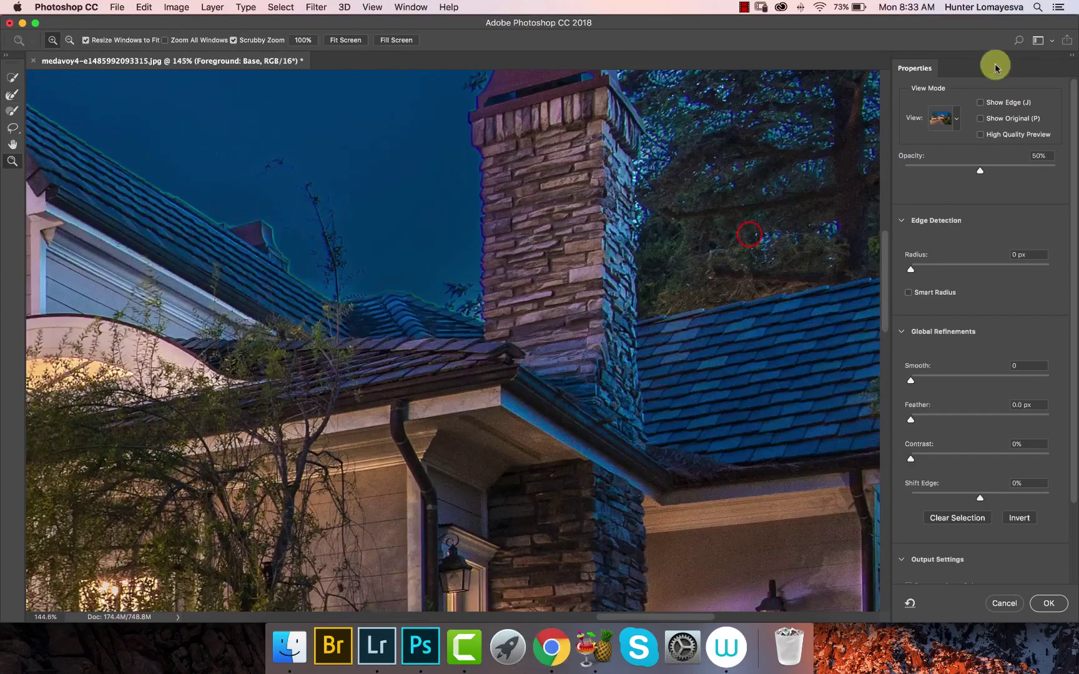
left_click(946, 118)
left_click(912, 275)
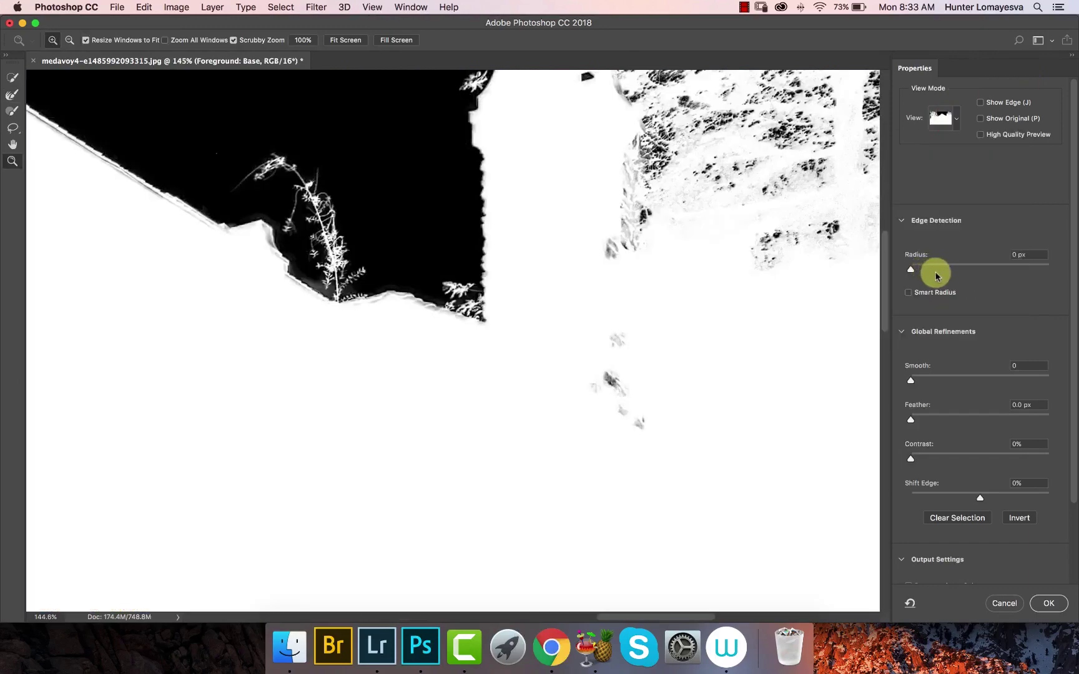
mouse_move(733, 250)
left_mouse_down()
mouse_move(686, 385)
mouse_move(629, 425)
left_mouse_up()
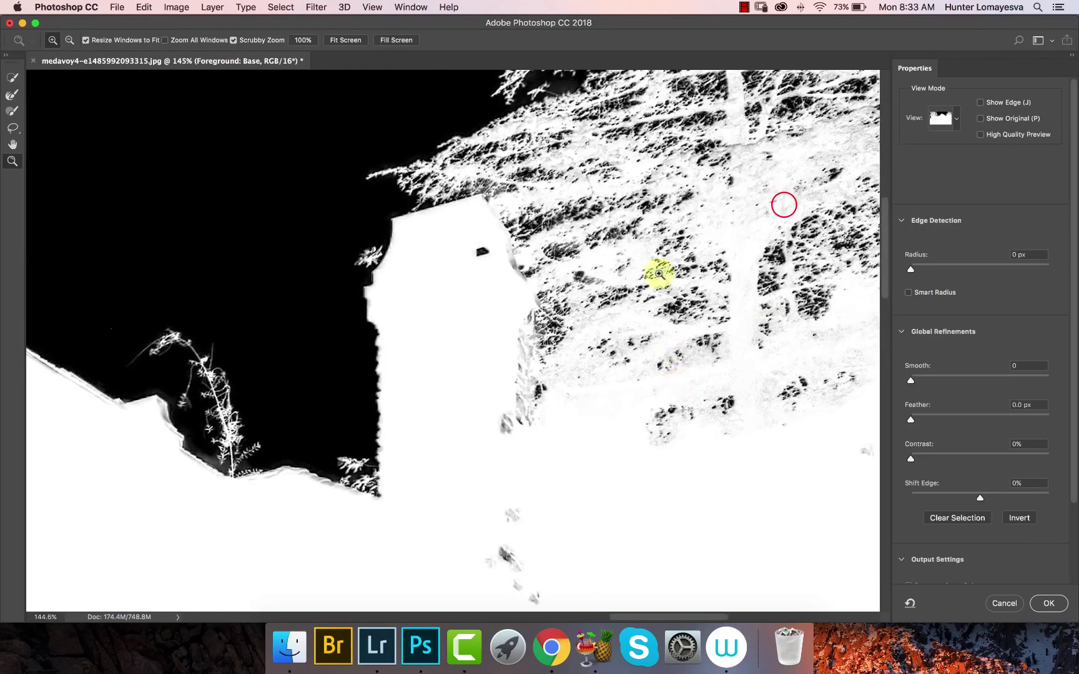
Paint out the grey specks below the chimney in the mask with the Brush tool
key("r")
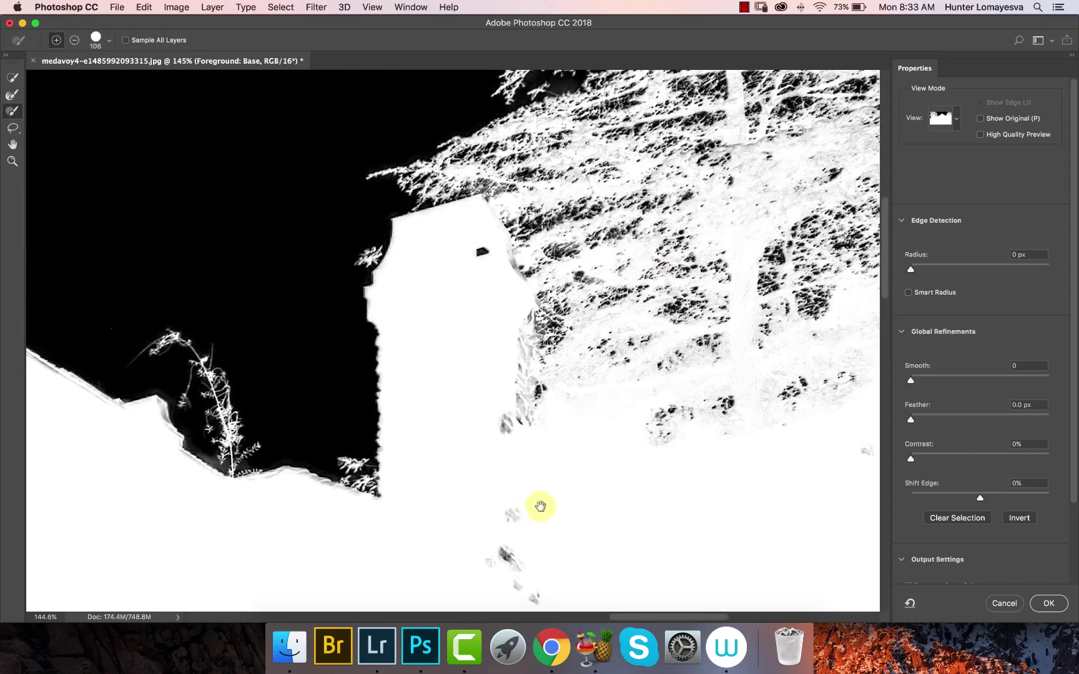
left_click_drag(531, 506, 489, 346)
mouse_move(466, 442)
left_mouse_down()
mouse_move(462, 386)
mouse_move(442, 409)
mouse_move(493, 378)
mouse_move(484, 439)
left_mouse_up()
left_click(473, 369, "ctrl+alt")
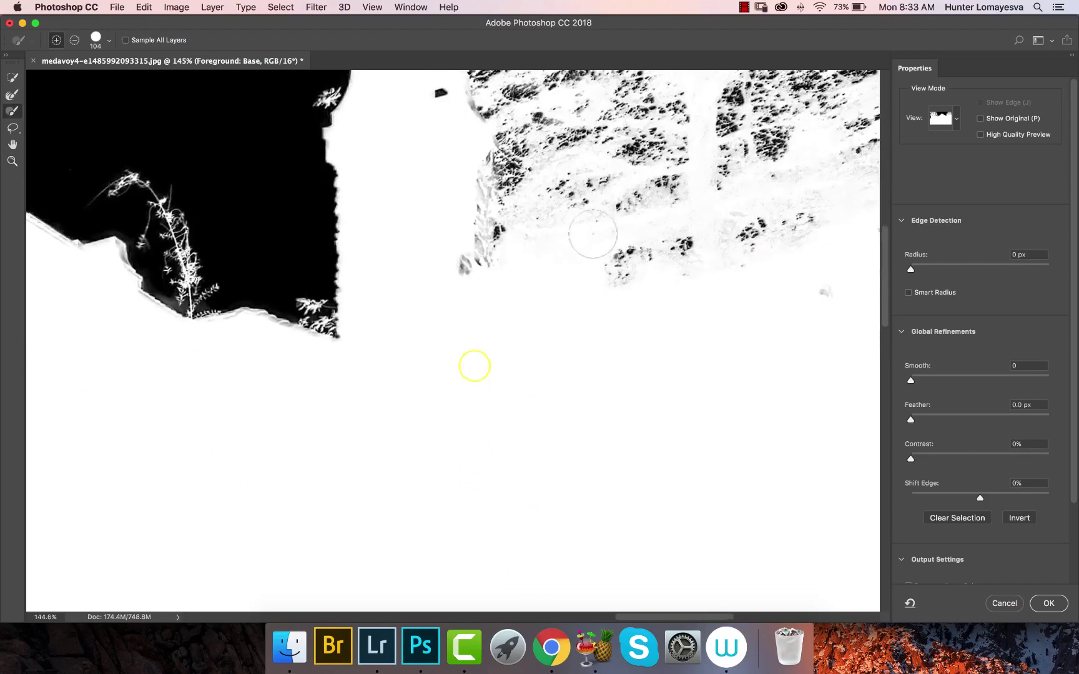
Reduce the Brush to 38 px and paint the chimney's mottled edge next to the conifer solid white
mouse_move(425, 386)
left_mouse_down()
mouse_move(433, 310)
mouse_move(442, 309)
left_mouse_up()
mouse_move(455, 269)
left_mouse_down()
mouse_move(469, 293)
mouse_move(480, 235)
mouse_move(486, 273)
mouse_move(501, 161)
mouse_move(483, 150)
mouse_move(484, 243)
left_mouse_up()
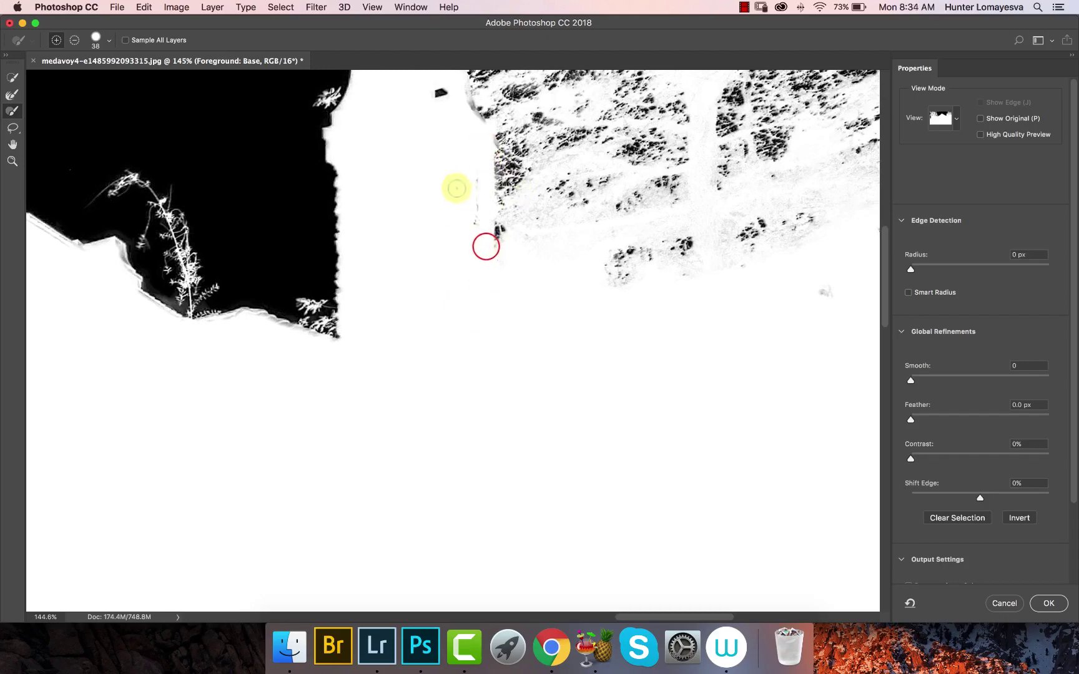
left_click_drag(479, 163, 476, 230)
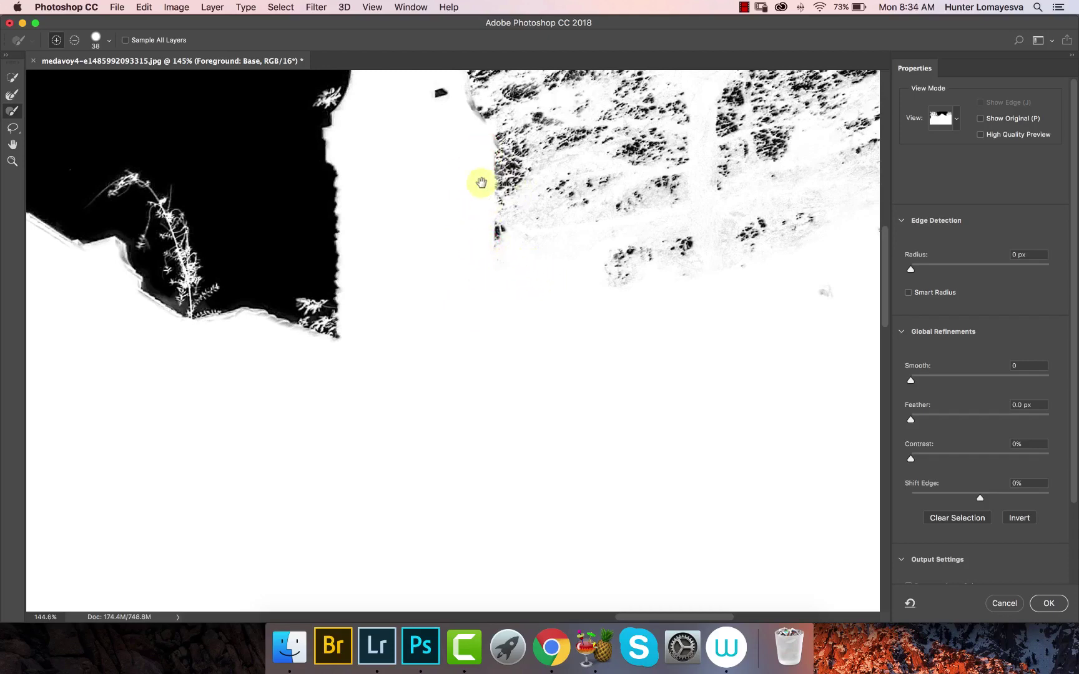
Reduce the Brush to 11 px and paint the grey edge of the chimney cap white
left_click_drag(482, 158, 496, 291)
mouse_move(481, 213)
left_mouse_down()
mouse_move(530, 241)
mouse_move(566, 245)
mouse_move(559, 268)
mouse_move(437, 284)
left_mouse_up()
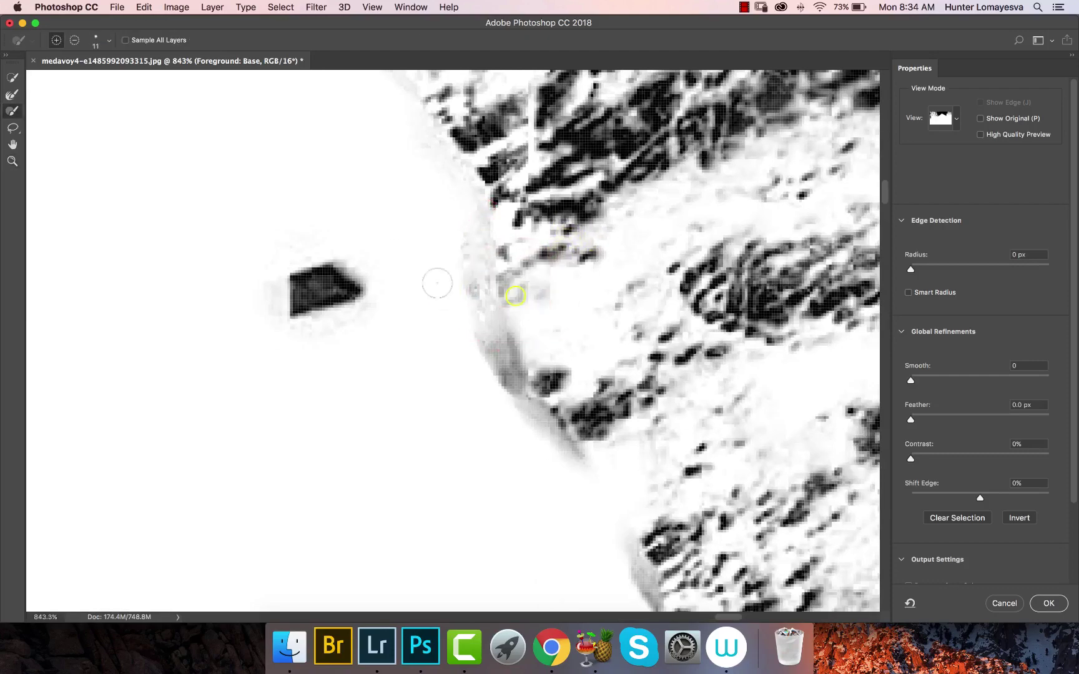
mouse_move(474, 208)
left_mouse_down()
mouse_move(472, 278)
mouse_move(554, 484)
left_mouse_up()
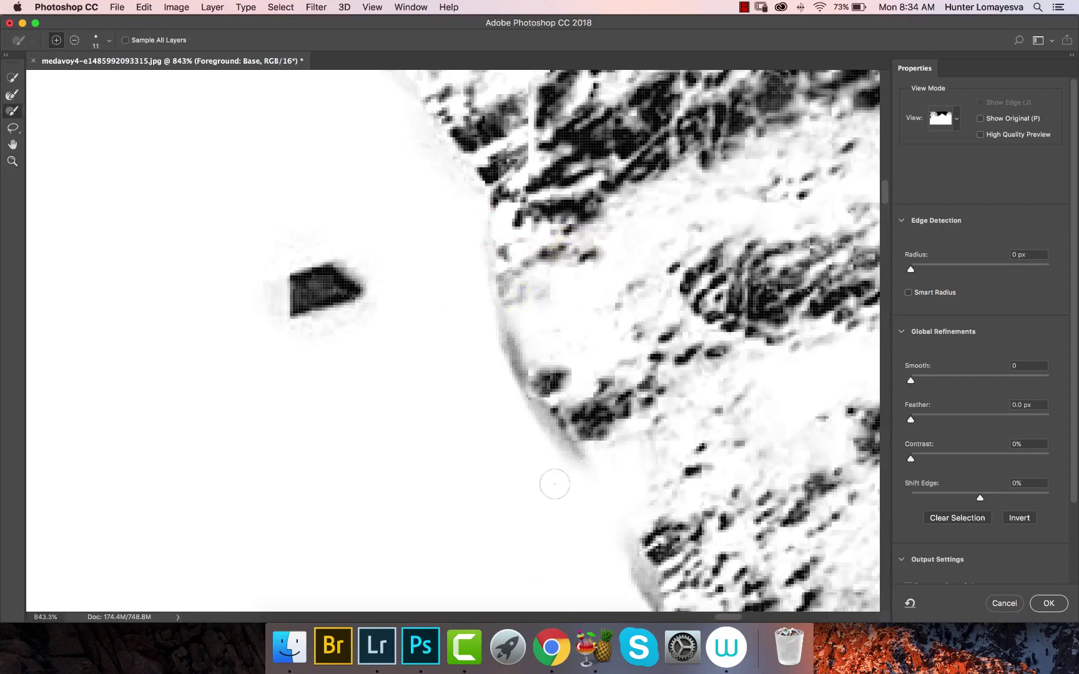
Accept the refined selection for the whole photo and continue the action to the sky overlay placement
key("super+0")
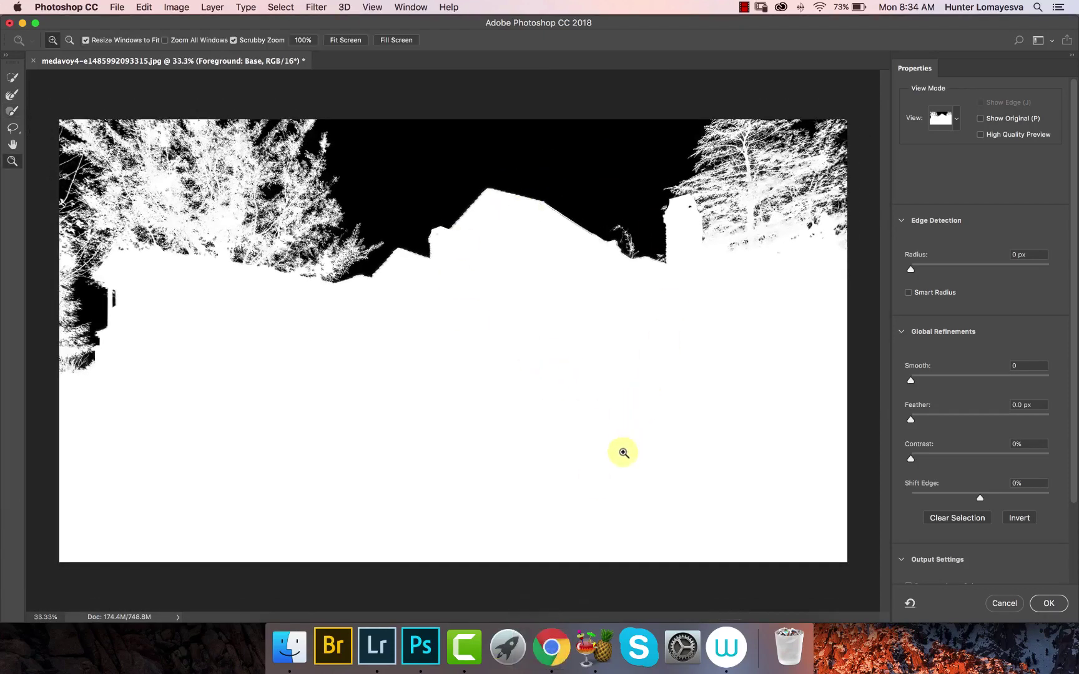
left_click(1042, 604)
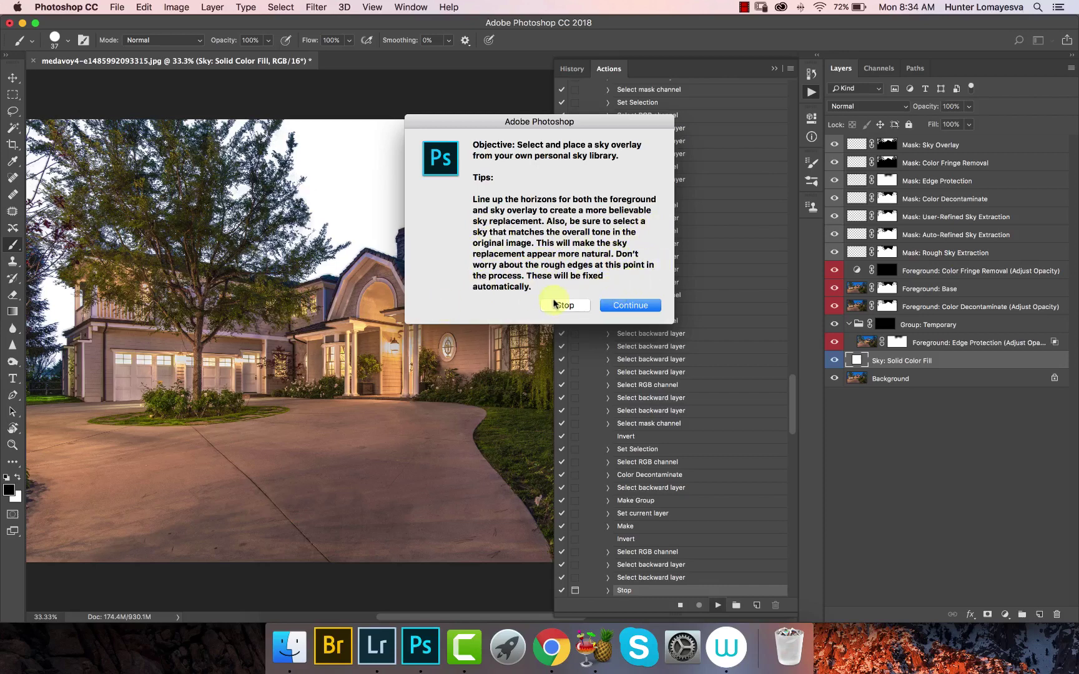
left_click(631, 308)
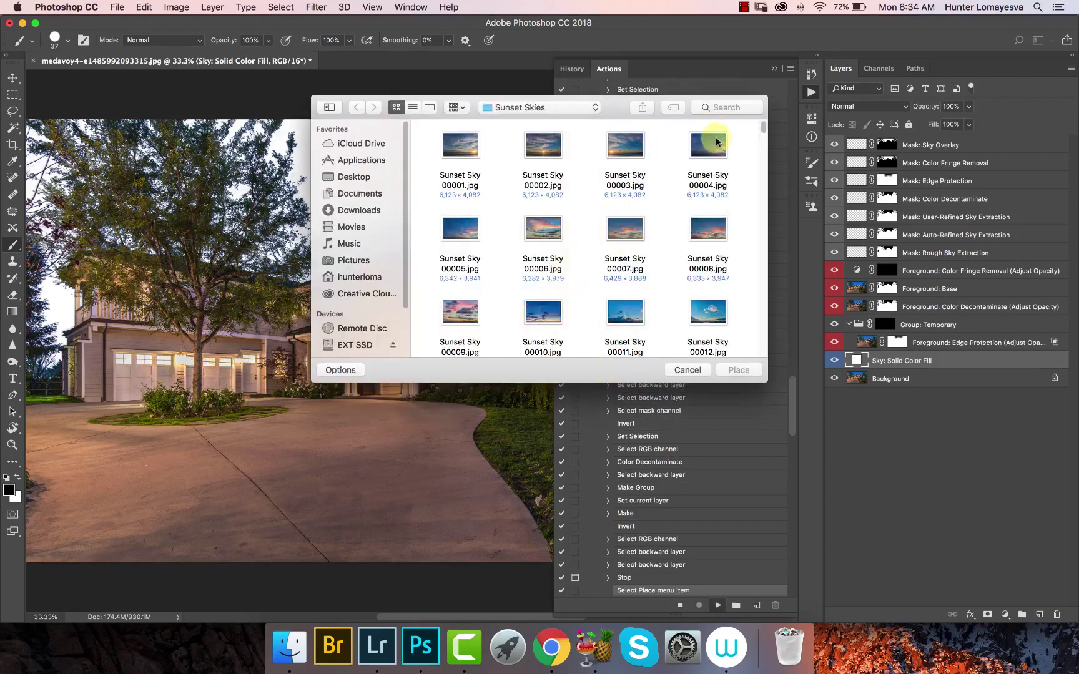
Place Sunset Sky 00054.jpg from the Sunset Skies folder as the sky overlay
left_click_drag(762, 128, 761, 160)
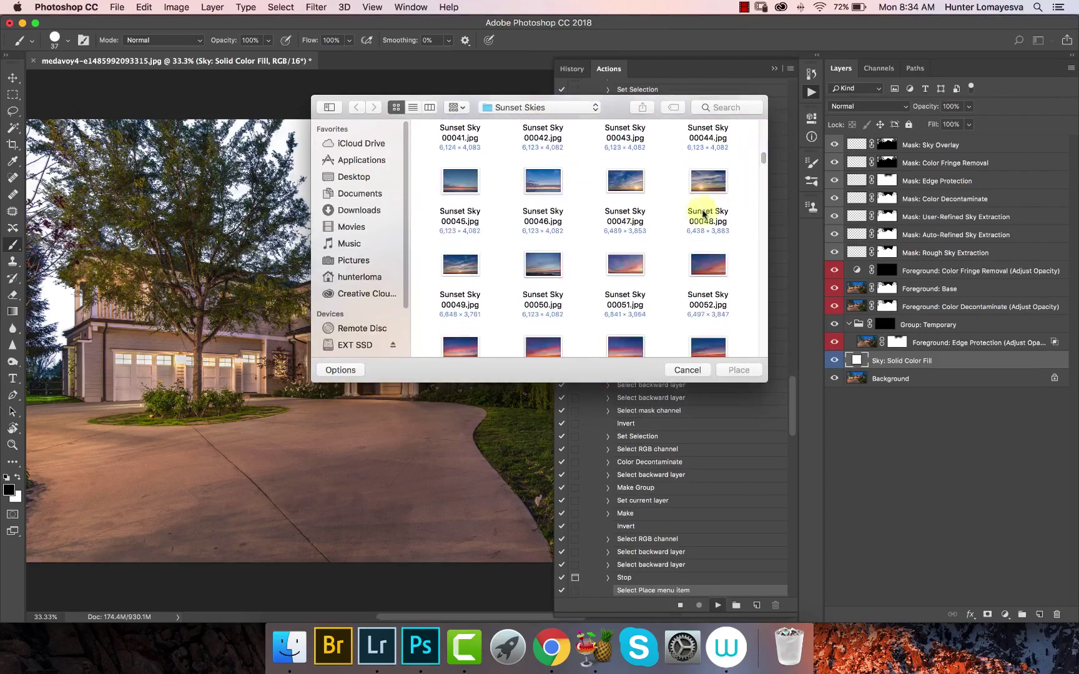
left_click(548, 352)
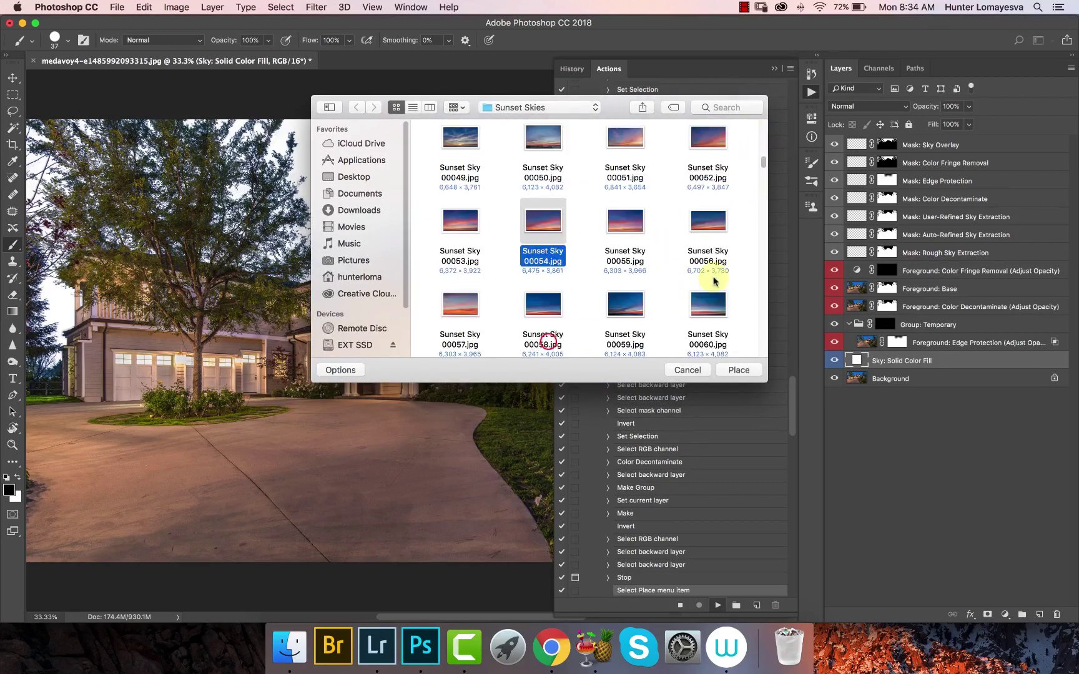
left_click(733, 371)
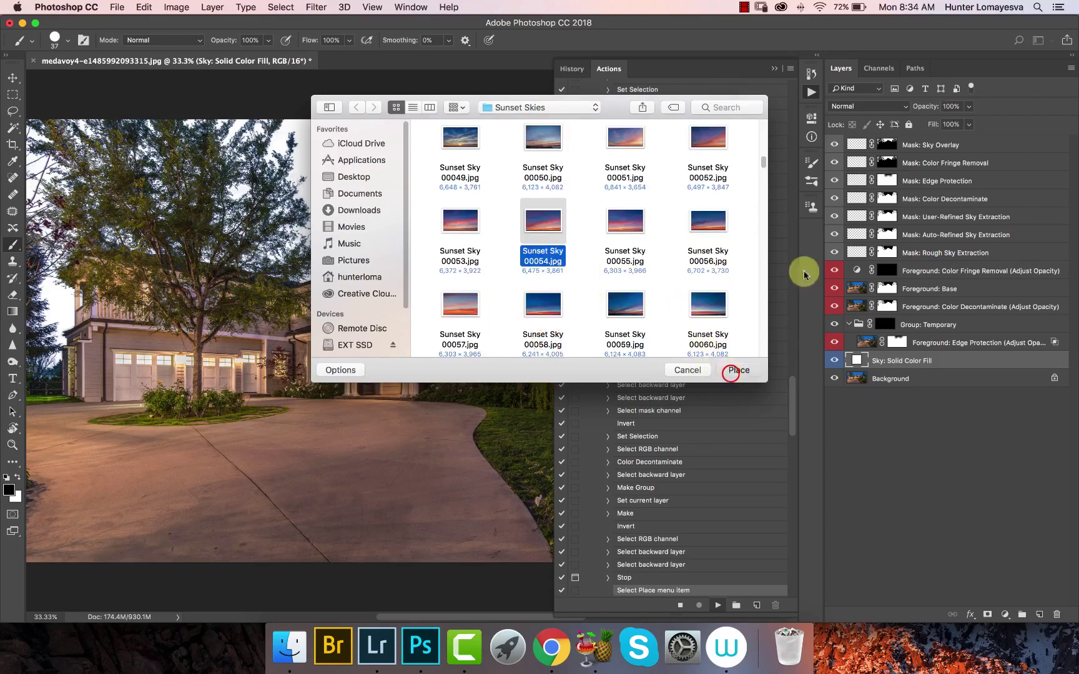
Enlarge the Sunset Sky 00054 overlay to about 35.3%, position it at about X 3680, Y 490 px over the roofline, and commit the placement
left_click(811, 92)
key("super+minus")
key("super+minus")
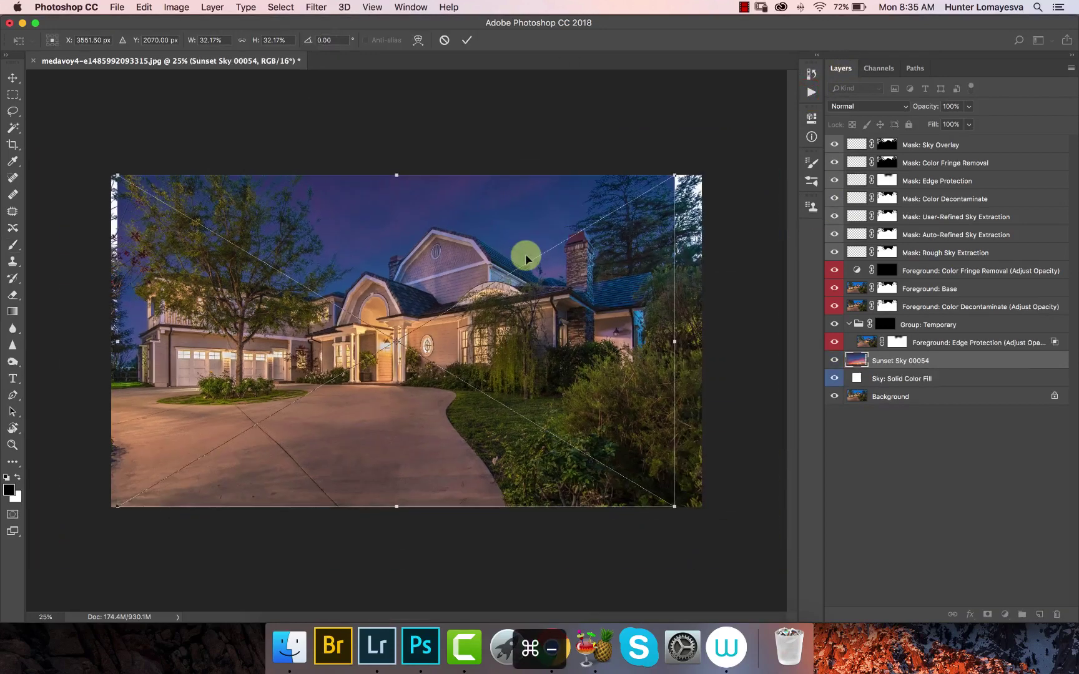
left_click_drag(538, 363, 551, 366)
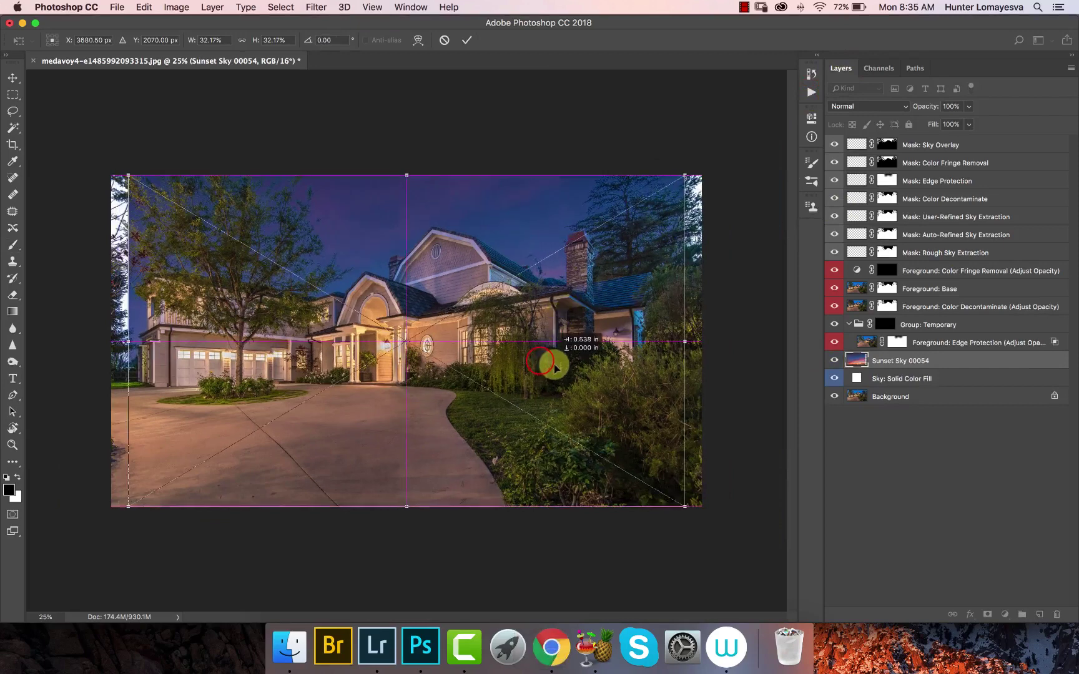
left_click_drag(687, 171, 712, 159)
left_click_drag(397, 459, 429, 343)
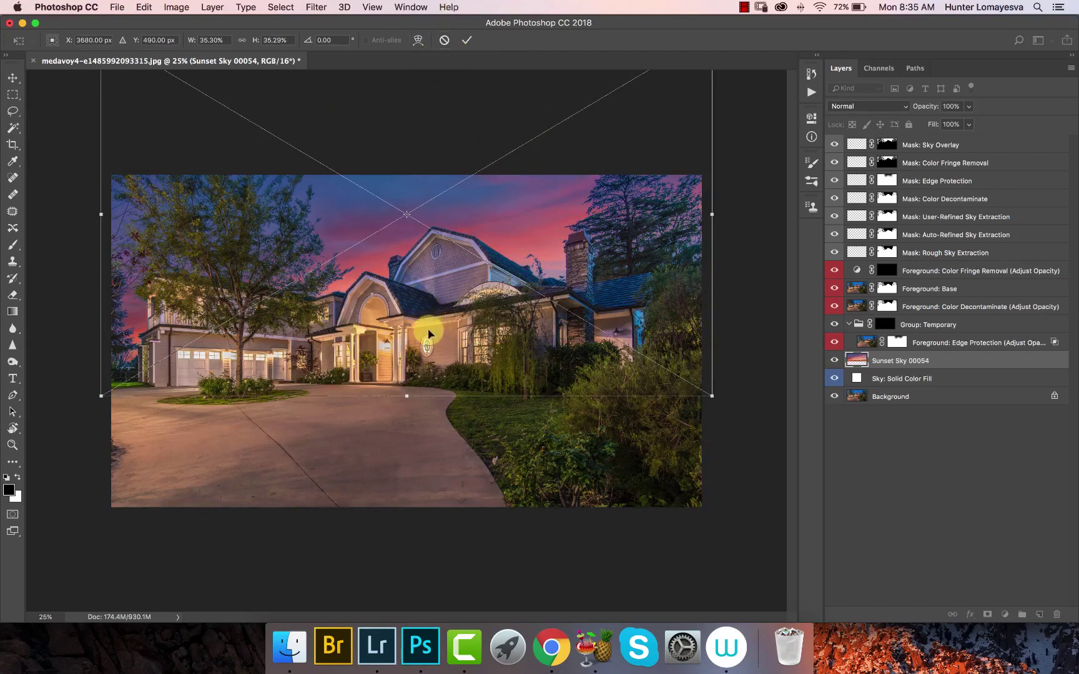
left_click(466, 41)
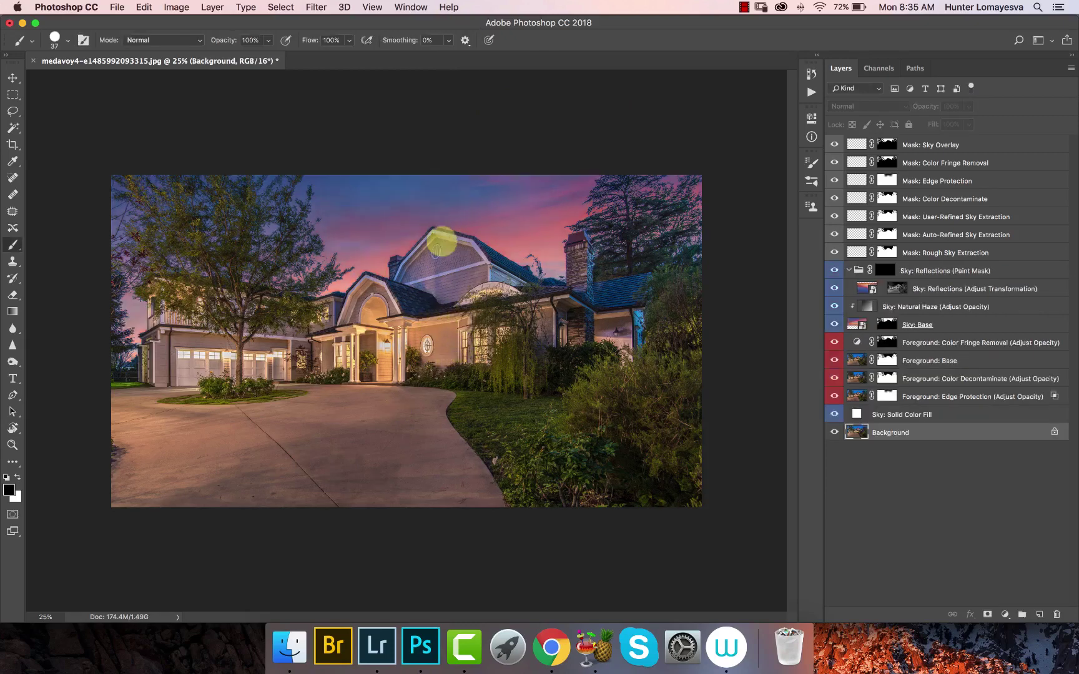
Examine the sky blend up close along the large tree, the roof ridges, the chimney and the conifer branches
key("z")
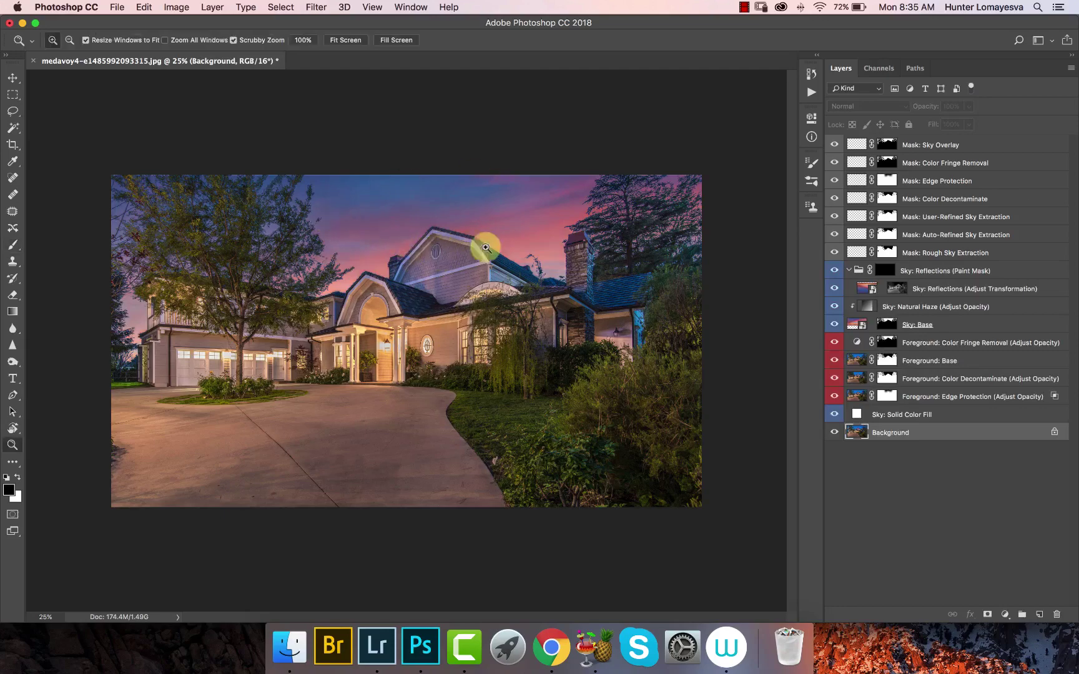
left_click_drag(313, 183, 420, 254)
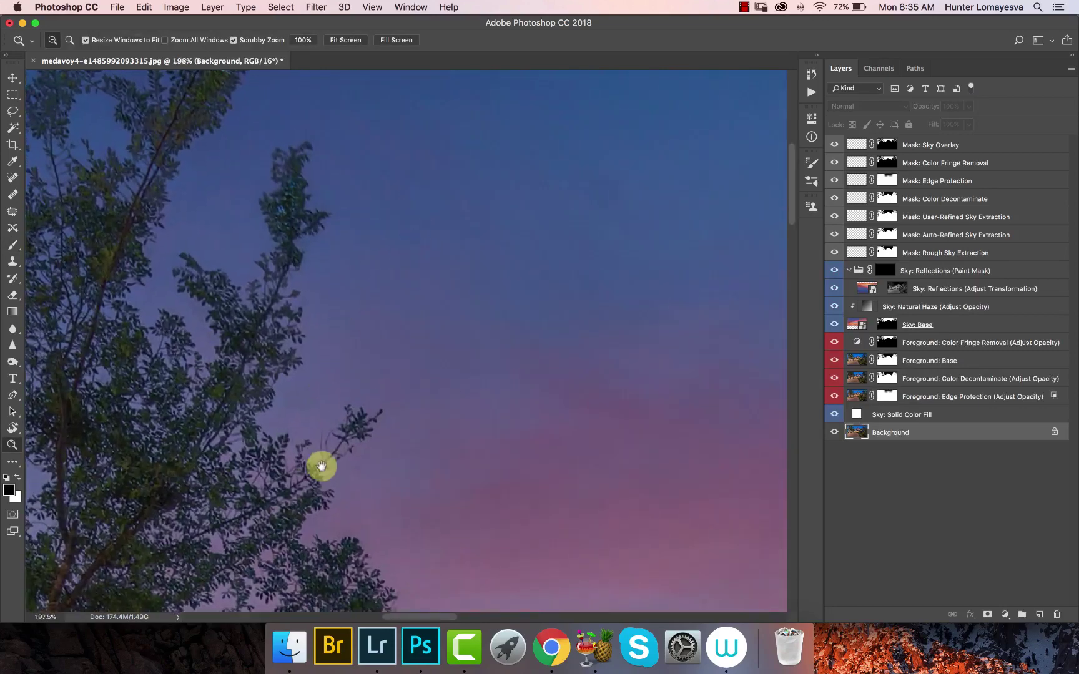
left_click_drag(349, 431, 415, 177)
left_click_drag(439, 504, 480, 352)
left_click_drag(524, 396, 434, 298)
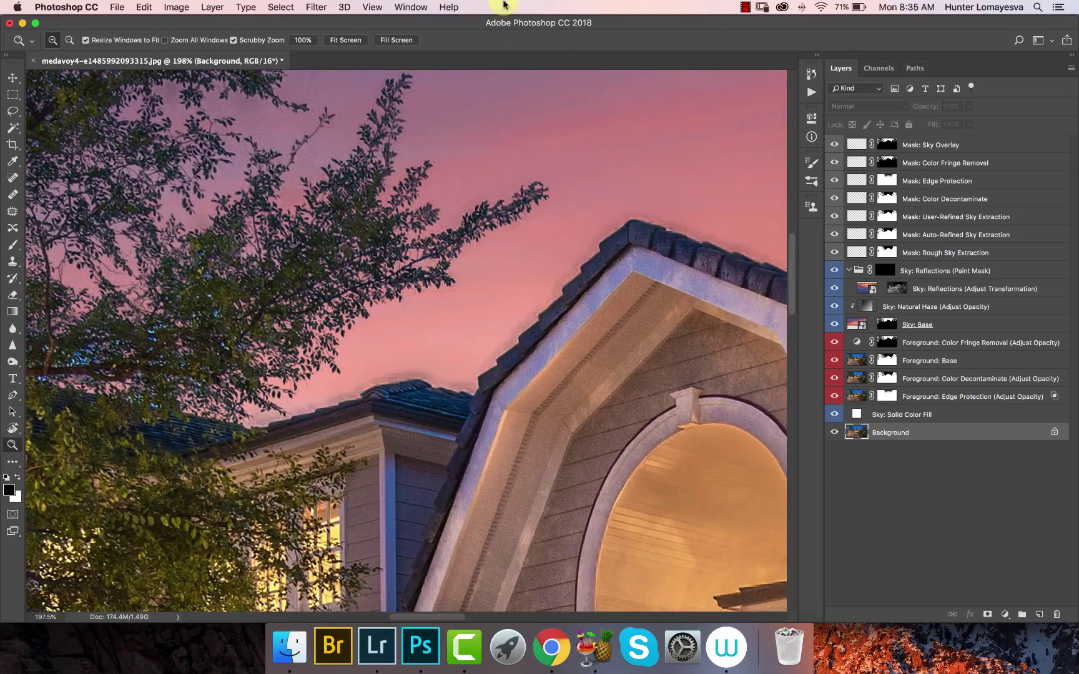
left_click_drag(721, 205, 455, 278)
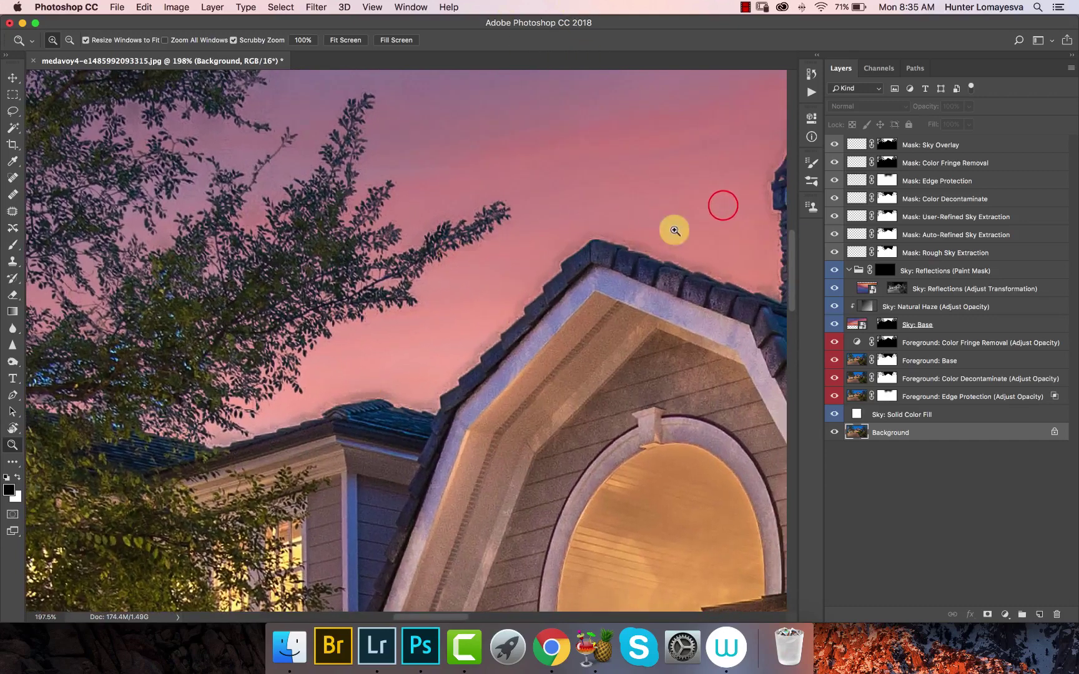
left_click_drag(710, 231, 103, 411)
left_click_drag(681, 170, 287, 283)
left_click_drag(402, 243, 375, 241)
left_click_drag(727, 324, 429, 284)
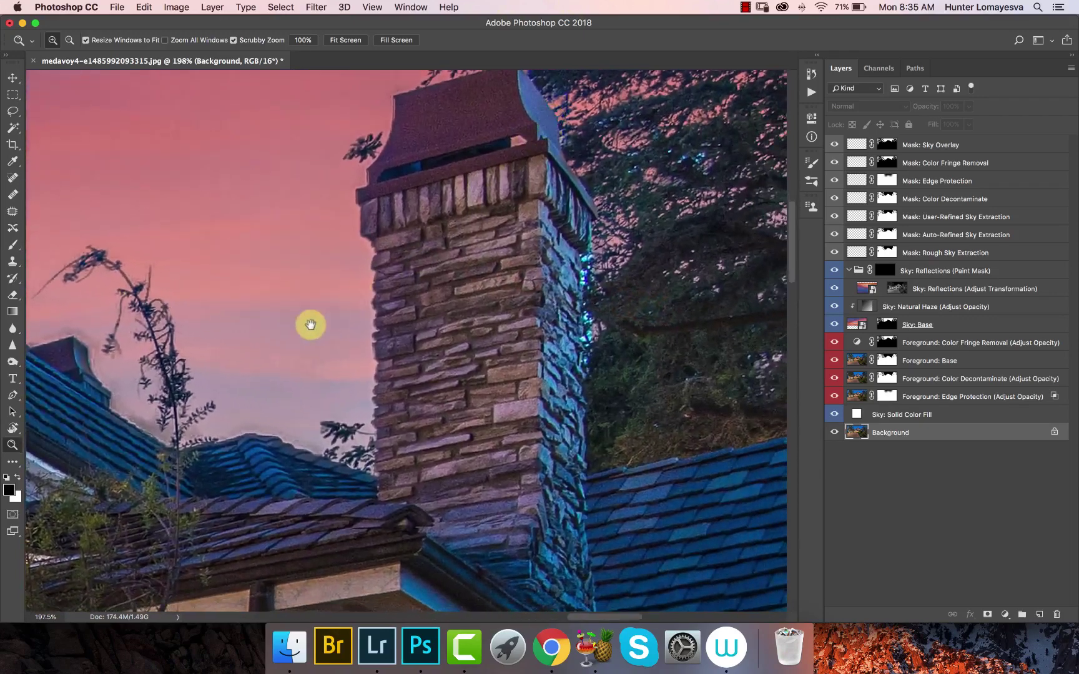
left_click_drag(503, 232, 356, 477)
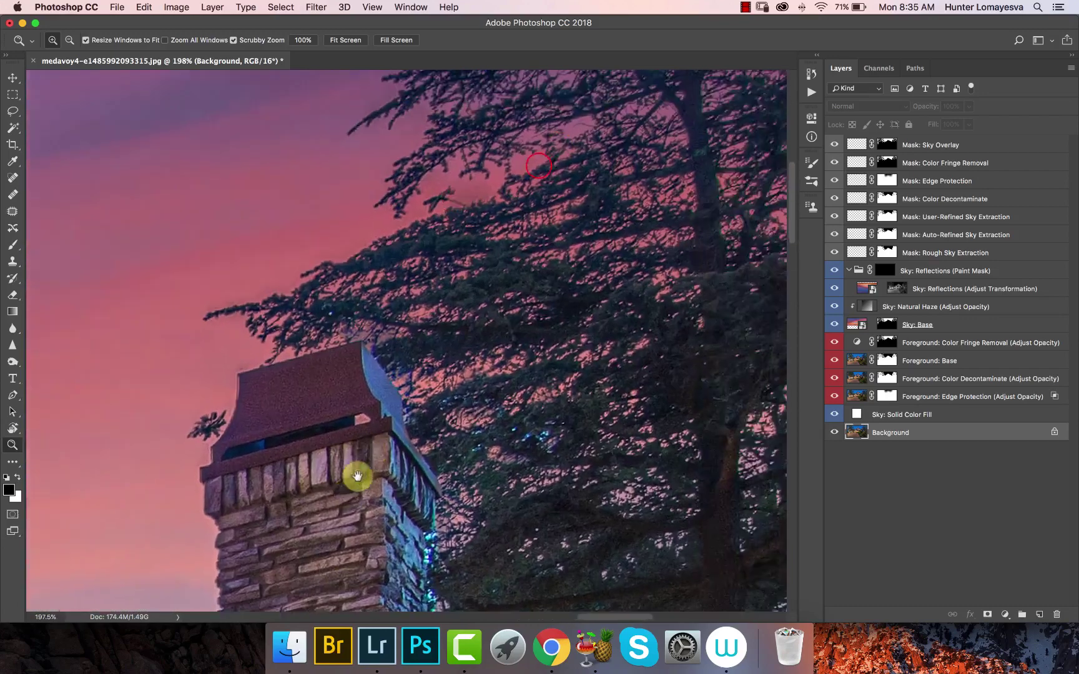
left_click_drag(542, 240, 206, 187)
left_click_drag(601, 276, 607, 262)
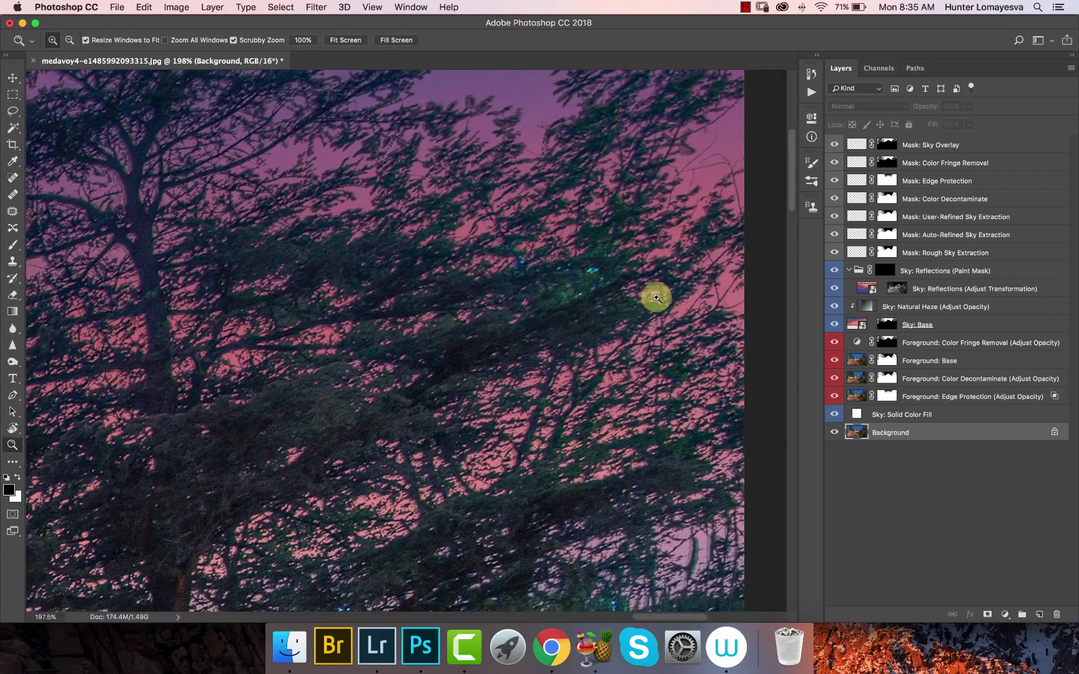
key("super+minus")
key("super+minus")
key("super+minus")
key("super+minus")
key("super+minus")
key("super+minus")
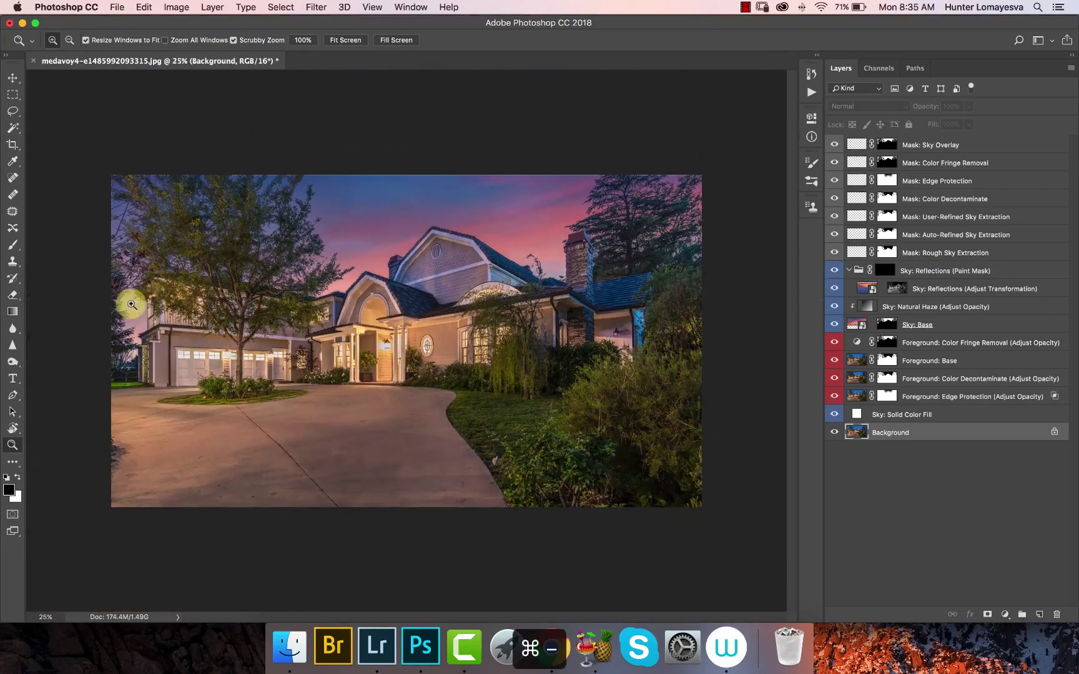
Examine the sky blend up close between the balcony, the dark conifer and the red-leaved branches at the photo's left edge
left_click_drag(109, 371, 294, 460)
left_click_drag(312, 174, 258, 397)
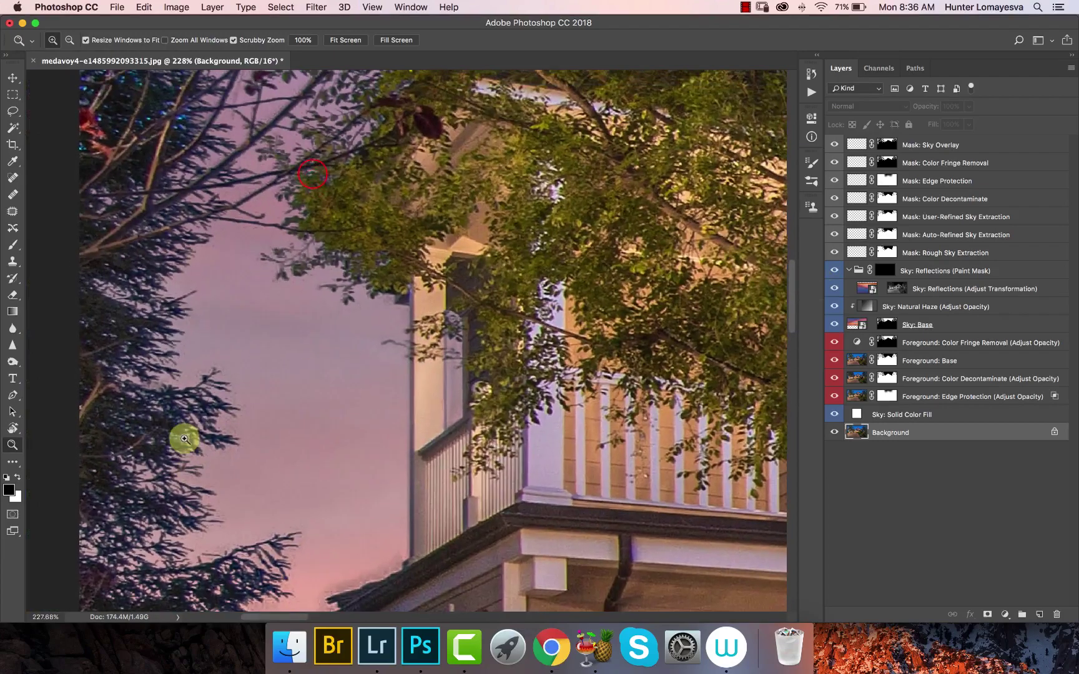
left_click_drag(366, 198, 361, 378)
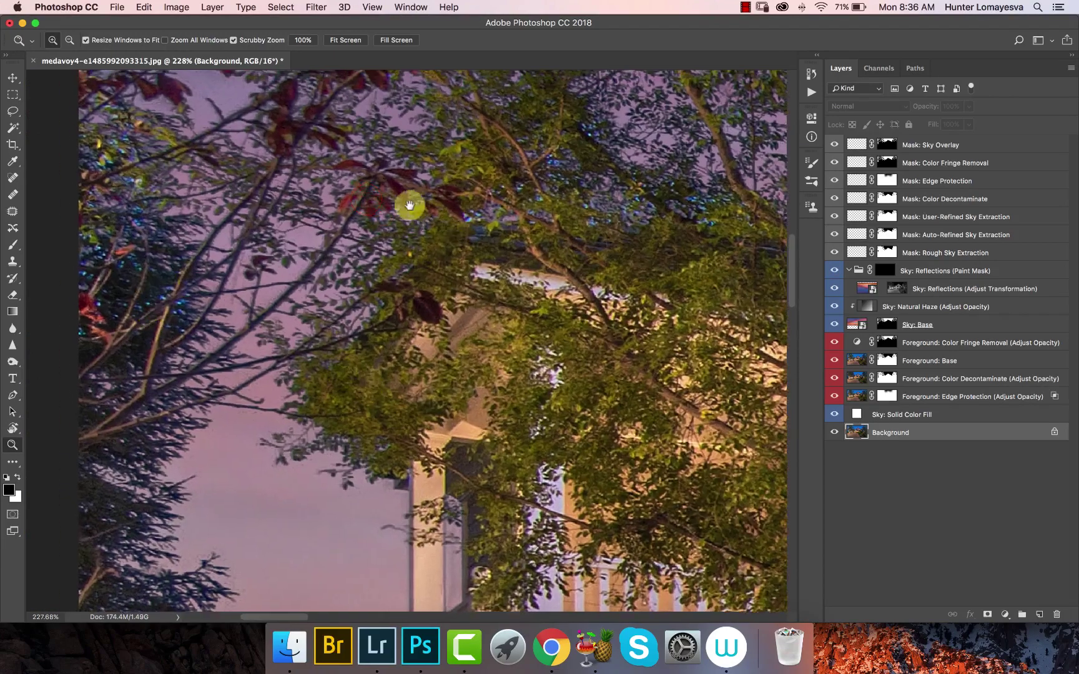
left_click_drag(431, 209, 399, 517)
left_click_drag(407, 354, 402, 427)
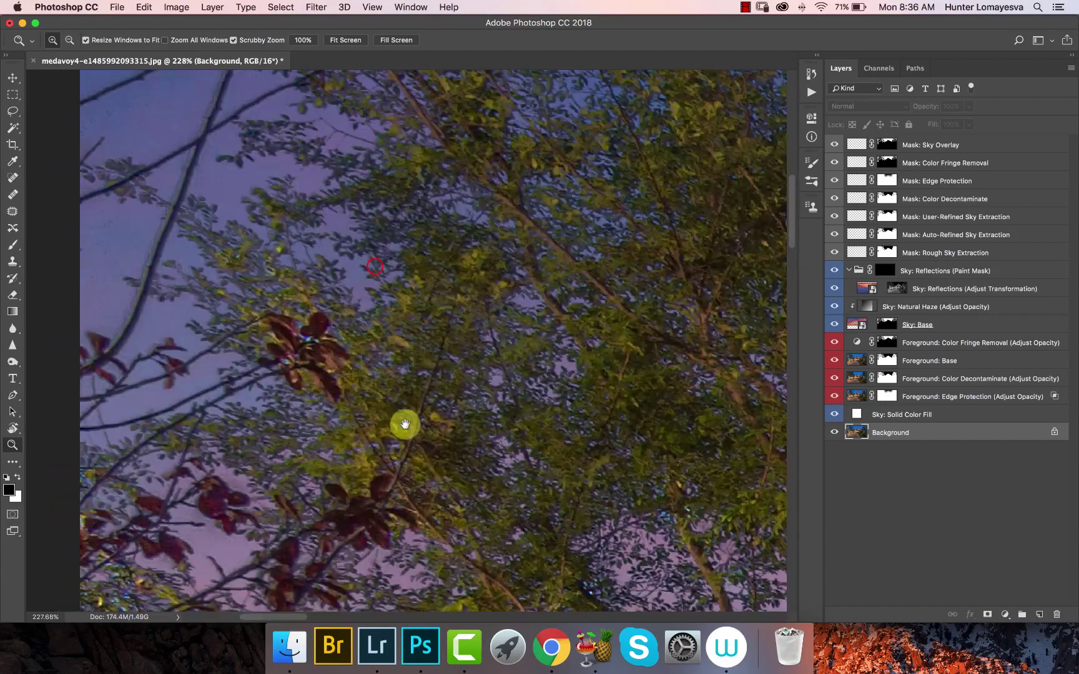
key("super+0")
key("super+minus")
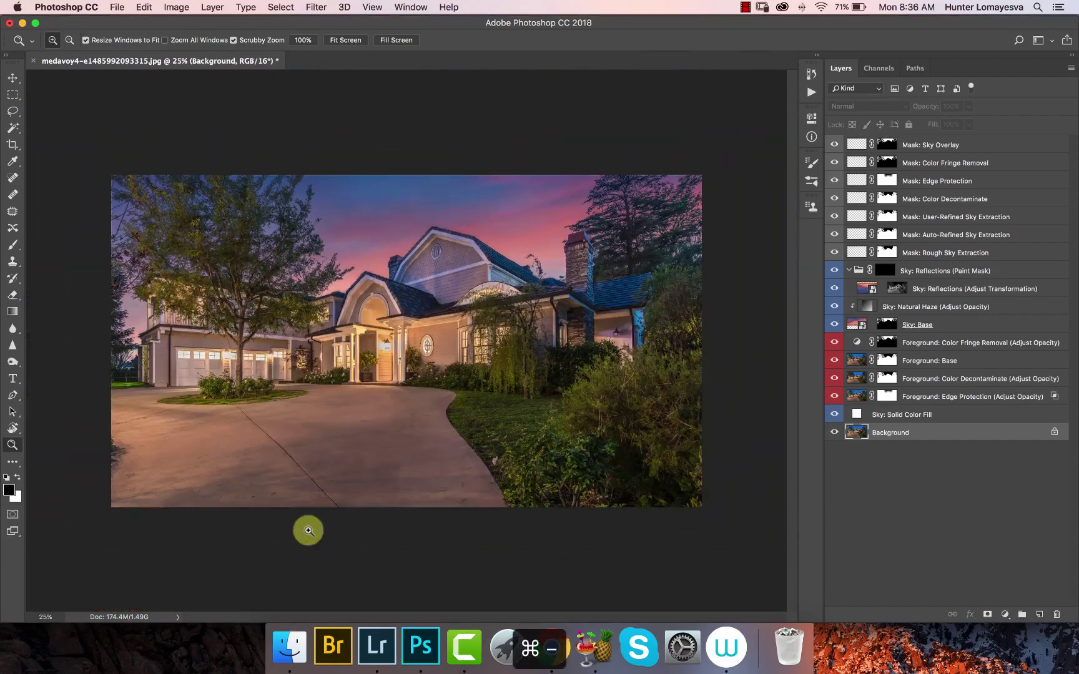
Collapse the 1a. Flatten Image - All-In-One Sky Replacement Workflow action so only the action names are listed
left_click(812, 93)
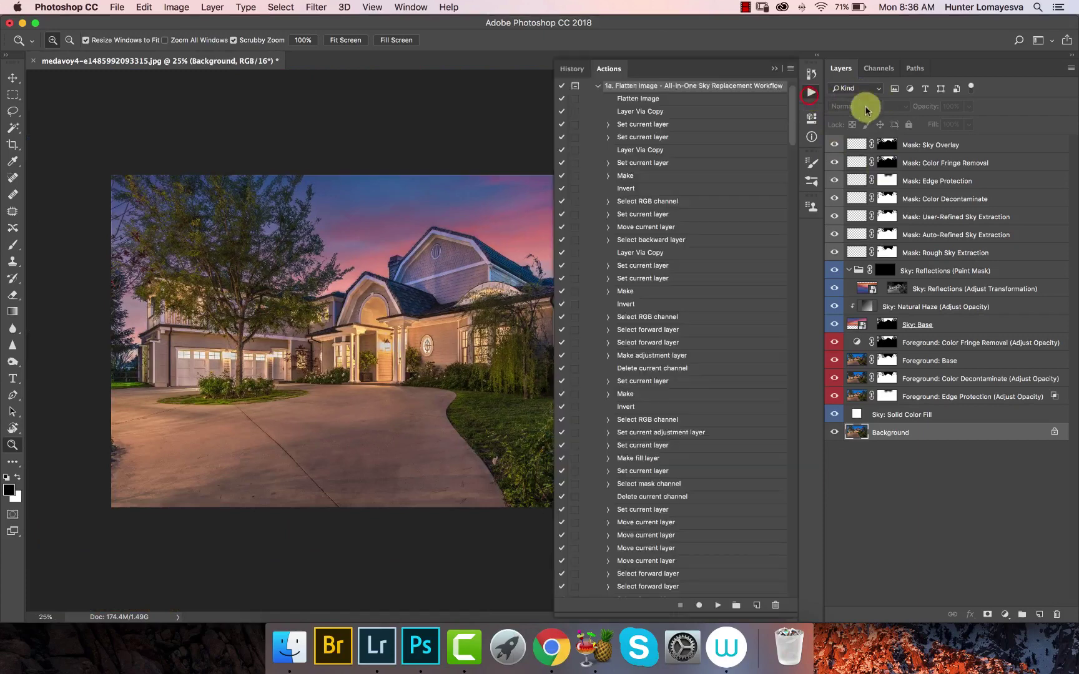
left_click(599, 87)
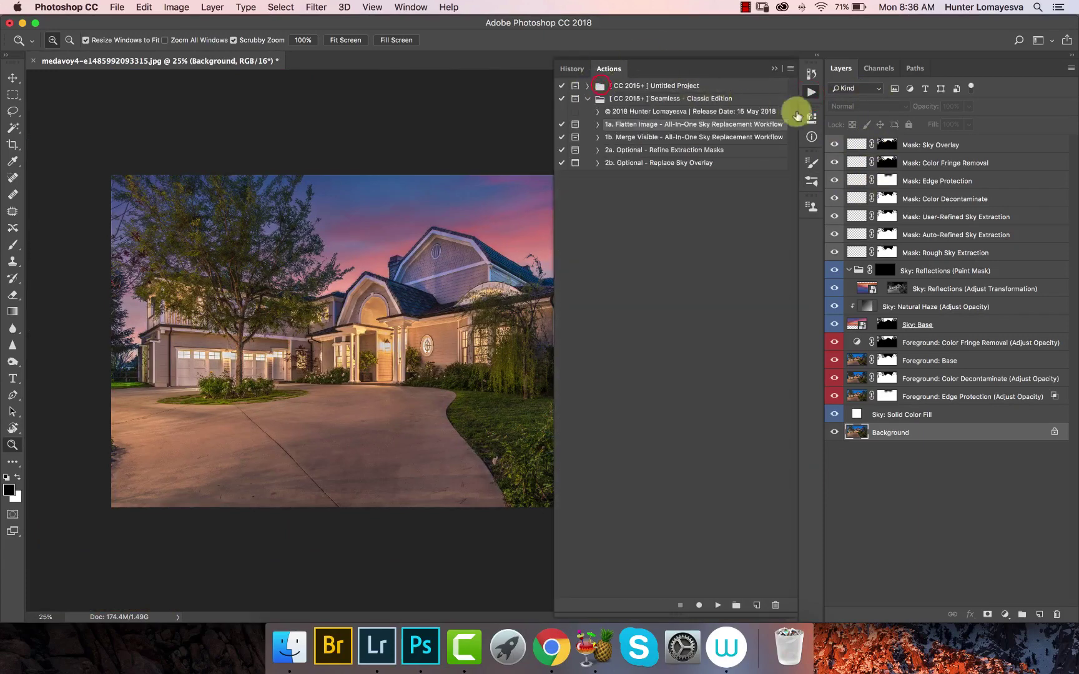
left_click(808, 94)
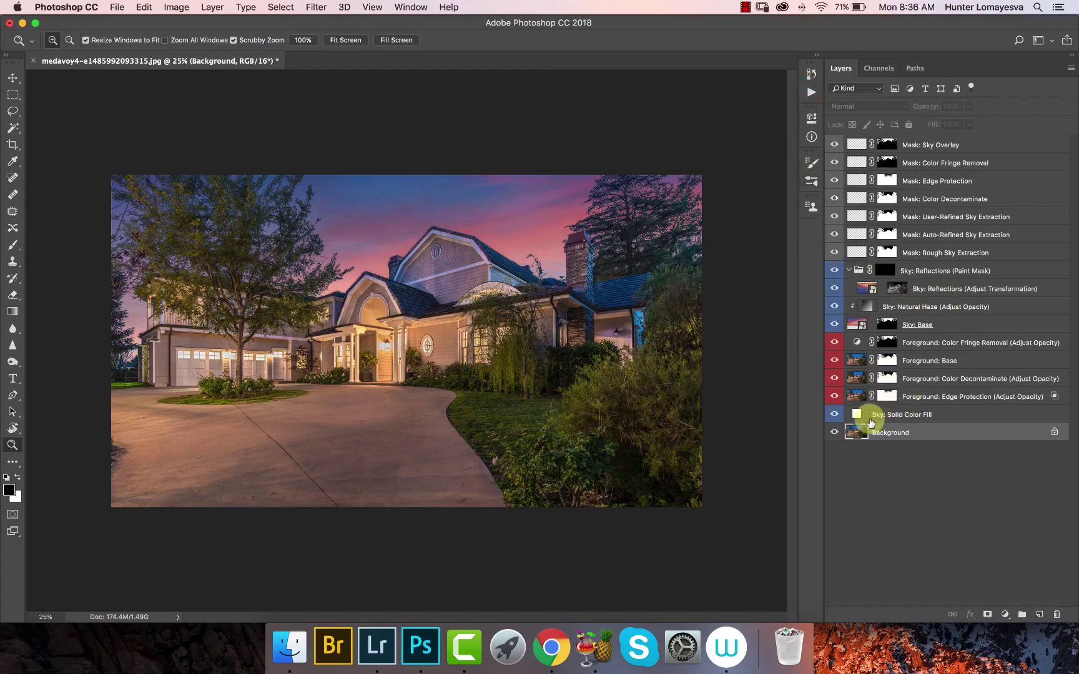
Hide the Sky: Solid Color Fill layer to examine its effect on the multiplied Sky: Base layer, and show it again
left_click(895, 412)
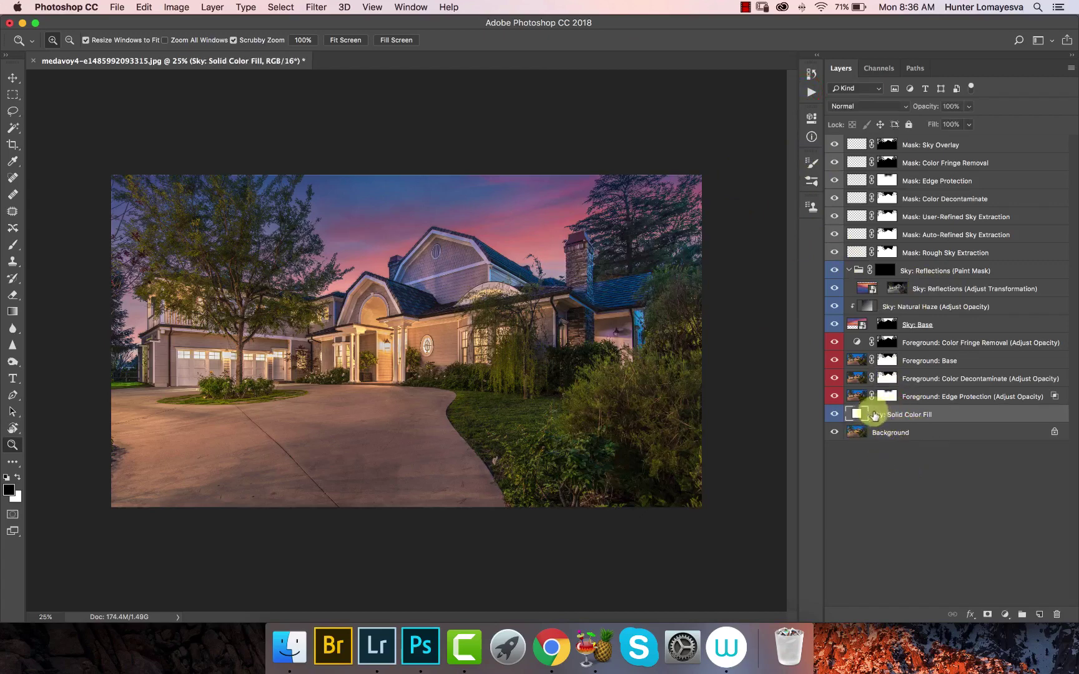
left_click_drag(590, 205, 650, 354)
left_click_drag(542, 212, 614, 193)
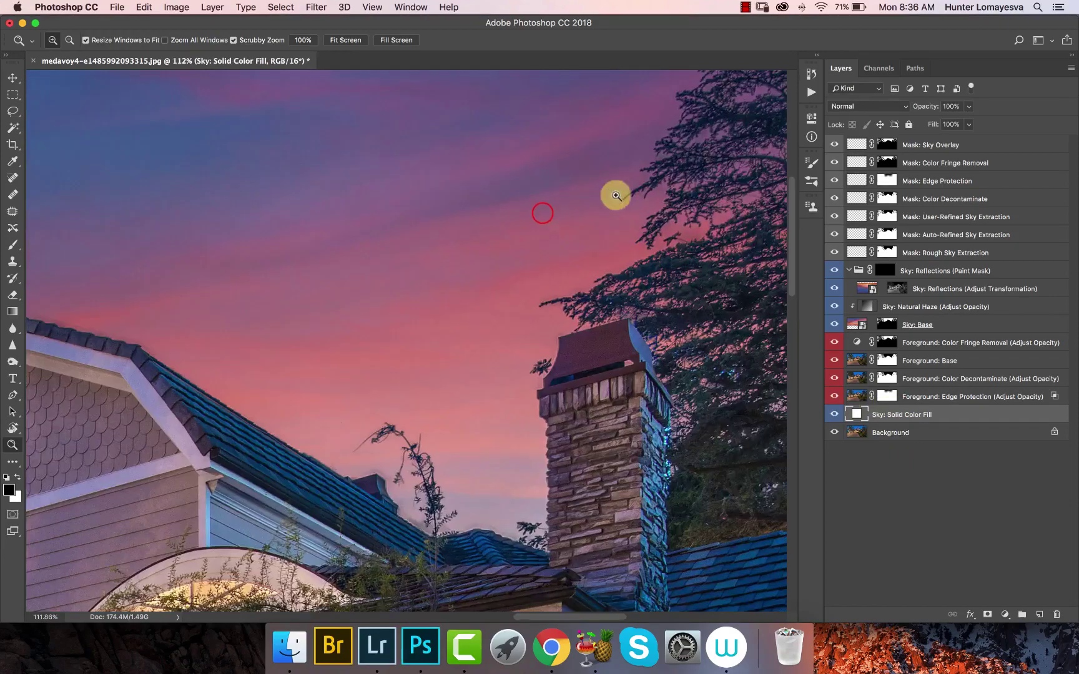
left_click_drag(683, 272, 661, 290)
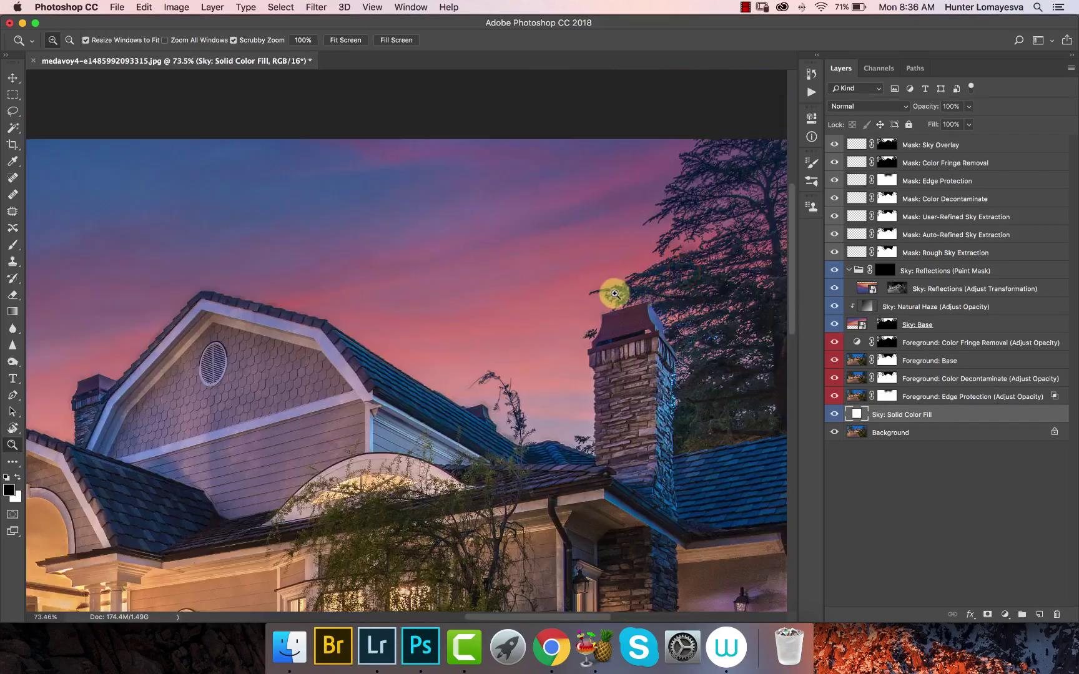
left_click(834, 415)
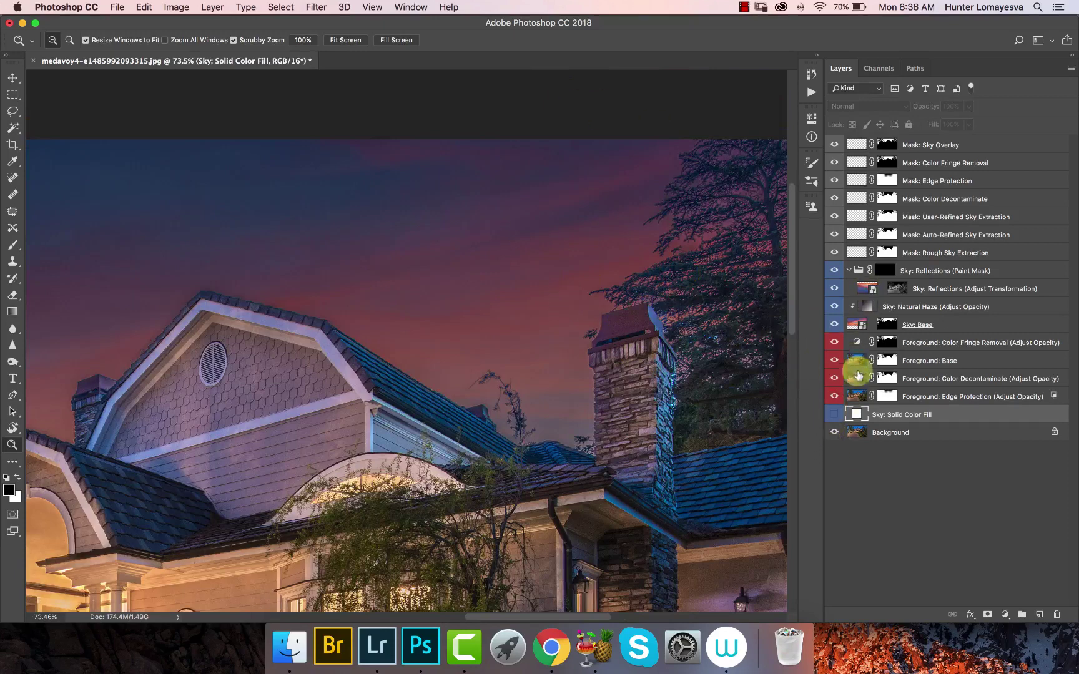
left_click(854, 329)
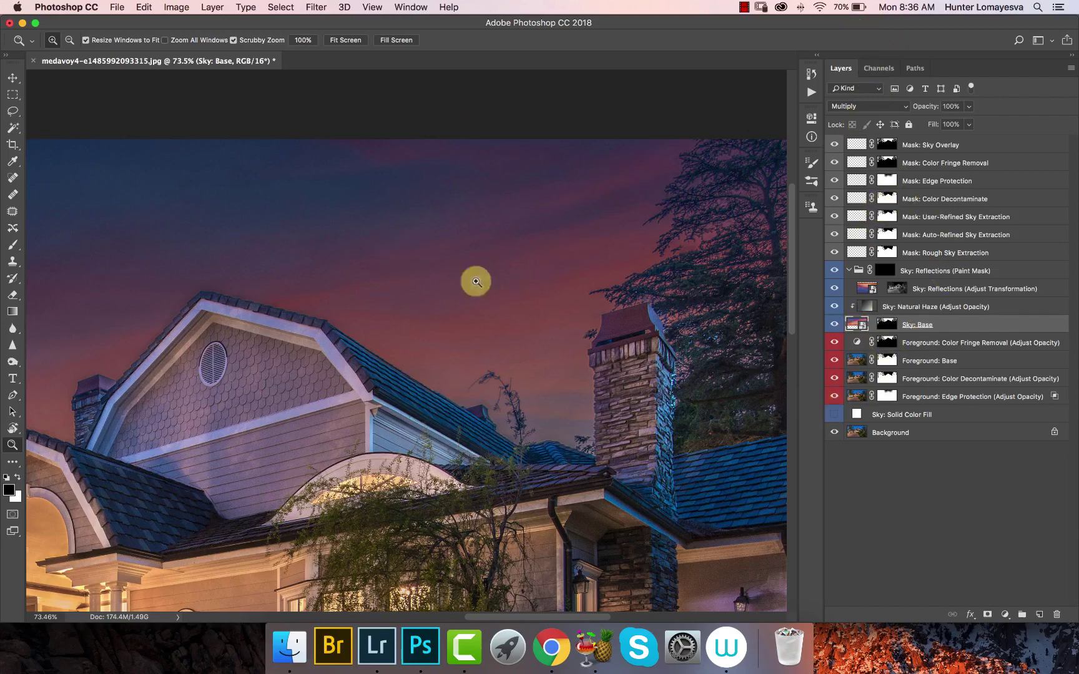
scroll(538, 333, "left", 10)
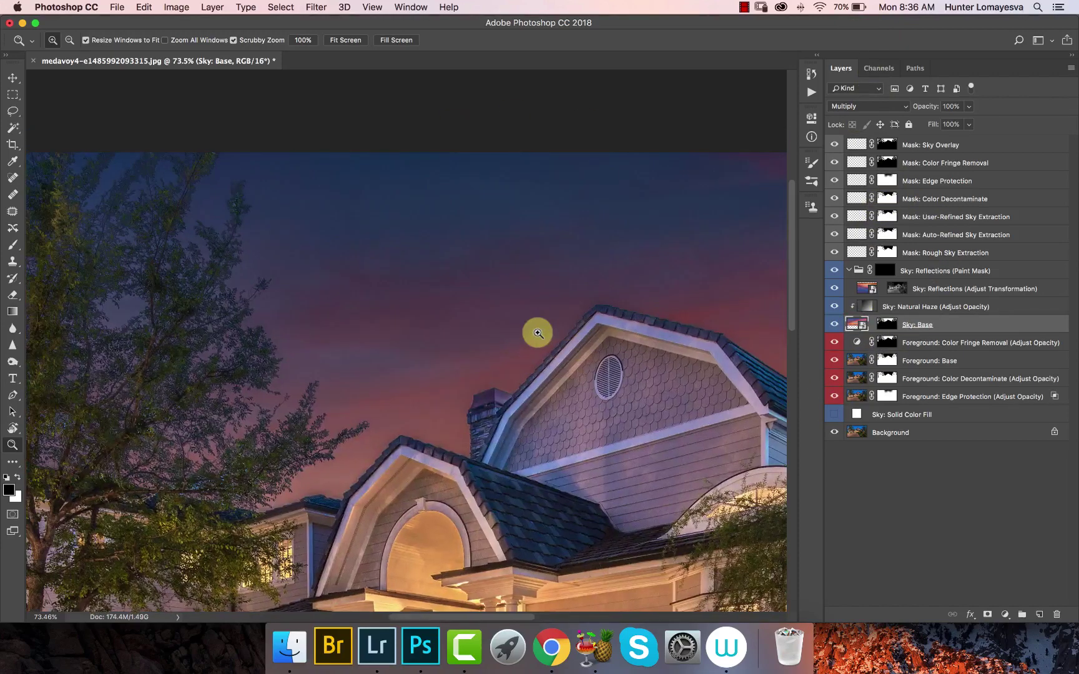
scroll(537, 333, "right", 3)
key("super+0")
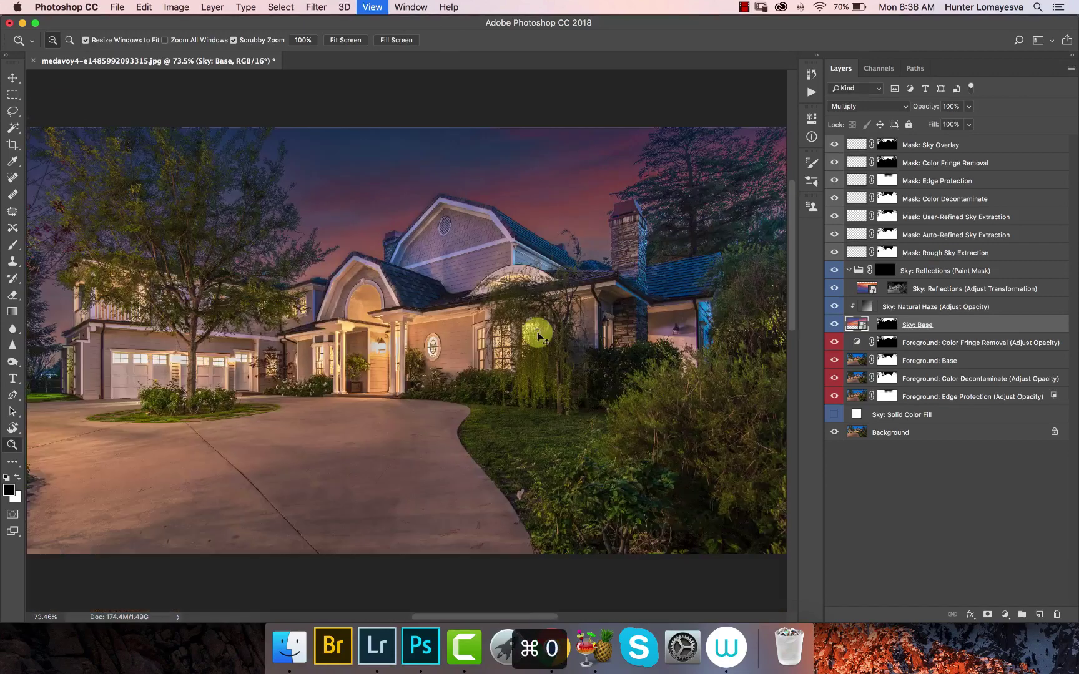
left_click(836, 414)
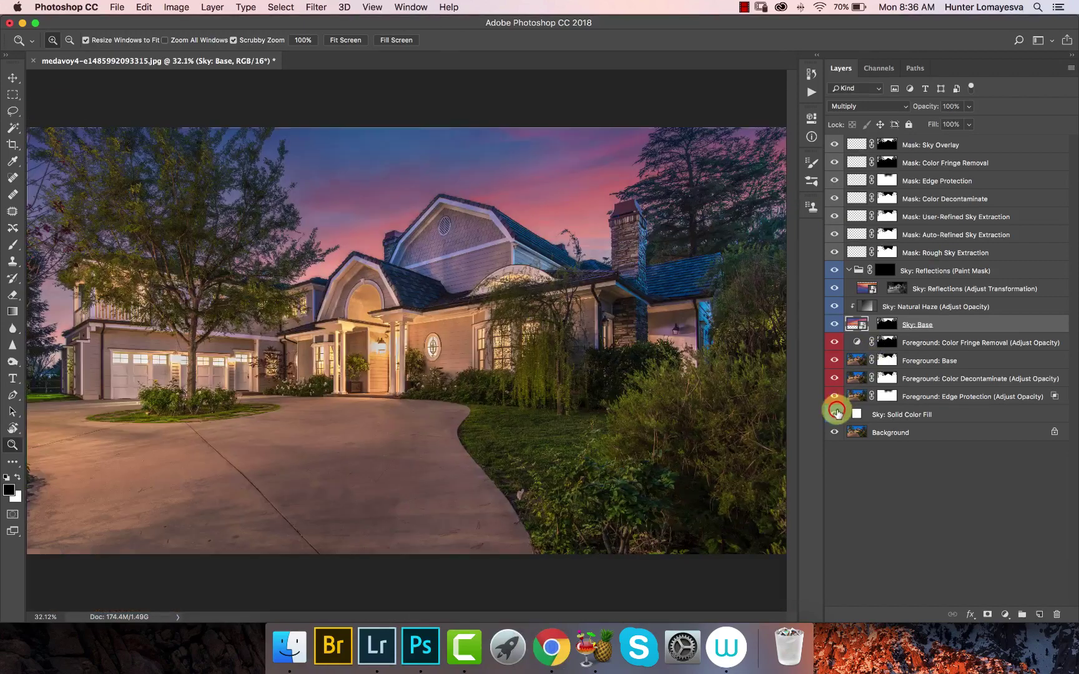
Display the layer mask of Foreground: Edge Protection (Adjust Opacity) on its own to examine its soft transition
left_click(949, 396)
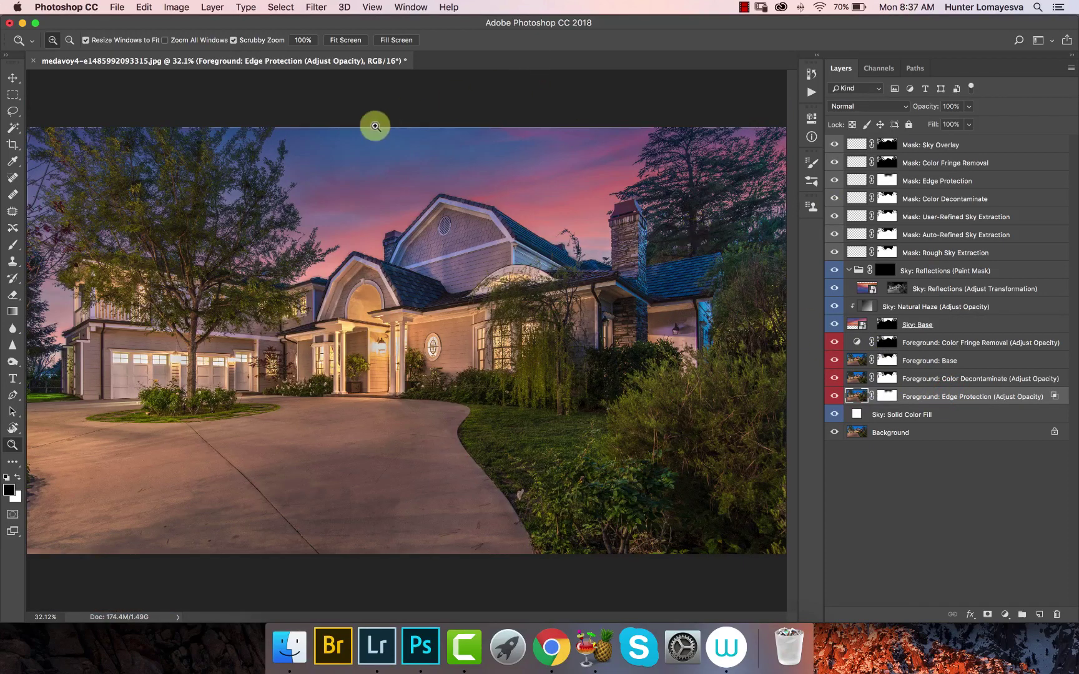
left_click(887, 396, "alt")
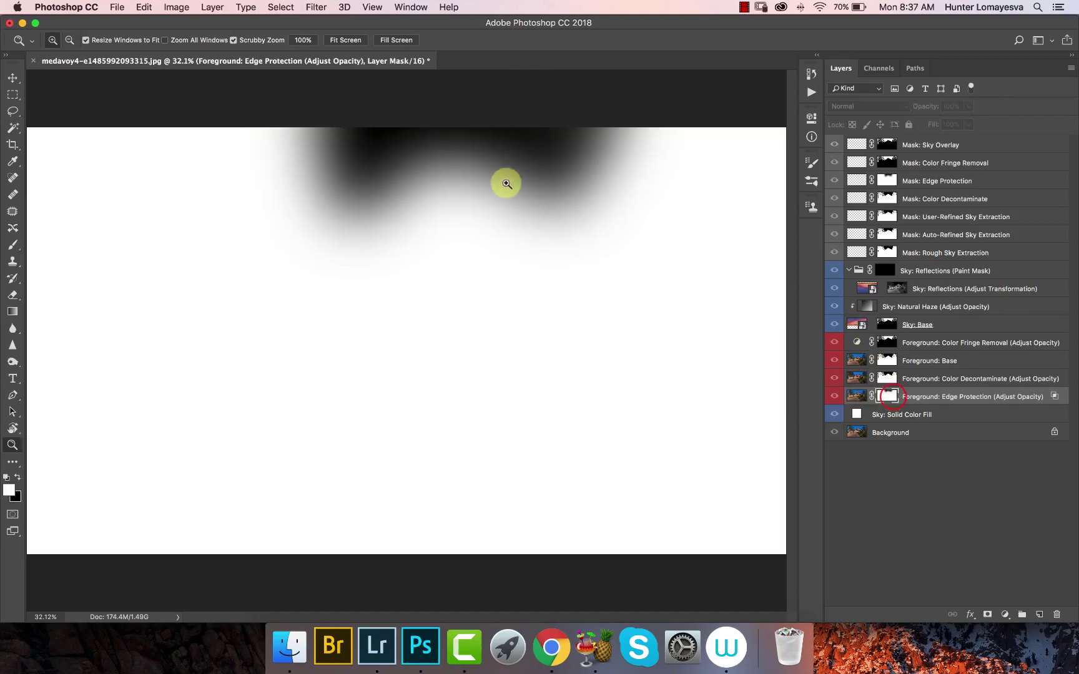
left_click_drag(443, 167, 438, 167)
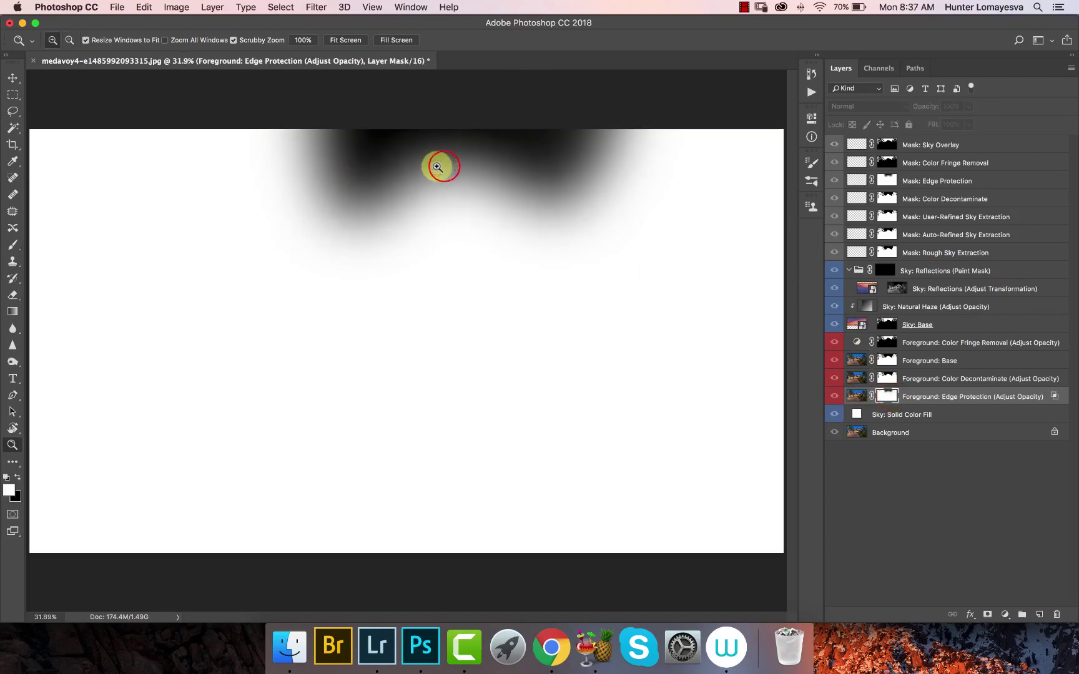
Leave the mask view and review the Blend If settings of the Foreground: Edge Protection layer without changing them
left_click(887, 396, "alt")
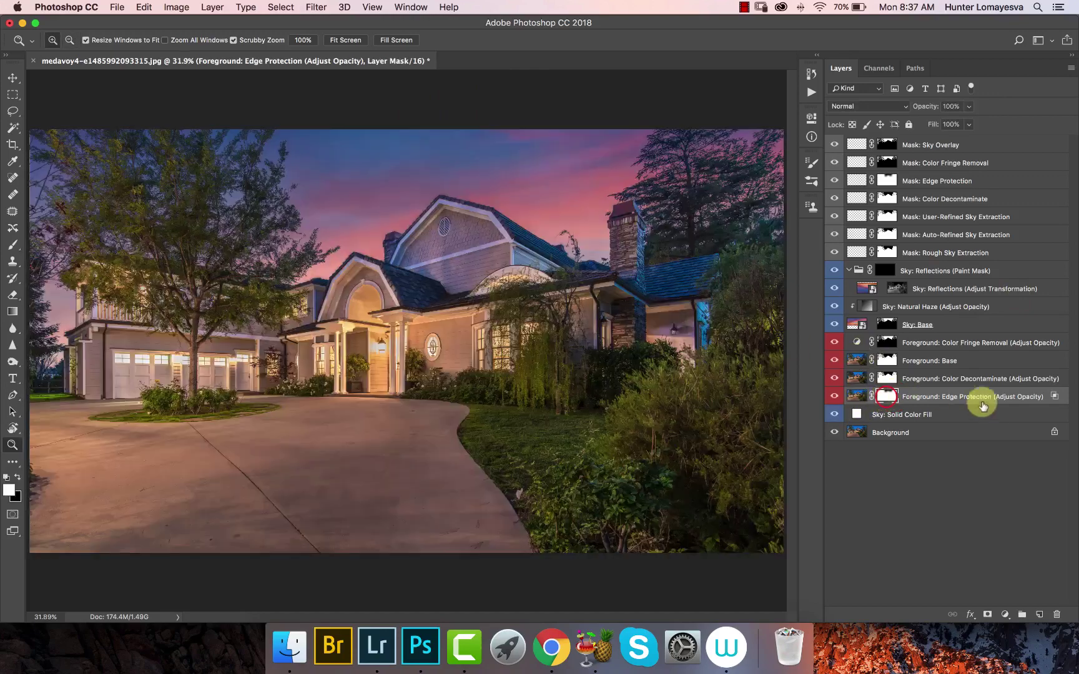
right_click(984, 405)
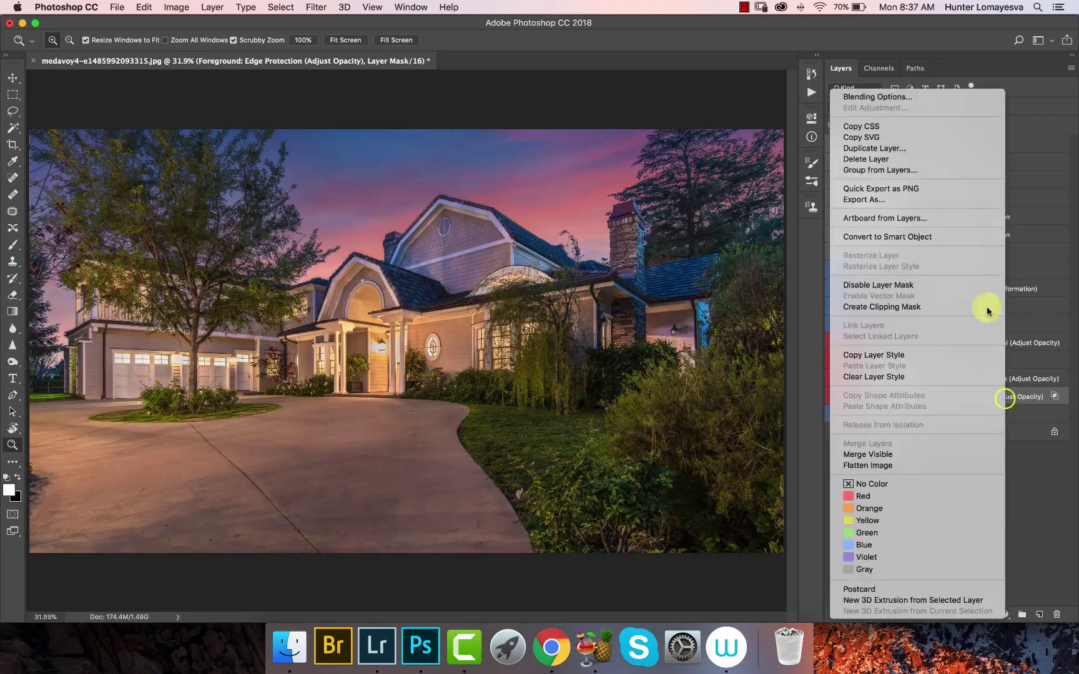
left_click(977, 98)
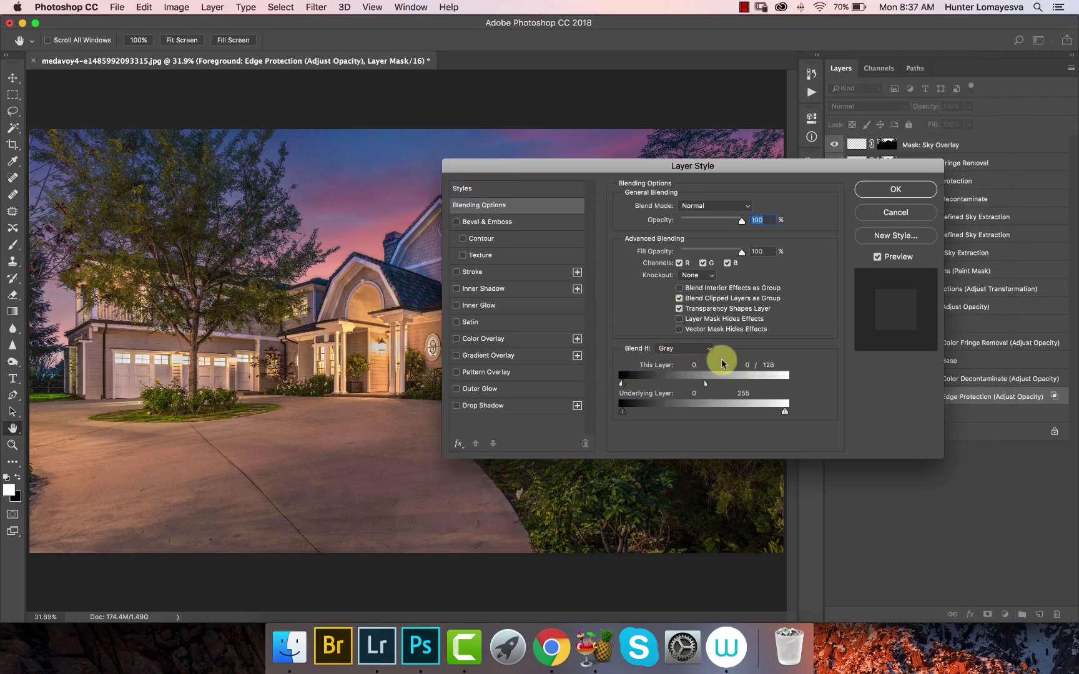
left_click(877, 213)
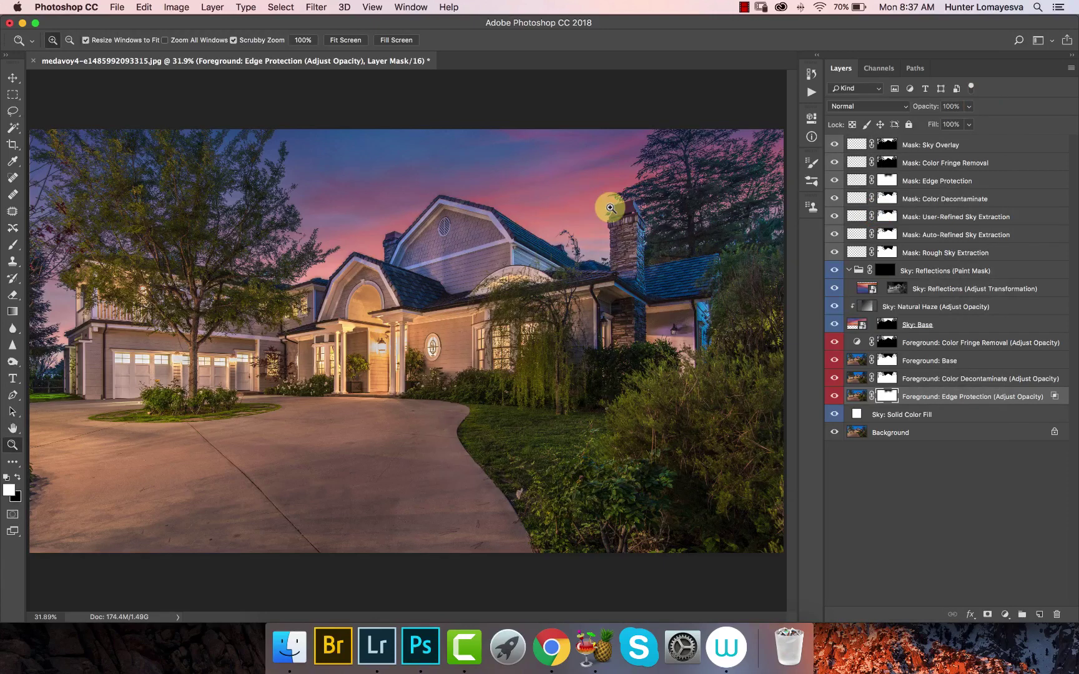
left_click_drag(611, 208, 603, 206)
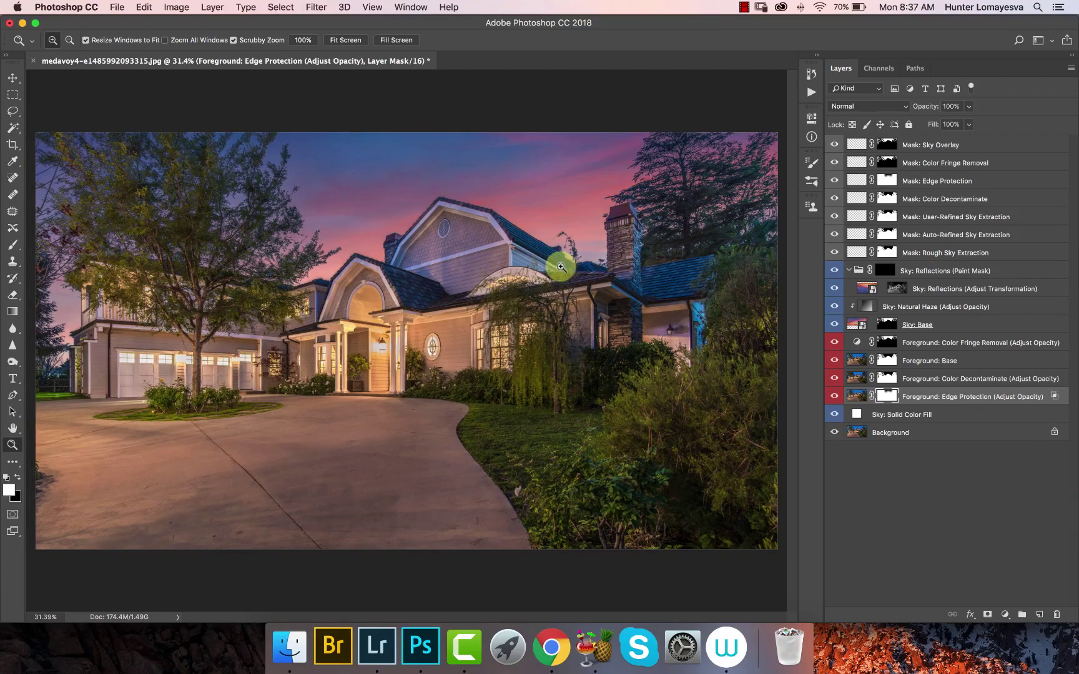
Compare the image with the Foreground: Edge Protection layer hidden and shown, and set the layer's opacity to 45%
left_click(836, 395)
left_click(837, 396)
left_click(836, 395)
left_click(837, 396)
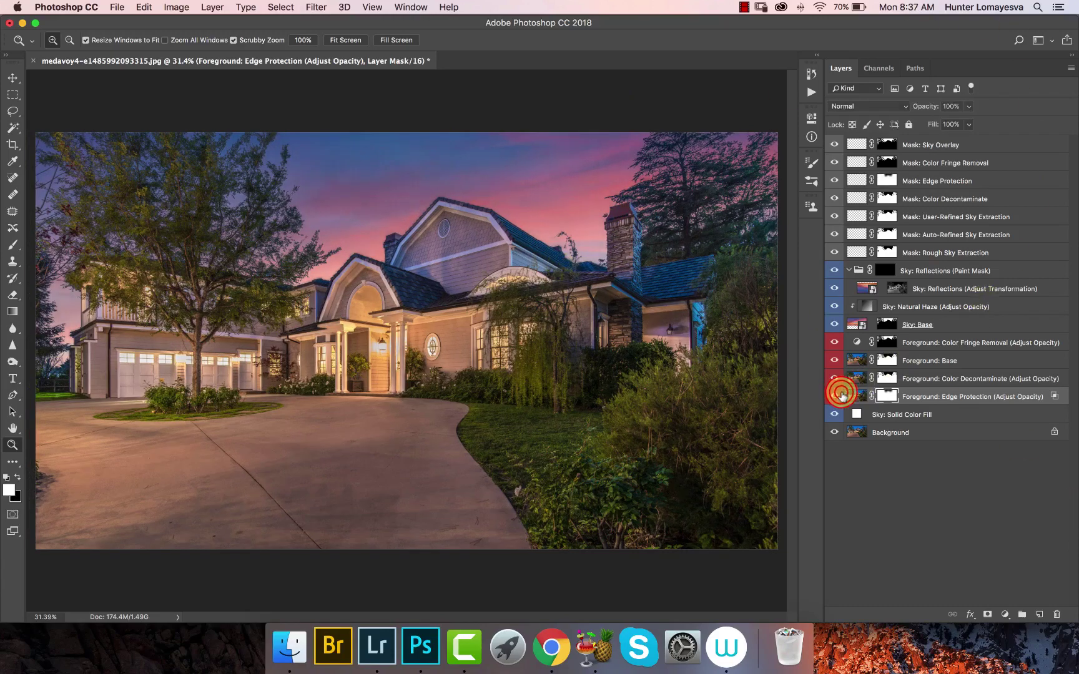
left_click(836, 395)
left_click(837, 395)
left_click(837, 396)
left_click(836, 396)
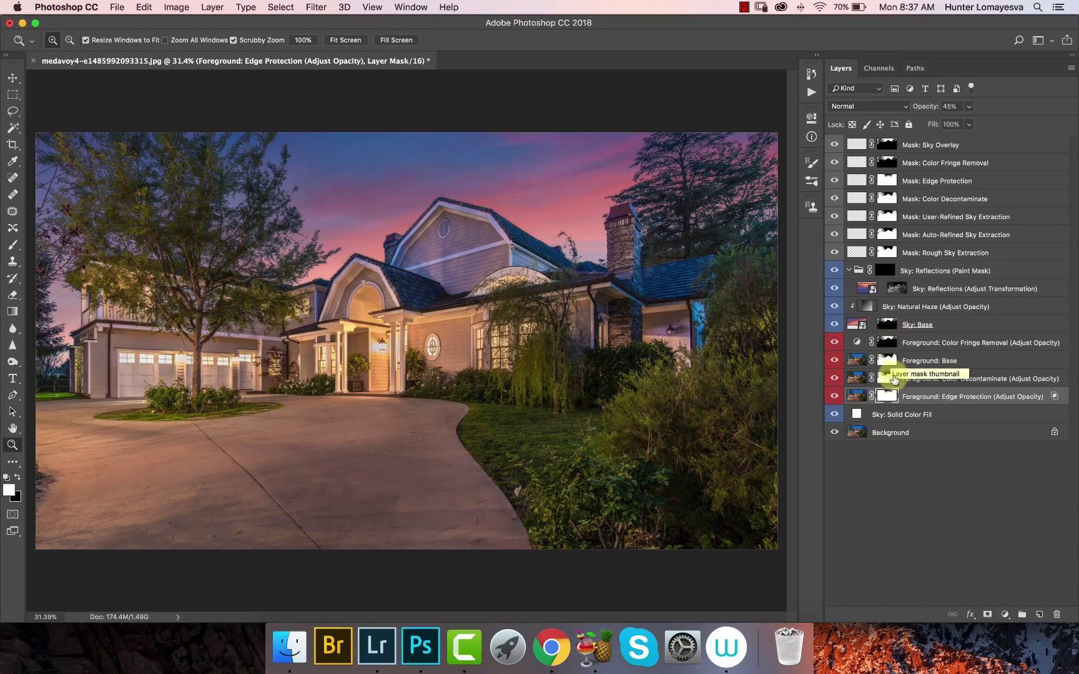
Examine the Foreground: Color Decontaminate layer around the tree and roofline with its mask temporarily disabled, and look up the Matting commands
left_click(936, 380)
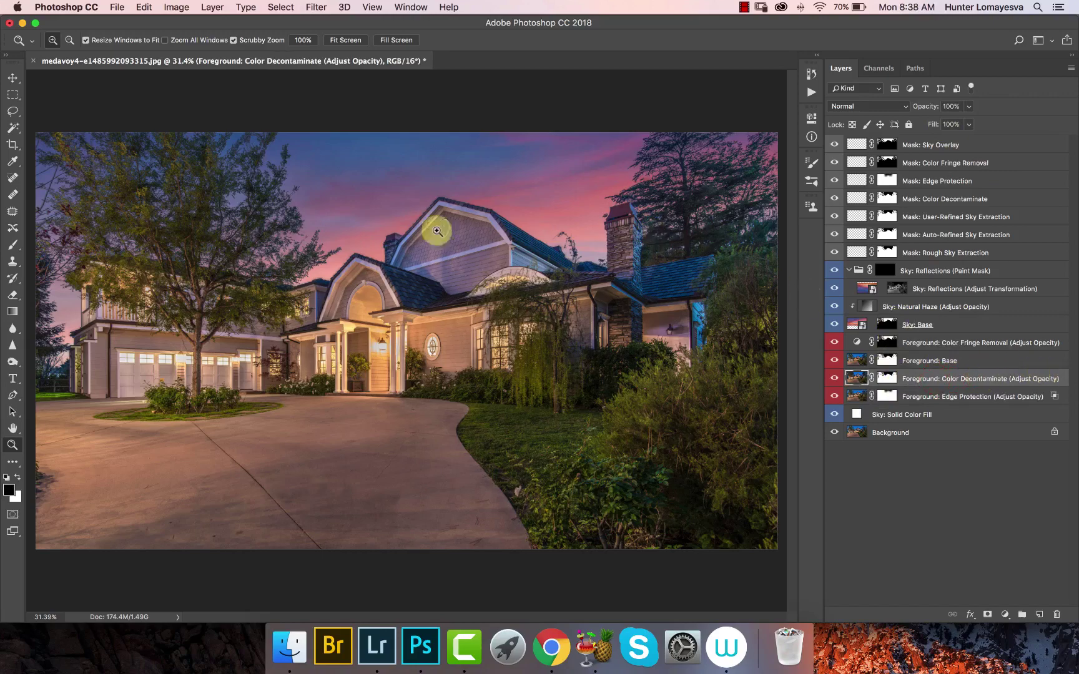
left_click_drag(340, 241, 434, 248)
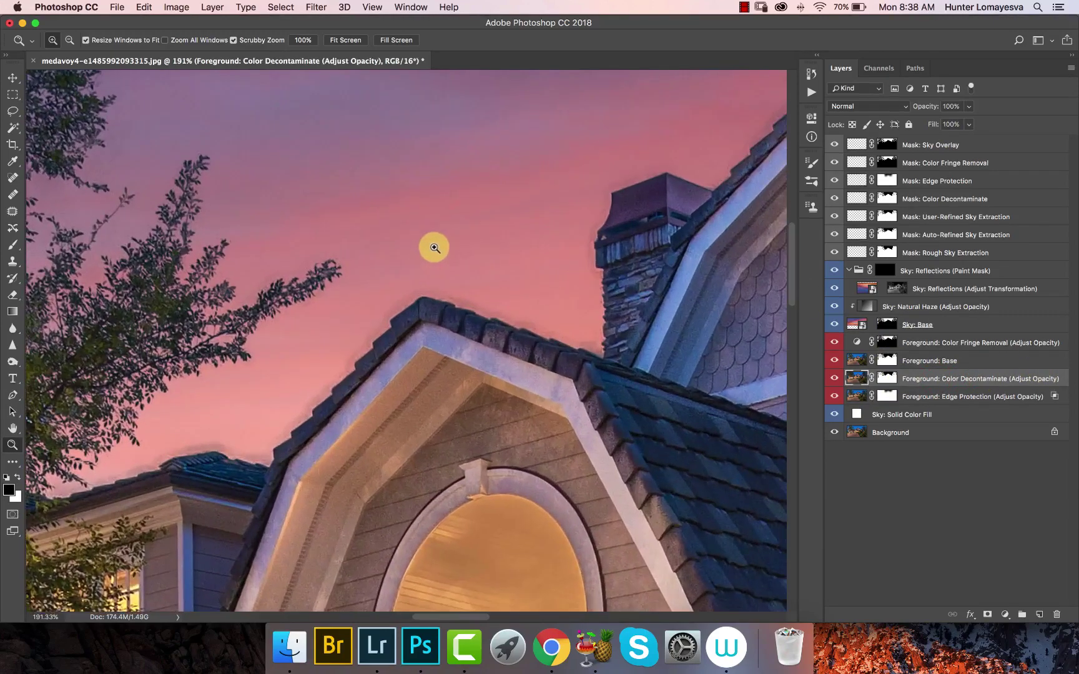
left_click(893, 381, "shift")
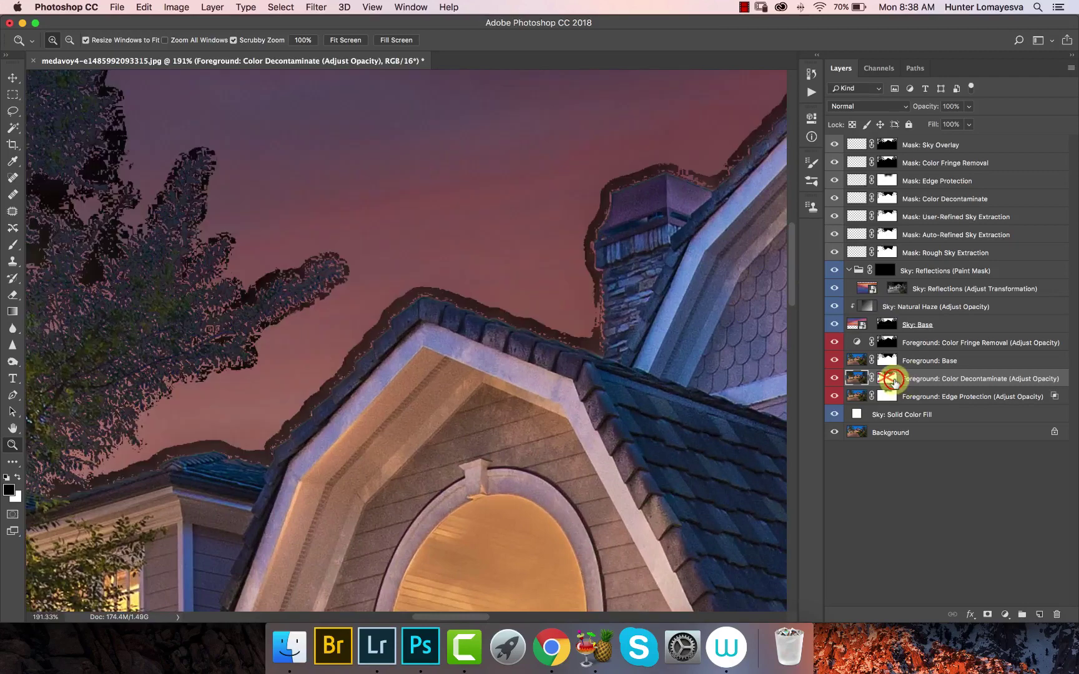
scroll(594, 347, "left", 5)
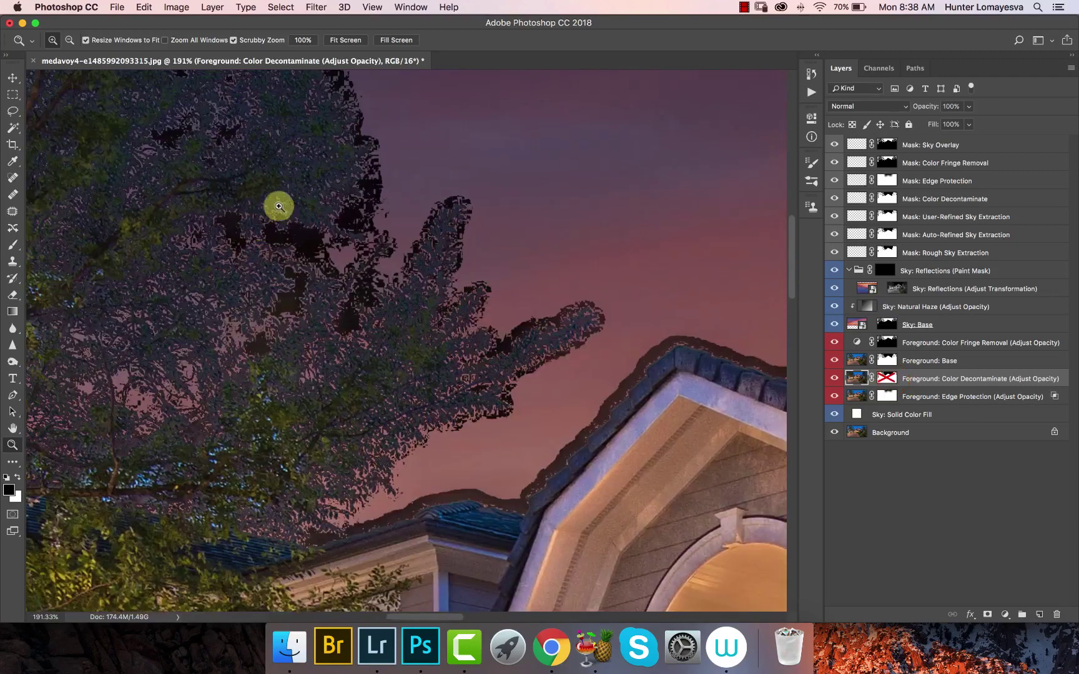
left_click(213, 7)
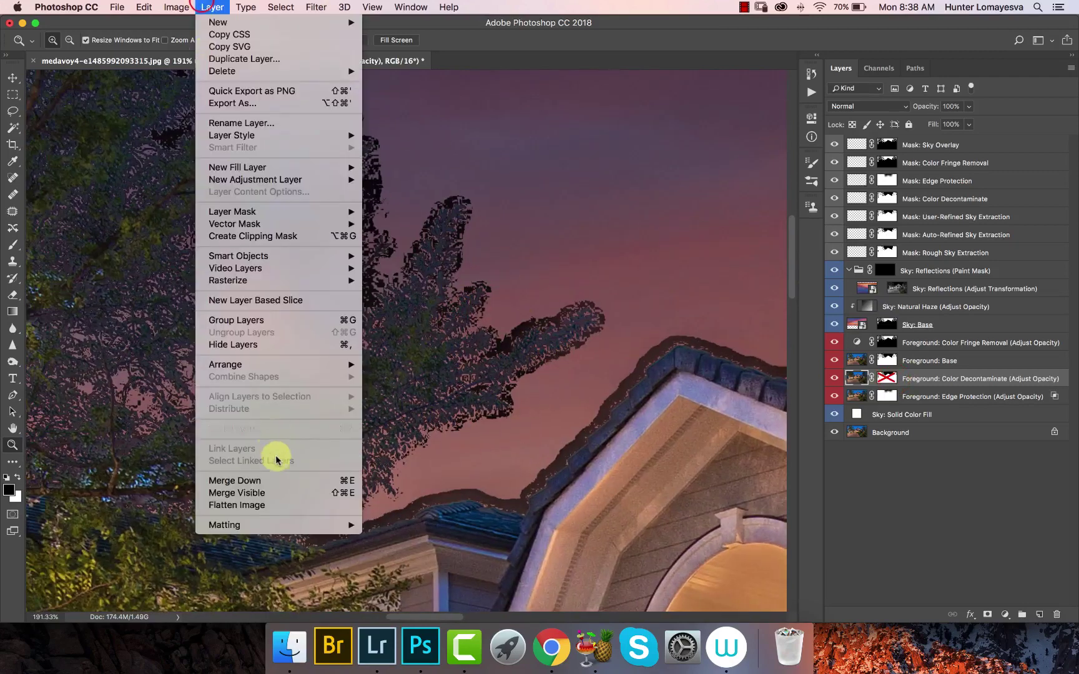
mouse_move(279, 528)
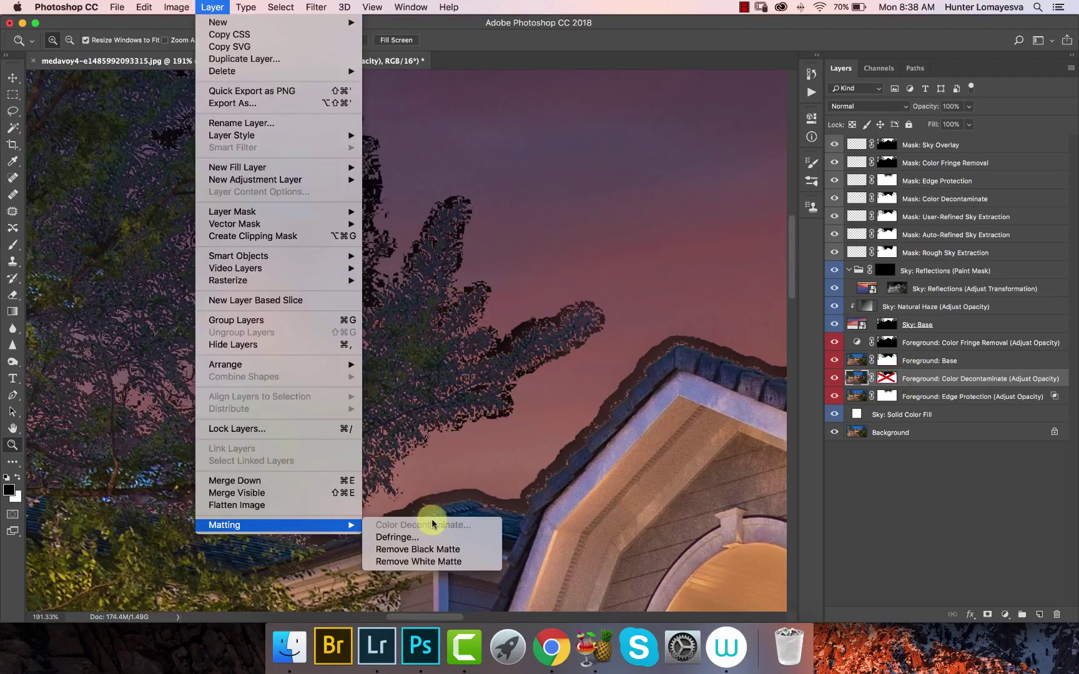
left_click(212, 7)
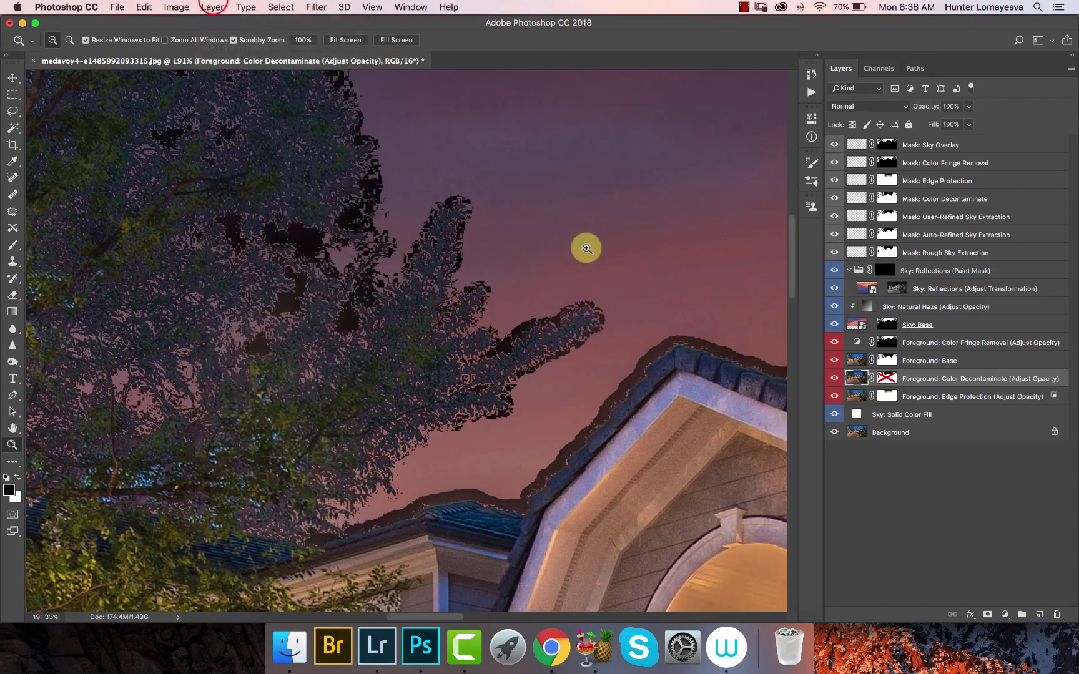
left_click(887, 378, "shift")
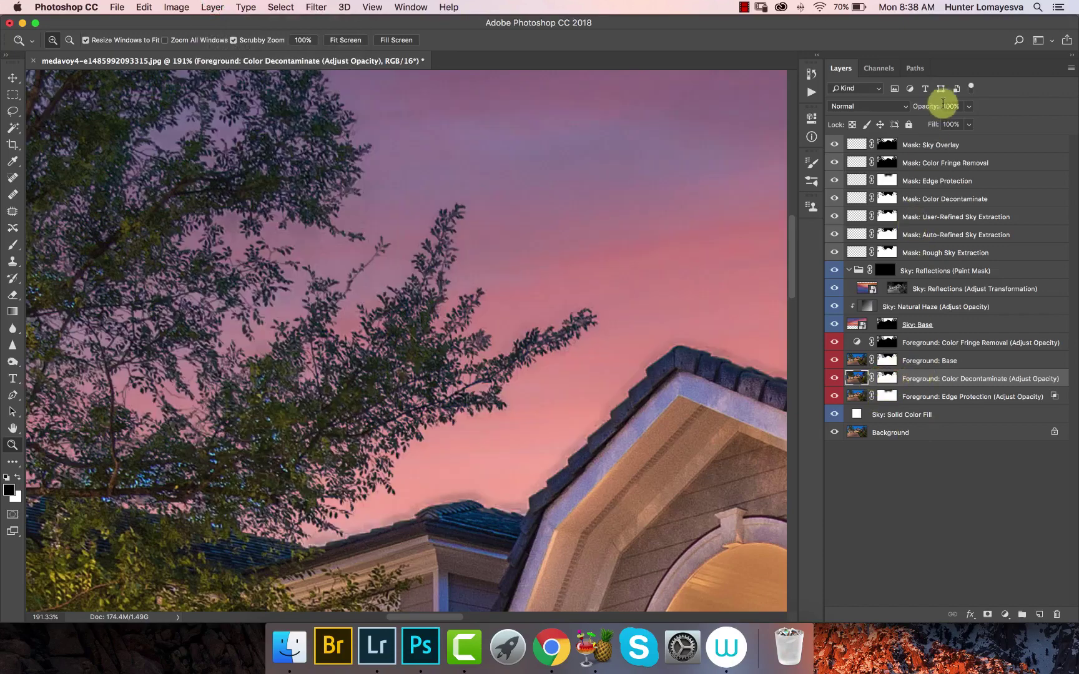
Set the opacity of the Foreground: Color Decontaminate layer to 45%
key("Return")
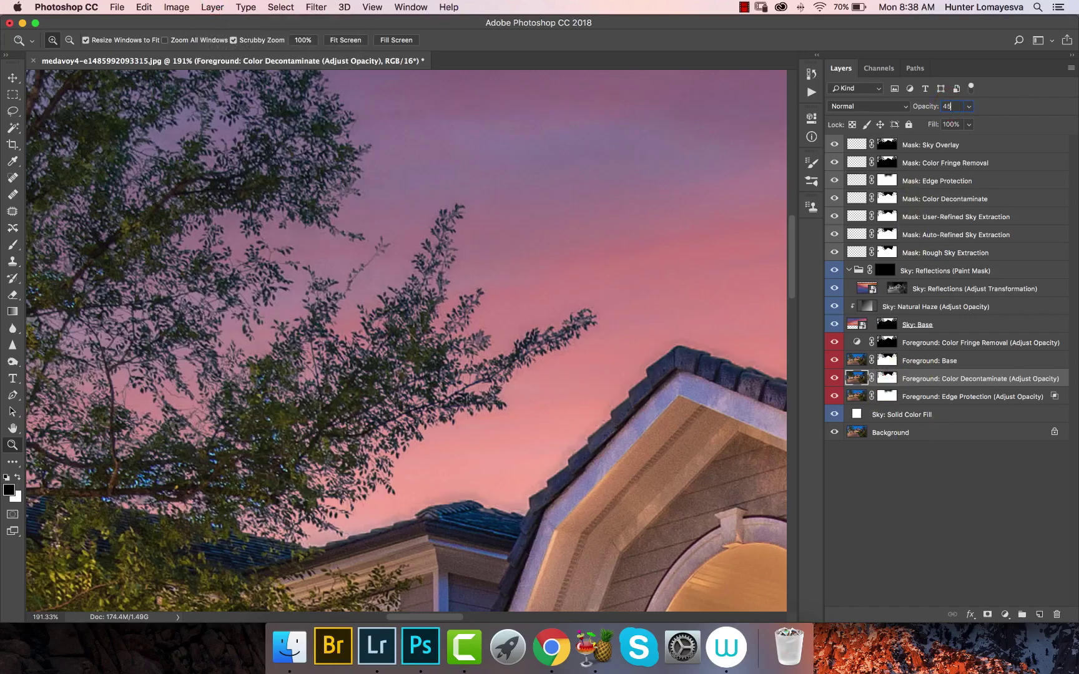
scroll(572, 260, "down", 3)
scroll(572, 260, "right", 2)
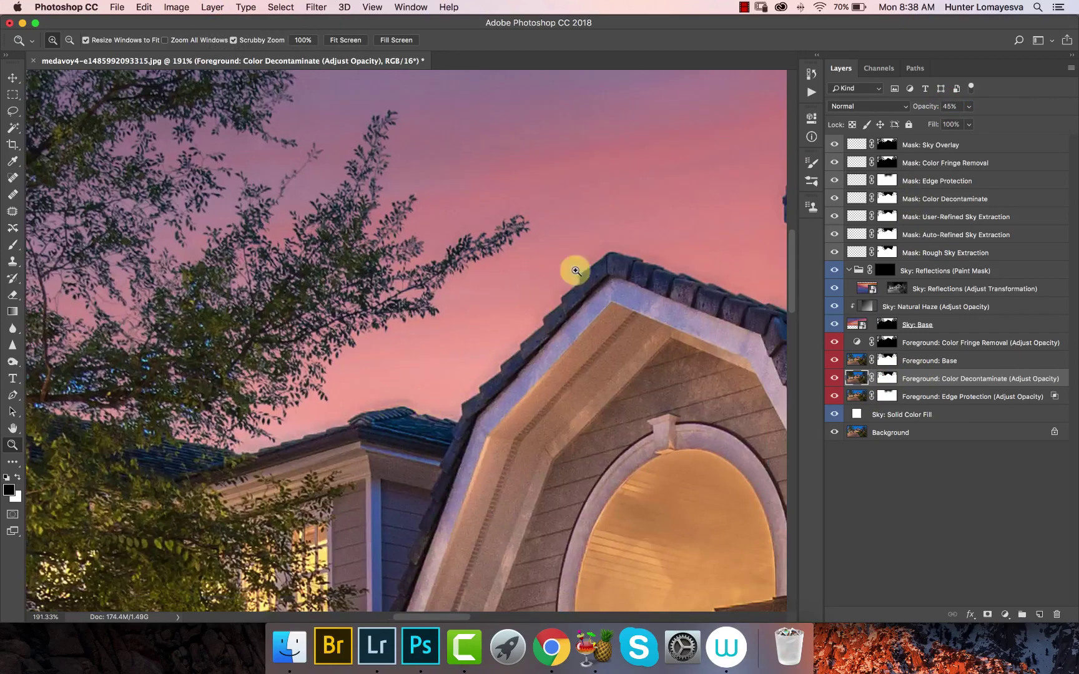
Apply Levels to the Foreground: Color Decontaminate layer's mask with a black input level of 30, and return to the normal image view
left_click(884, 378, "alt")
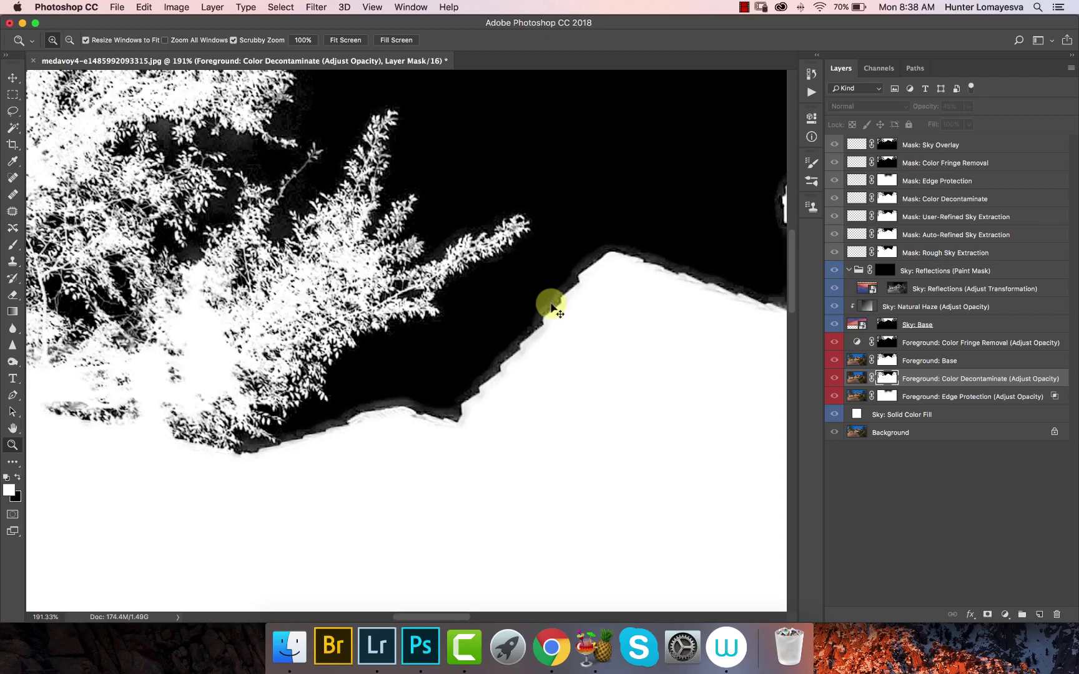
key("super+l")
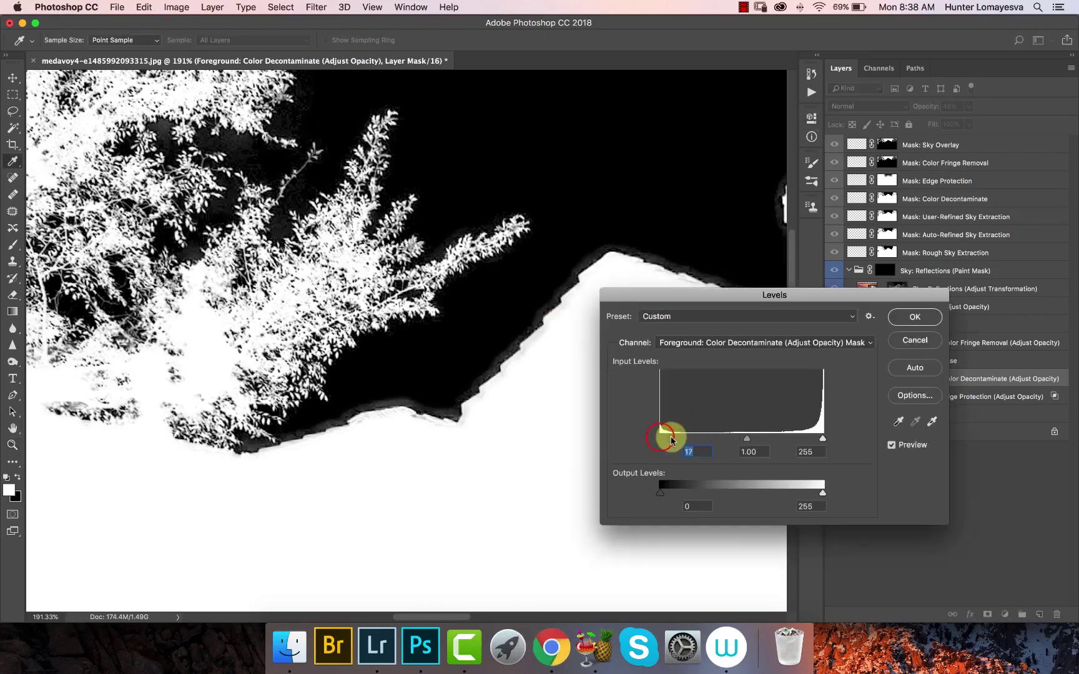
left_click_drag(672, 439, 680, 440)
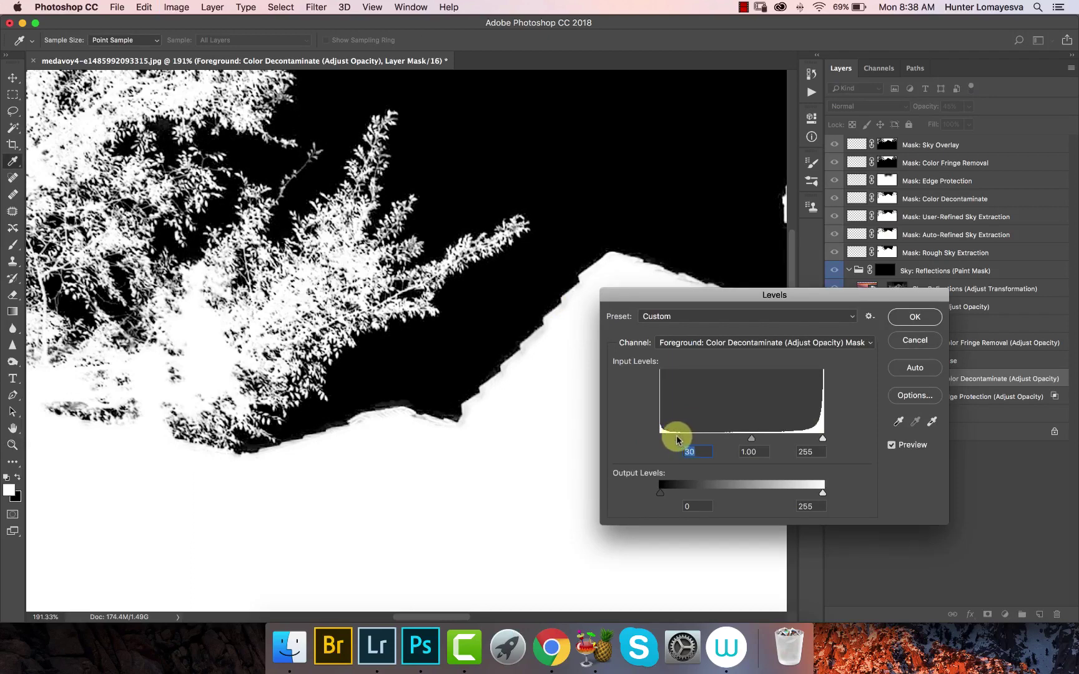
left_click(904, 315)
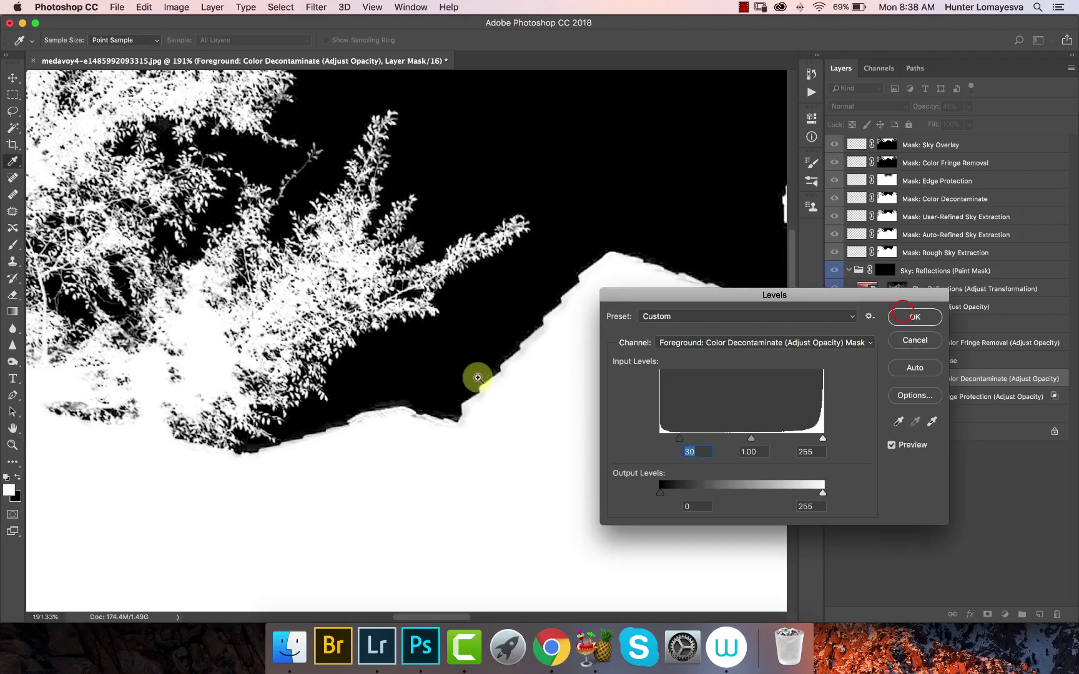
left_click(883, 384, "alt")
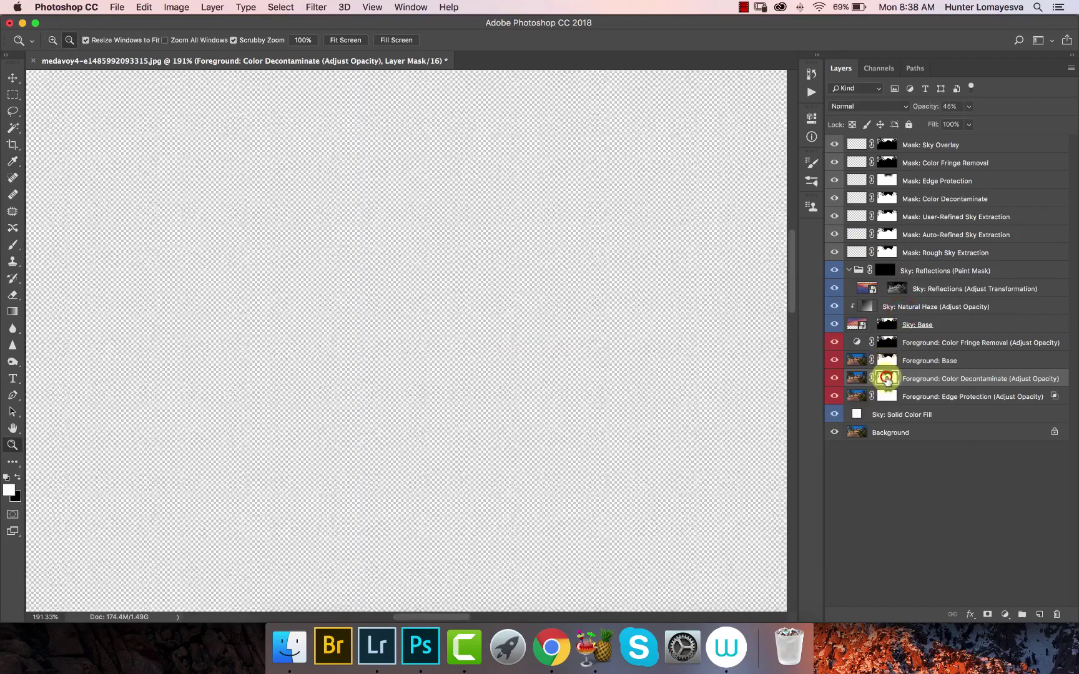
Check the roof and tree edges against the sky and set the Foreground: Color Decontaminate layer's opacity to 75%
scroll(502, 398, "right", 10)
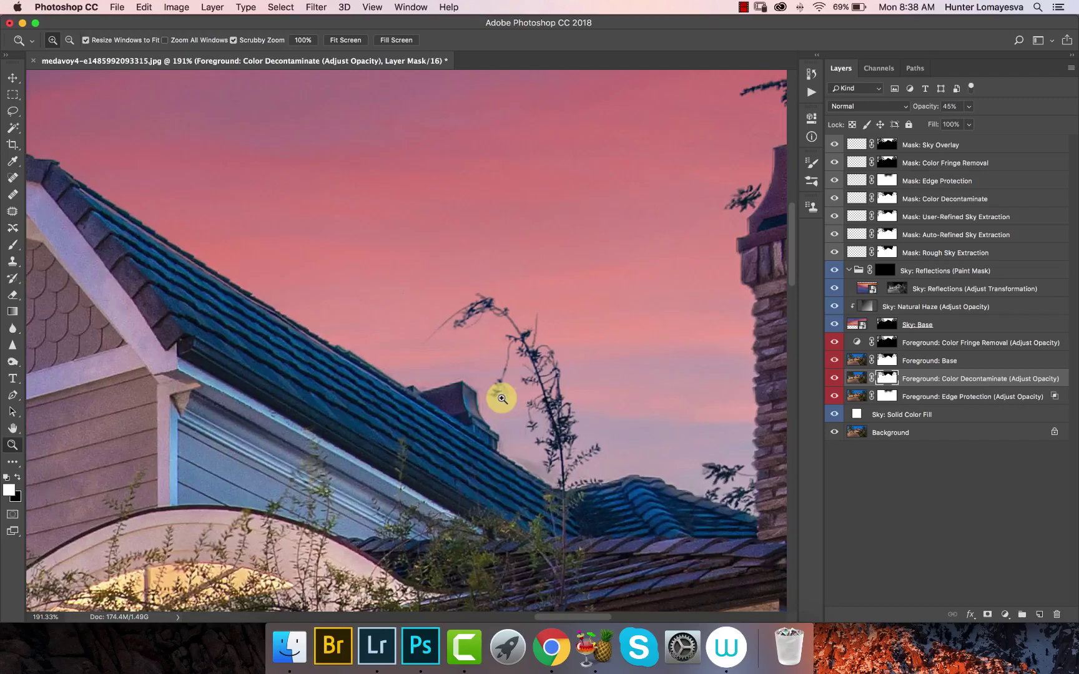
scroll(502, 398, "right", 5)
scroll(502, 398, "up", 8)
key("super+0")
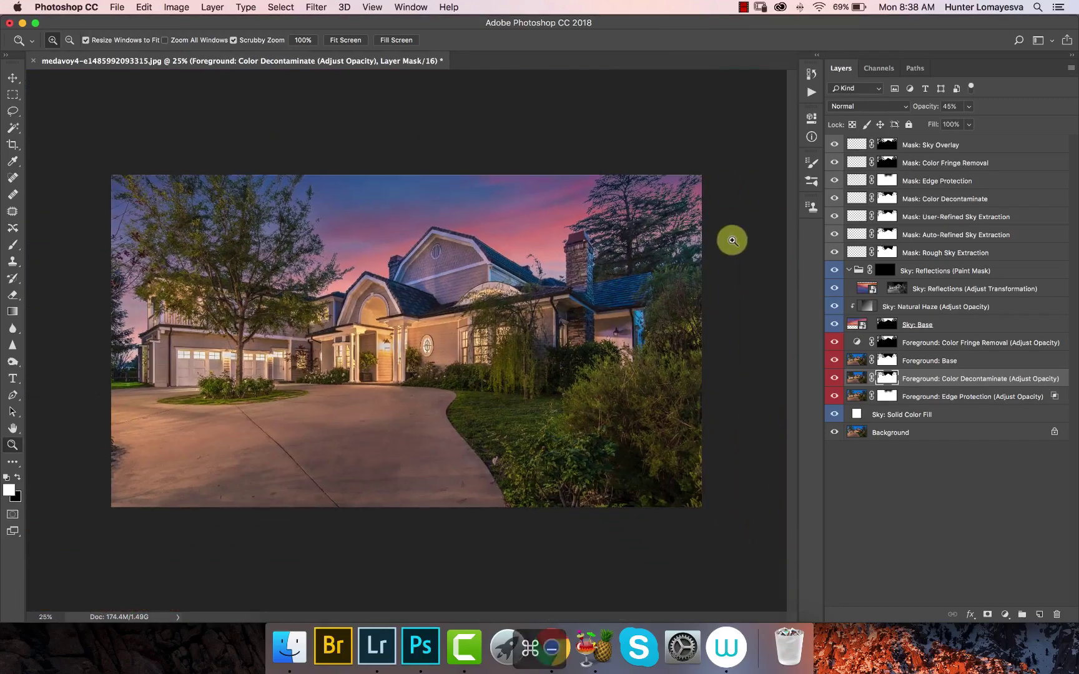
left_click(265, 179)
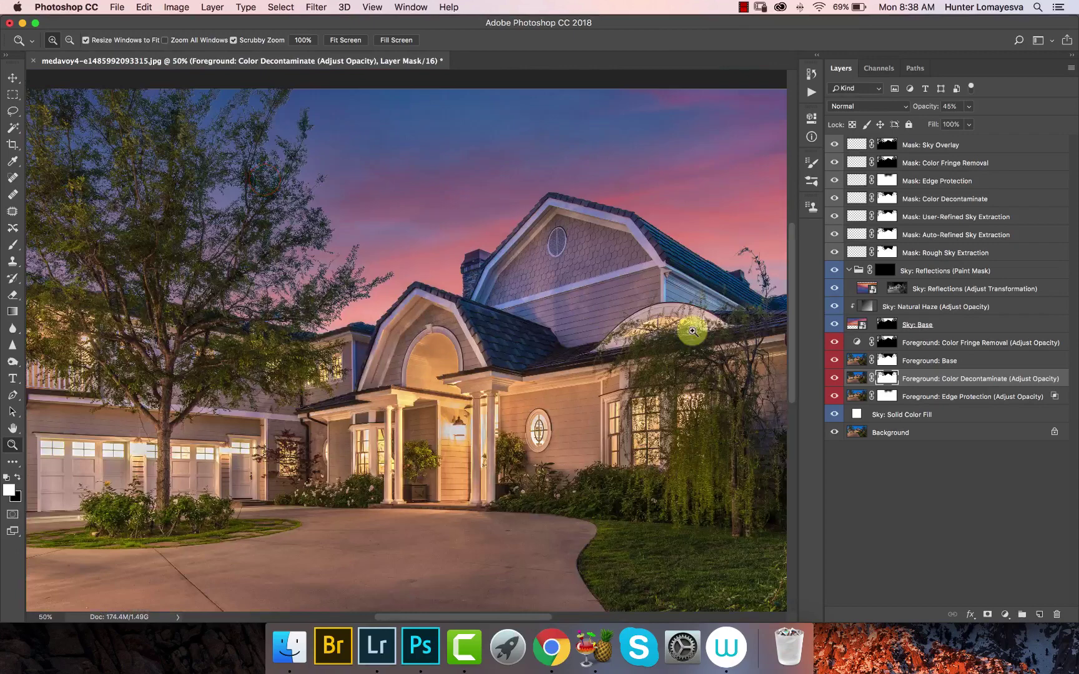
key("super+minus")
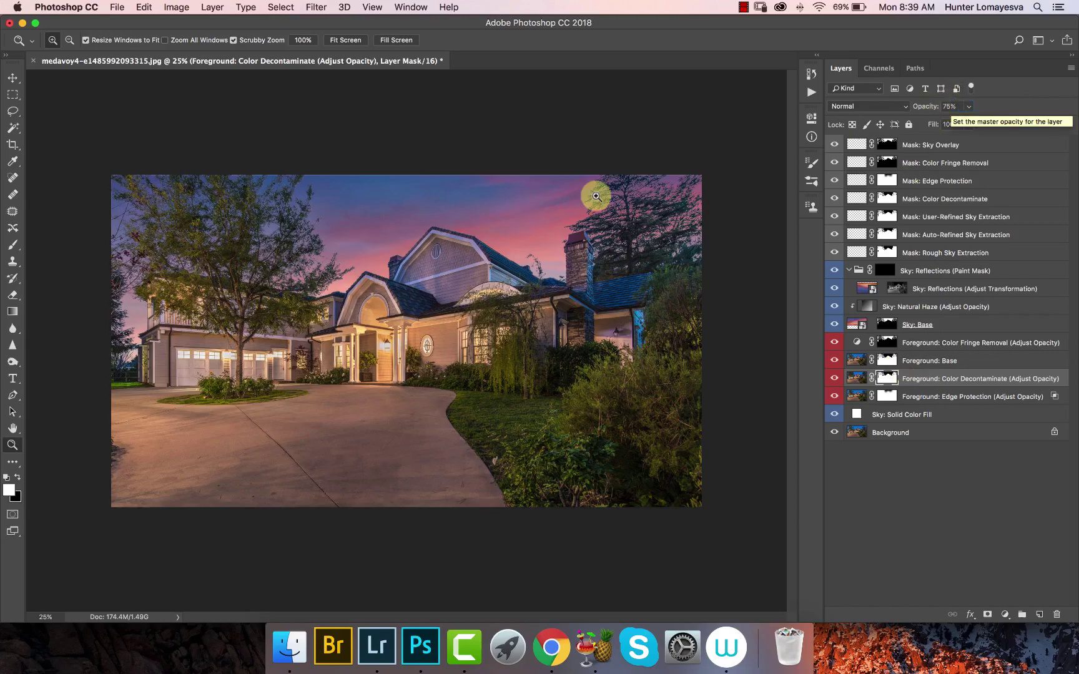
left_click(252, 181)
left_click(251, 181)
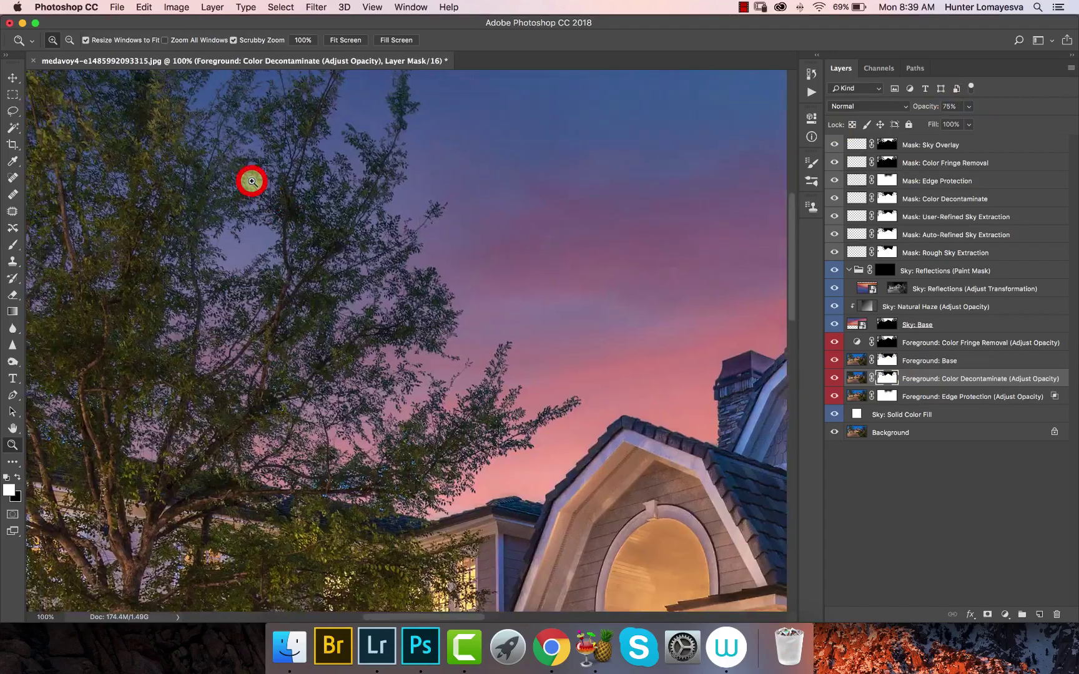
key("super+minus")
key("super+minus")
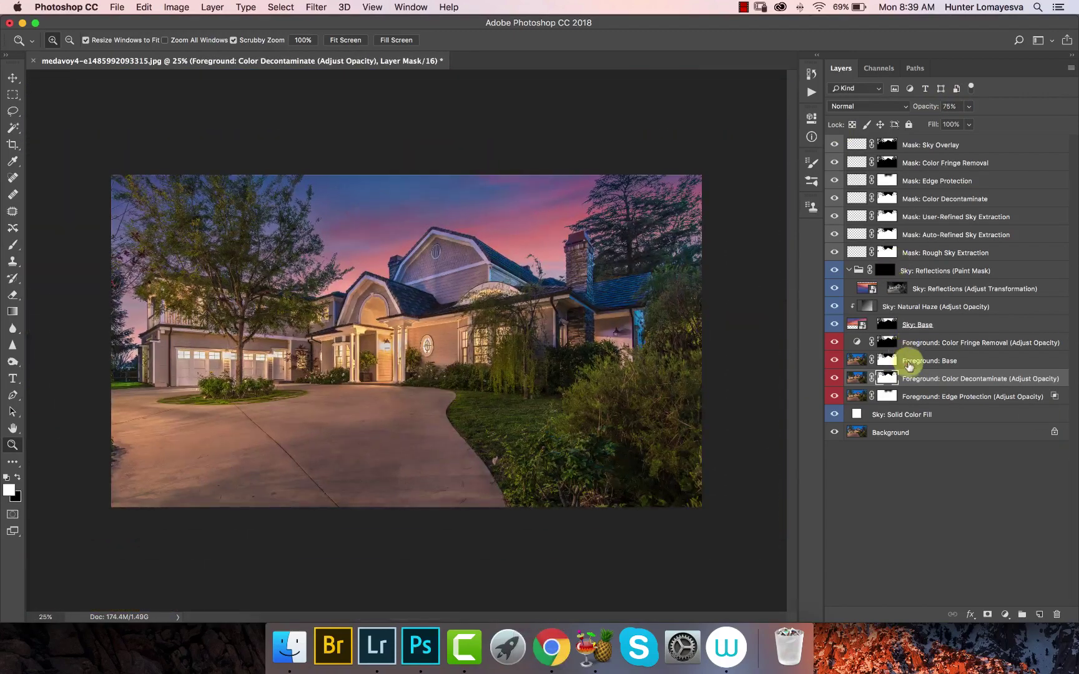
Compare the image with the Foreground: Base layer hidden and shown
left_click(908, 362)
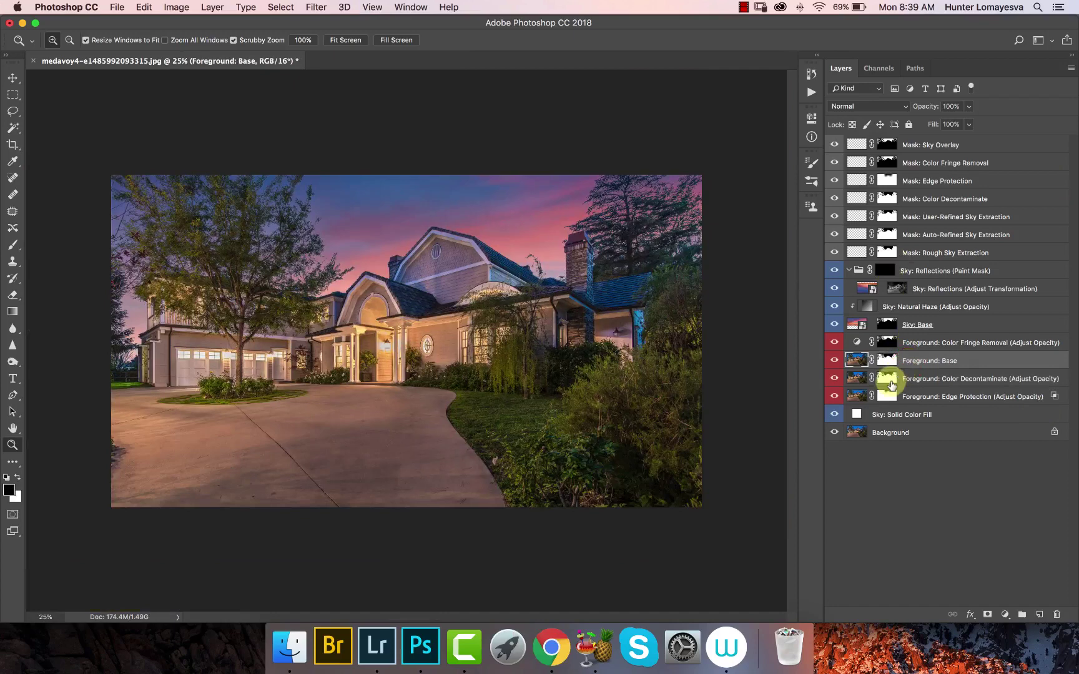
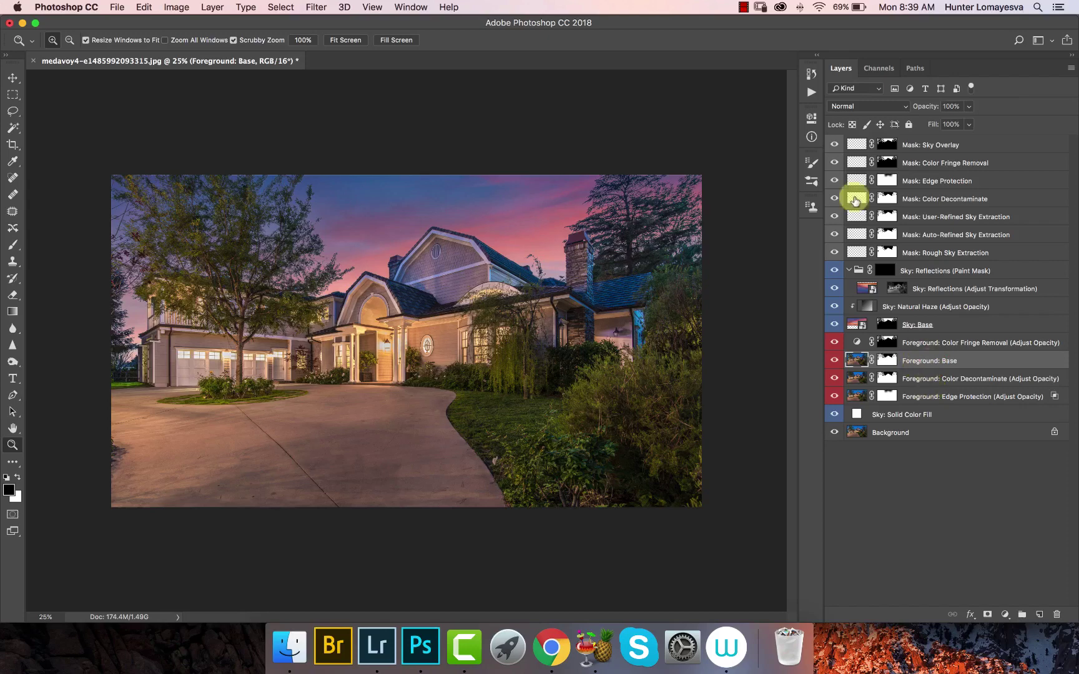
left_click(829, 356)
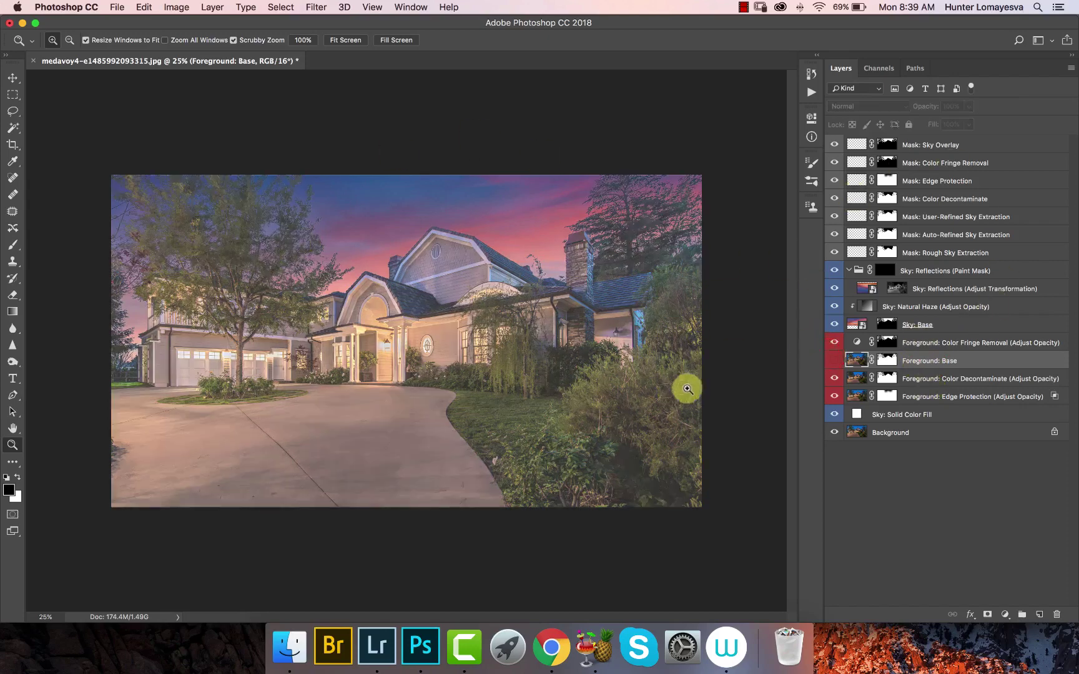
left_click(835, 360)
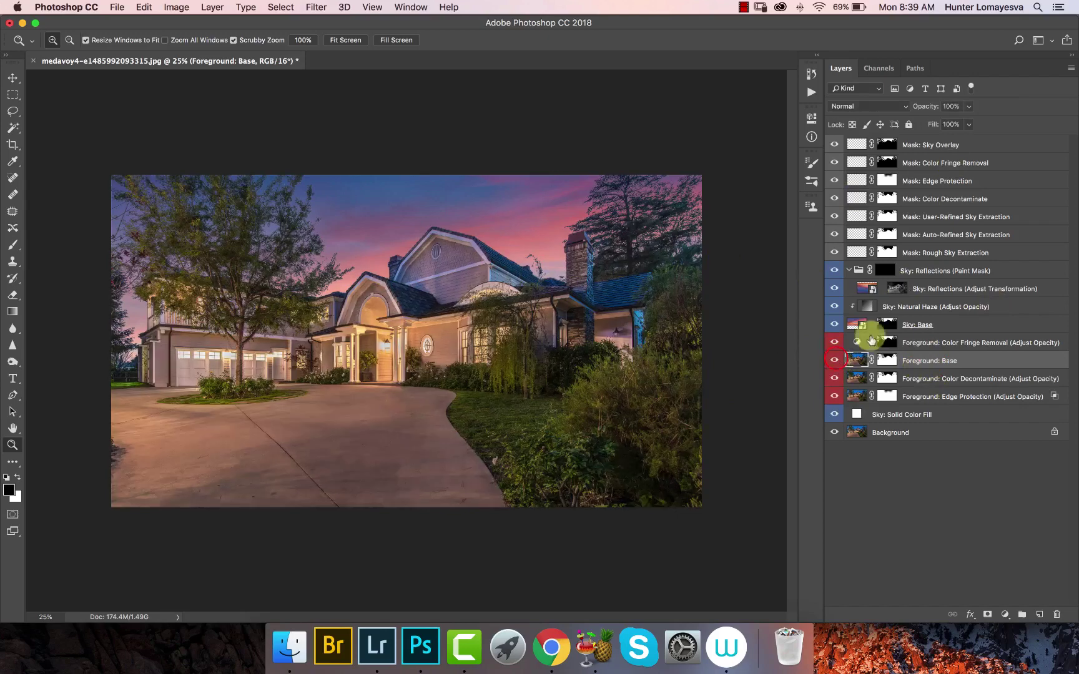
Set the opacity of the Foreground: Color Fringe Removal layer to 0% to inspect the tree and roof edges beside the garage
left_click(934, 344)
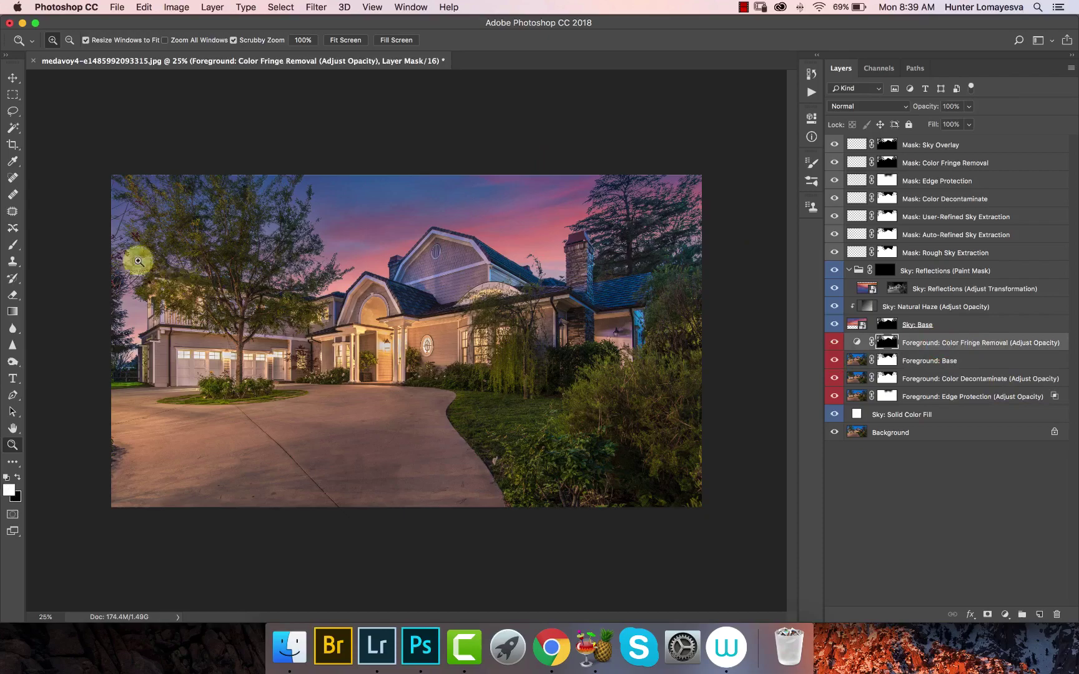
left_click(102, 320)
left_click(101, 321)
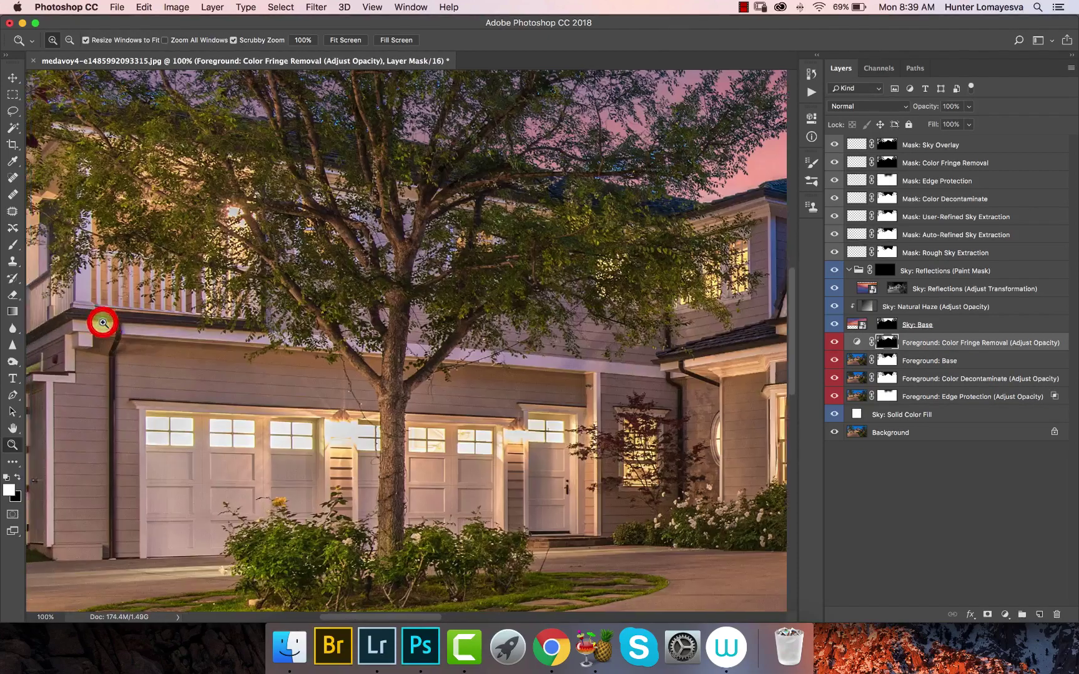
left_click(101, 321)
left_click(357, 330)
scroll(358, 334, "down", 10)
scroll(358, 335, "left", 4)
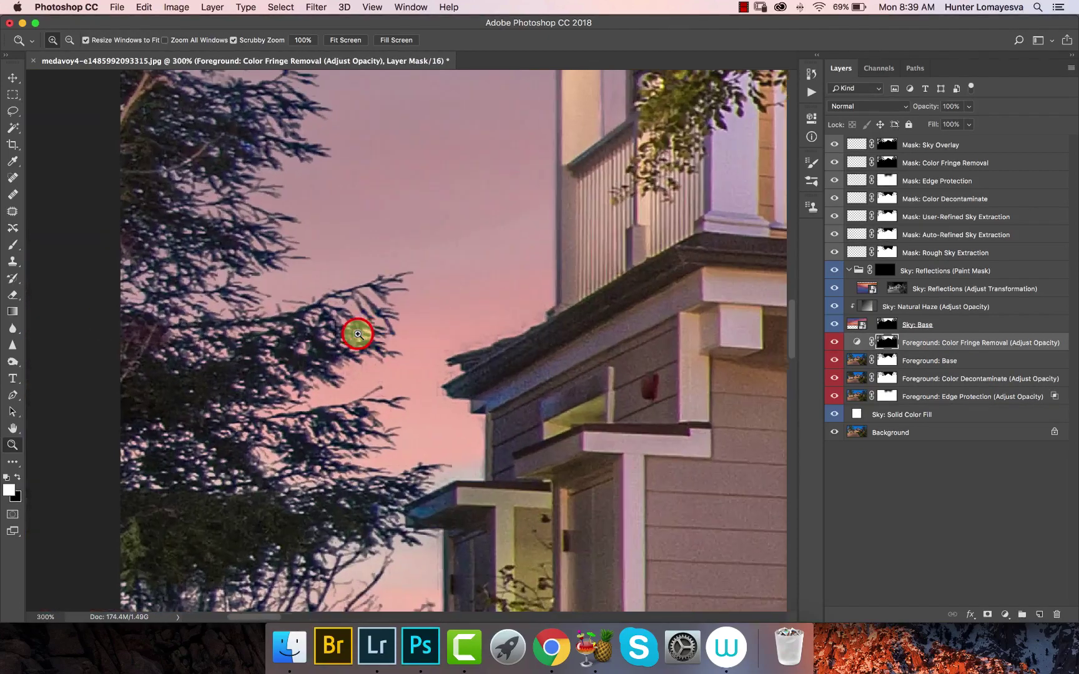
scroll(358, 334, "up", 2)
scroll(358, 334, "right", 1)
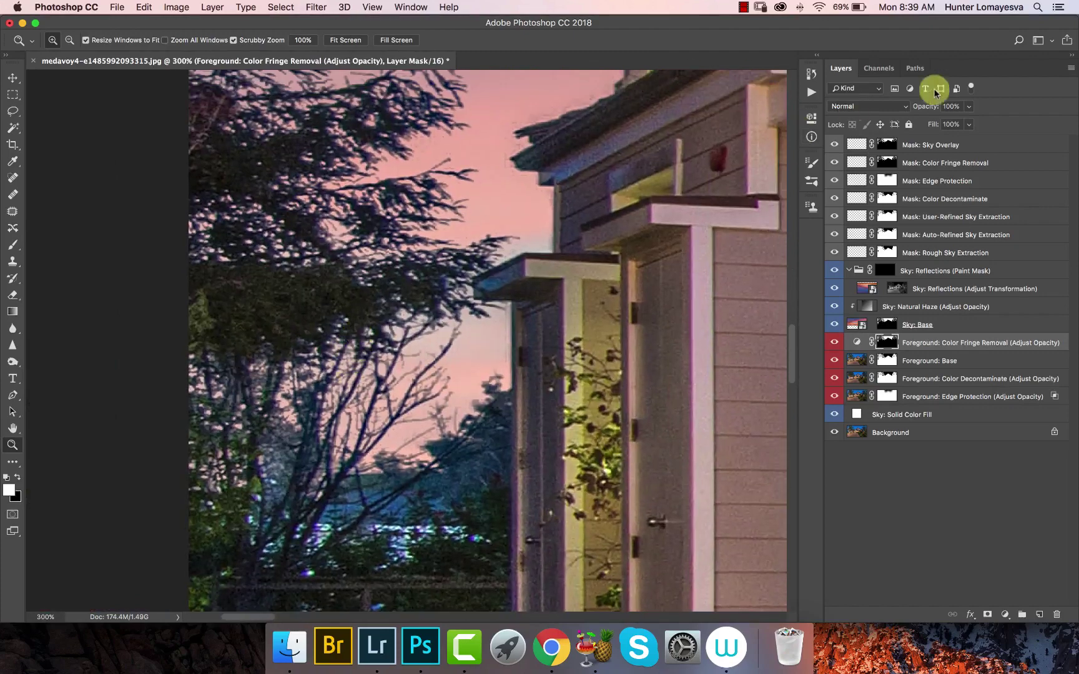
left_click_drag(934, 106, 756, 117)
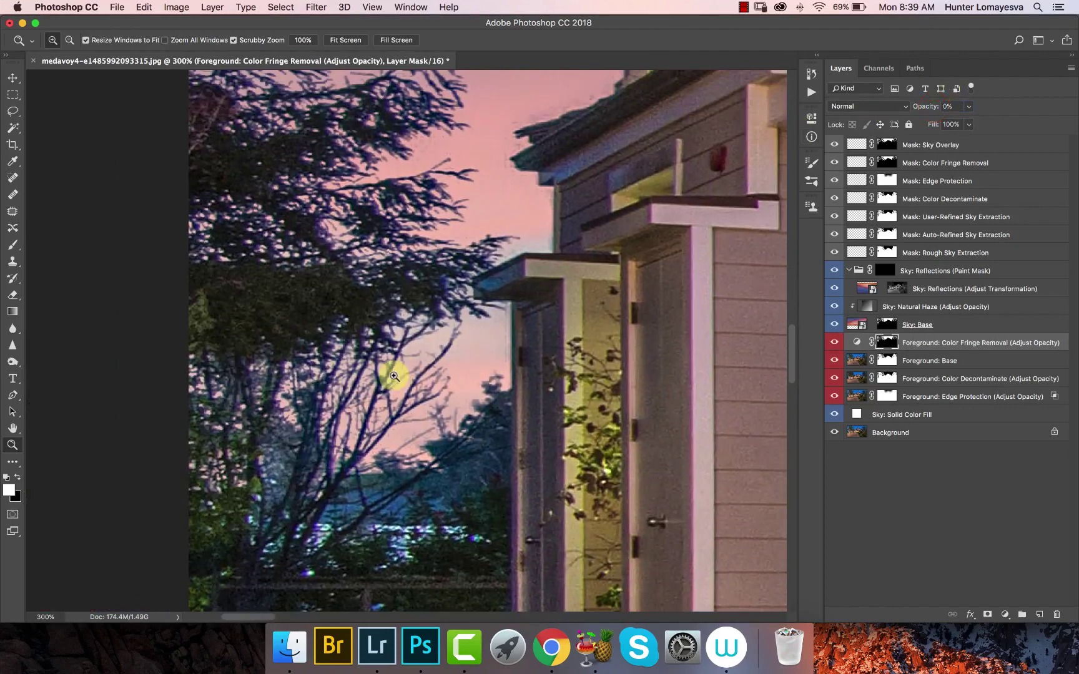
Examine the tree branches against the sky for color fringing, and view the Foreground: Color Fringe Removal layer's mask on its own
scroll(485, 354, "up", 10)
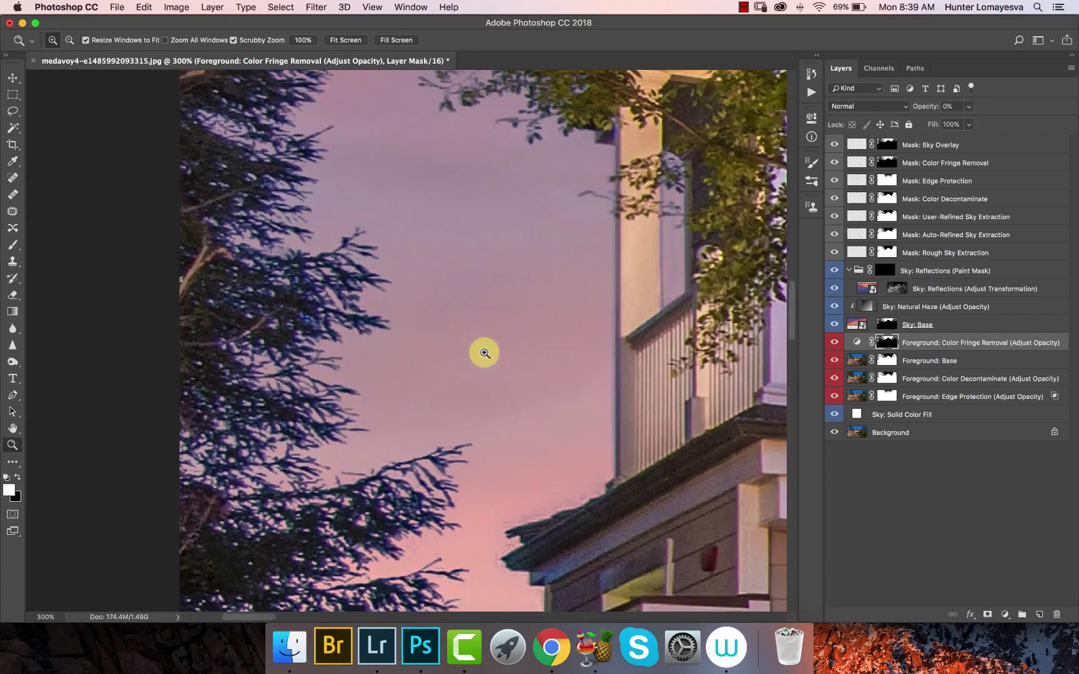
left_click(297, 211)
left_click(298, 211)
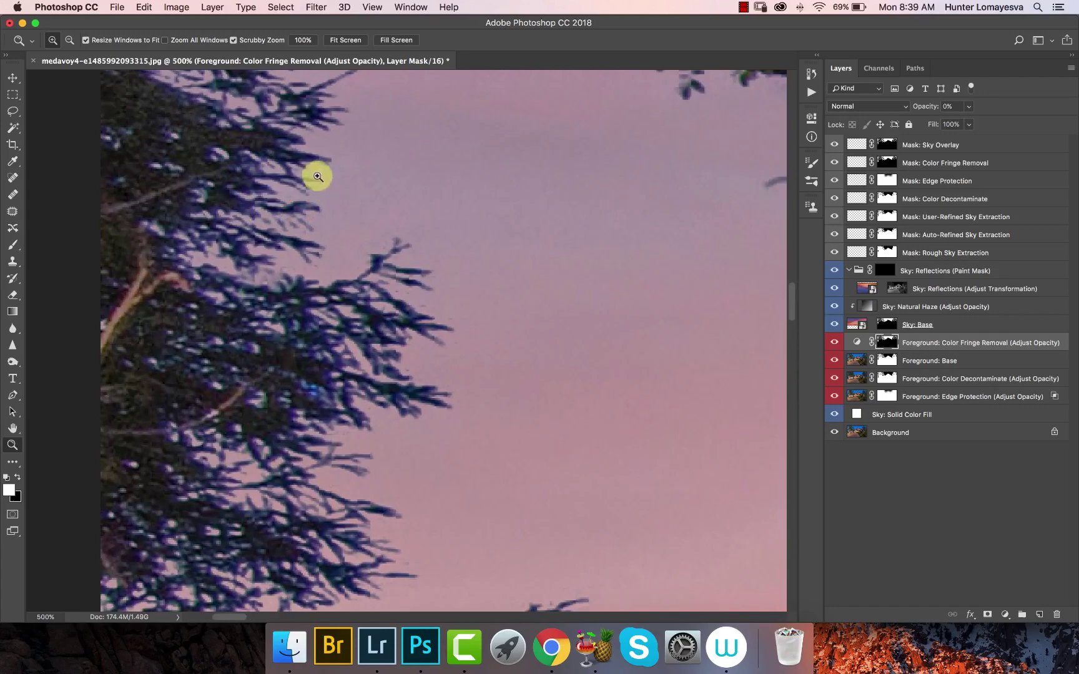
scroll(314, 174, "up", 10)
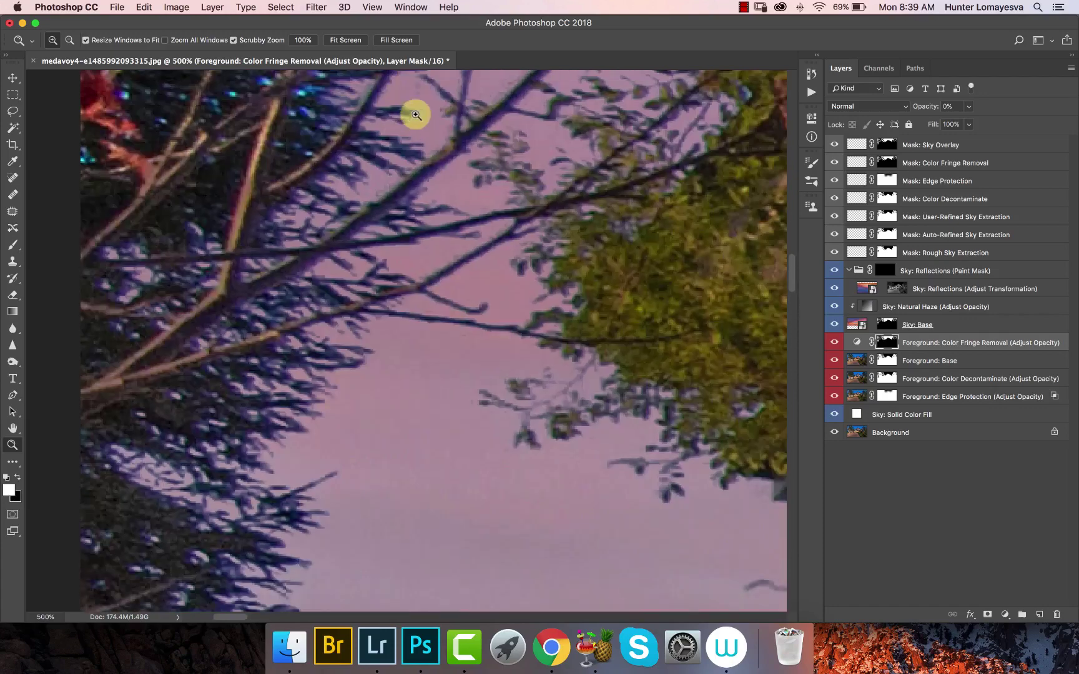
scroll(369, 238, "down", 2)
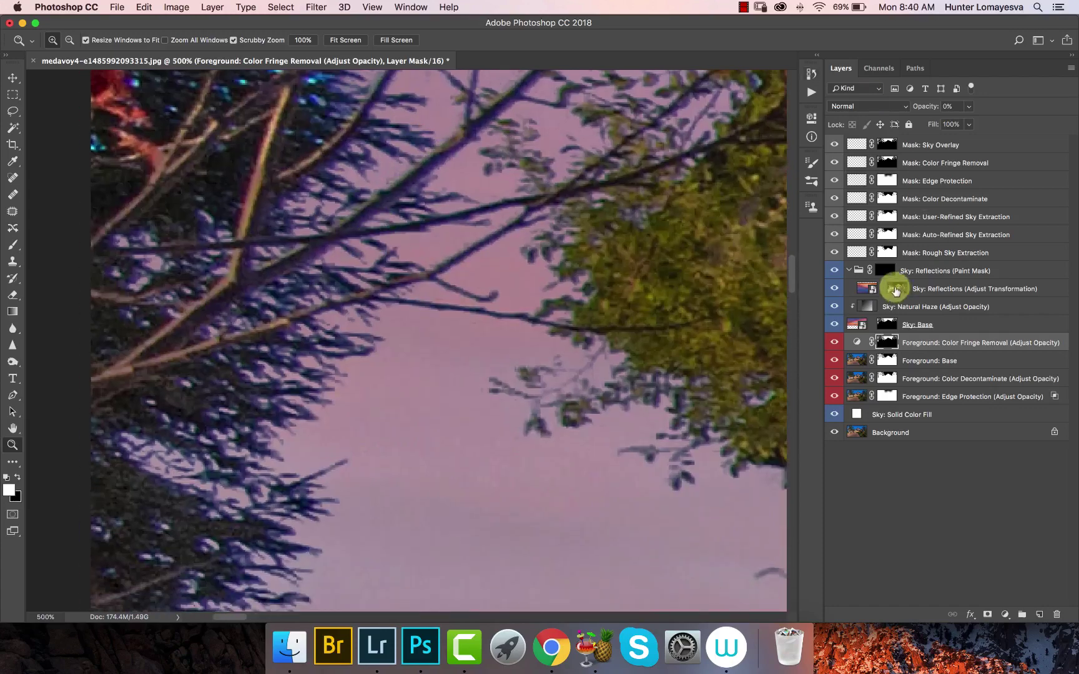
left_click(887, 343)
left_click(887, 342, "alt")
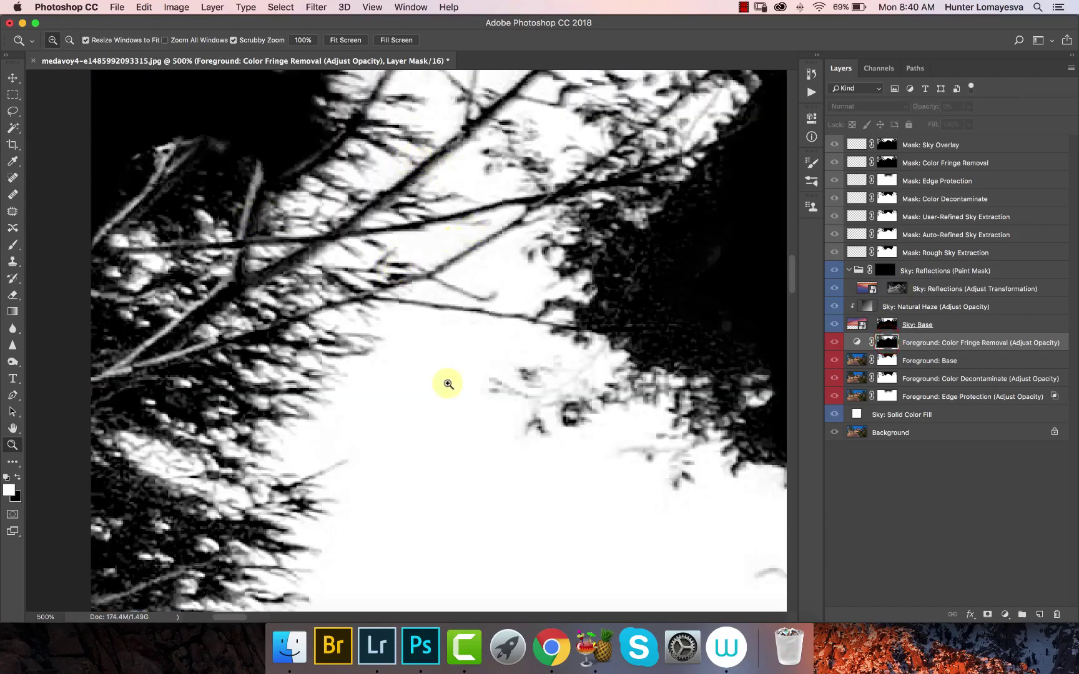
left_click(897, 342)
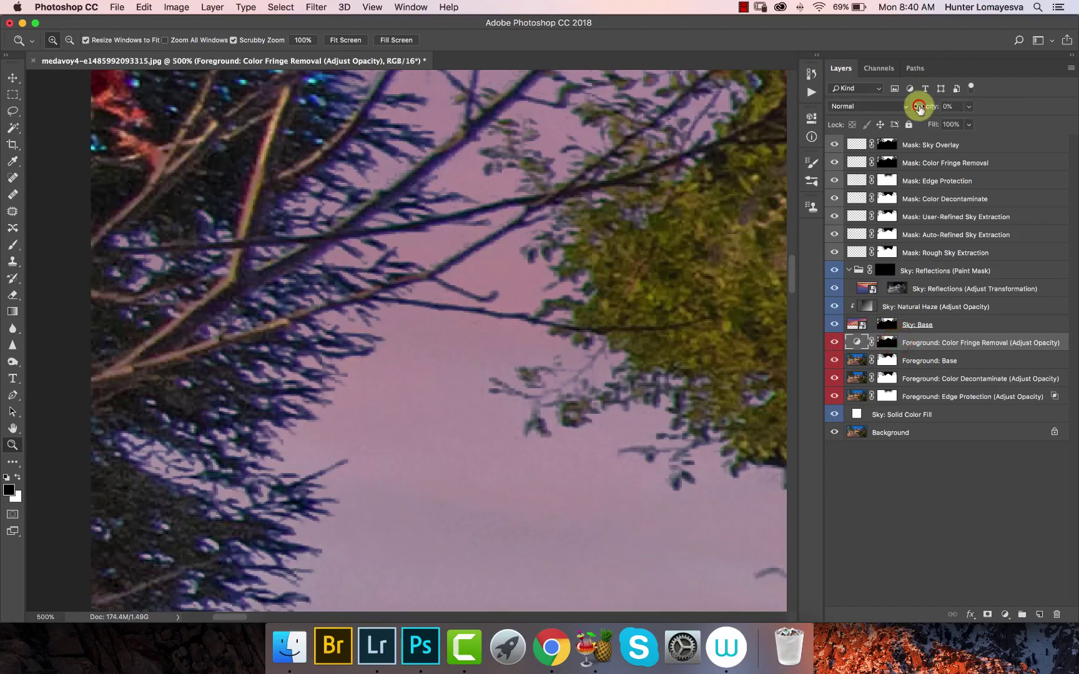
Set the Foreground: Color Fringe Removal layer's opacity back to 100% and return to the whole image
left_click_drag(920, 108, 951, 108)
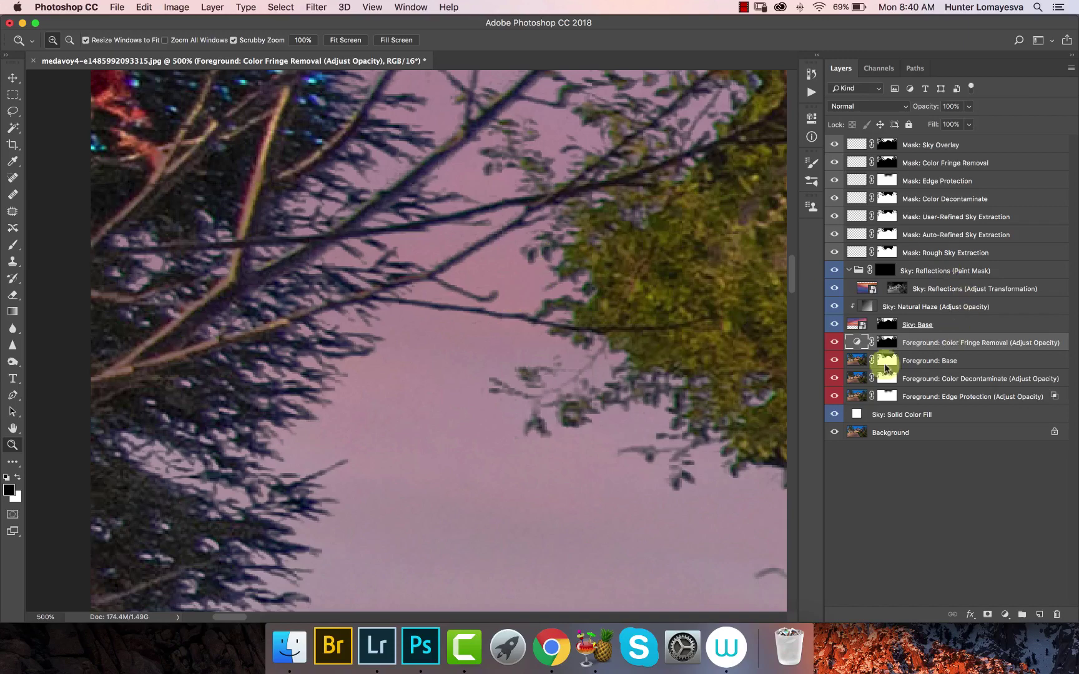
key("super+minus")
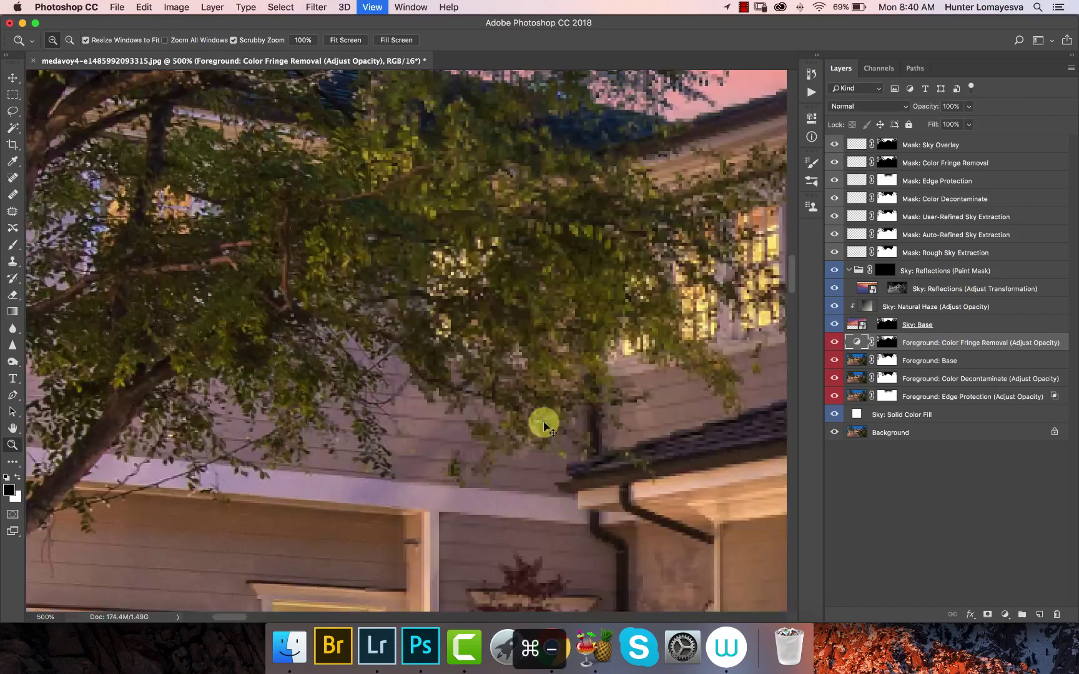
key("super+minus")
key("super+minus")
key("super+minus")
key("super+minus")
key("super+minus")
key("super+minus")
key("super+minus")
key("super+minus")
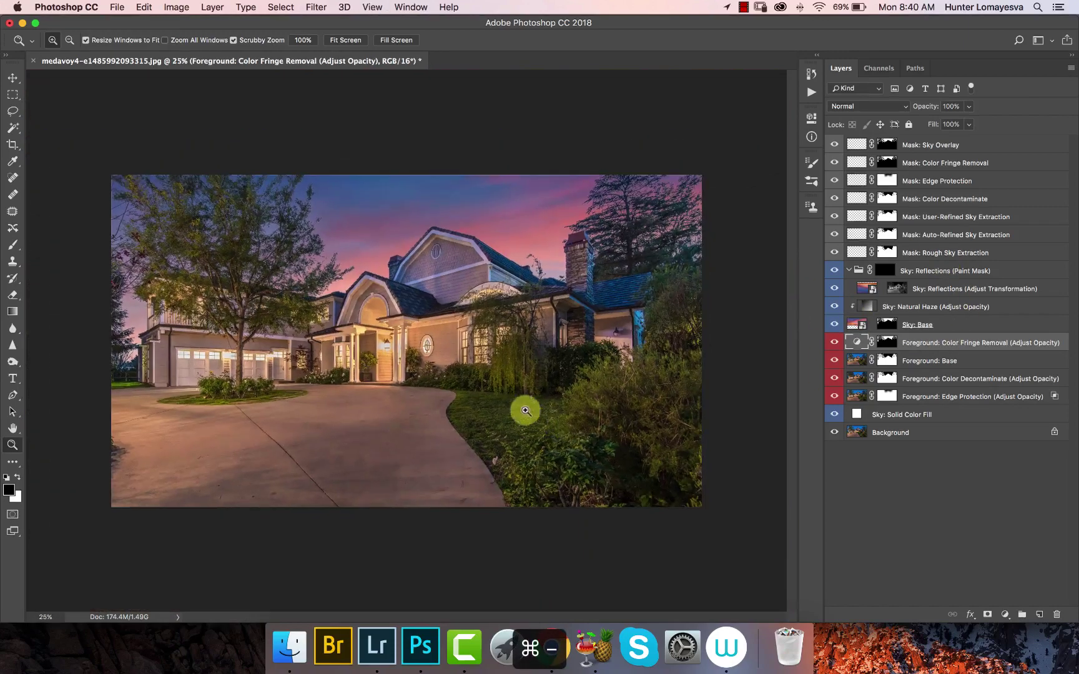
Try a different opacity on the Sky: Base layer and return it to 100%
left_click(858, 325)
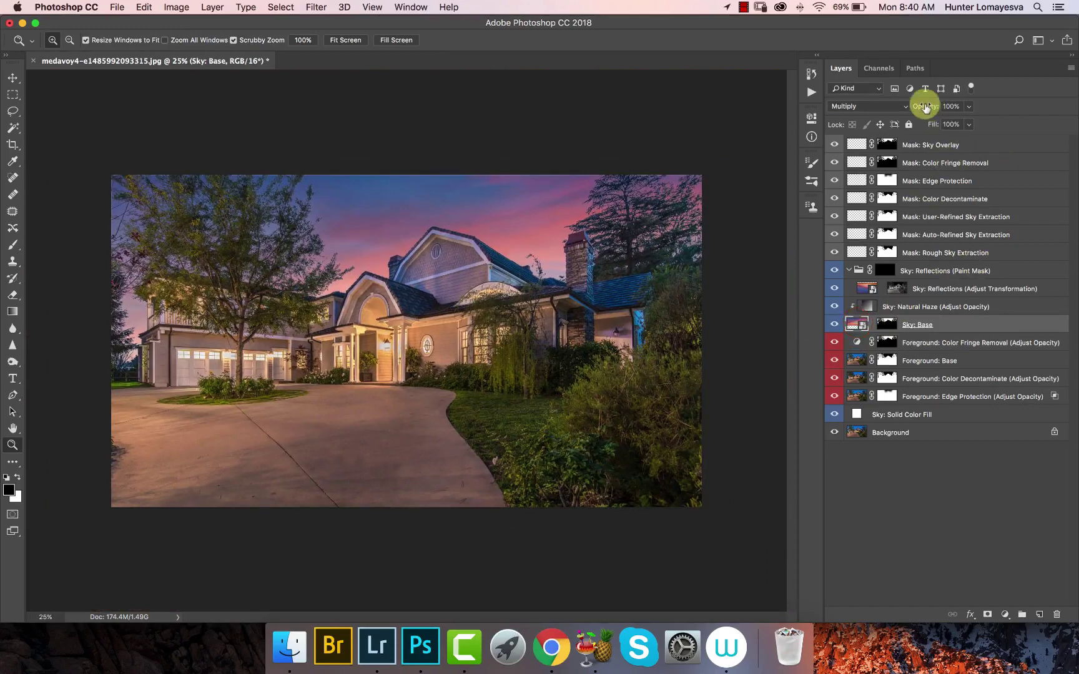
left_click_drag(926, 107, 1050, 87)
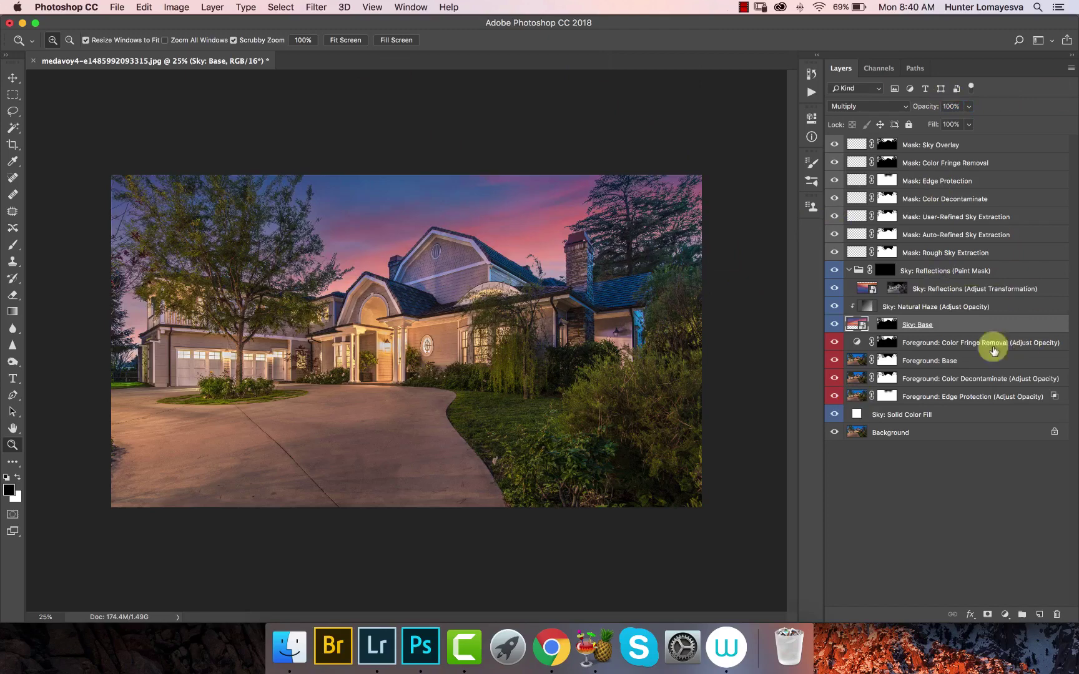
Select the Sky: Natural Haze layer and examine the sky near the horizon beside the garage
left_click(873, 304)
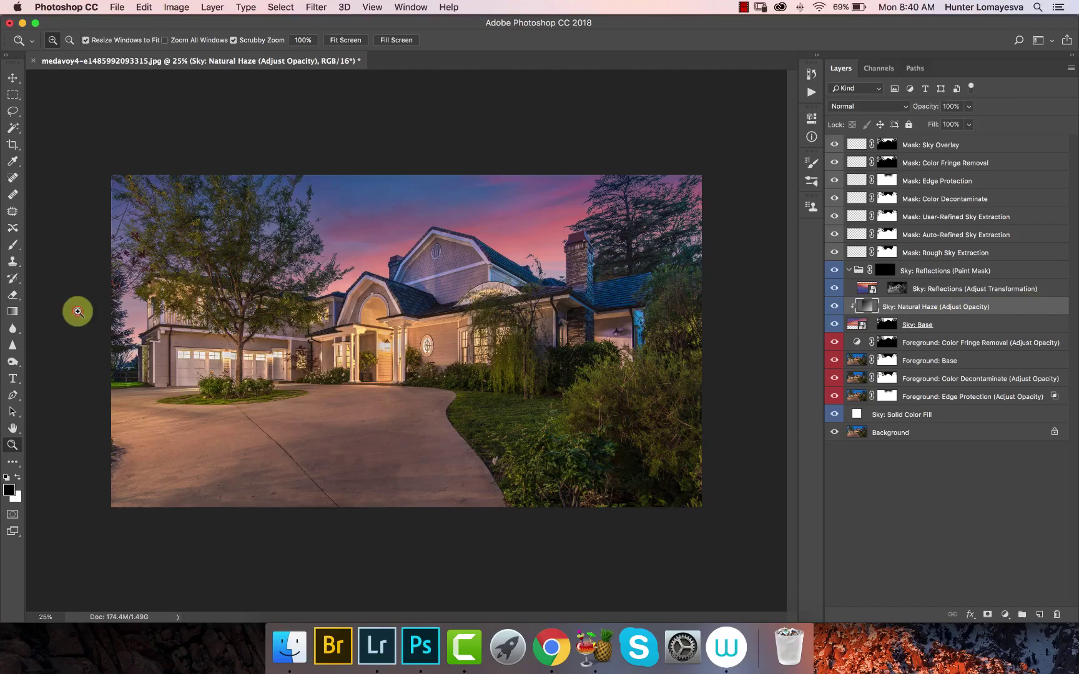
left_click_drag(77, 311, 80, 311)
left_click(84, 318)
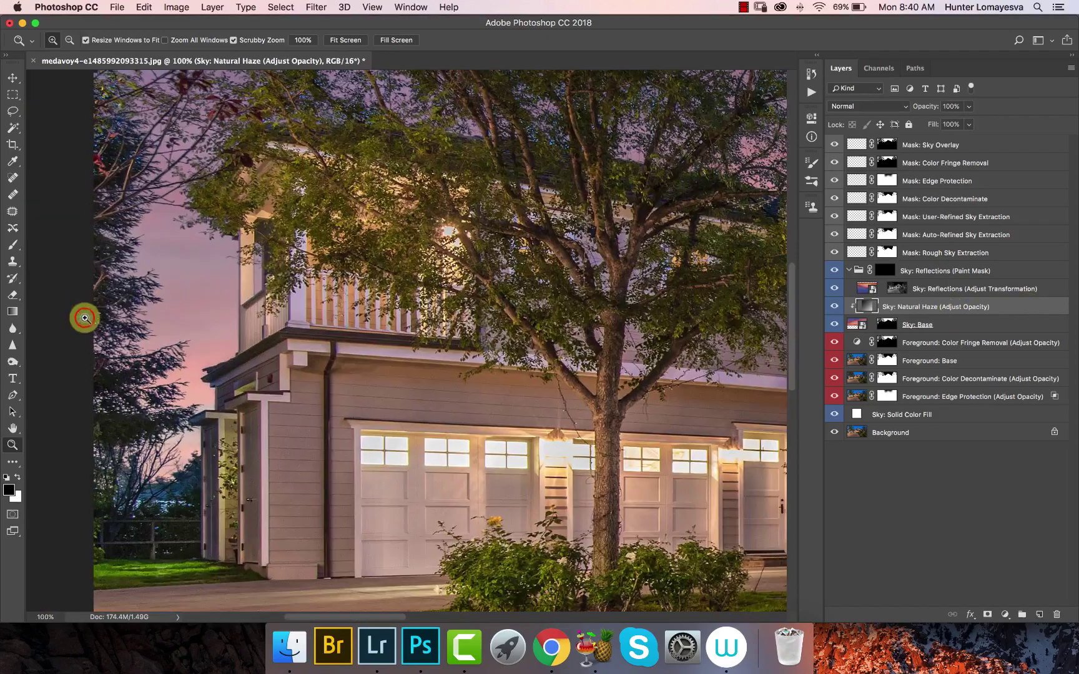
scroll(84, 318, "up", 4)
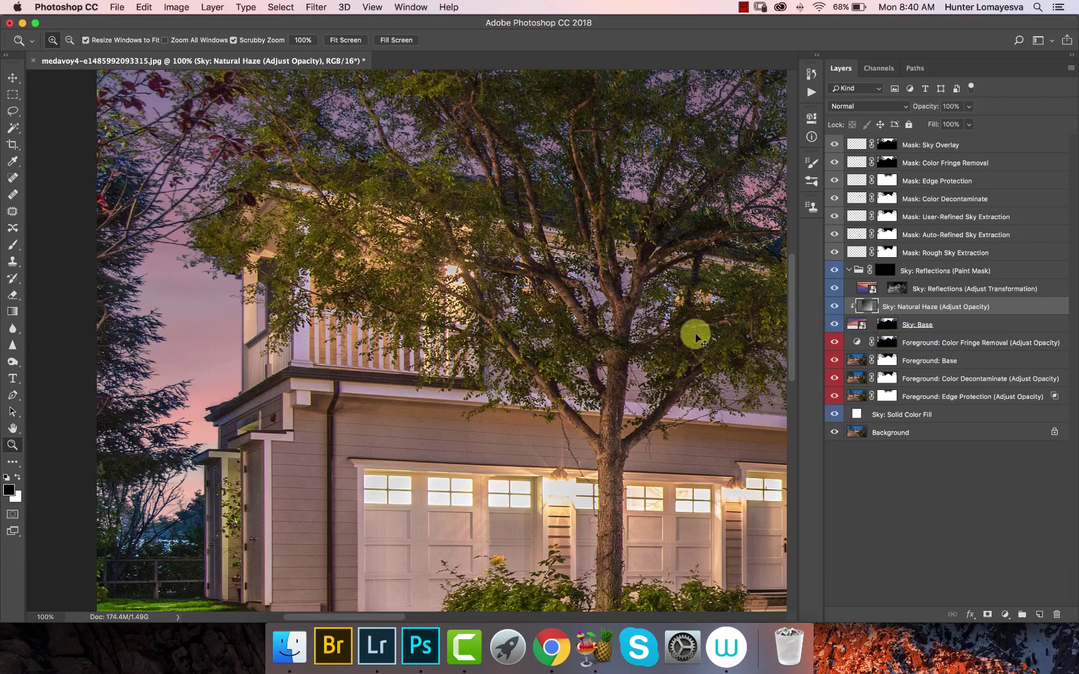
key("super+0")
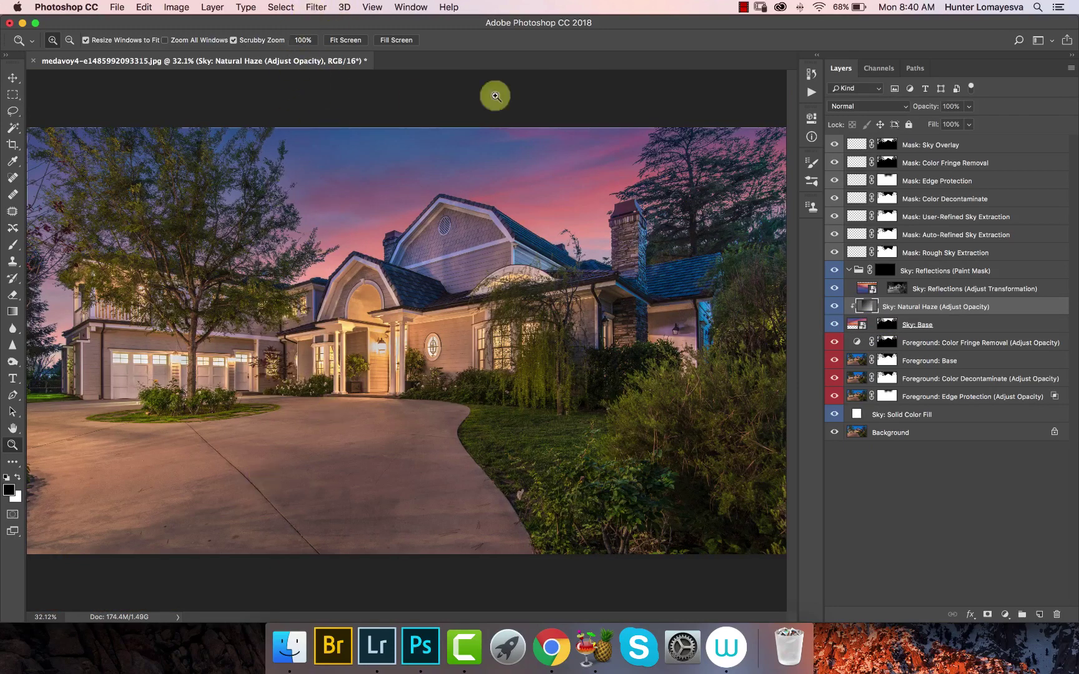
Compare the sky with the Sky: Natural Haze layer hidden and shown
left_click(833, 306)
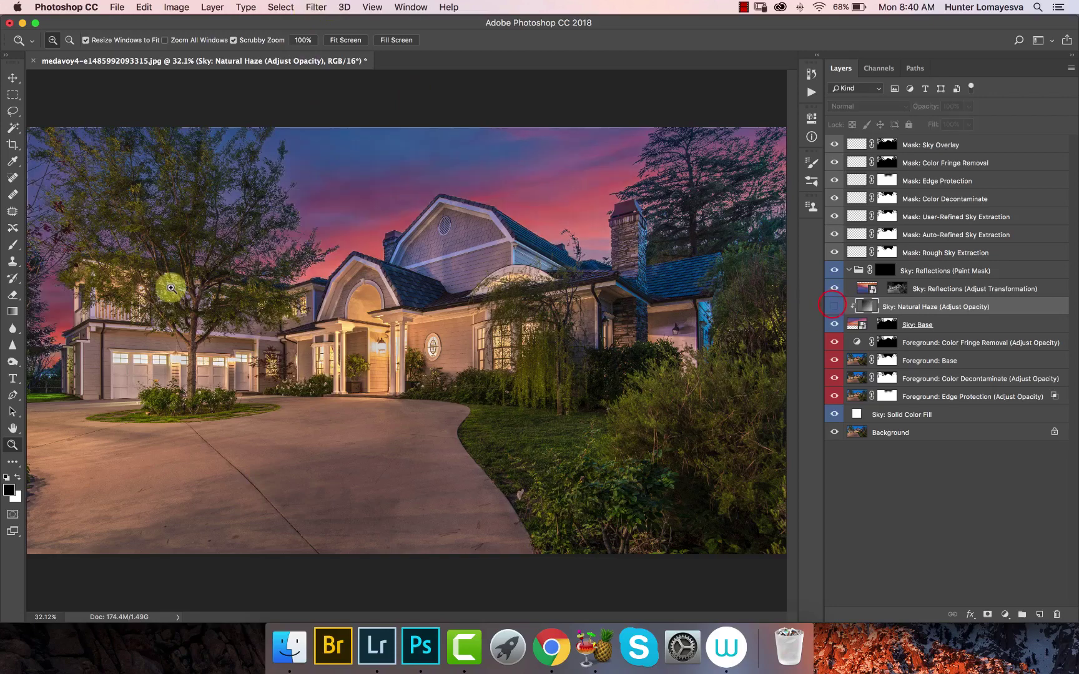
left_click_drag(42, 316, 42, 316)
scroll(464, 248, "up", 5)
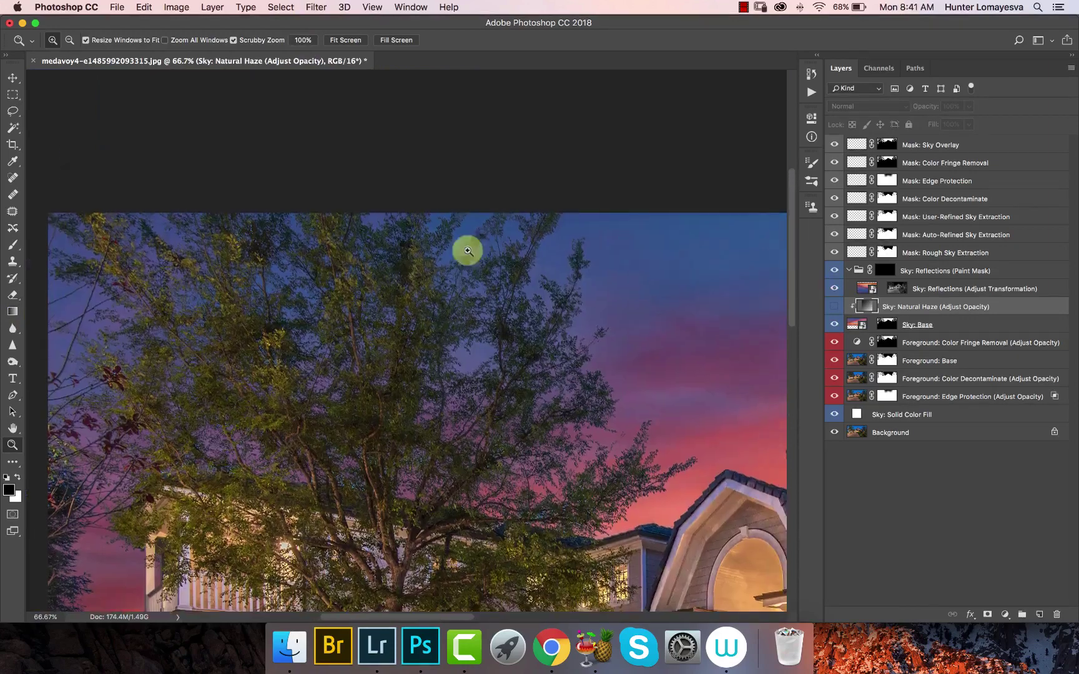
key("super+minus")
key("super+minus")
key("super+minus")
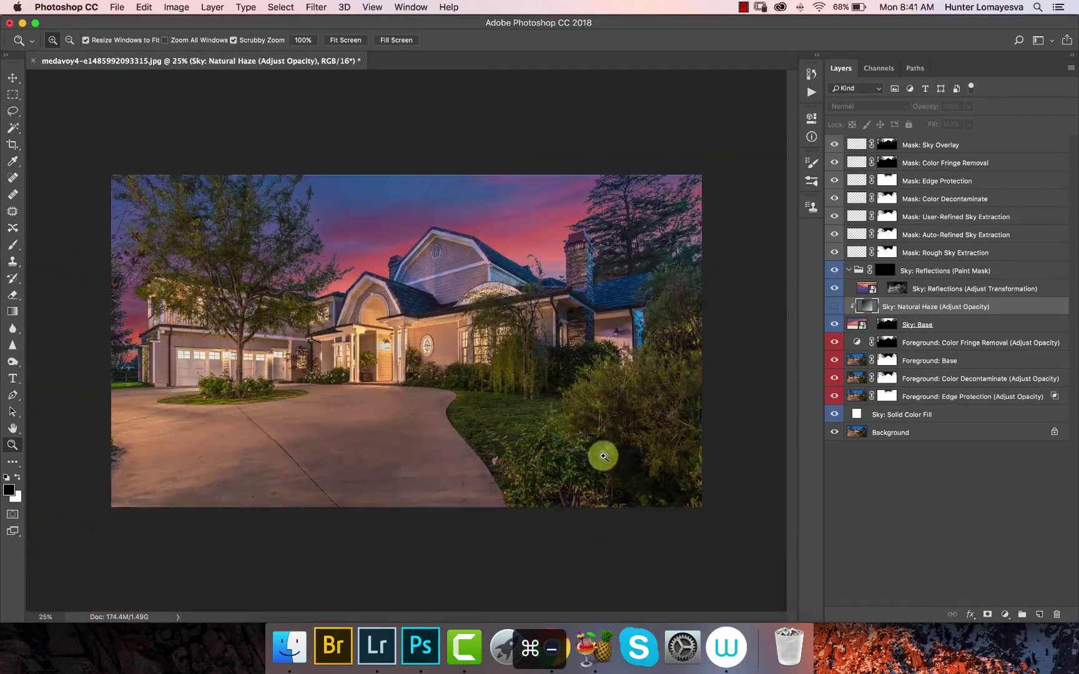
left_click(833, 313)
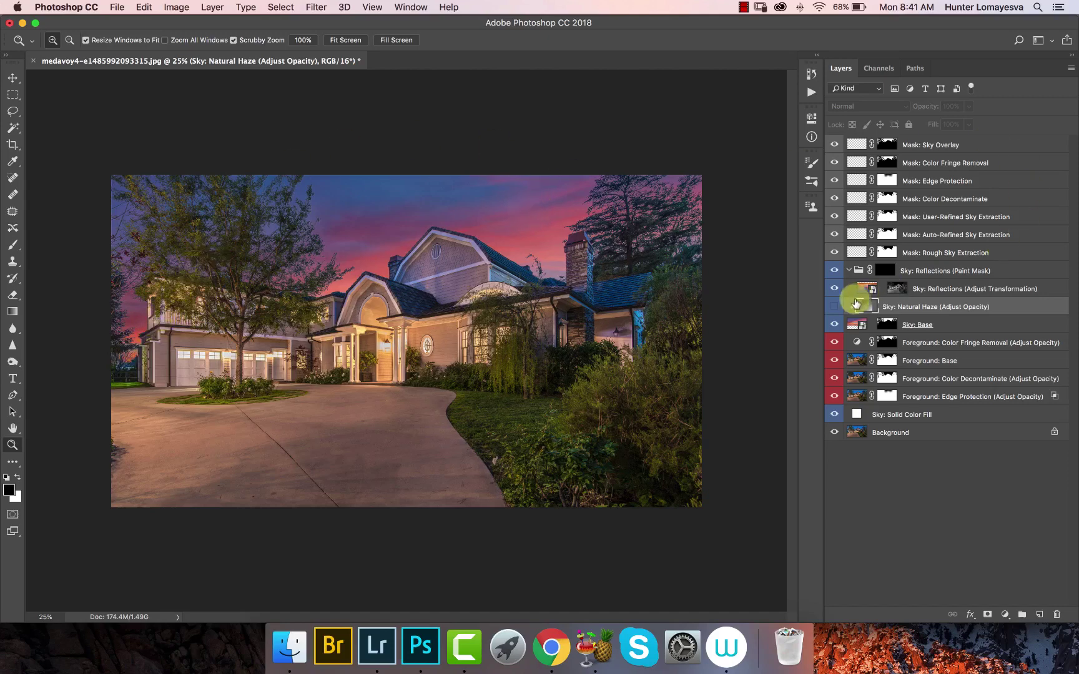
left_click(835, 306)
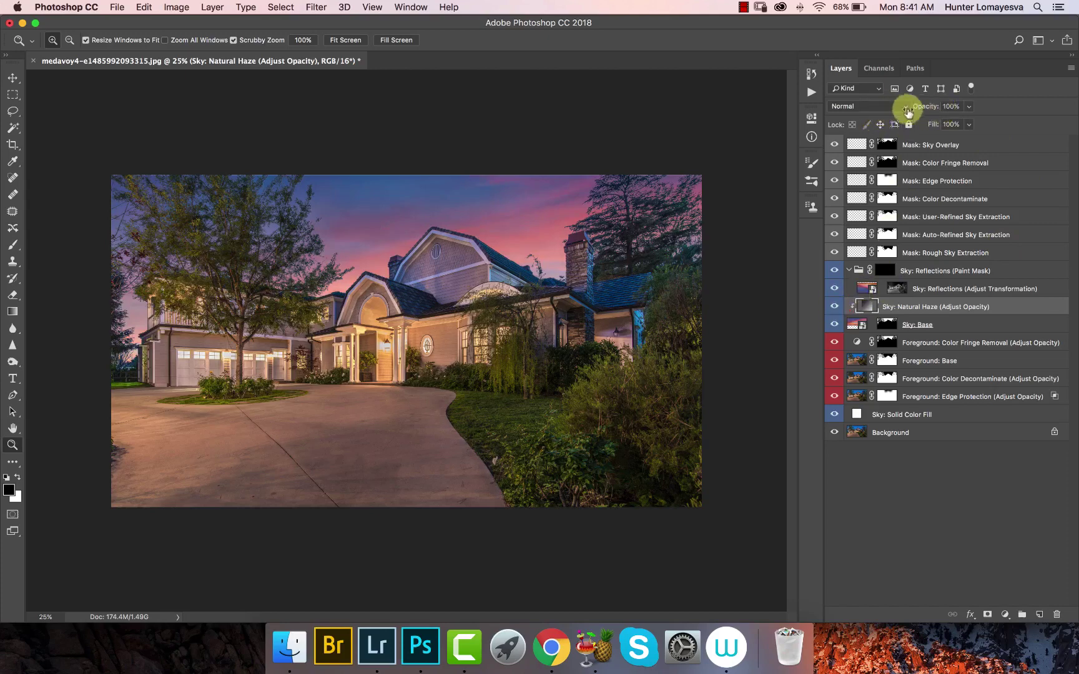
Try the Soft Light blend mode on the Sky: Natural Haze layer and set it back to Normal
left_click(901, 110)
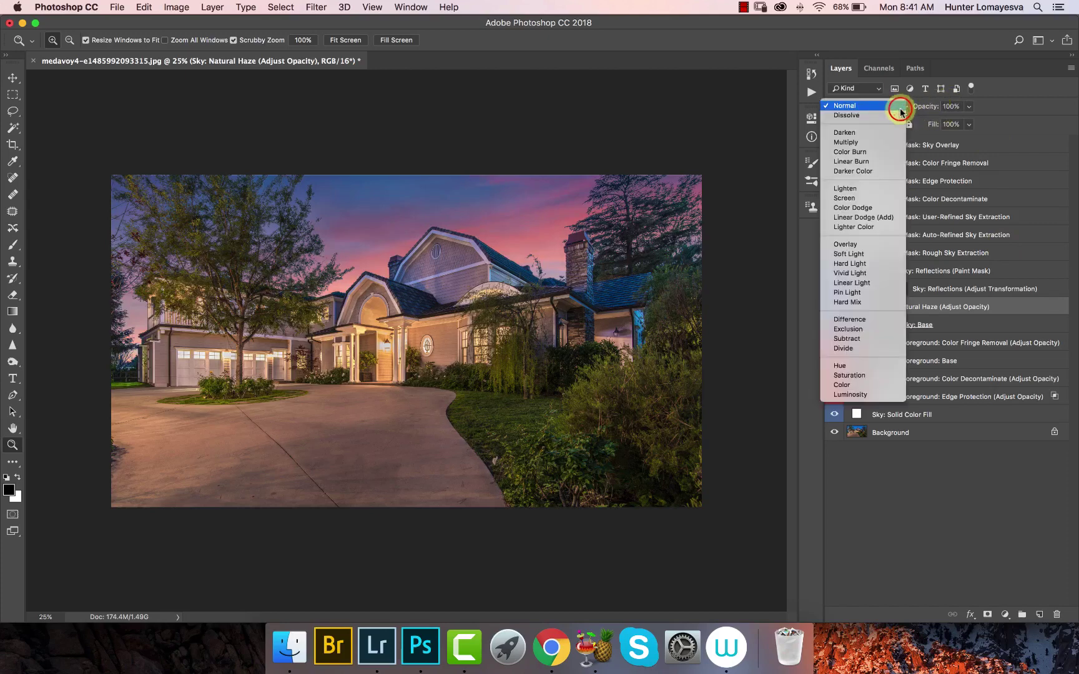
left_click(890, 260)
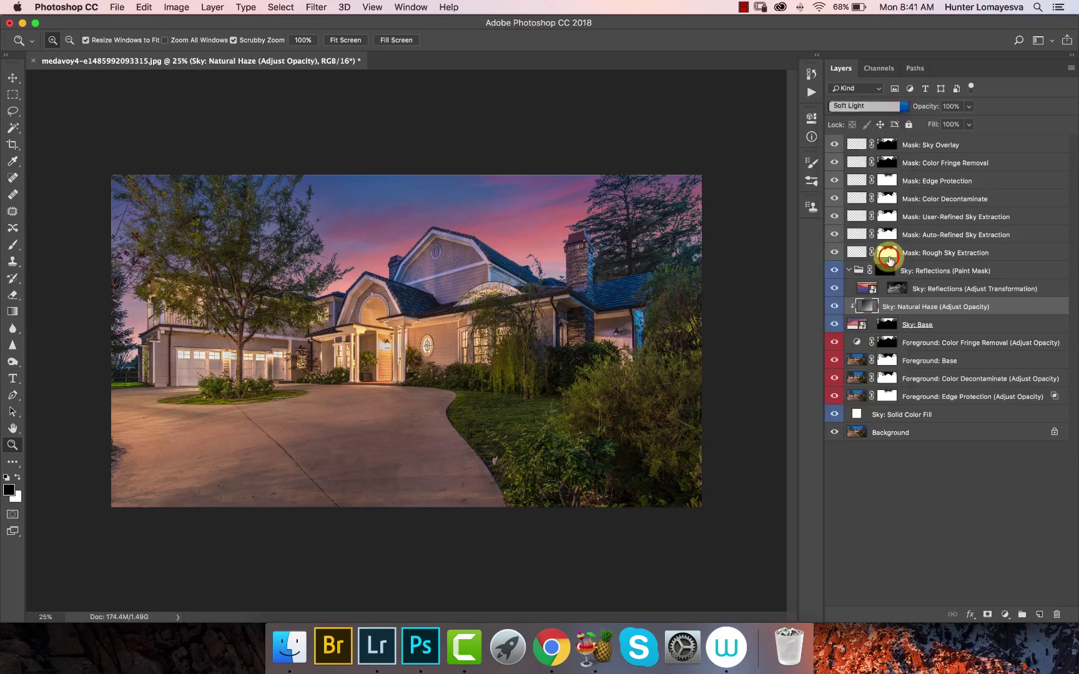
left_click(895, 108)
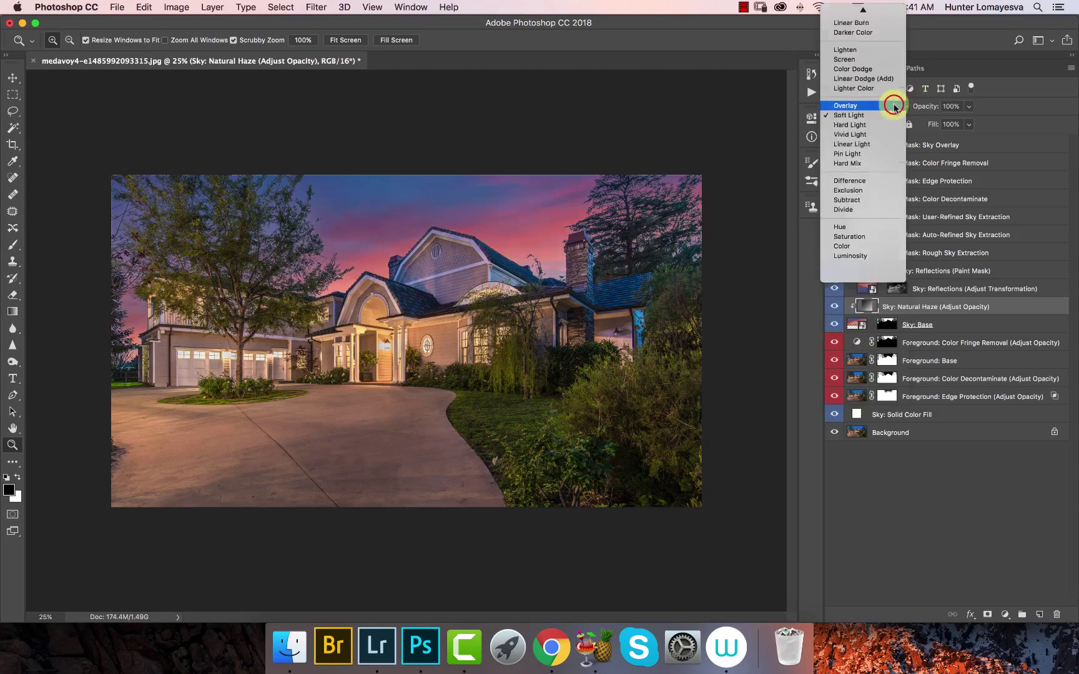
left_click(872, 14)
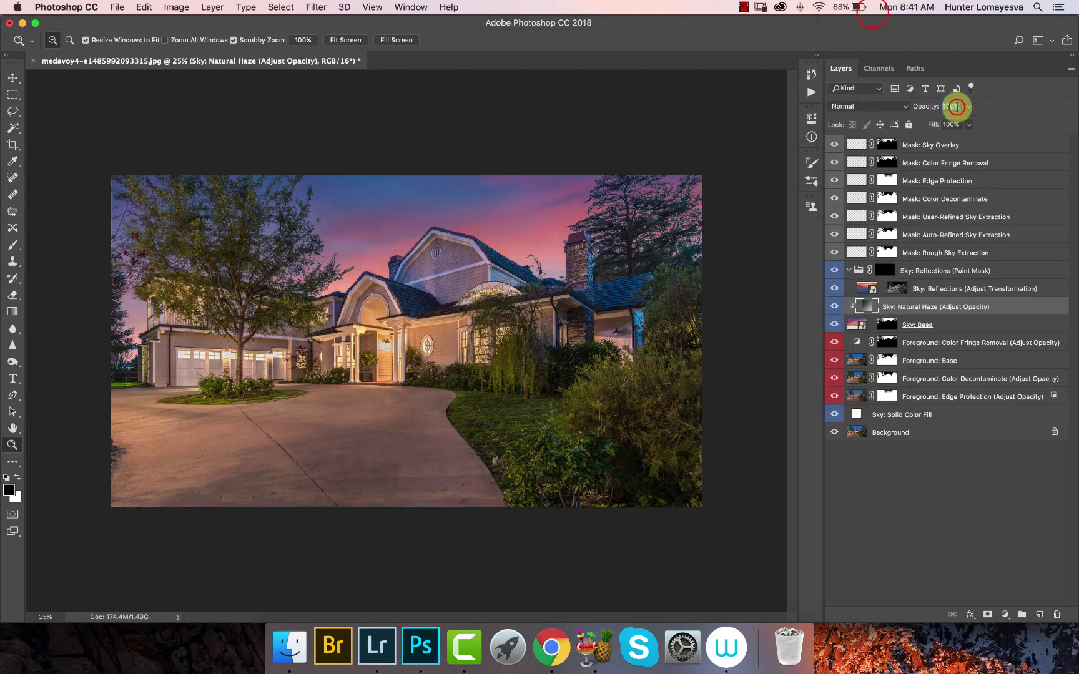
Set the Sky: Natural Haze layer's opacity to 45% and check the haze around the house
type("45")
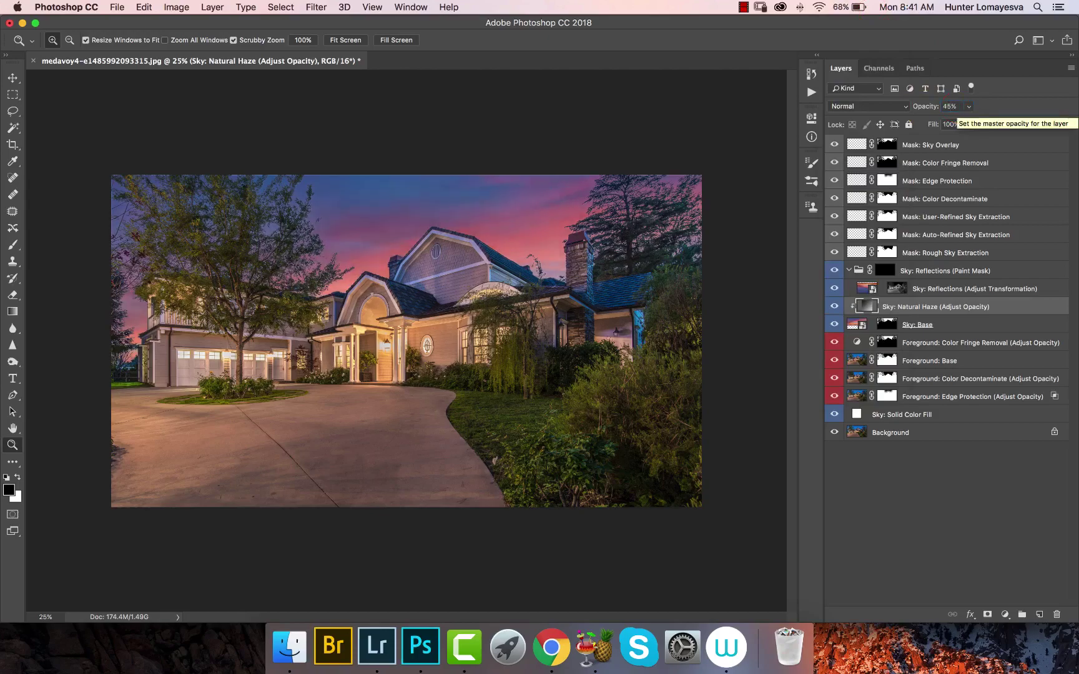
left_click(145, 312)
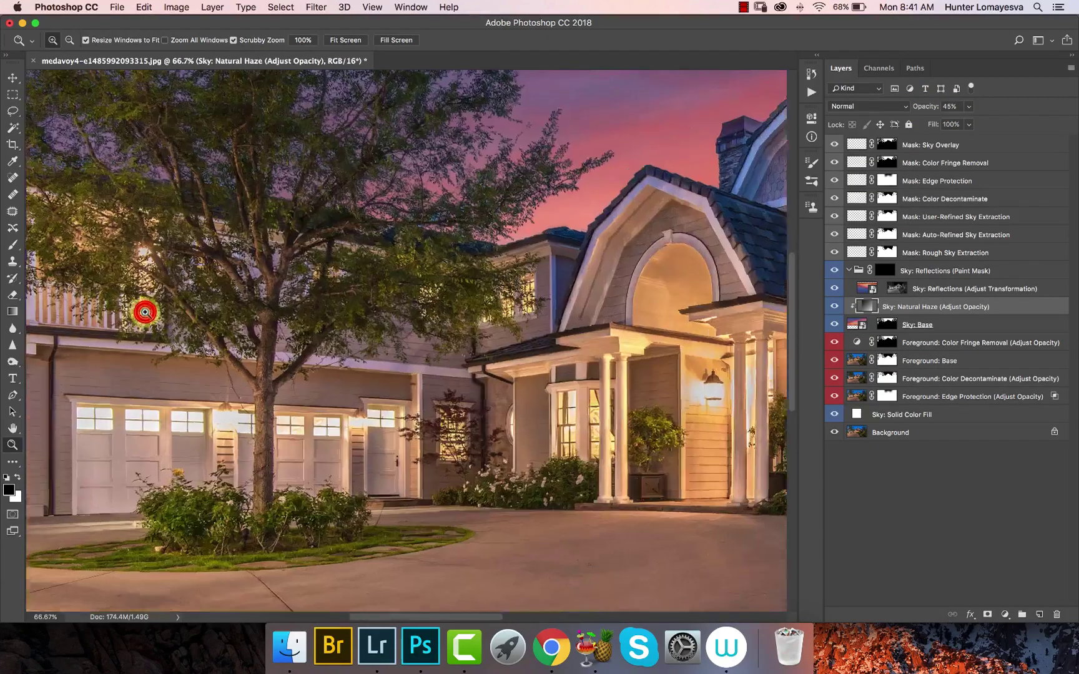
key("super+minus")
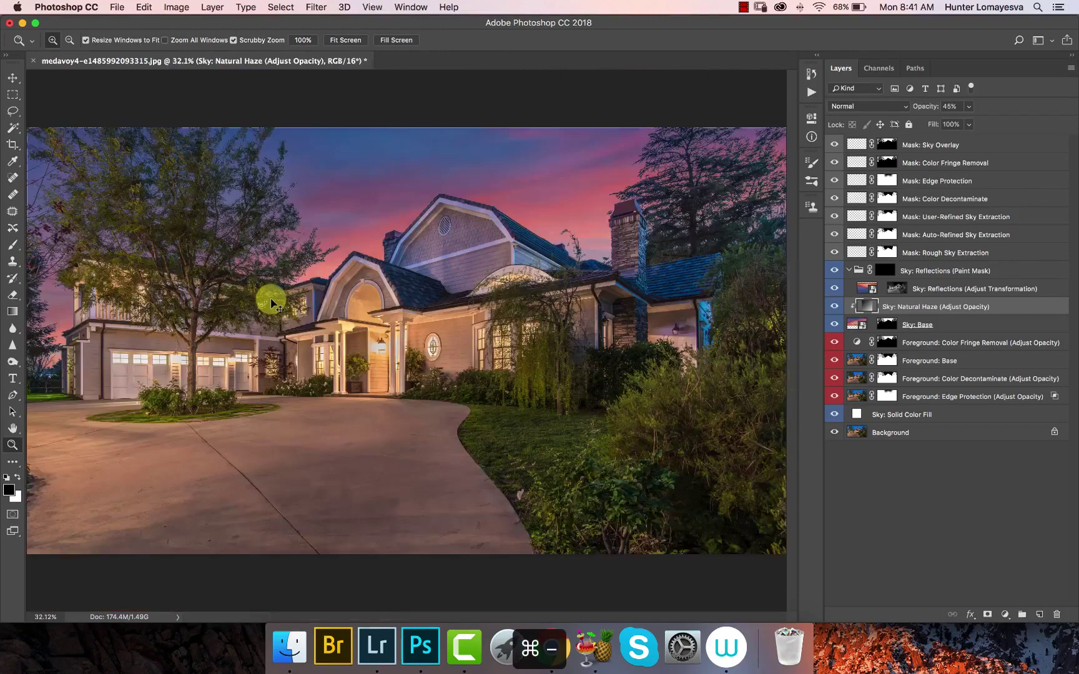
key("super+minus")
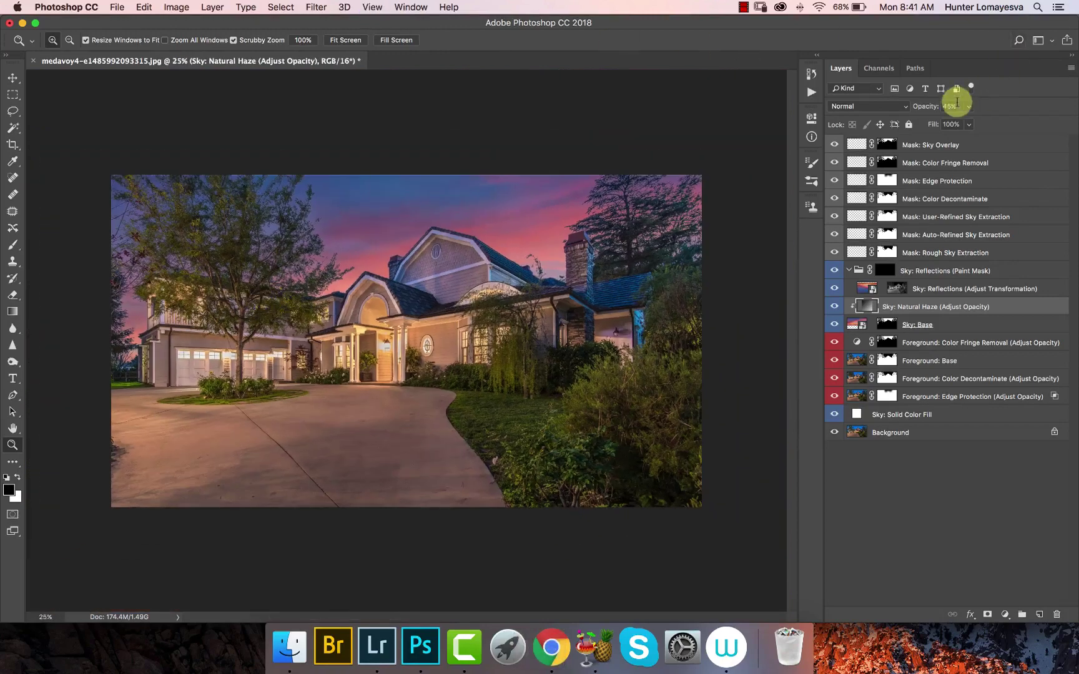
Select the Sky: Reflections (Adjust Transformation) layer and hide all the Mask layers from Sky Overlay down to Rough Sky Extraction
left_click(862, 290)
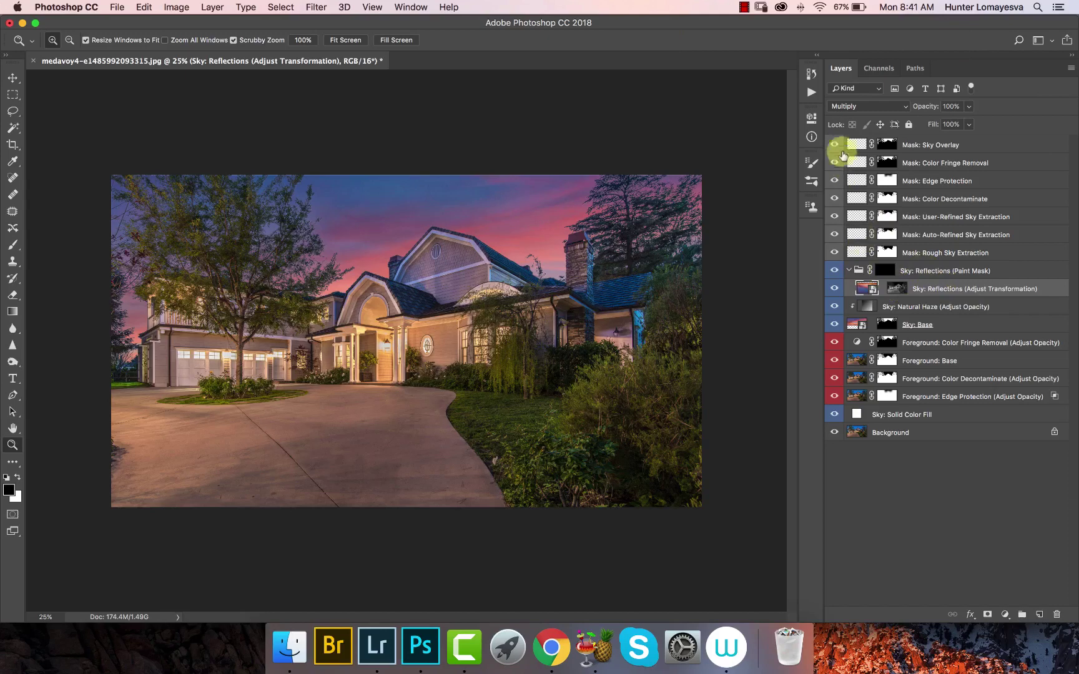
left_click_drag(837, 164, 836, 252)
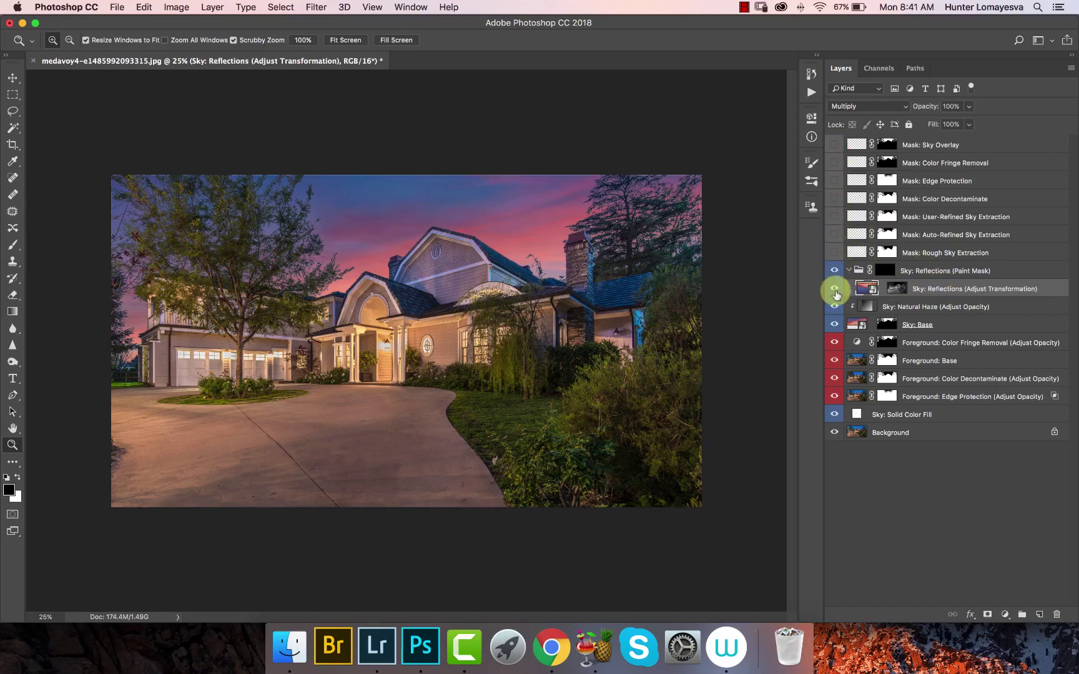
Invert the Sky: Reflections group's mask to white and hide all layers below the group, from Sky: Natural Haze down to Background
left_click_drag(834, 307, 834, 414)
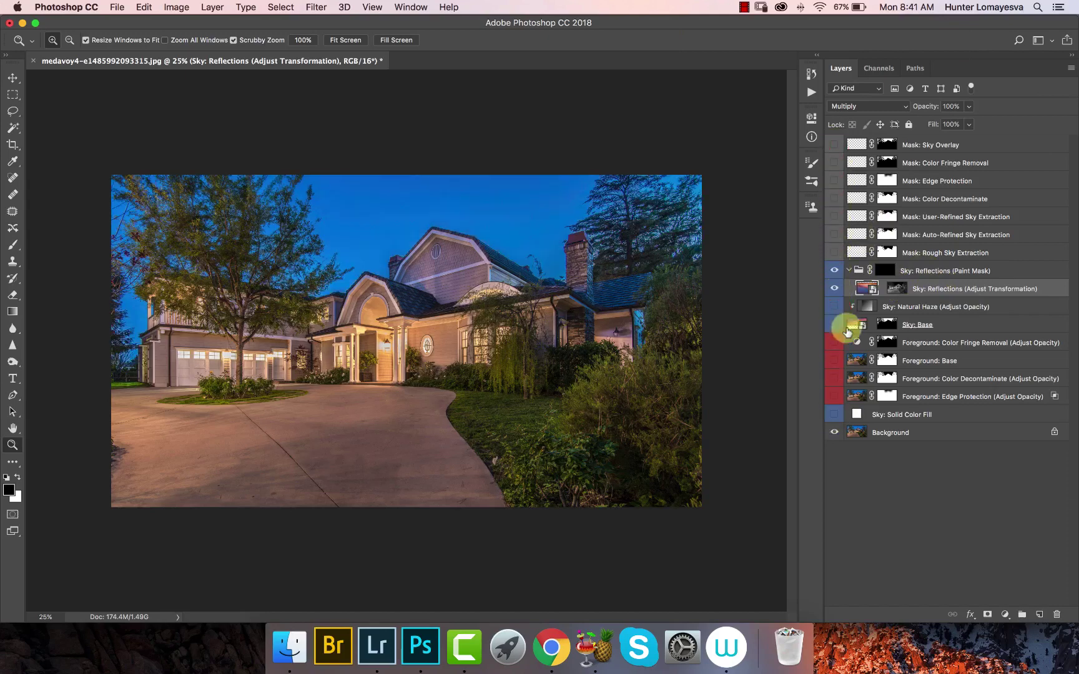
left_click(897, 288)
left_click(834, 271)
left_click(885, 271)
key("super+i")
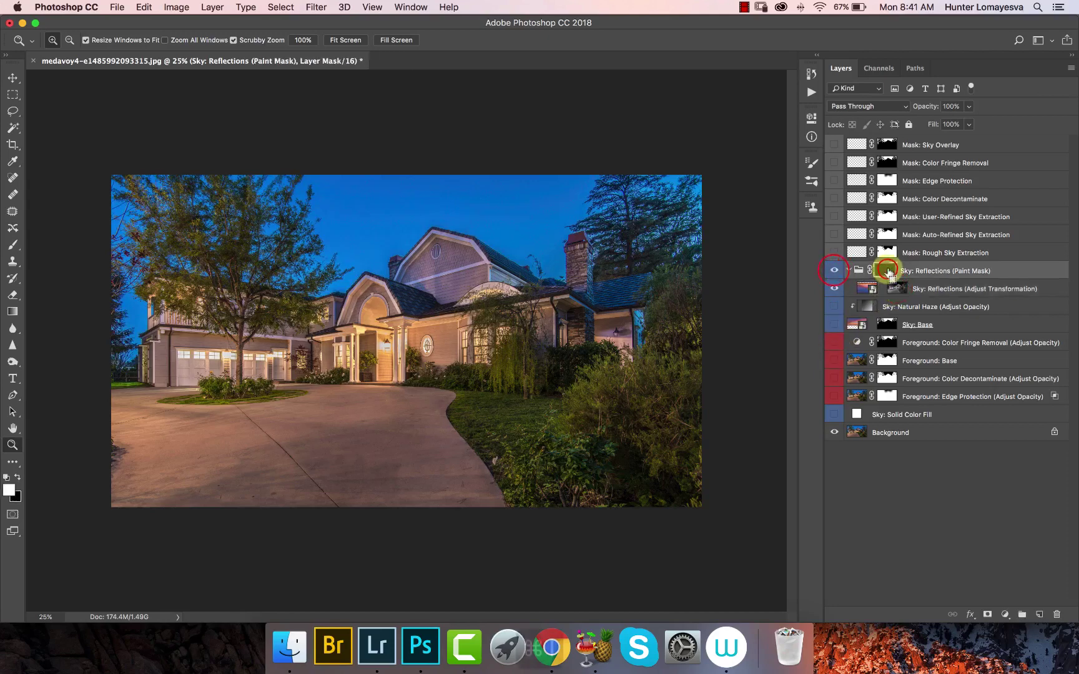
left_click(835, 432)
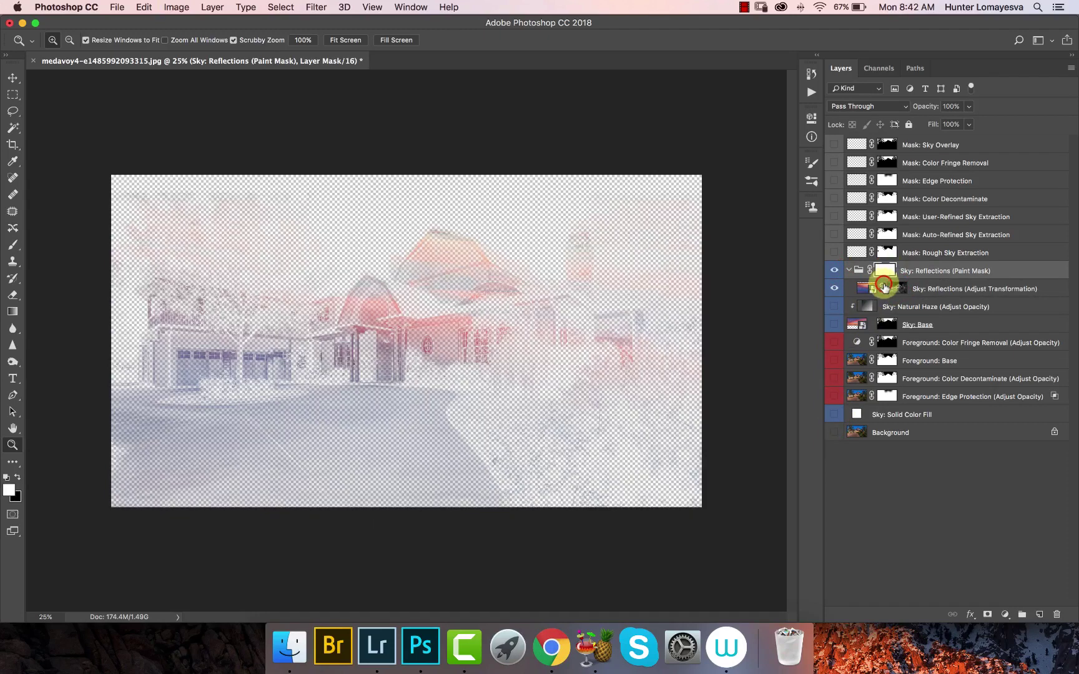
Disable the Sky: Reflections layer's mask and move the reflected sky straight down to Y 3971 px with Free Transform
left_click(895, 289, "shift")
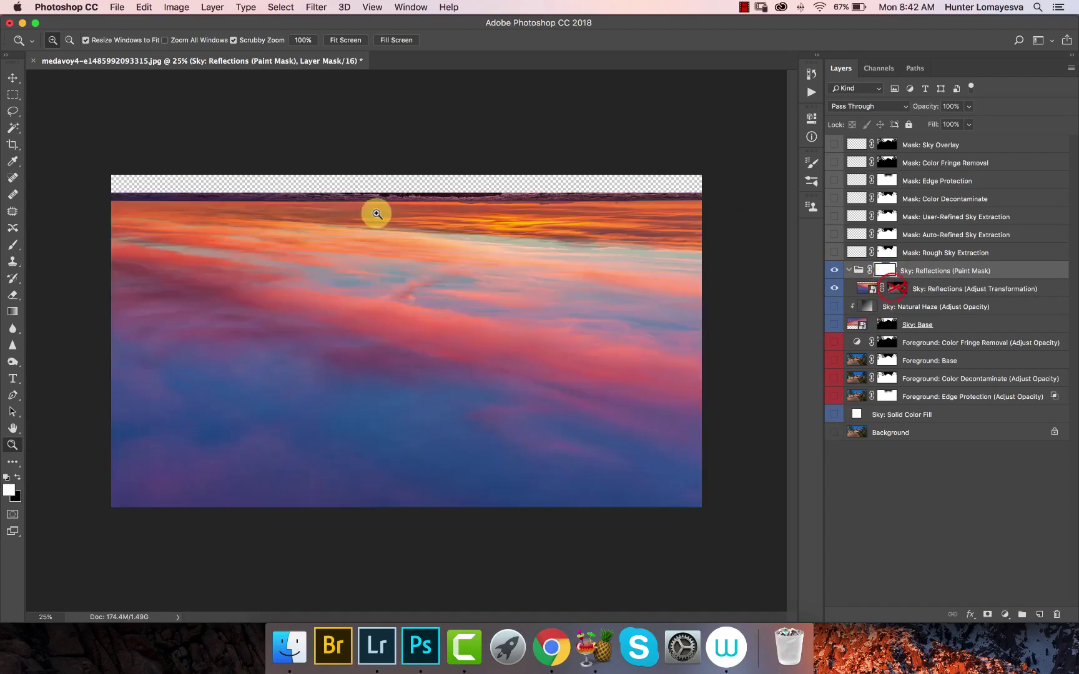
left_click(868, 286)
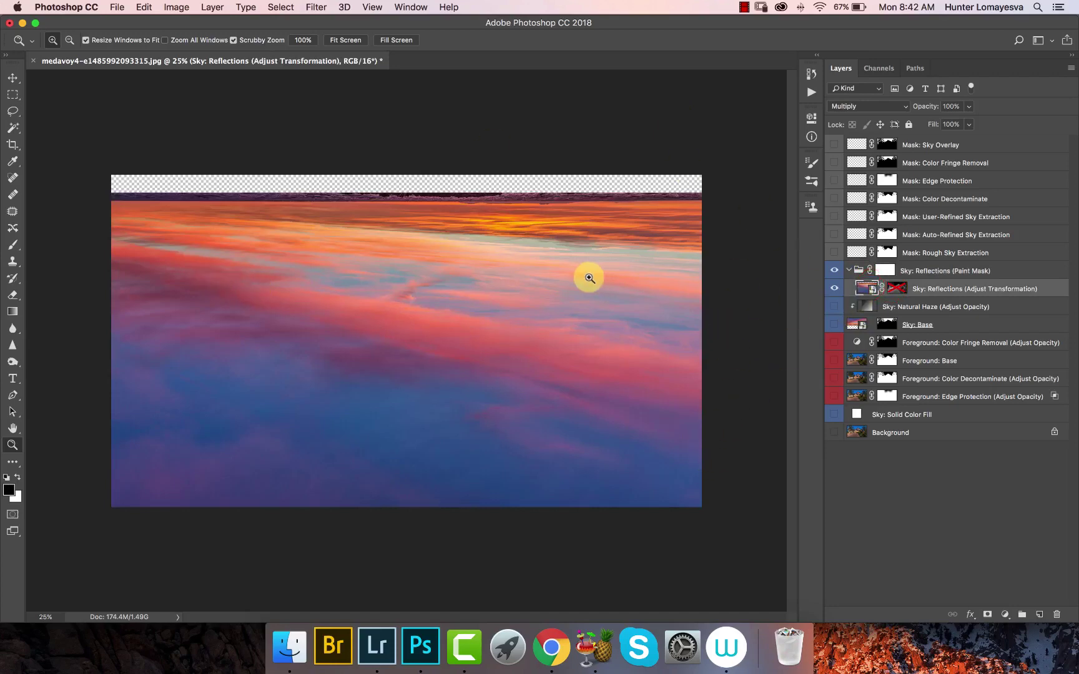
key("super+t")
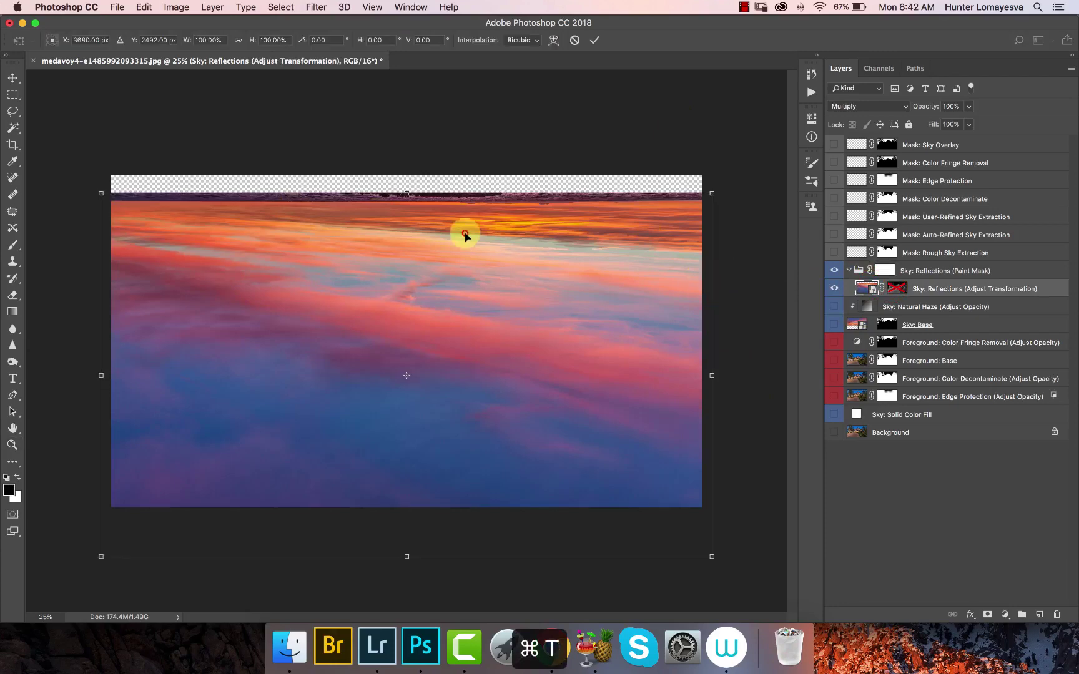
left_click_drag(464, 237, 472, 356)
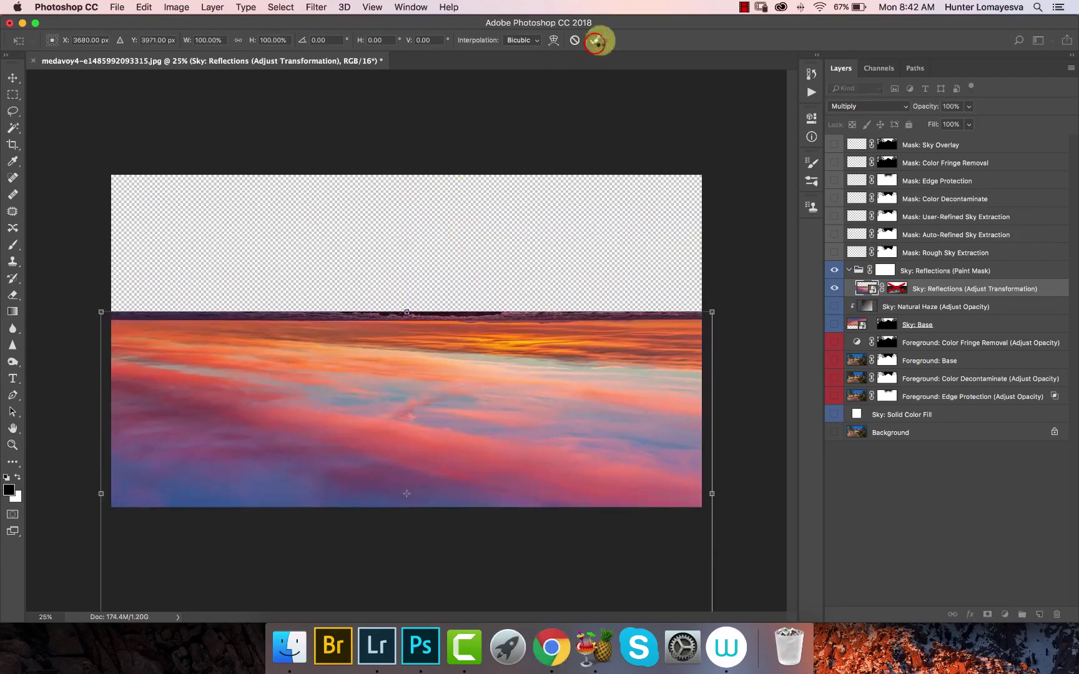
left_click(595, 41)
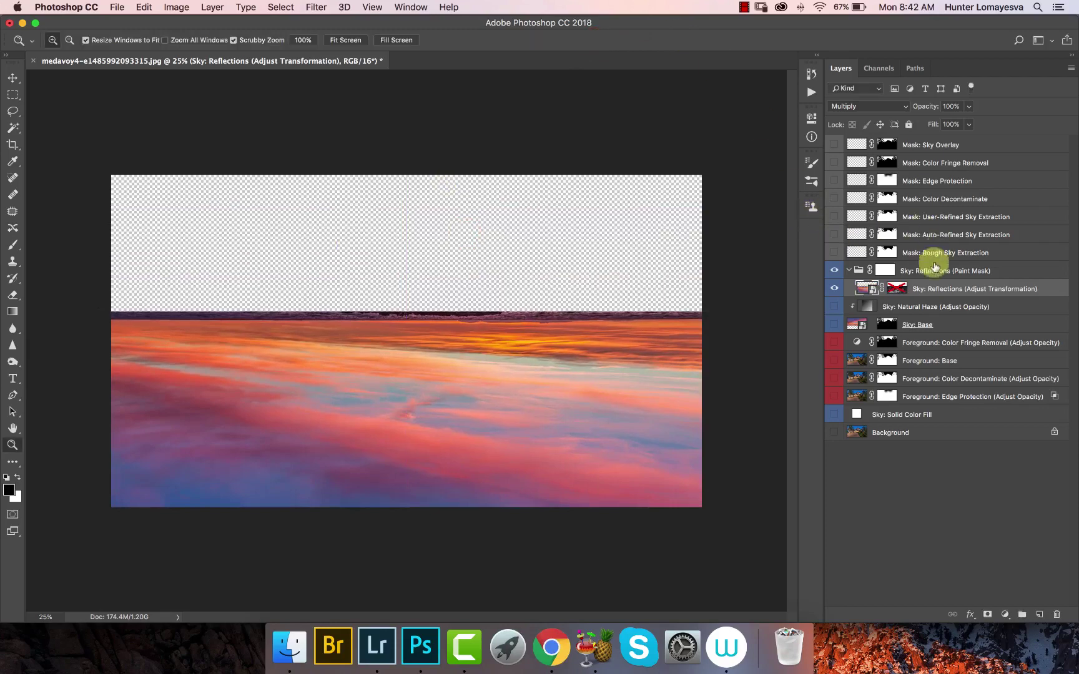
Re-enable the Sky: Reflections layer's mask and inspect the mask on its own in the canvas
left_click(899, 289)
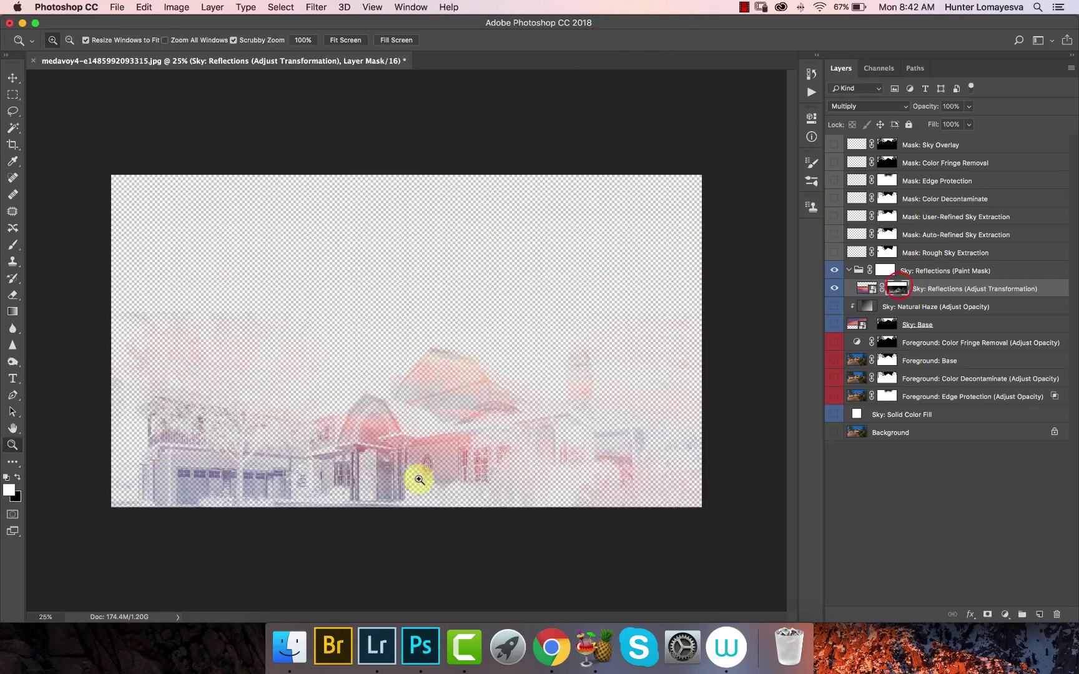
left_click(897, 288, "alt")
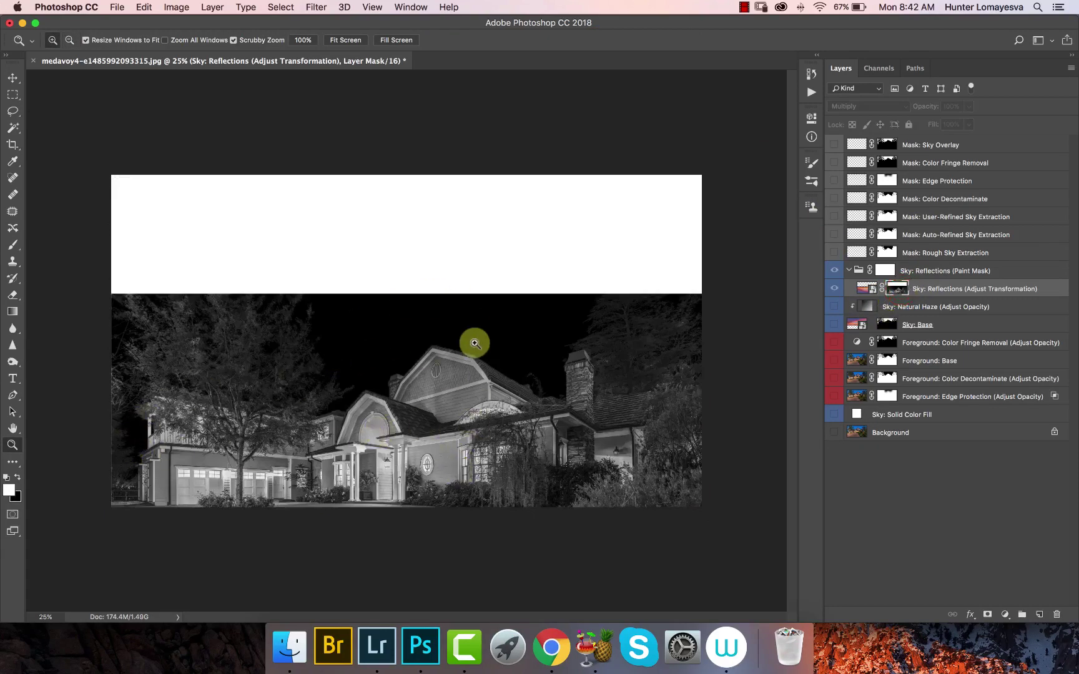
left_click(894, 289, "alt")
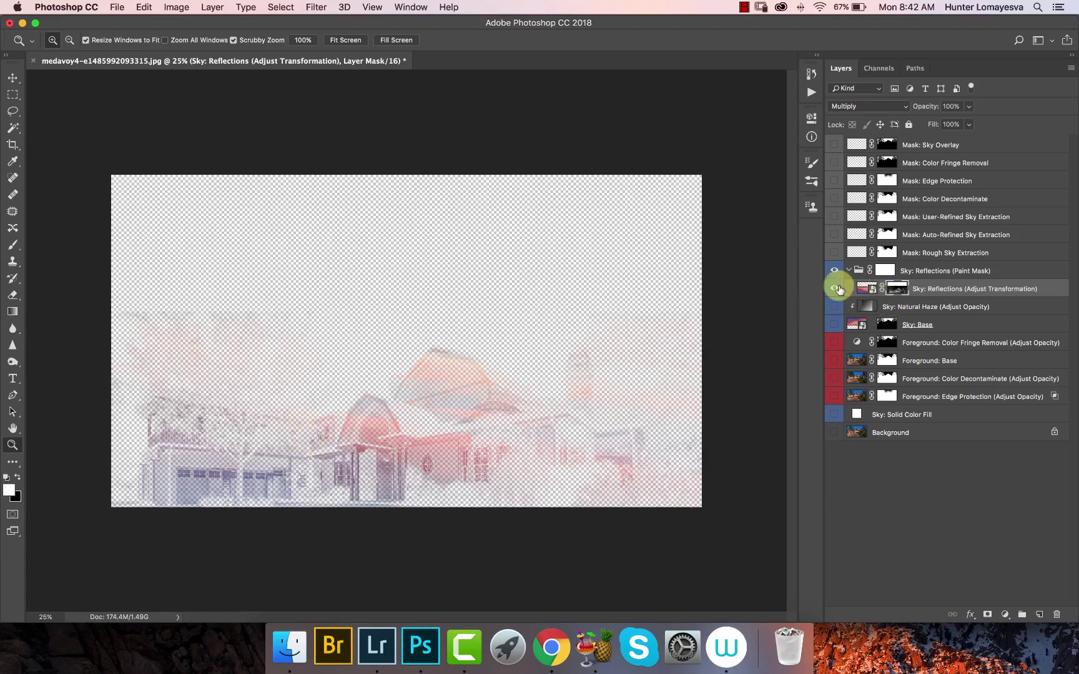
Show all the hidden layers up to Mask: Sky Overlay and invert the Sky: Reflections group's mask back to black
left_click_drag(838, 290, 834, 145)
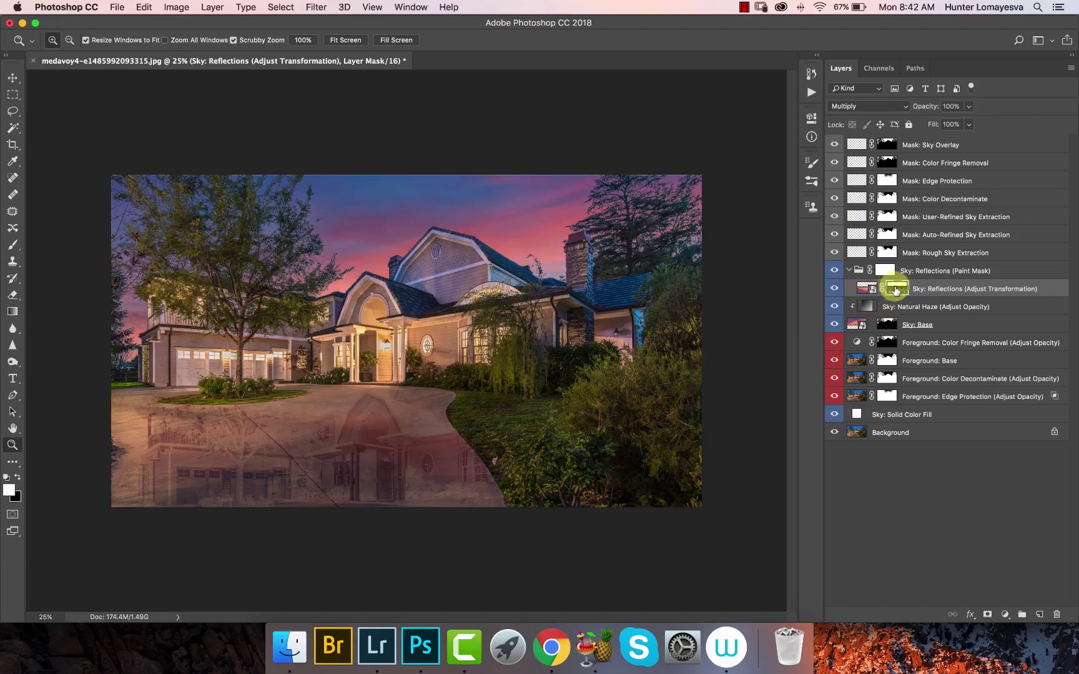
left_click(884, 270)
key("super+i")
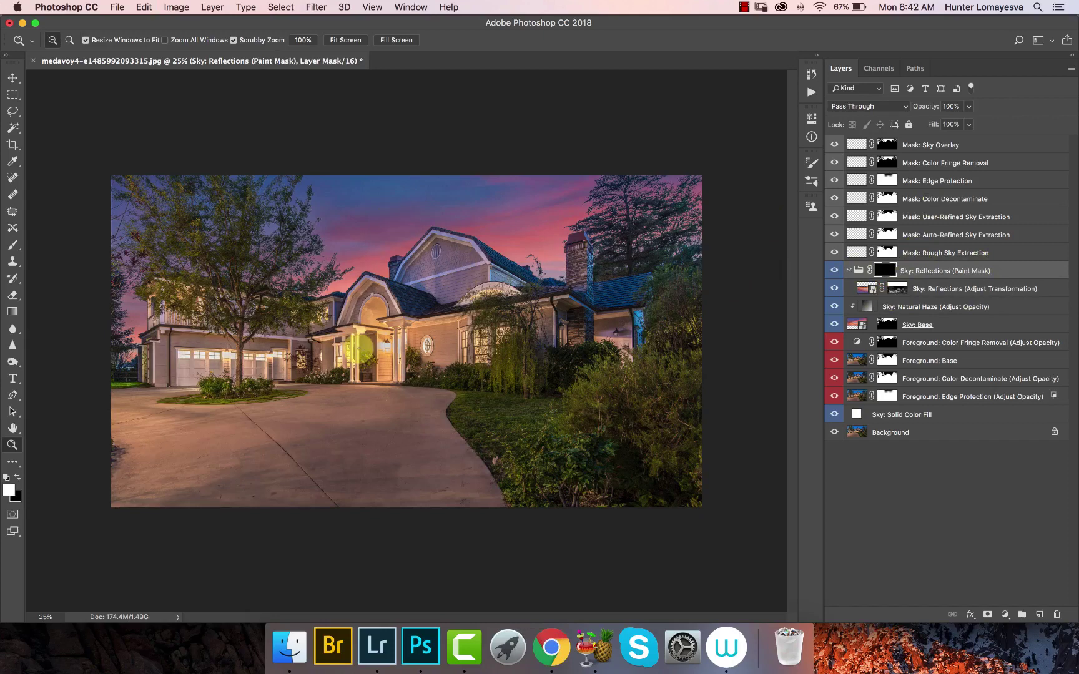
Try painting white across the driveway on the Sky: Reflections group's mask with a large brush, and undo the strokes
key("b")
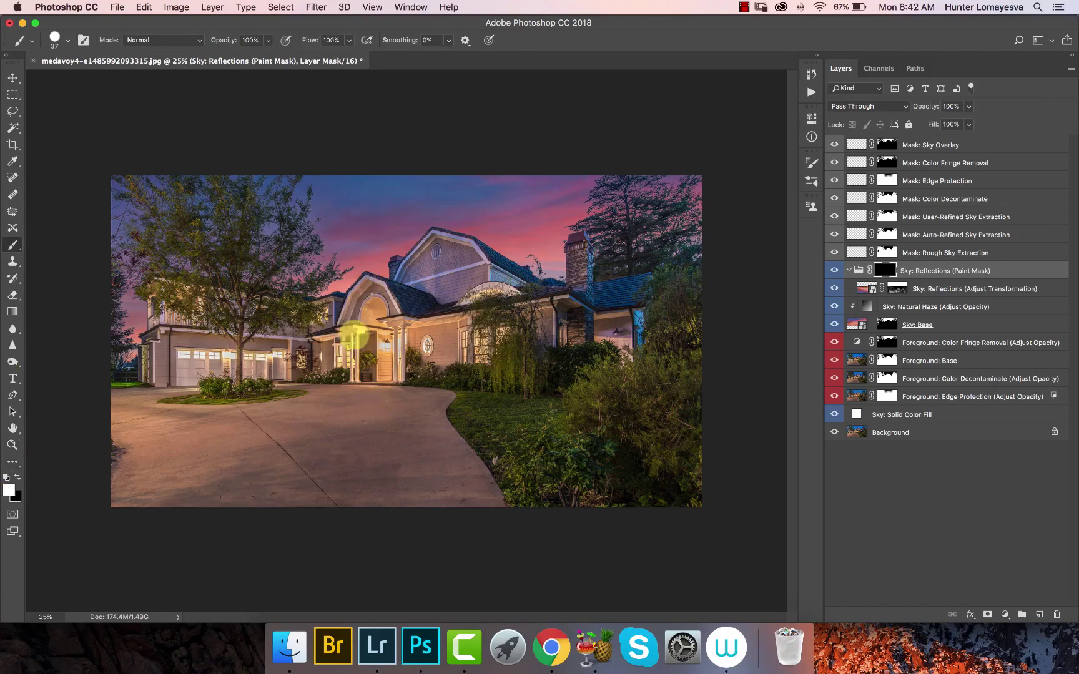
left_click_drag(272, 417, 393, 399)
mouse_move(222, 388)
left_mouse_down()
mouse_move(200, 402)
mouse_move(192, 504)
mouse_move(327, 462)
mouse_move(430, 460)
mouse_move(431, 412)
left_mouse_up()
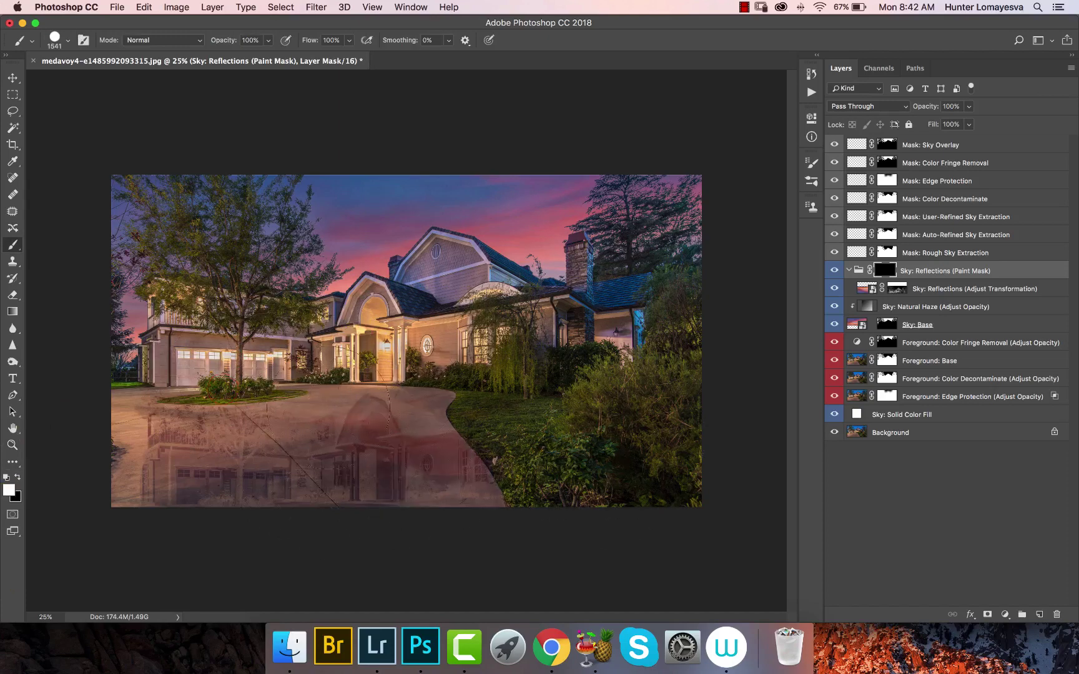
key("super+z")
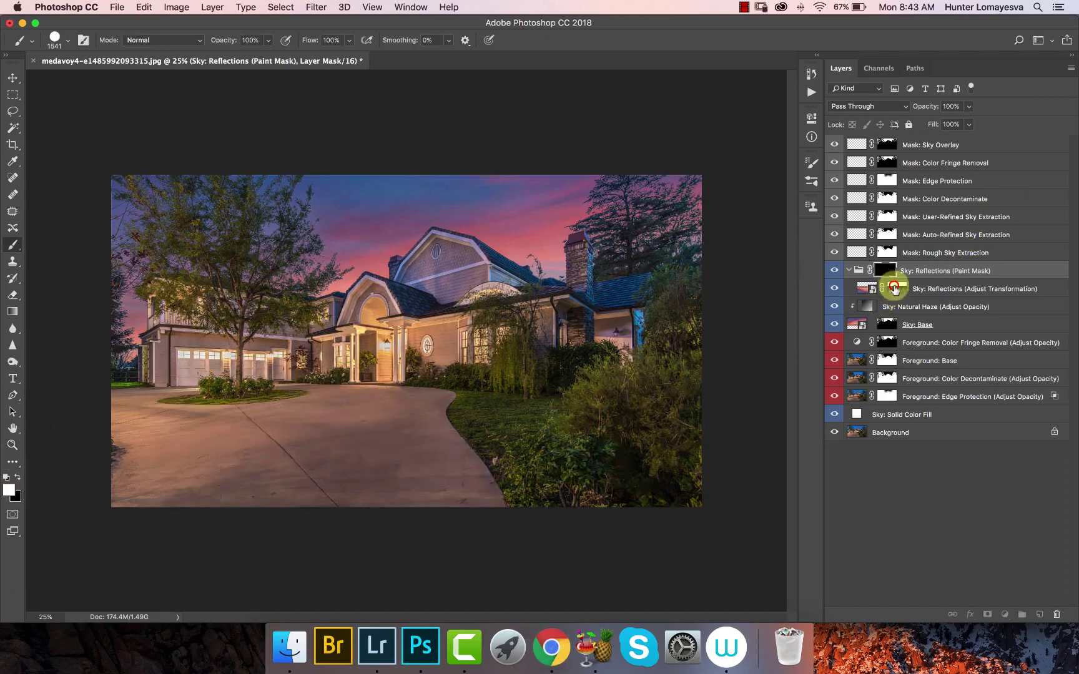
Unlink the Sky: Reflections layer from its mask and try moving only the reflected sky down to Y 4140 px
left_click(894, 289)
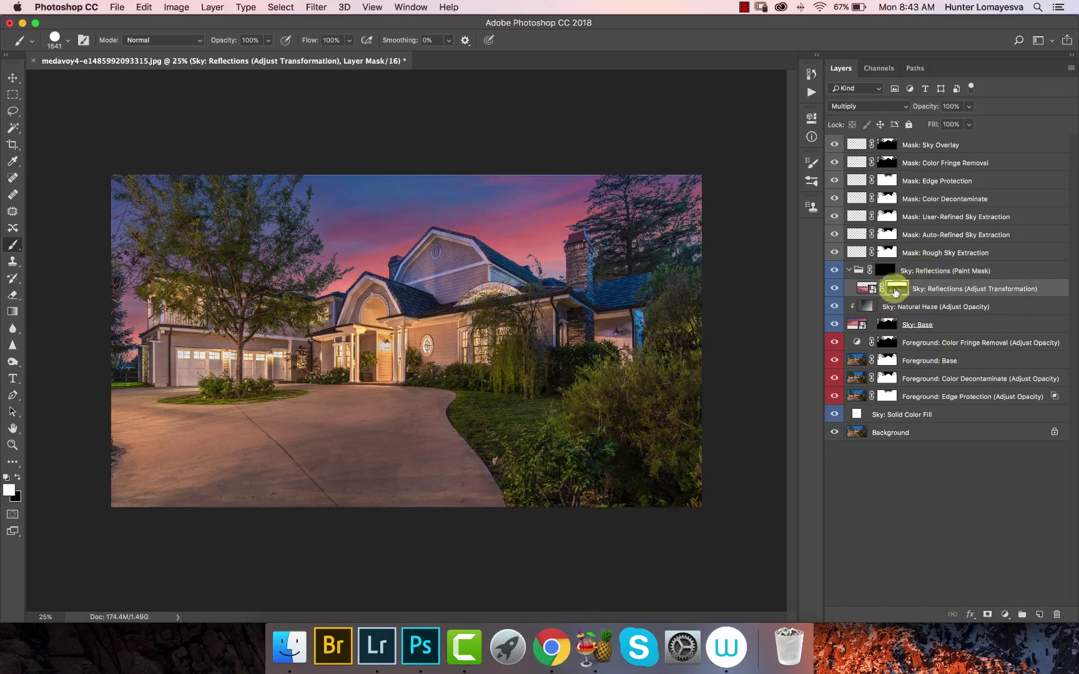
left_click(881, 291)
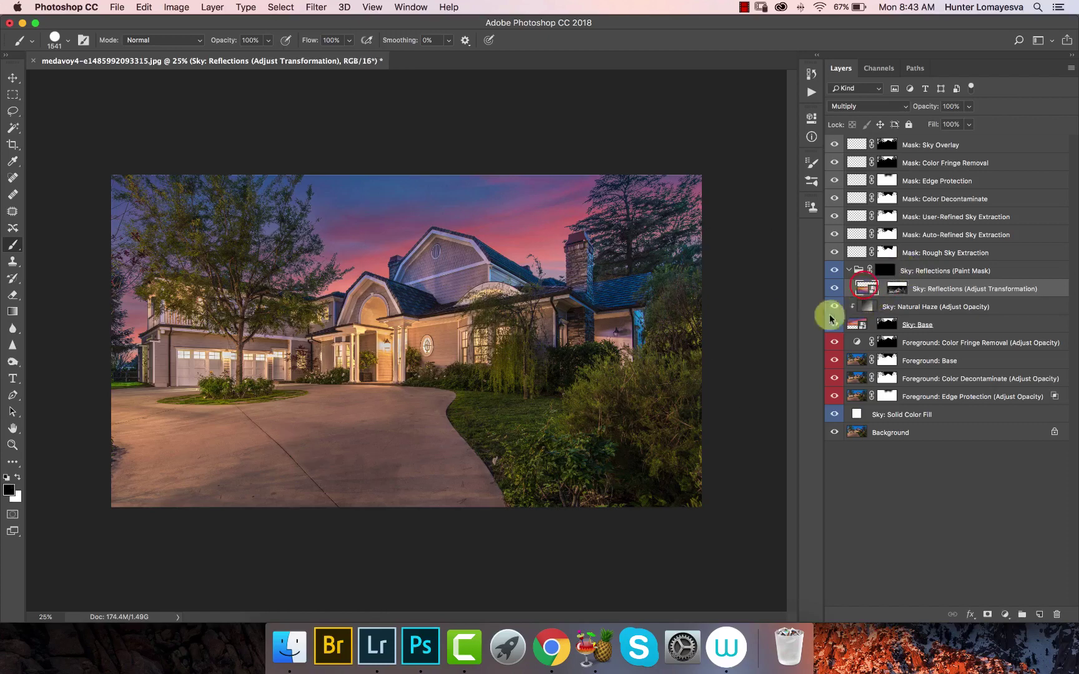
left_click(376, 455)
left_click(574, 223)
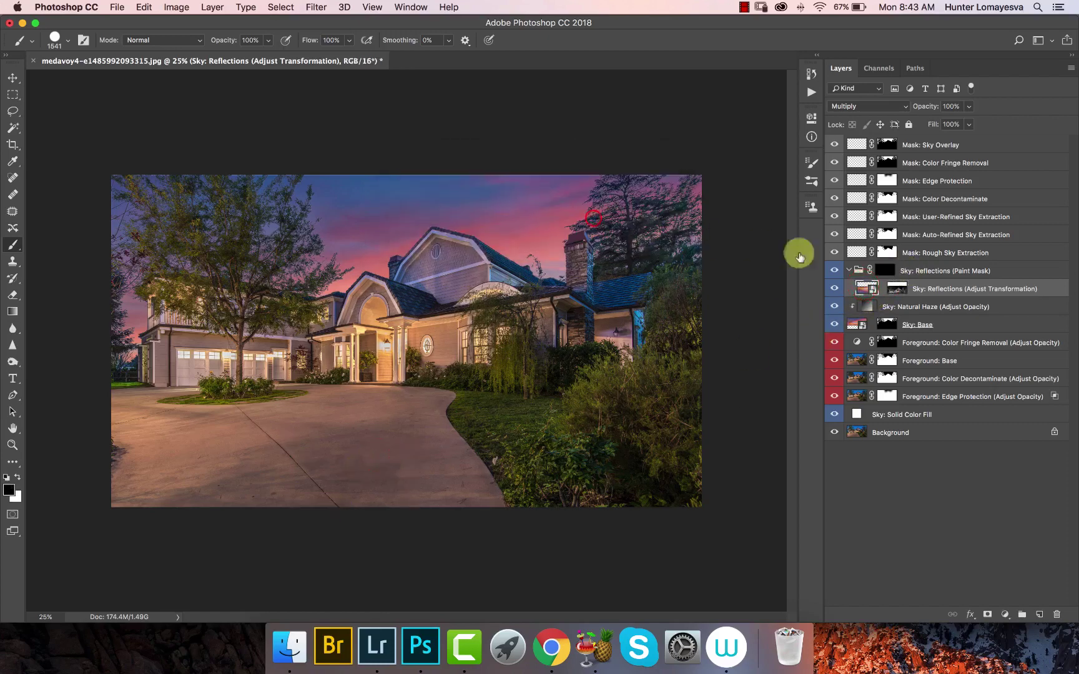
key("super+t")
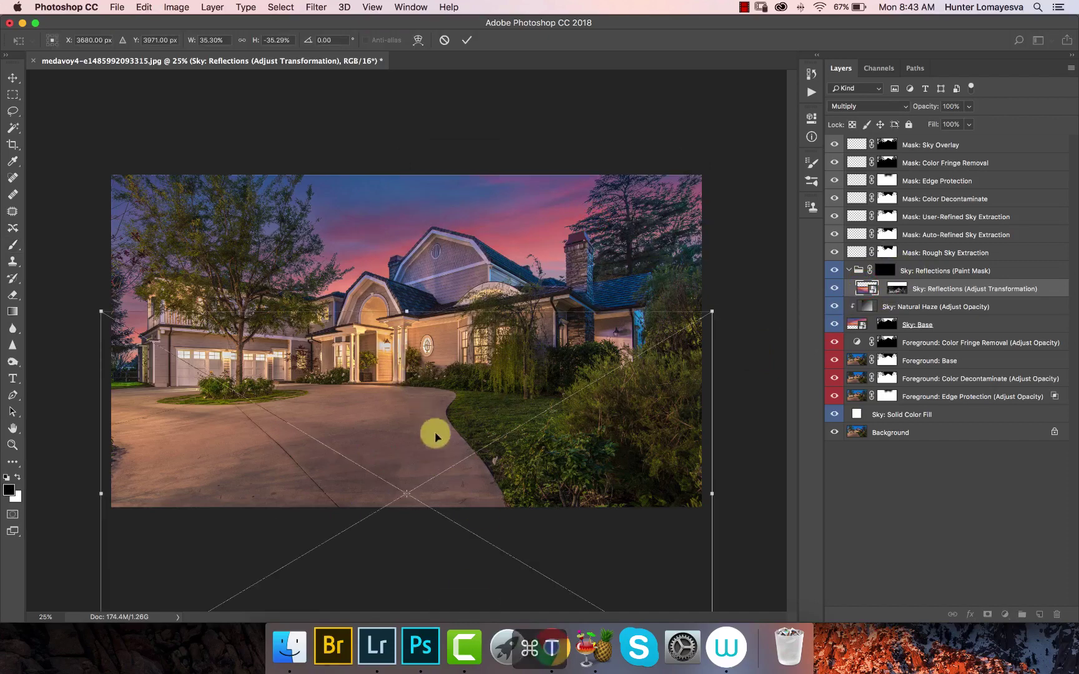
mouse_move(430, 439)
left_mouse_down()
mouse_move(426, 272)
mouse_move(431, 448)
left_mouse_up()
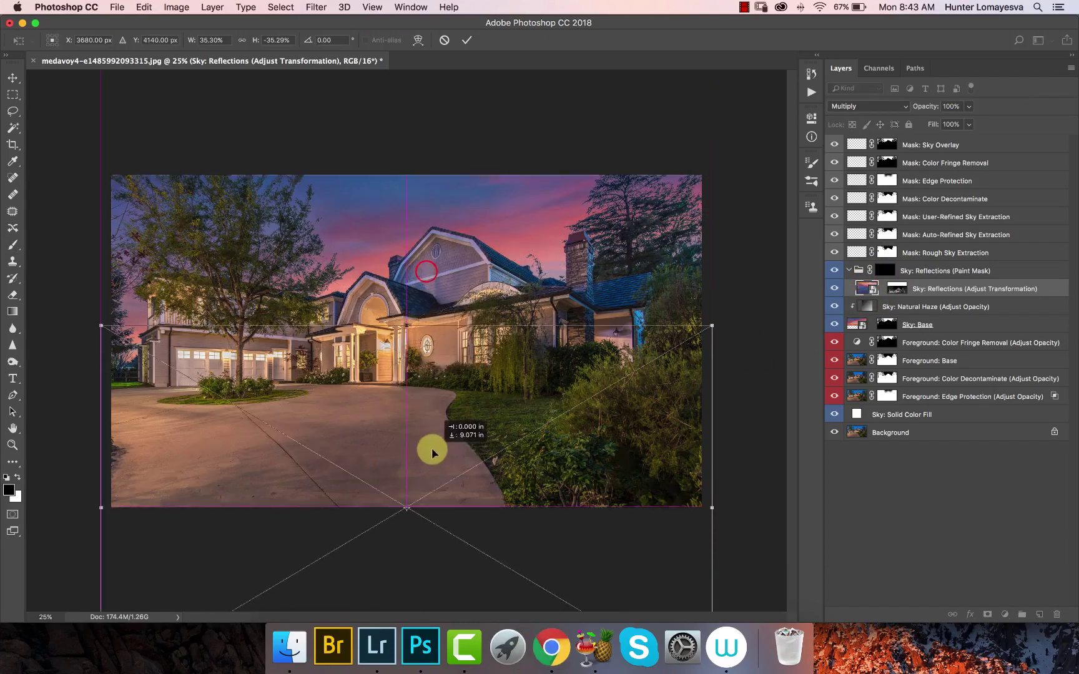
left_click(443, 39)
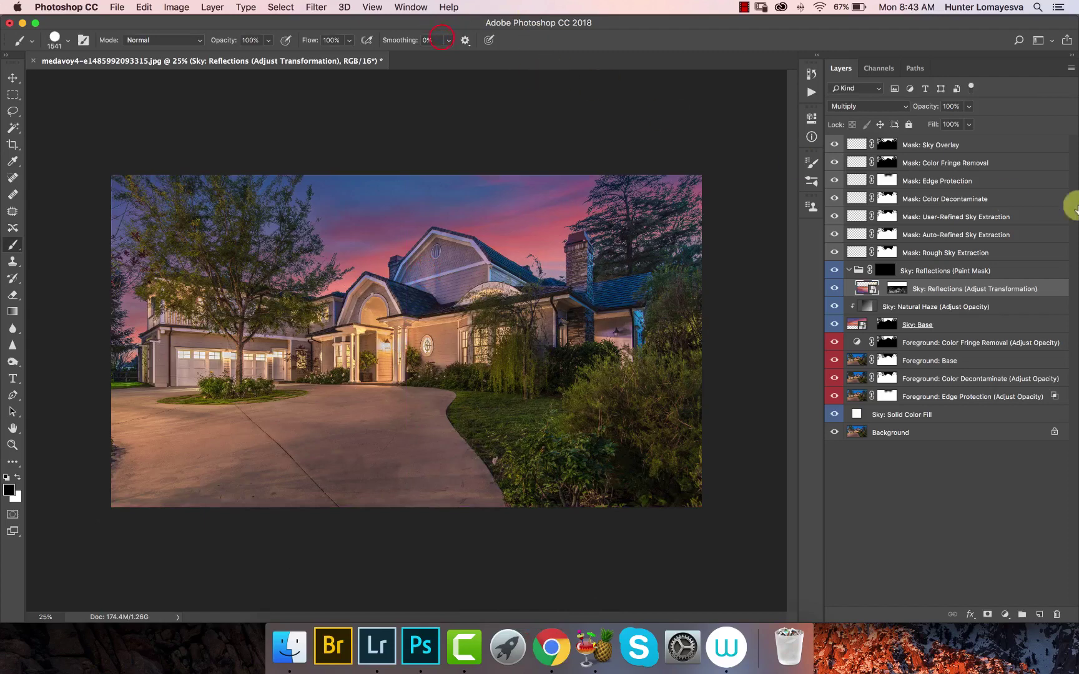
Step back to before the reflected sky was moved and its mask disabled, and invert the Sky: Reflections group's mask to black
key("alt+super+z")
key("alt+super+z")
key("alt+super+z")
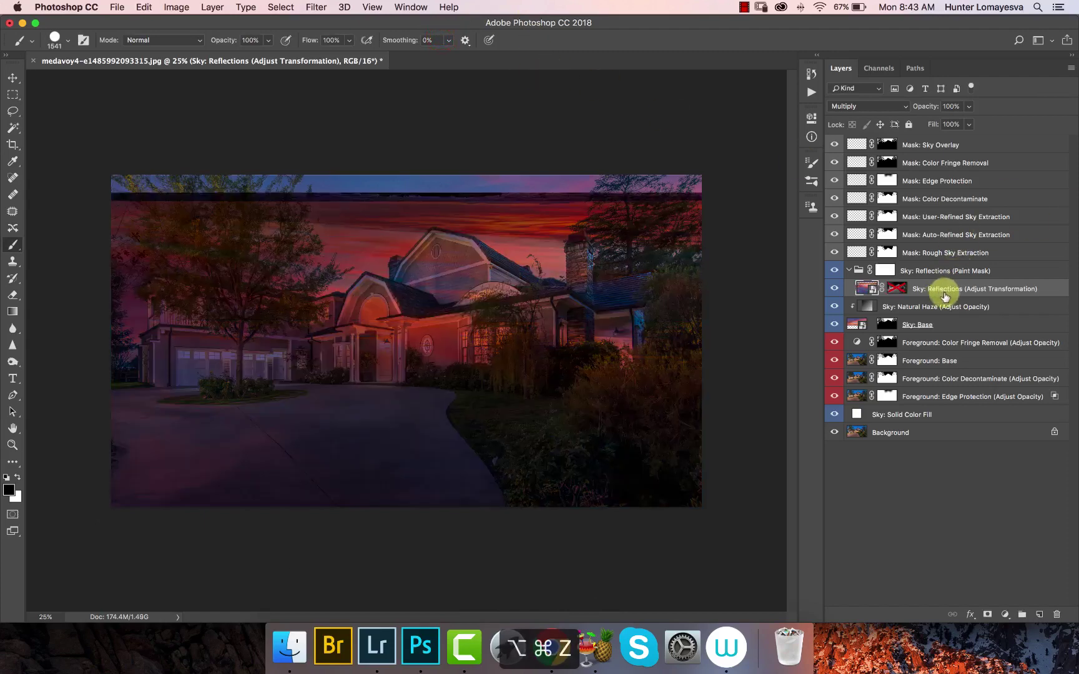
key("alt+super+z")
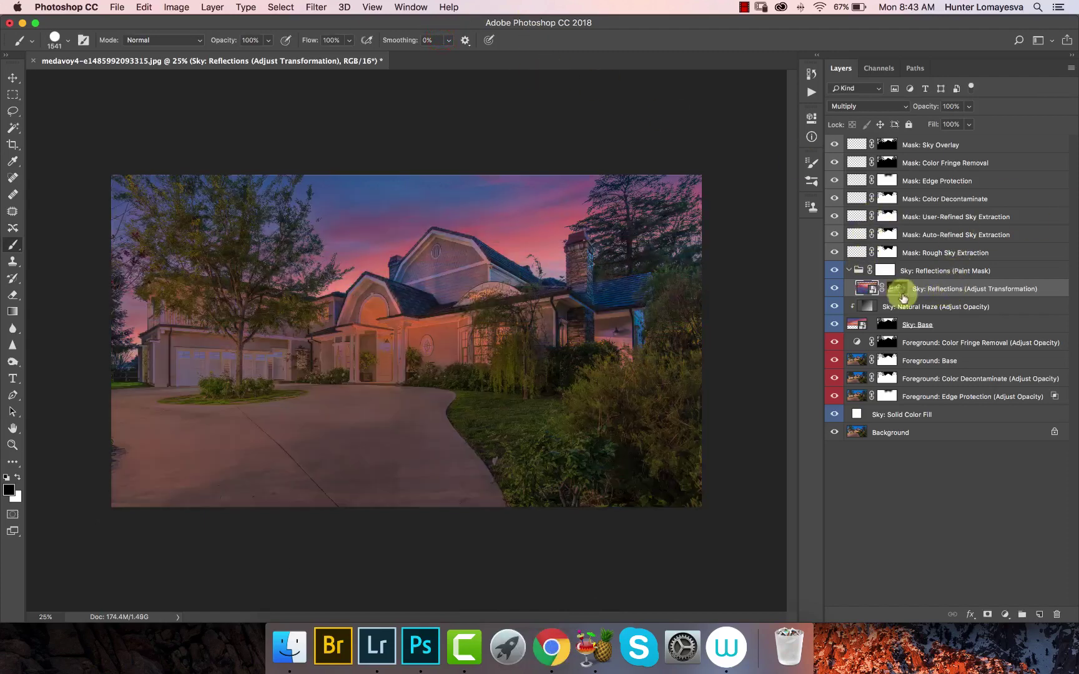
left_click(890, 270)
key("super+i")
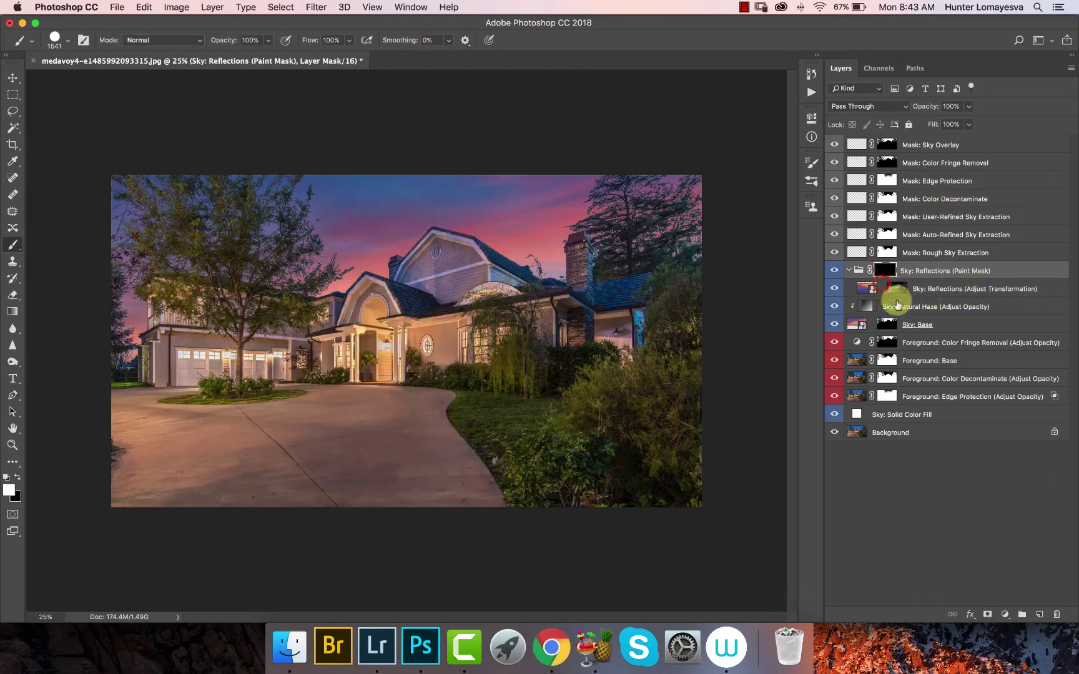
Unlink the Sky: Reflections (Adjust Transformation) layer from its luminosity mask and view that mask on its own
left_click(891, 284)
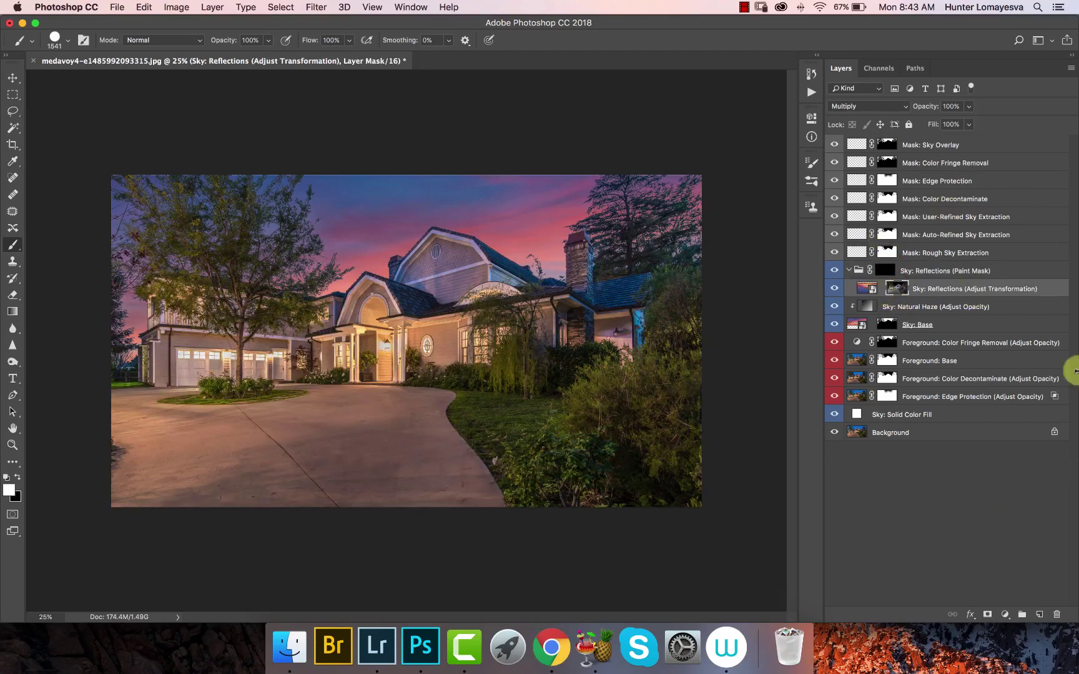
left_click(896, 289, "alt")
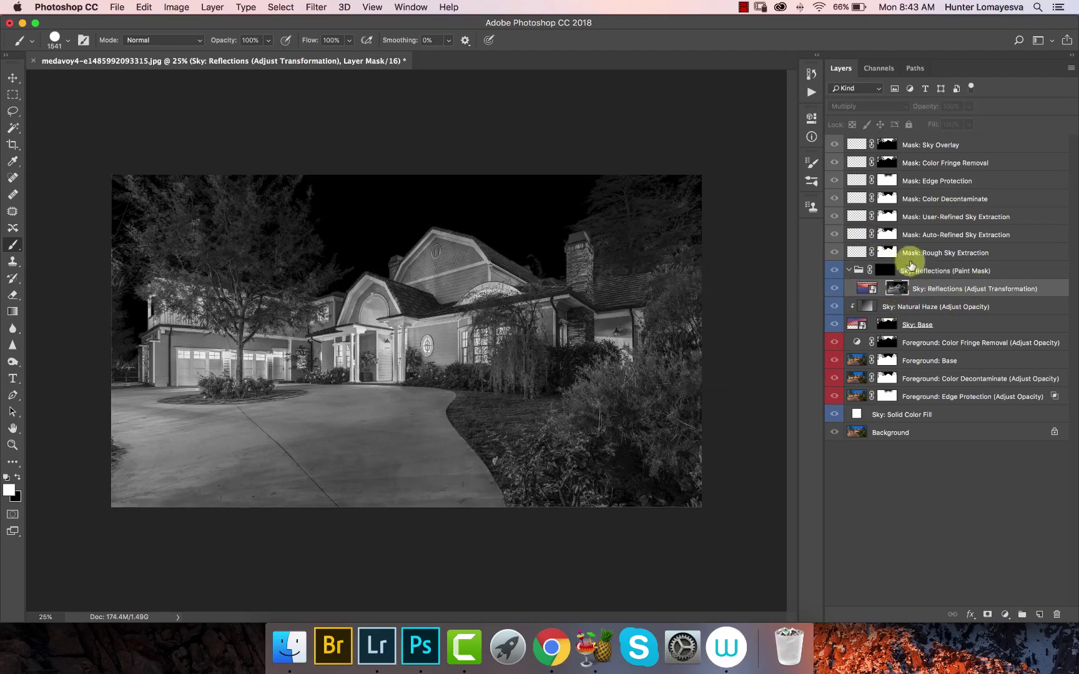
left_click(896, 287, "alt")
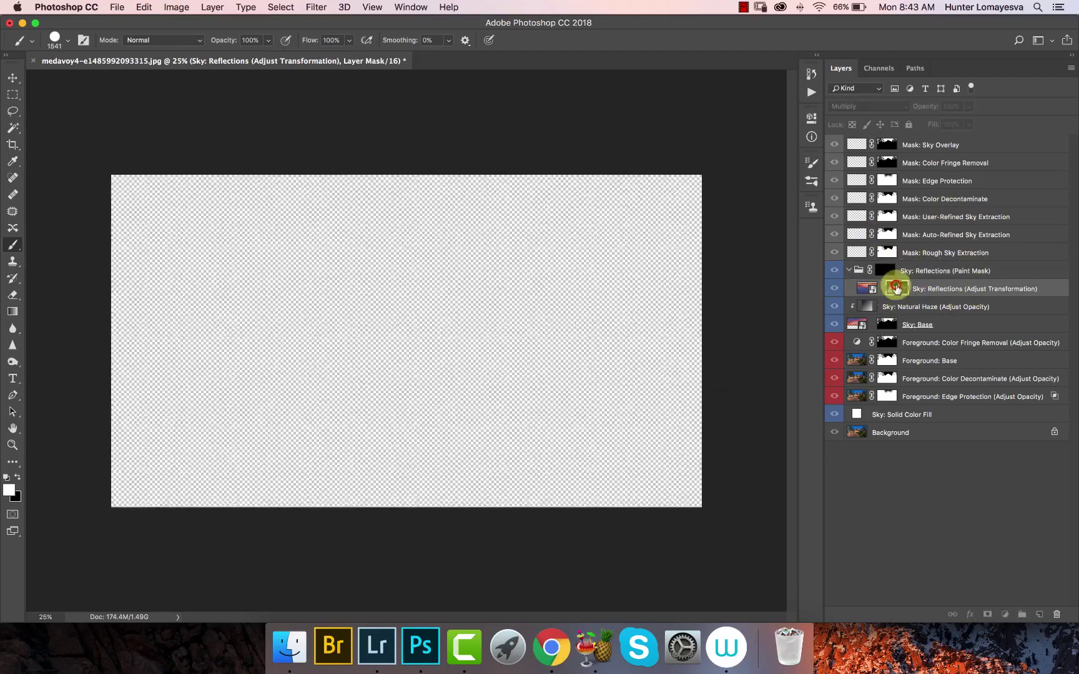
Try moving the reflected sky independently of its mask, straight down to Y 4043 px with Free Transform, and cancel the move
left_click(863, 288)
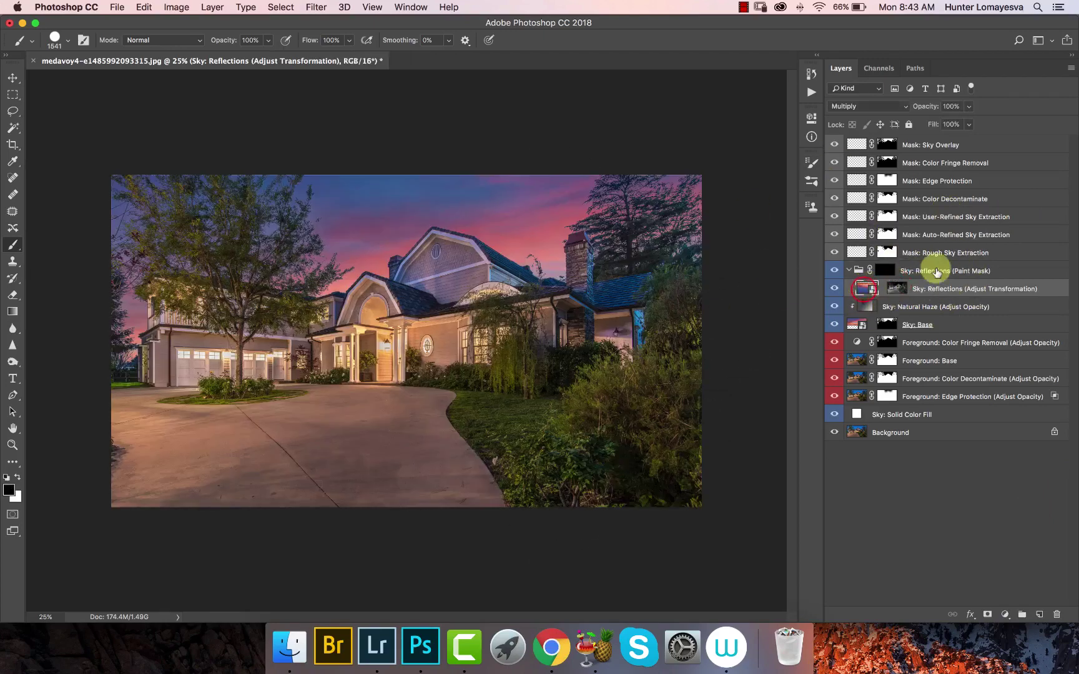
key("super+t")
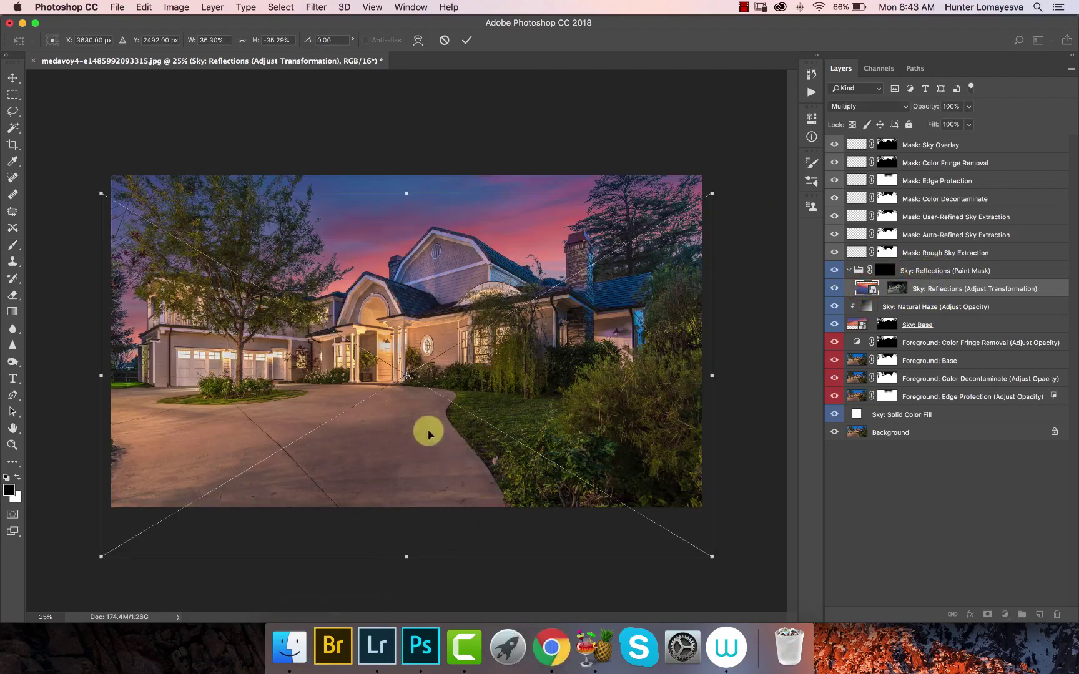
left_click_drag(429, 429, 415, 553)
left_click_drag(471, 482, 495, 473)
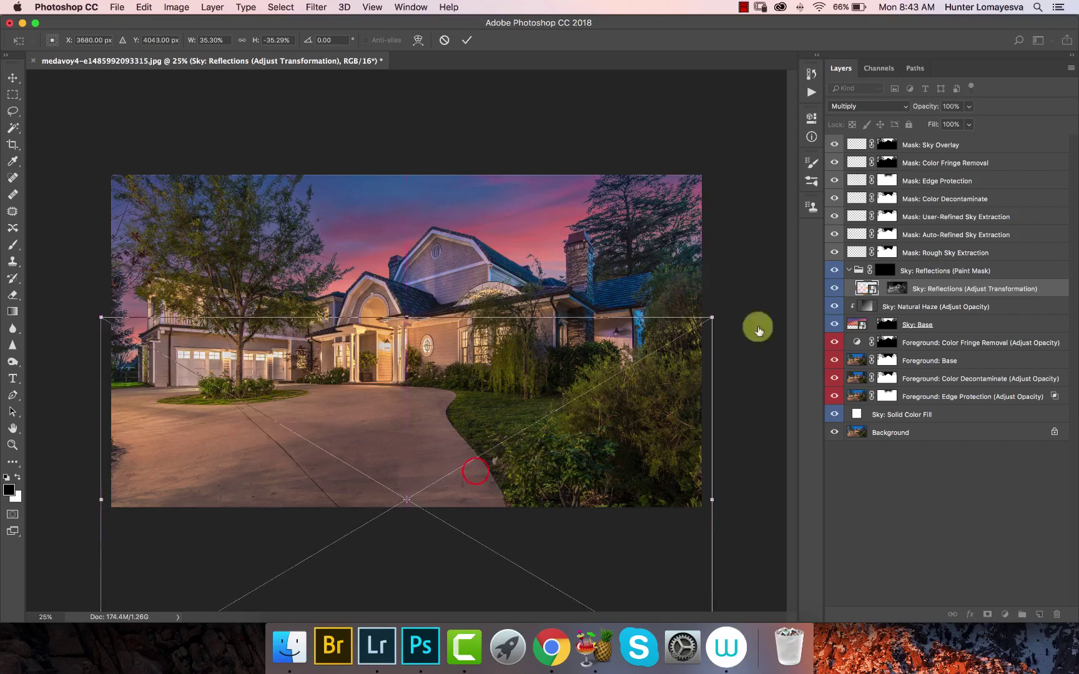
left_click(444, 48)
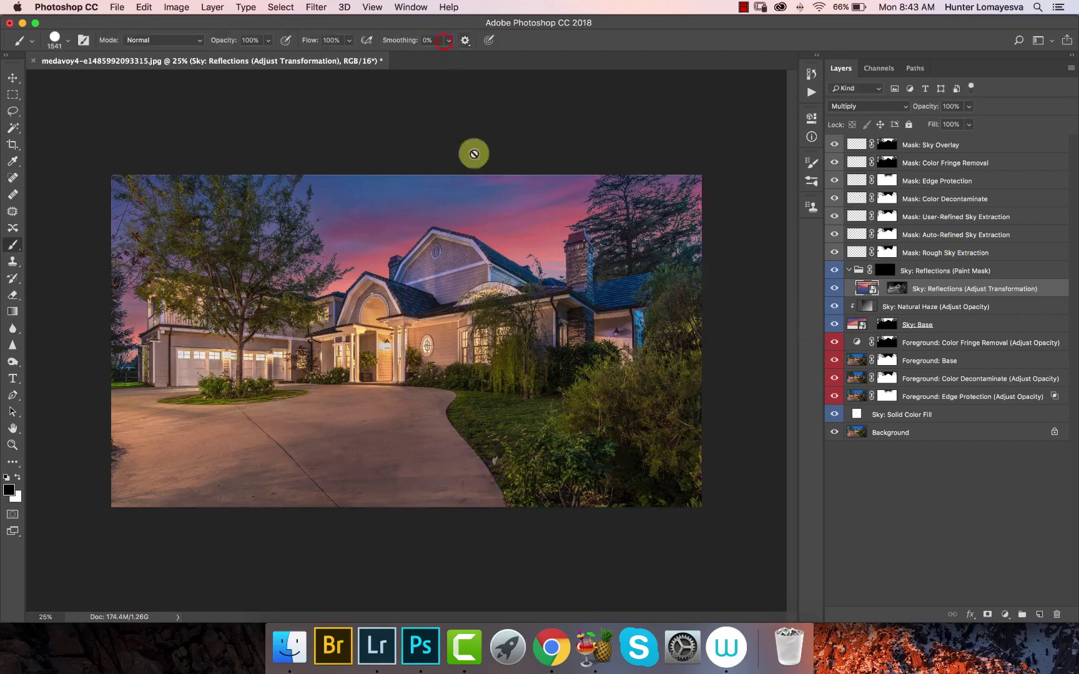
Select the stack of Mask layers from Rough Sky Extraction up to Sky Overlay, and reduce the selection to Mask: Rough Sky Extraction
left_click(983, 253)
left_click(980, 144, "shift")
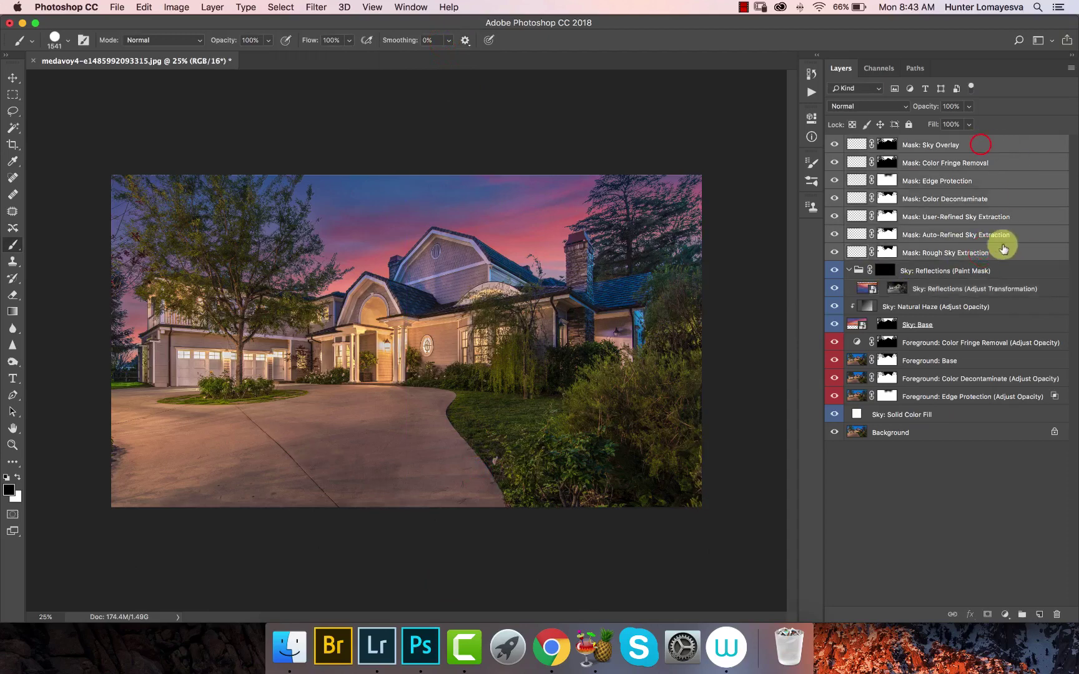
left_click(965, 254)
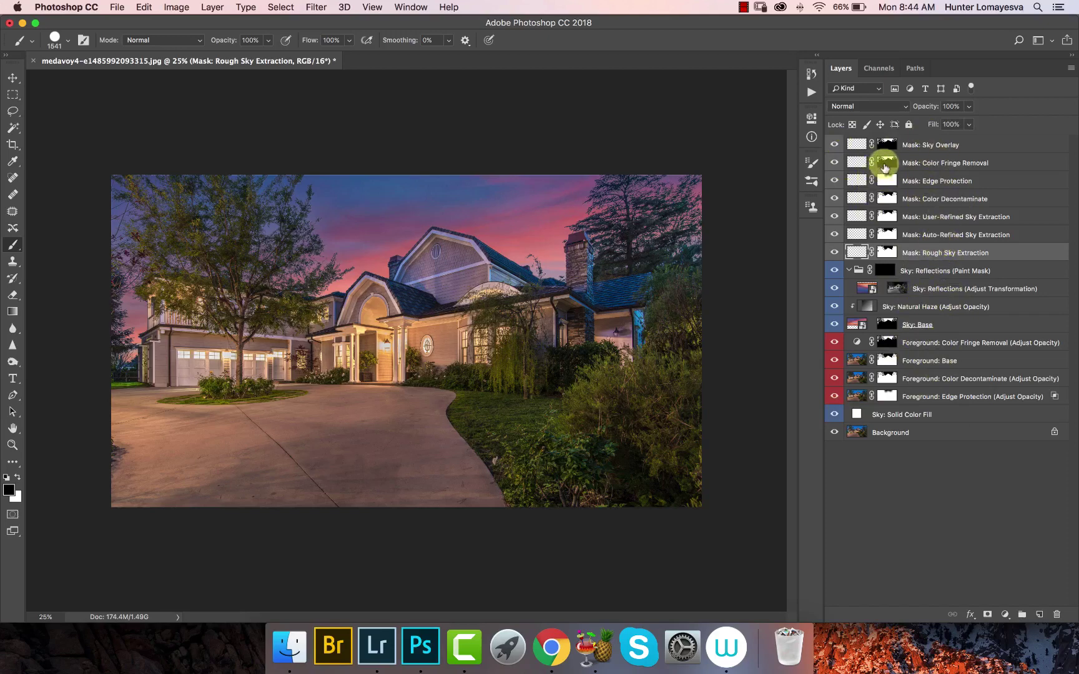
Paint black over the house roof and the surrounding trees and bushes on the Foreground: Base layer's mask
left_click(887, 362)
left_click_drag(330, 258, 544, 231)
key("x")
key("cmd+z")
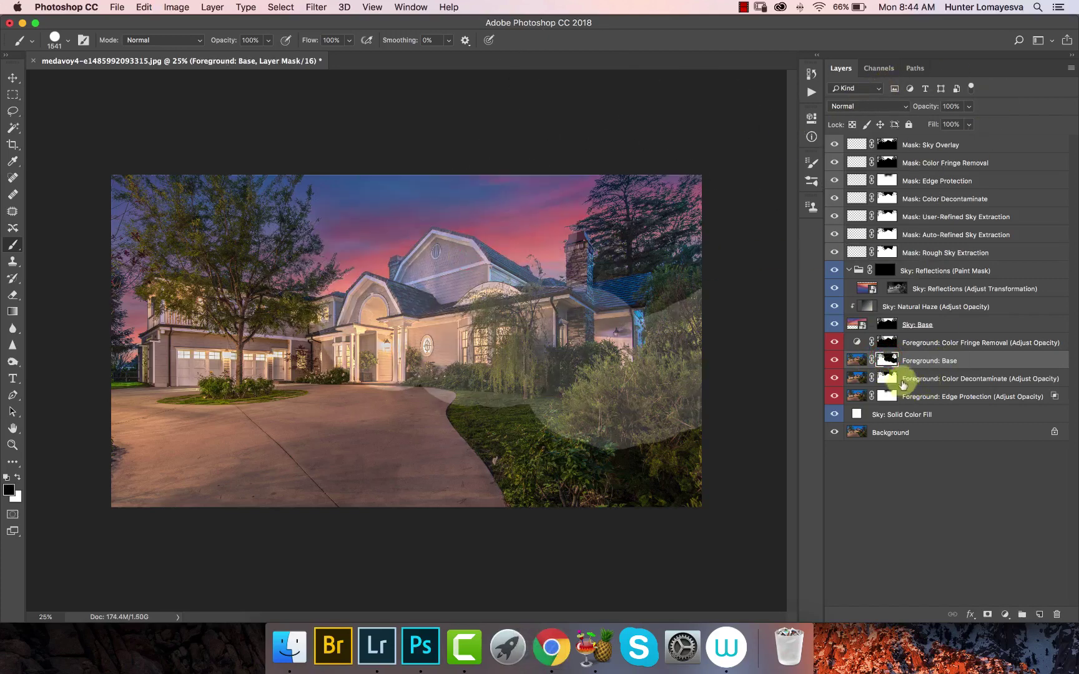
Delete the painted layer mask from the Foreground: Base layer without applying it
left_click(897, 361, "alt")
left_click(895, 362, "alt")
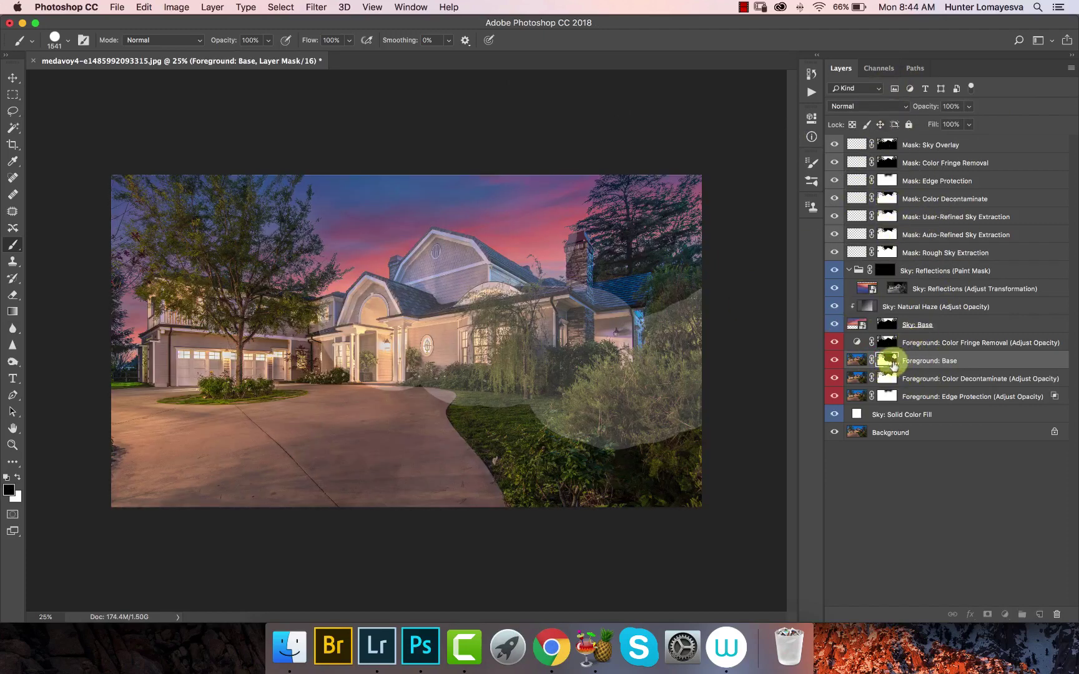
left_click_drag(894, 363, 1061, 618)
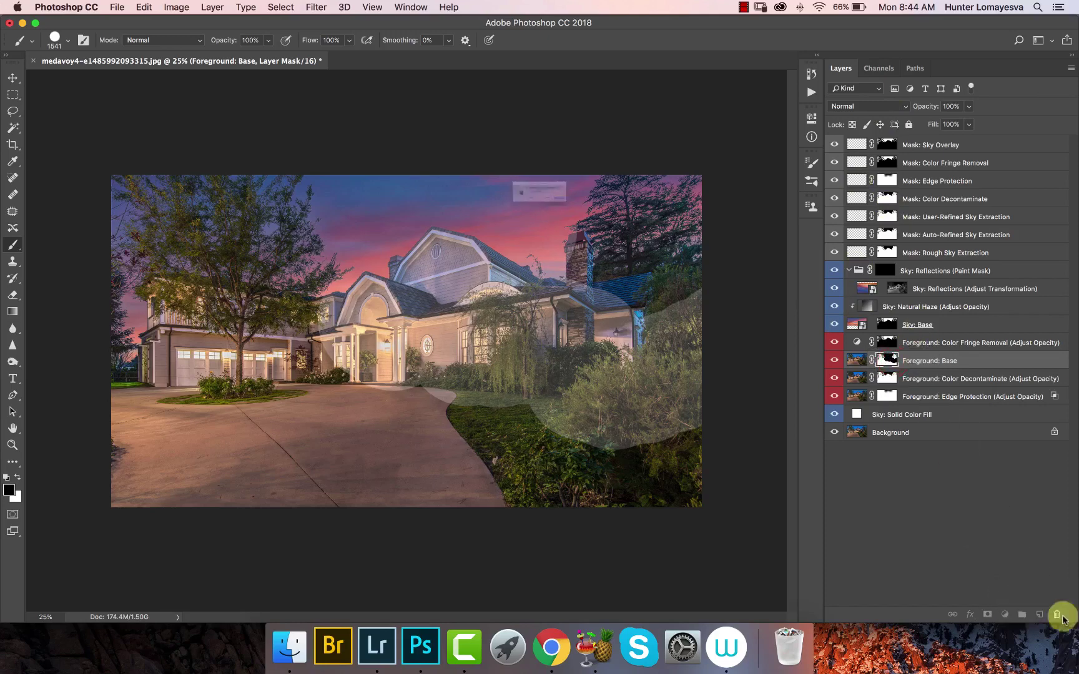
left_click(507, 223)
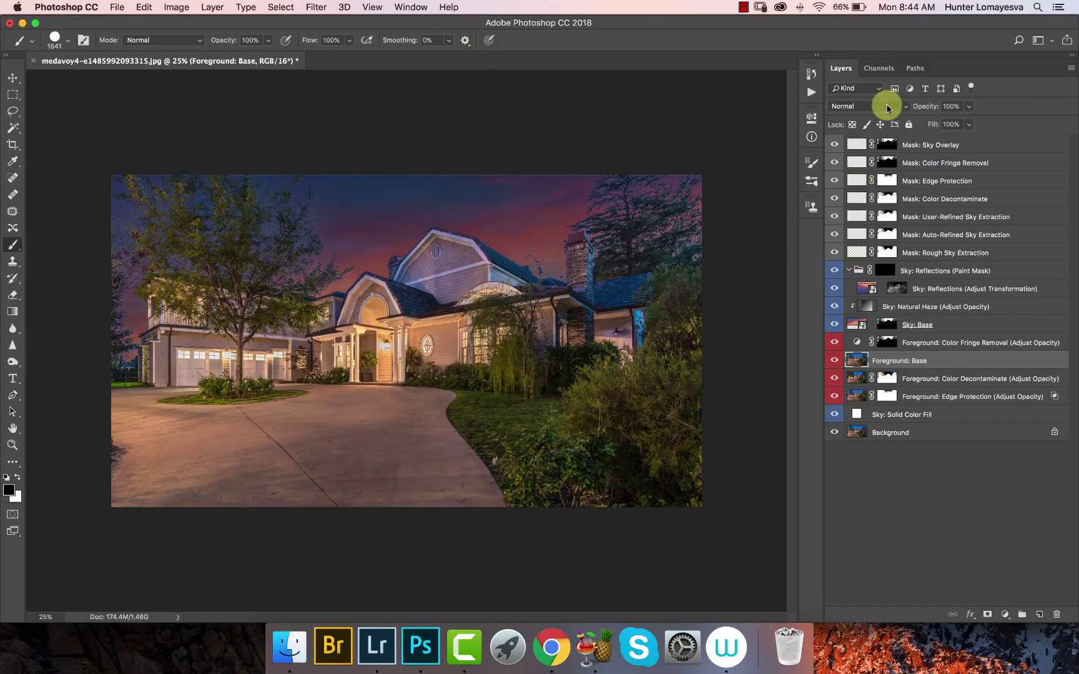
Load the Mask: User-Refined Sky Extraction mask as a selection and add it as a new layer mask on Foreground: Base
left_click(886, 216)
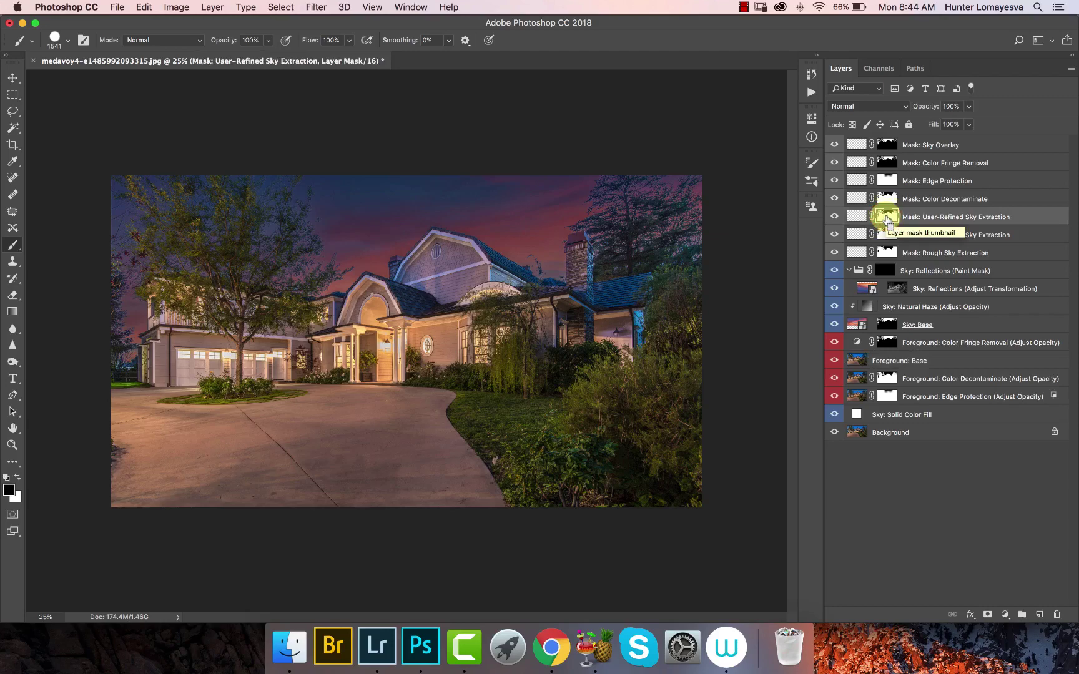
left_click(886, 217, "super")
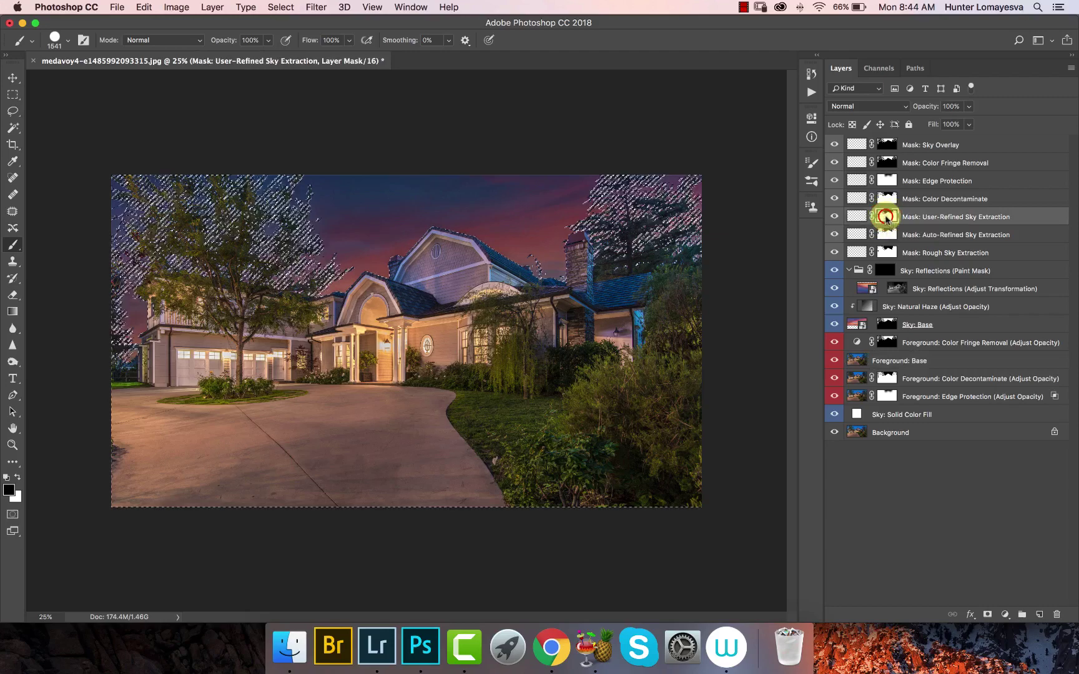
left_click(933, 364)
left_click(985, 613)
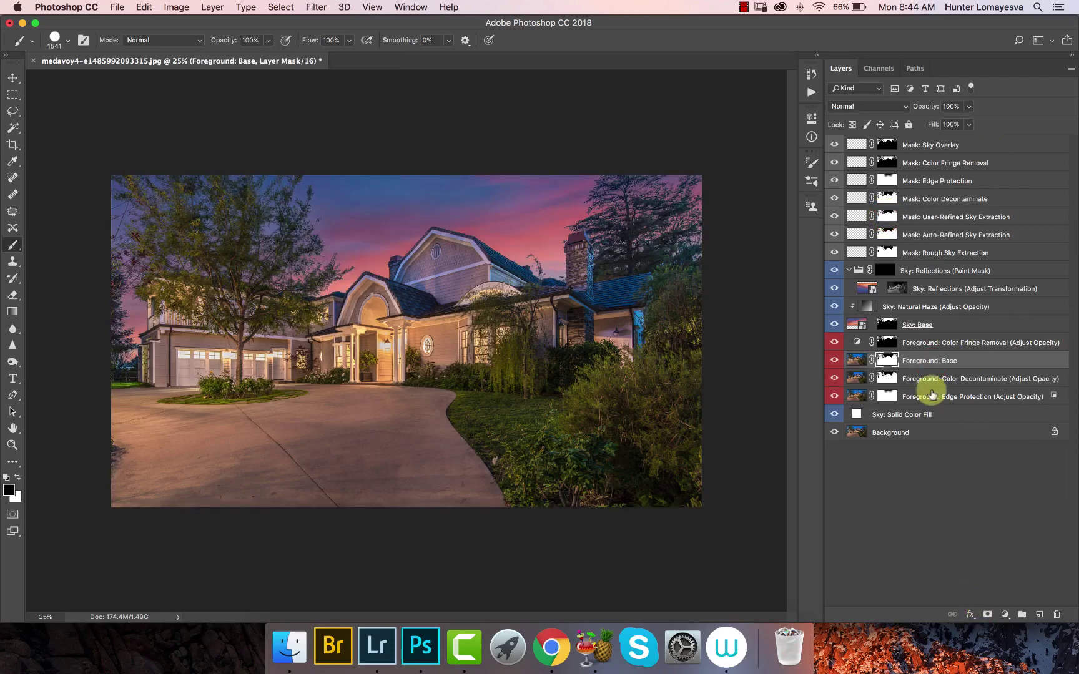
Review the backup Mask layers from Rough Sky Extraction up to Sky Overlay alongside the foreground and sky layers they correspond to
left_click(918, 253)
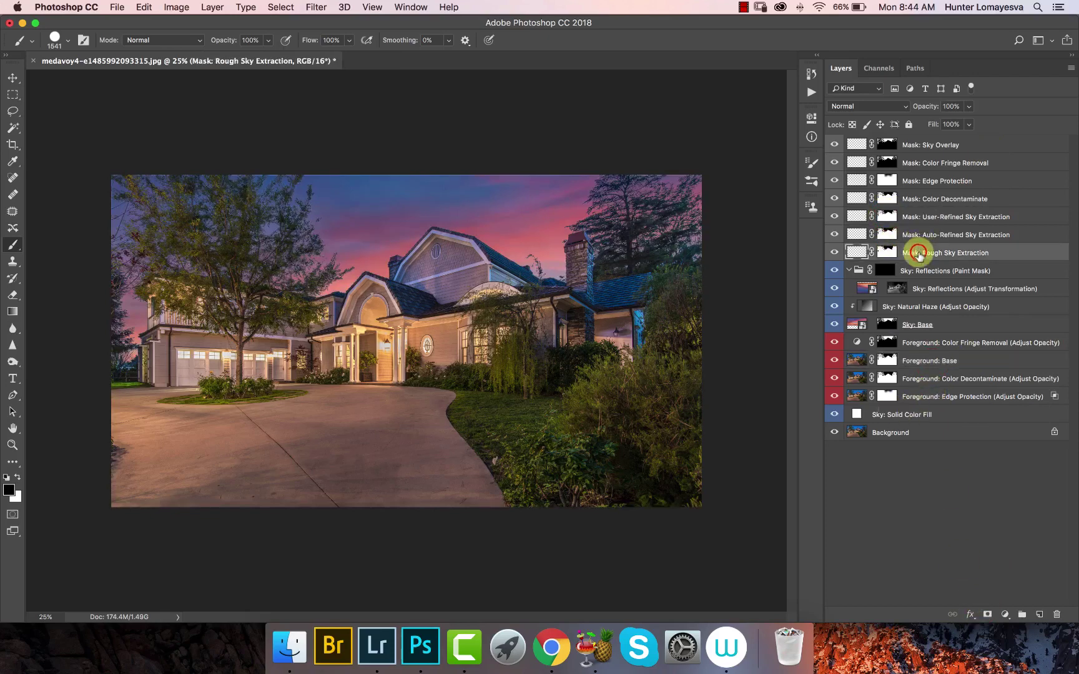
left_click(927, 235, "shift")
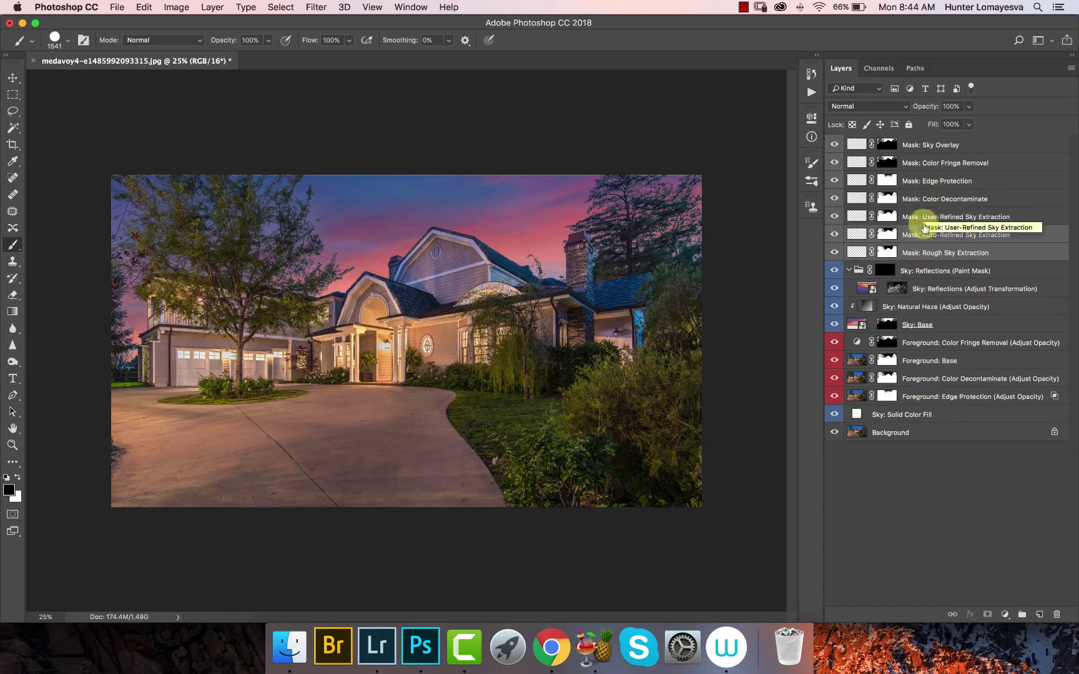
left_click(956, 216)
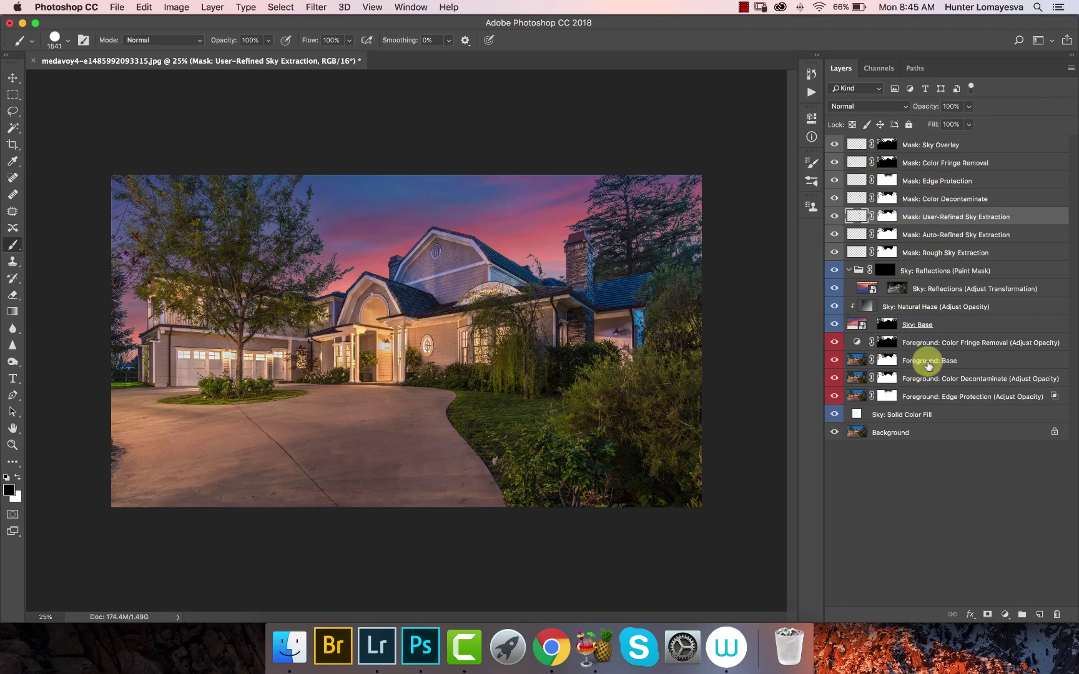
left_click(937, 201)
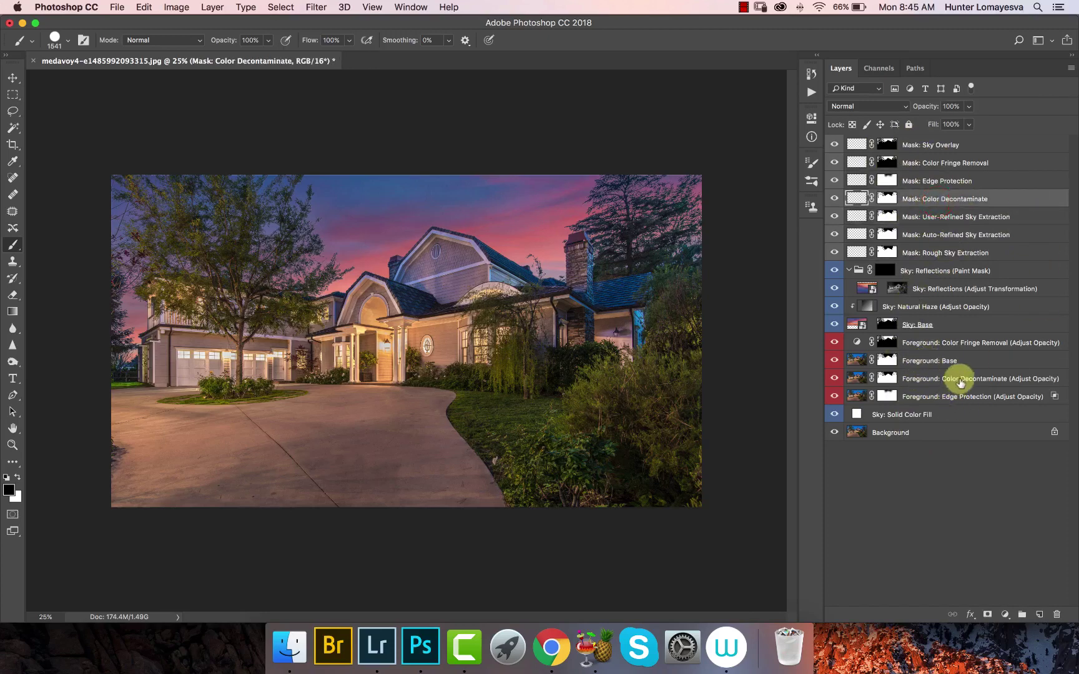
left_click(965, 181)
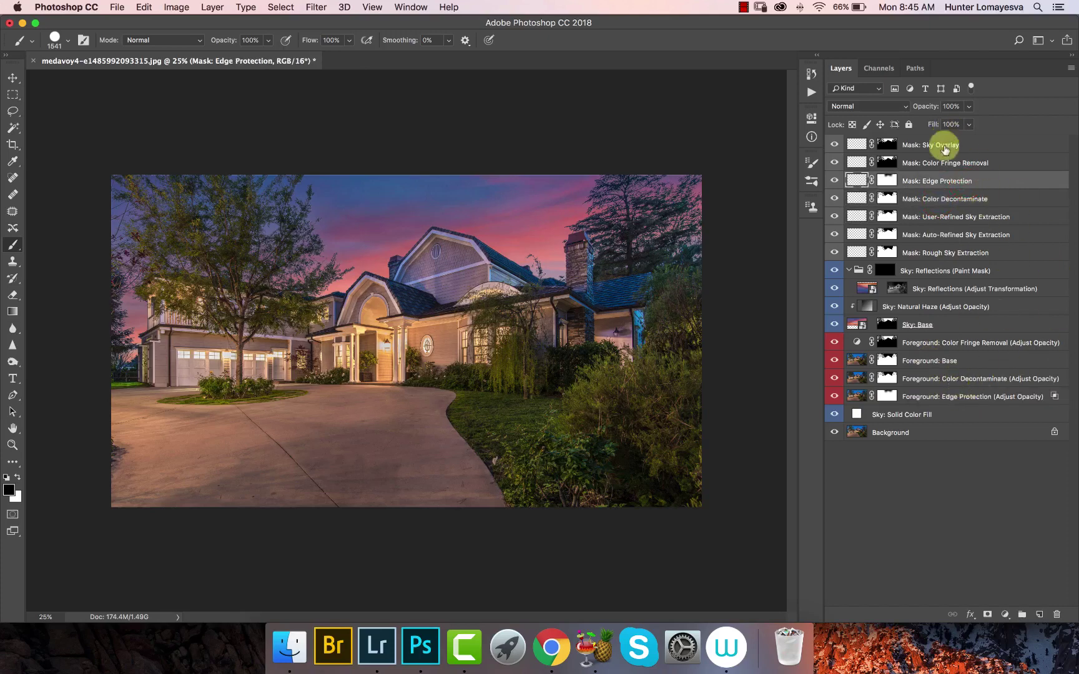
left_click(944, 161)
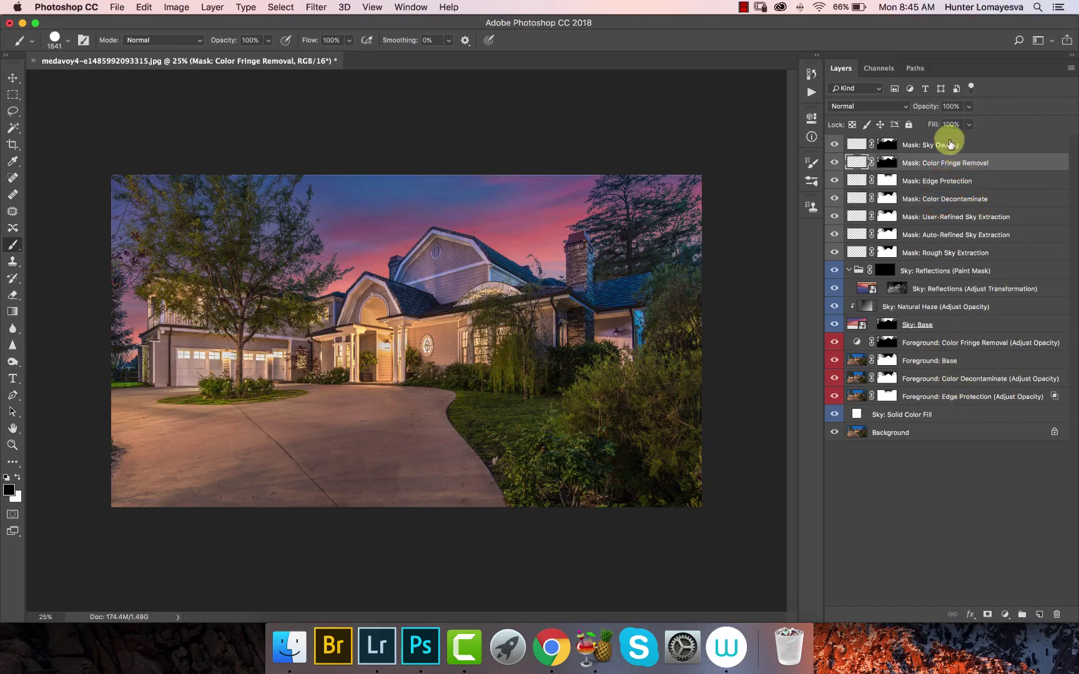
left_click(950, 144)
left_click(944, 326)
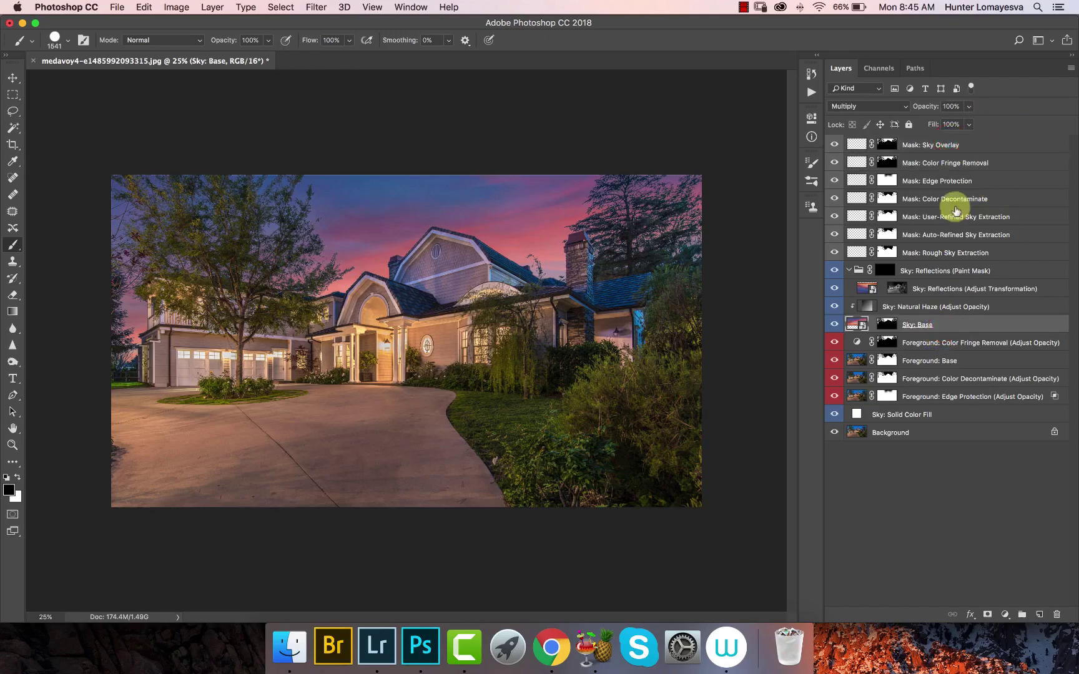
Run the action 2a. Optional - Refine Extraction Masks and continue into the selection refinement workspace
left_click(812, 92)
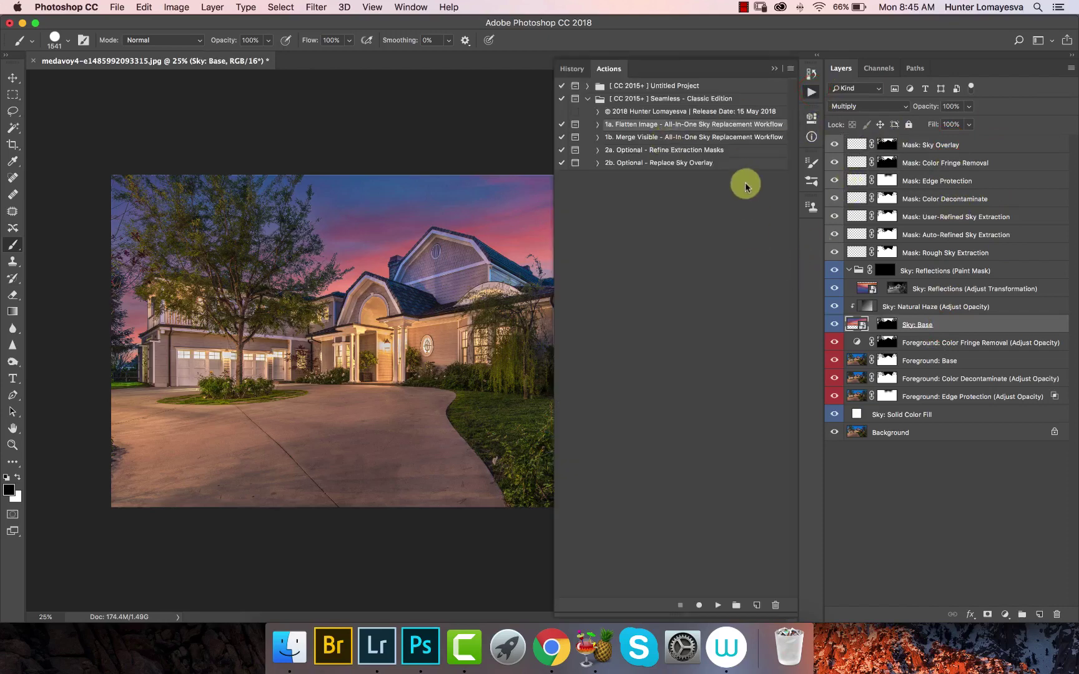
left_click(738, 154)
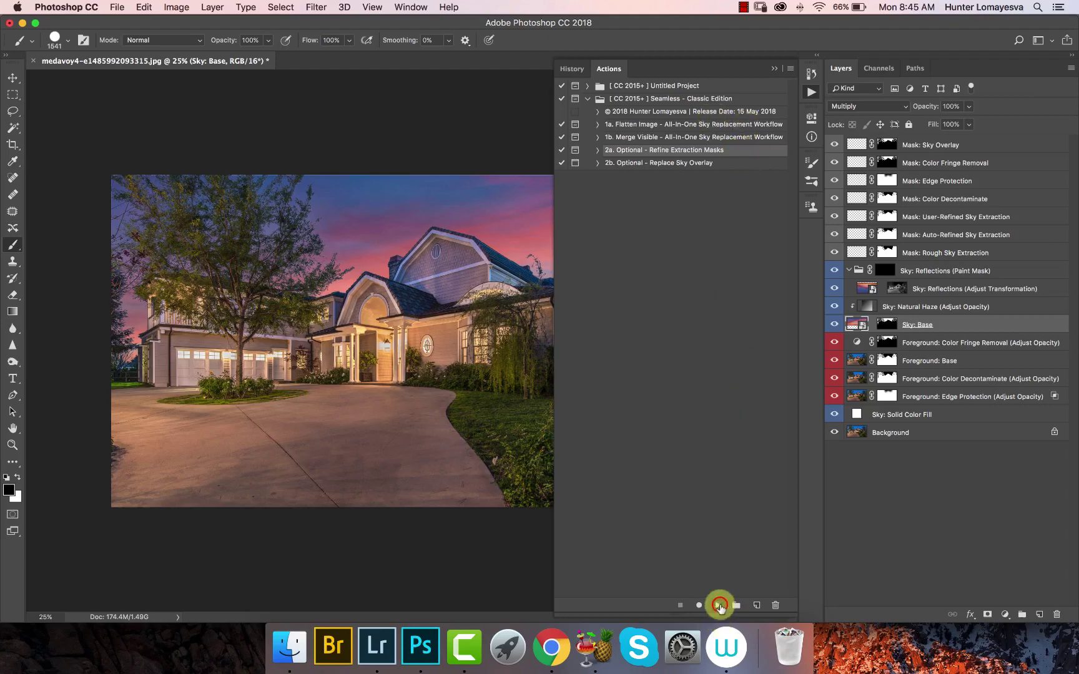
left_click(718, 605)
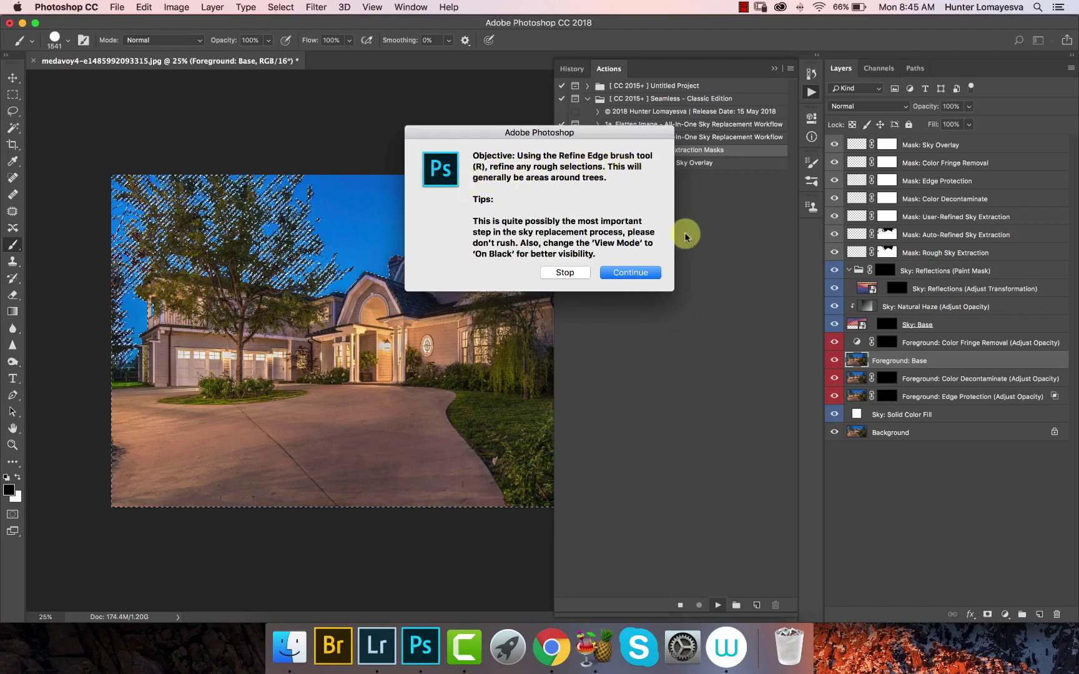
left_click(633, 273)
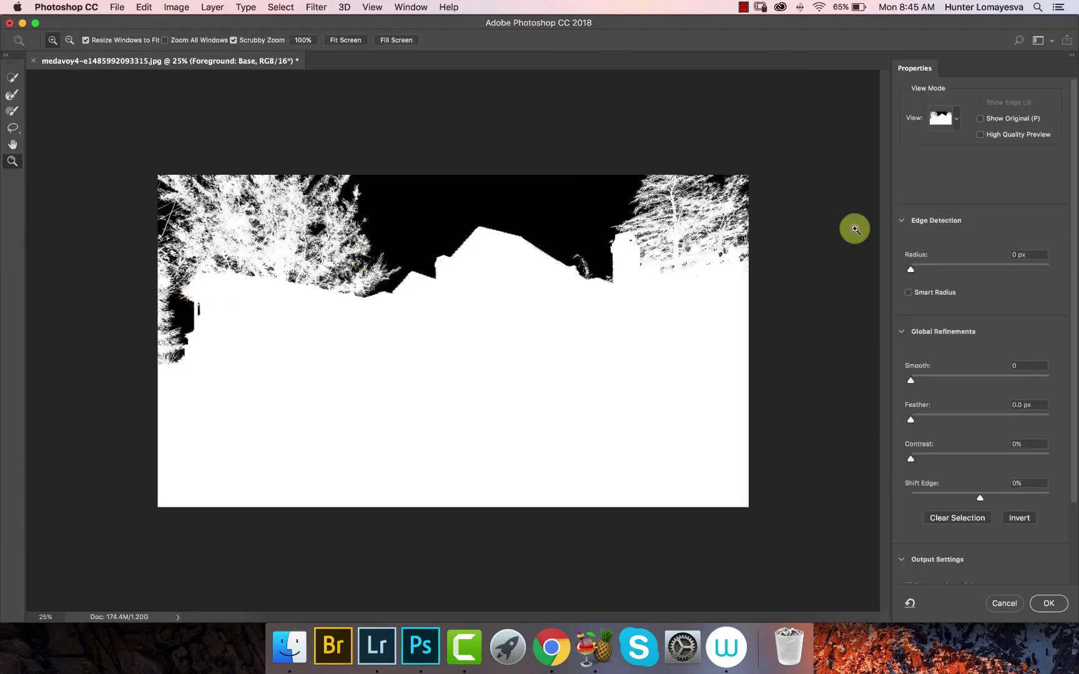
Preview the extraction in On Layers view, looking closely at the tree behind the stone chimney
left_click(946, 120)
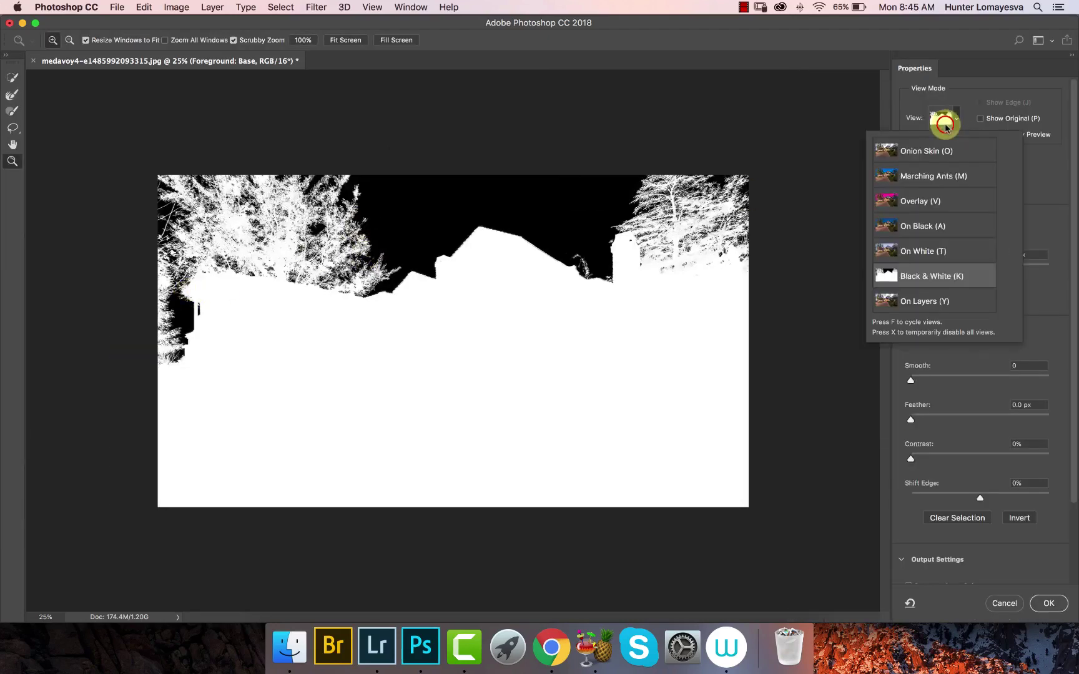
left_click(919, 299)
left_click(1034, 142)
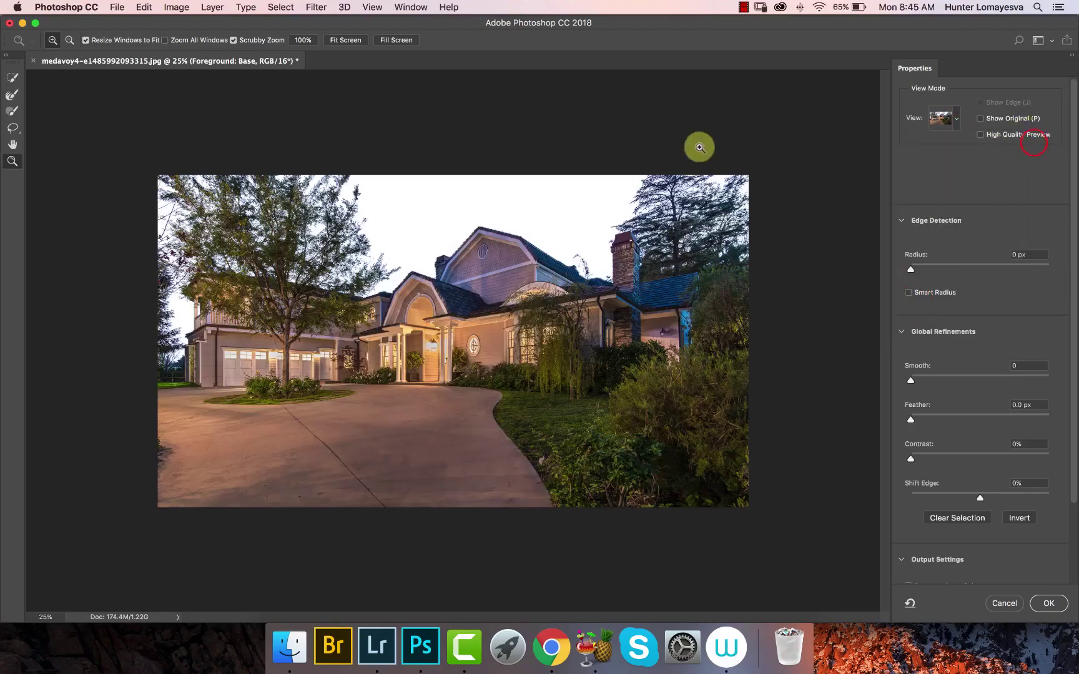
left_click_drag(699, 148, 727, 161)
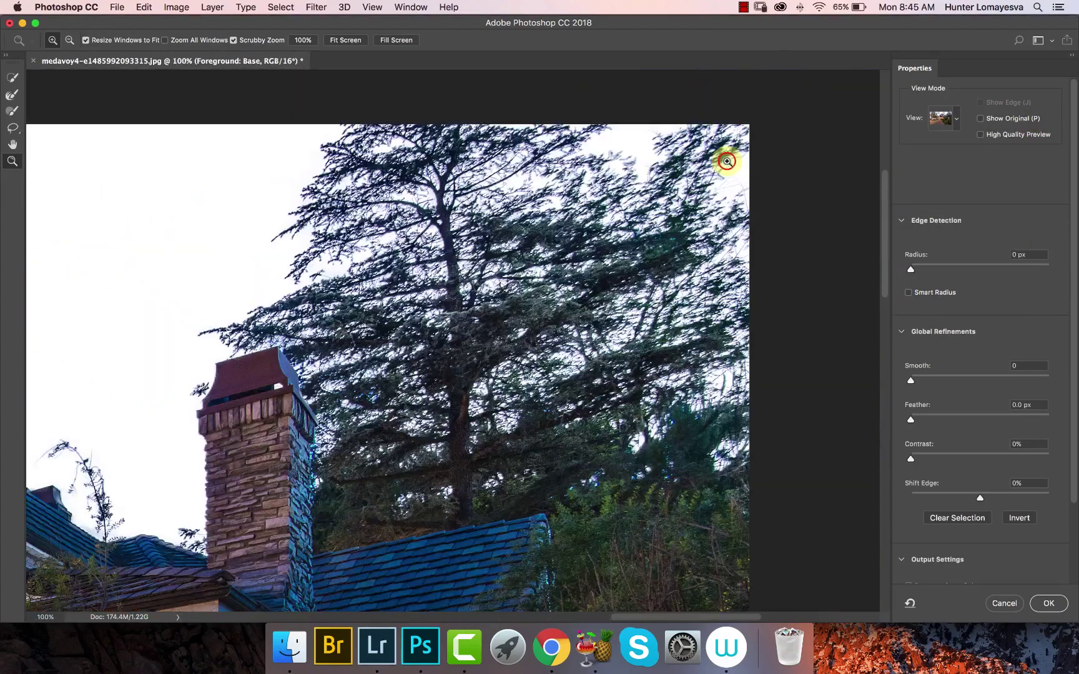
Switch the selection preview to On Black and set its opacity to 81%
left_click(952, 119)
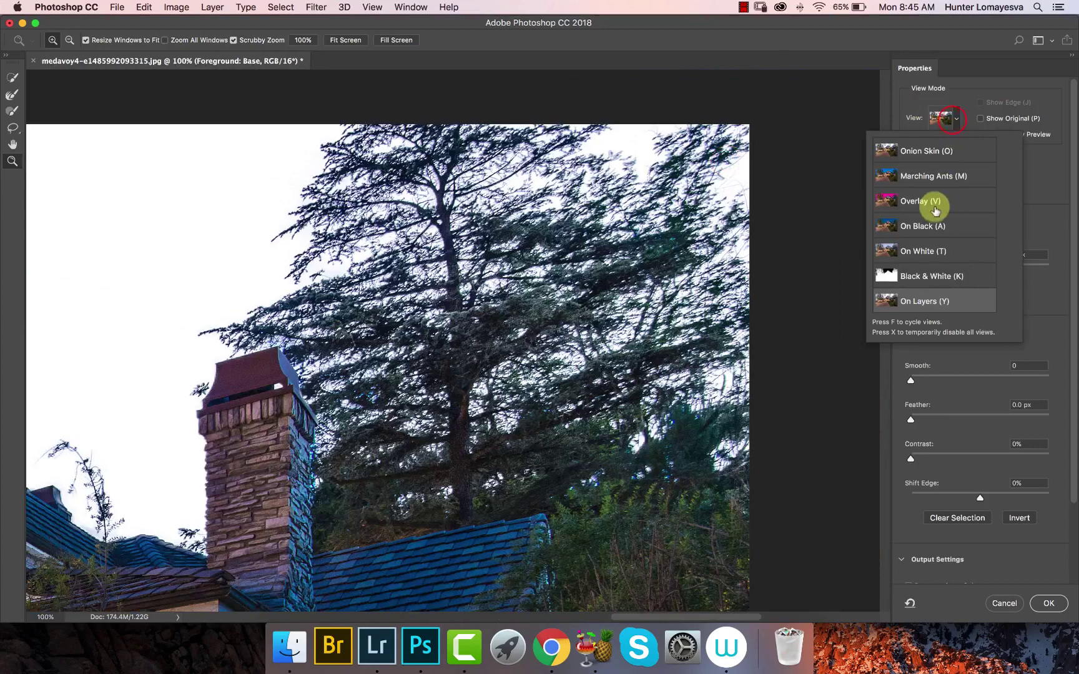
left_click(937, 228)
left_click(931, 121)
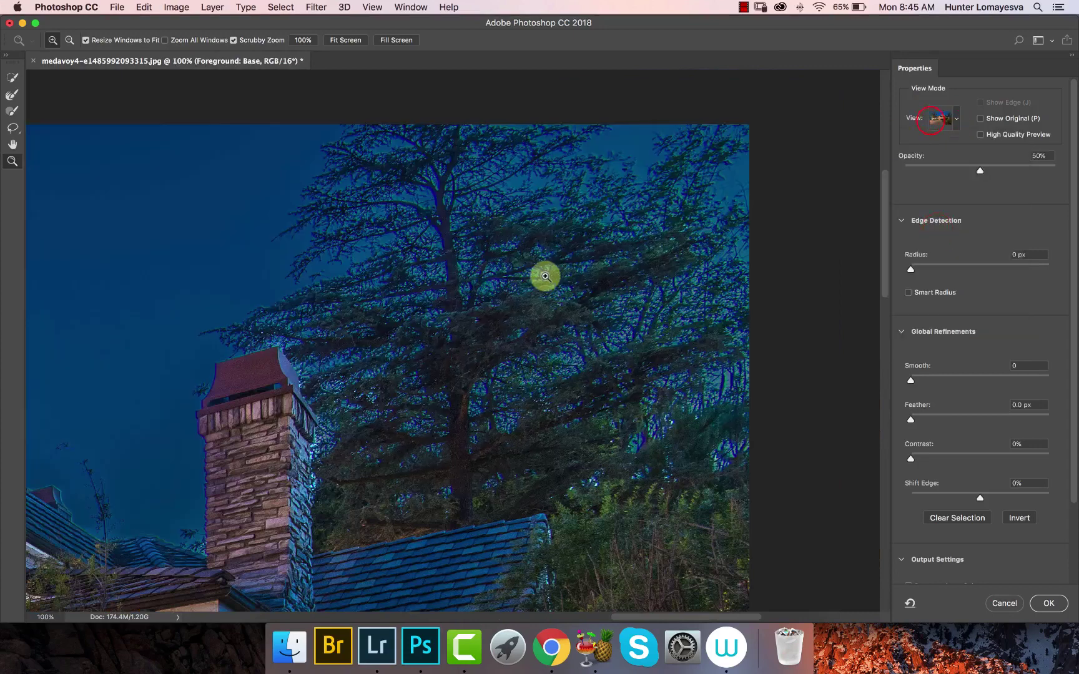
scroll(545, 276, "left", 15)
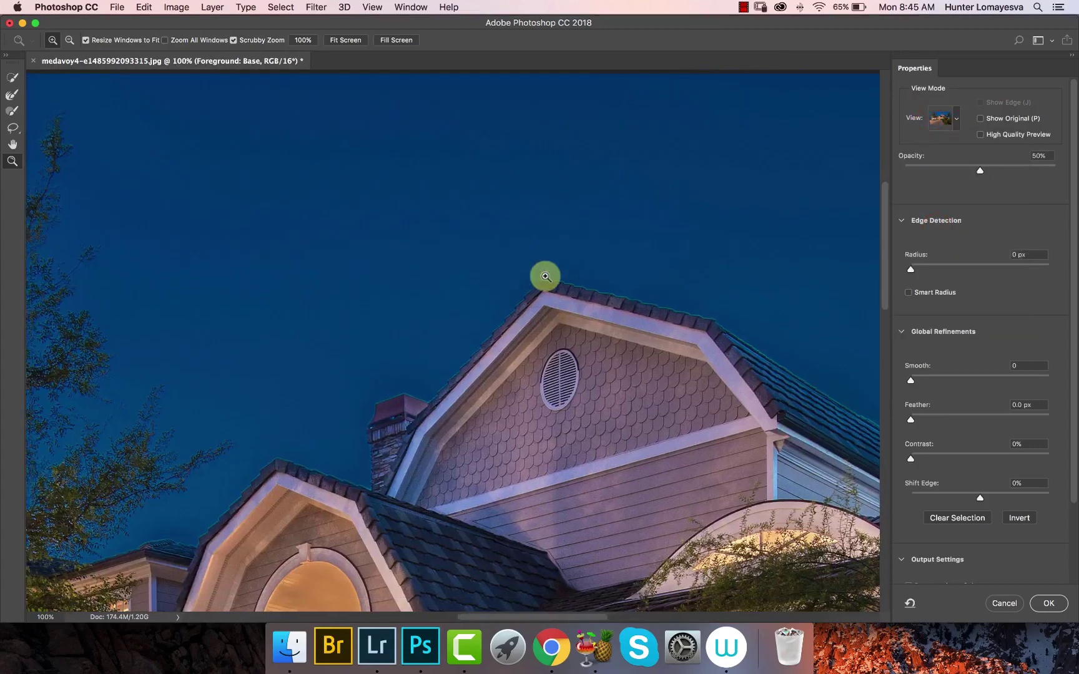
scroll(545, 276, "up", 5)
scroll(545, 276, "left", 4)
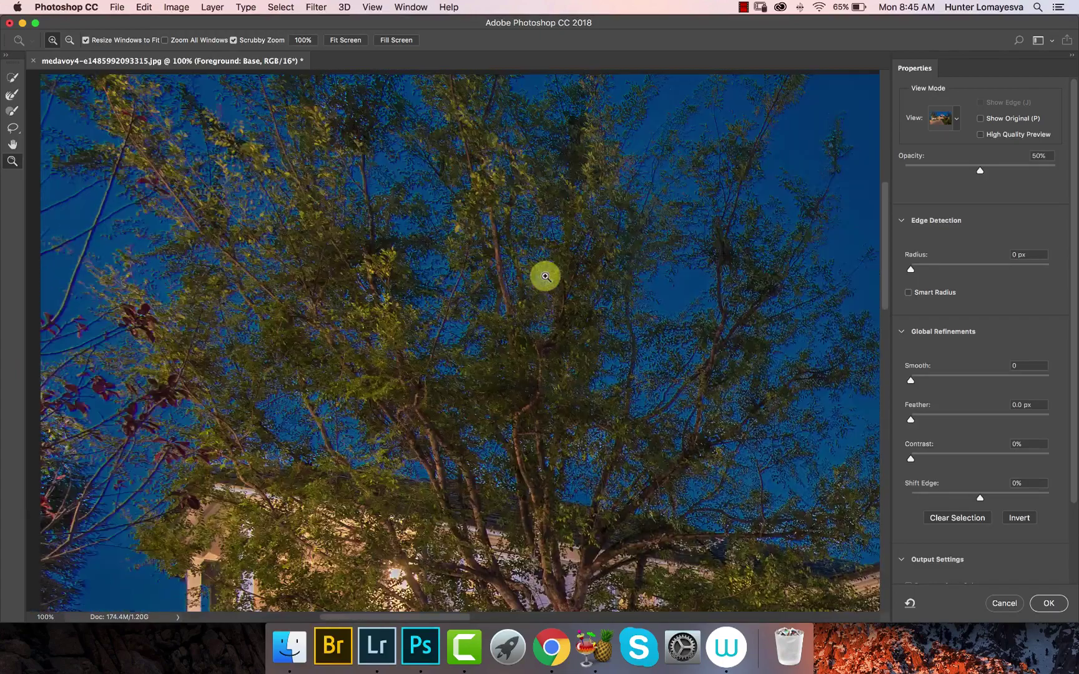
scroll(545, 276, "left", 10)
scroll(545, 276, "down", 8)
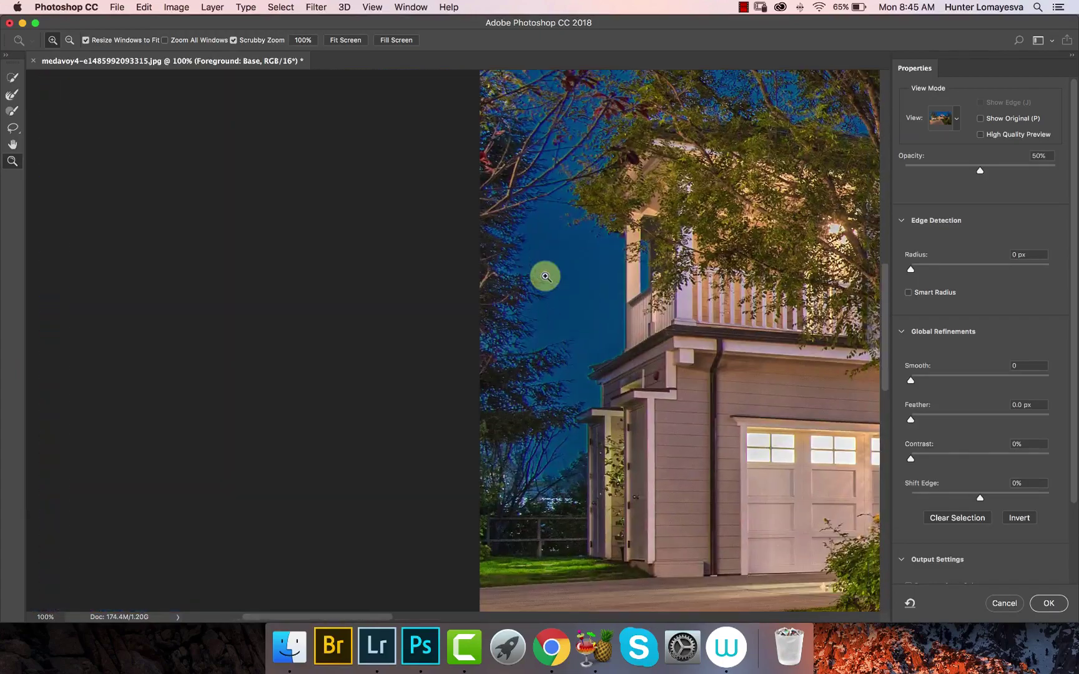
left_click_drag(503, 461, 503, 465)
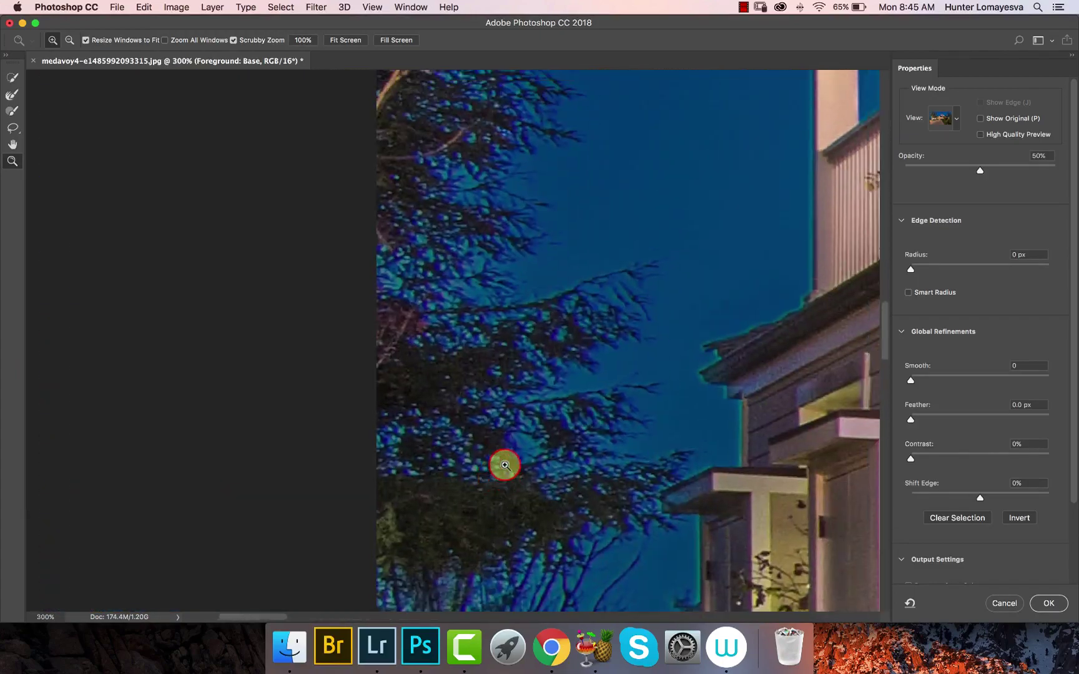
left_click_drag(605, 360, 585, 356)
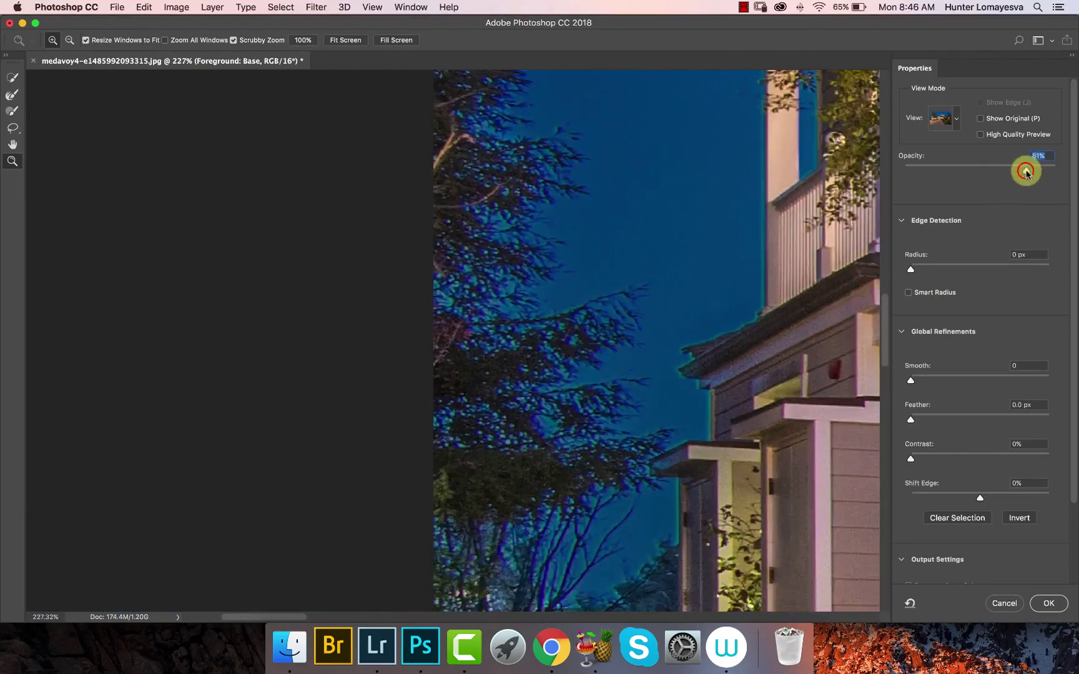
left_click_drag(1026, 172, 1026, 172)
Brush over the conifer and bare branches beside the garage with the Refine Edge Brush at size 115
scroll(728, 305, "right", 6)
scroll(728, 305, "up", 3)
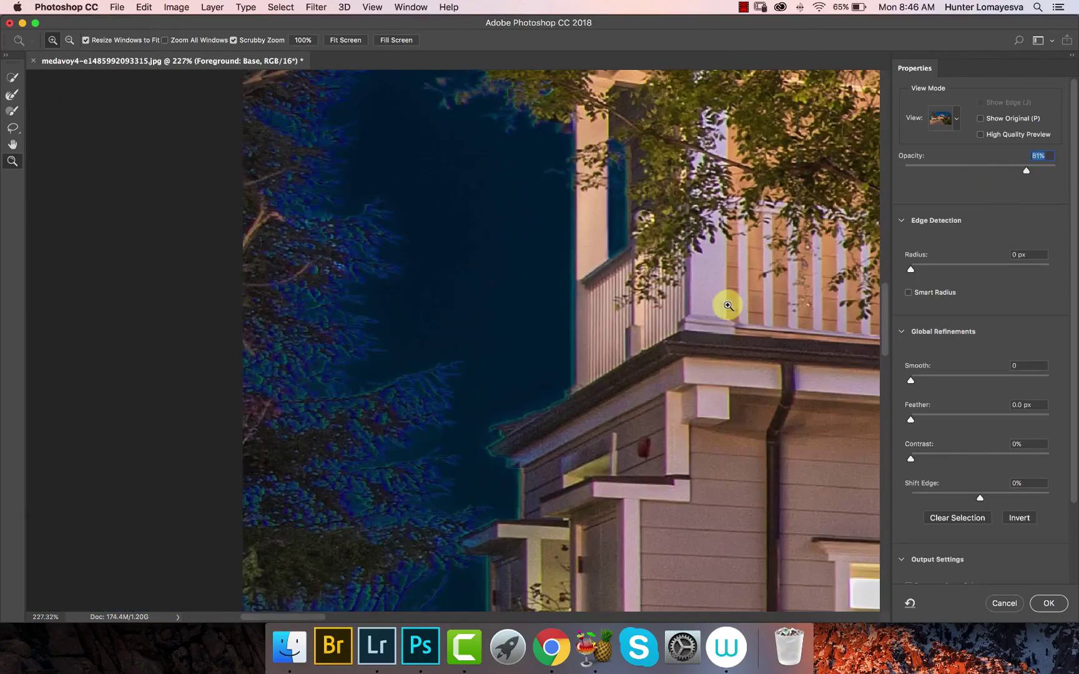
key("b")
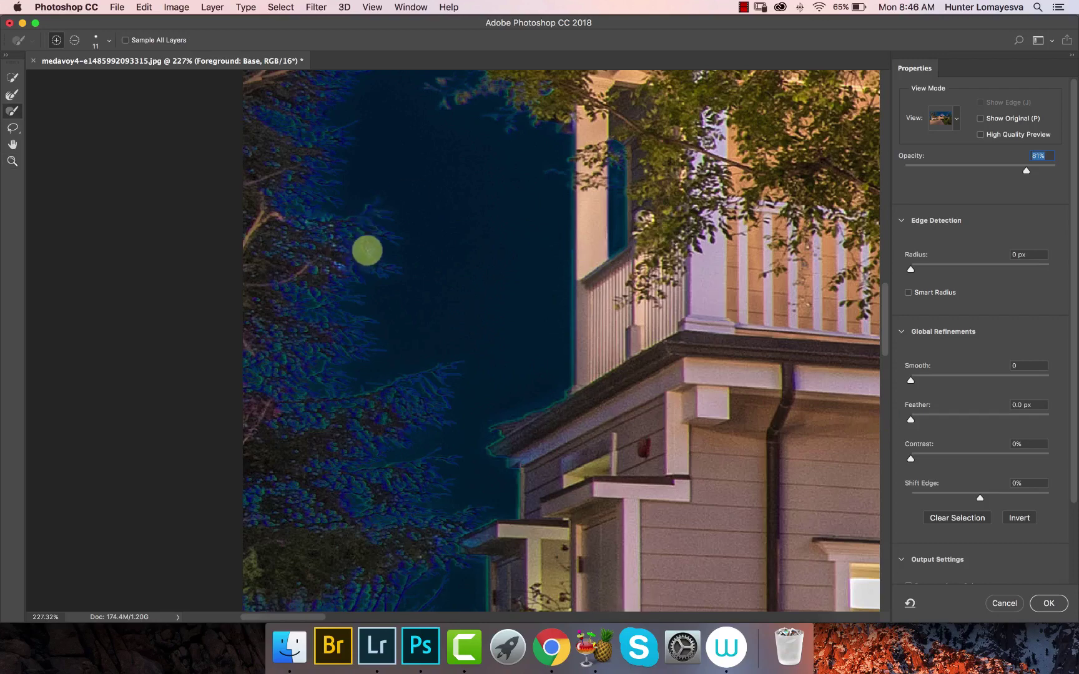
key("r")
left_click_drag(304, 274, 313, 258)
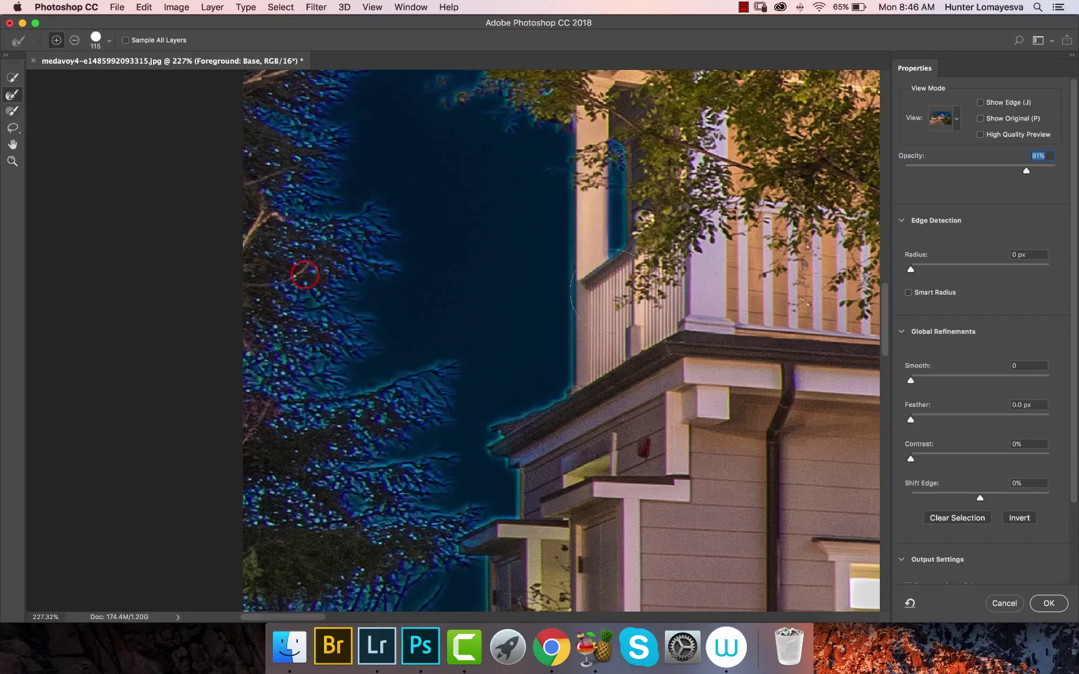
left_click_drag(414, 406, 420, 169)
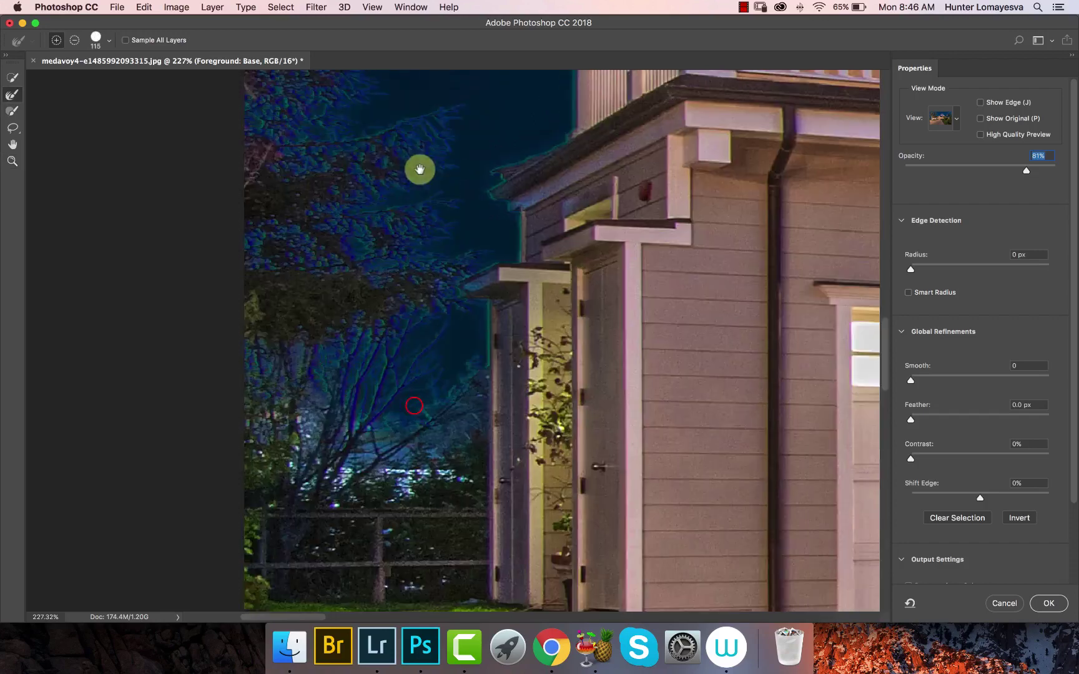
left_click_drag(310, 434, 339, 408)
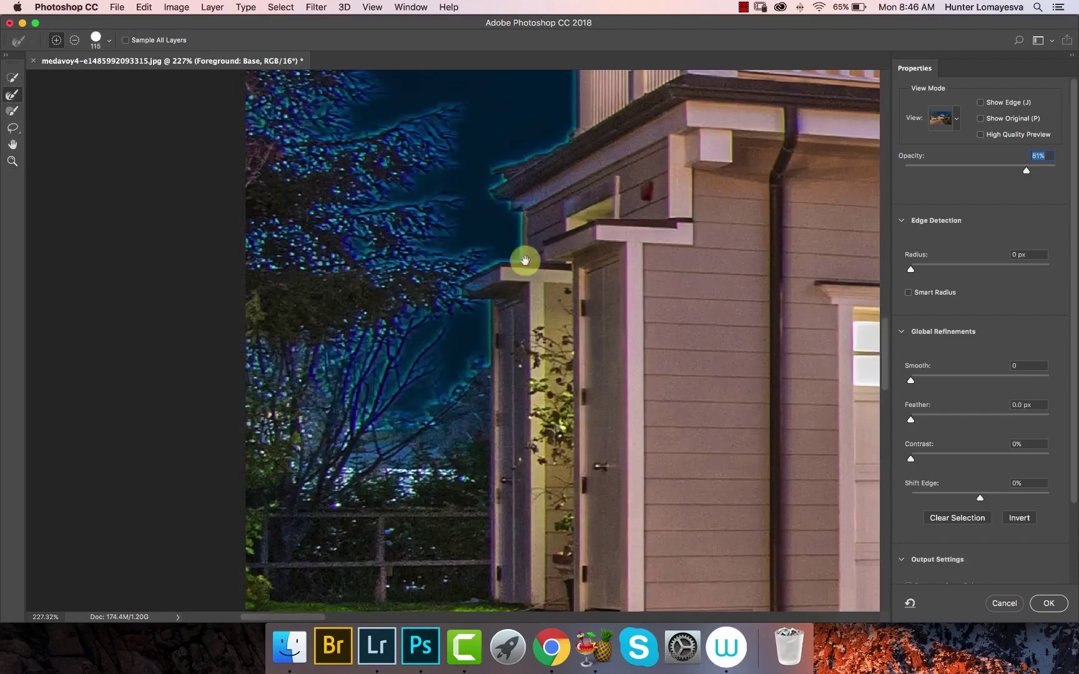
Refine the extraction along the red-leaved branches and green foliage above the garage with the Refine Edge Brush at size 115
left_click_drag(422, 166, 465, 506)
left_click_drag(505, 230, 516, 529)
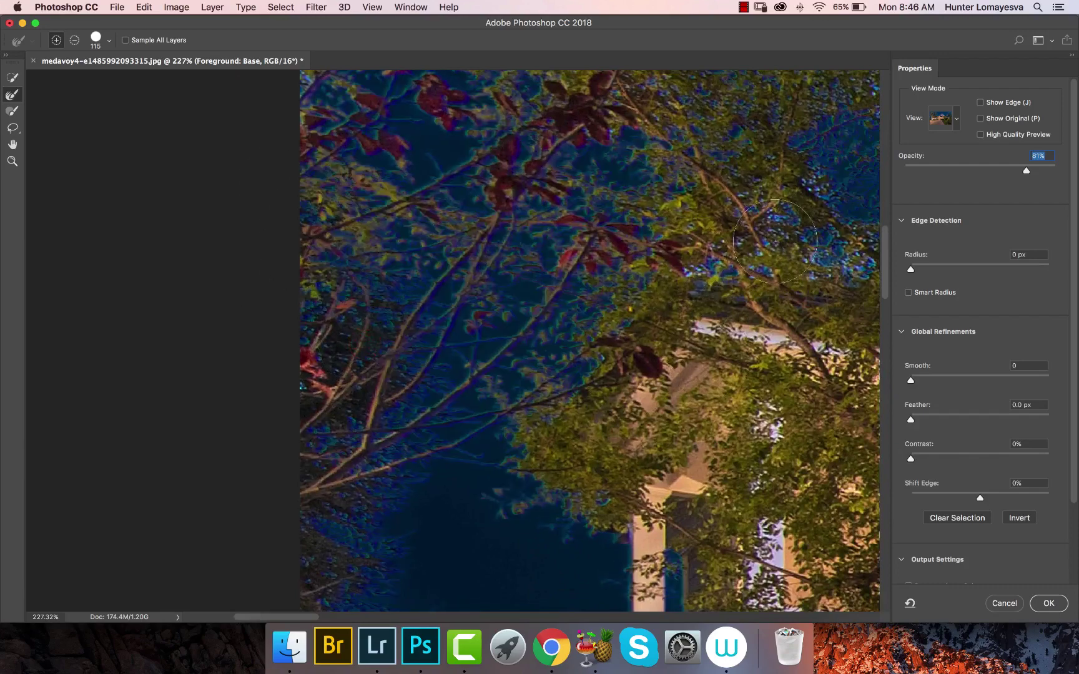
left_click_drag(804, 213, 548, 273)
left_click(432, 316)
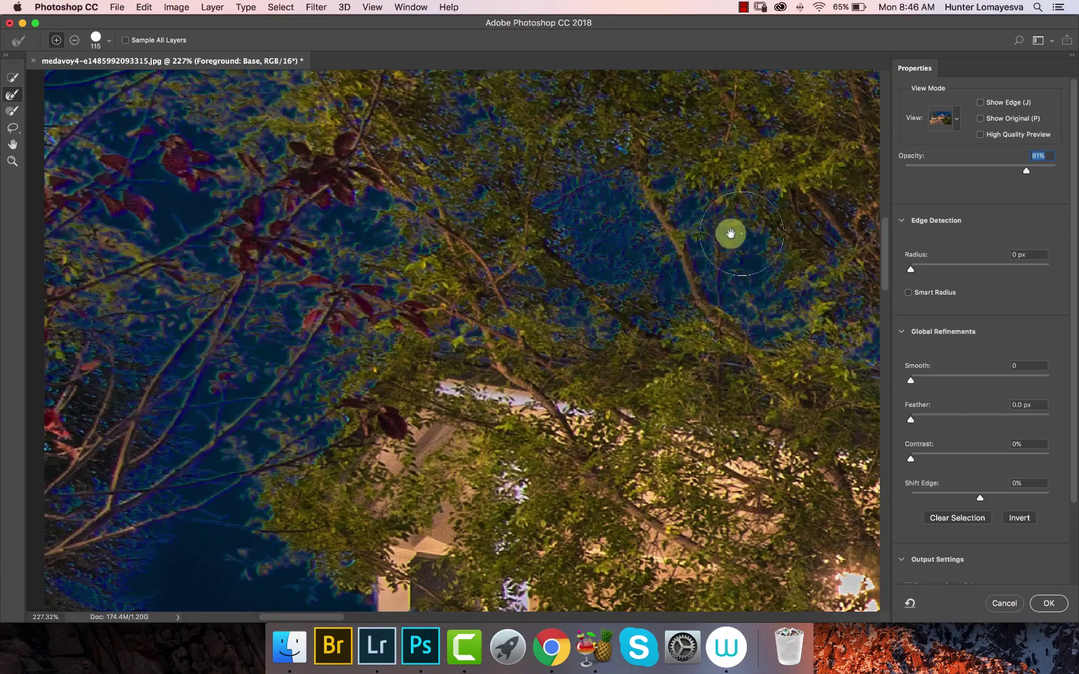
left_click_drag(749, 131, 533, 459)
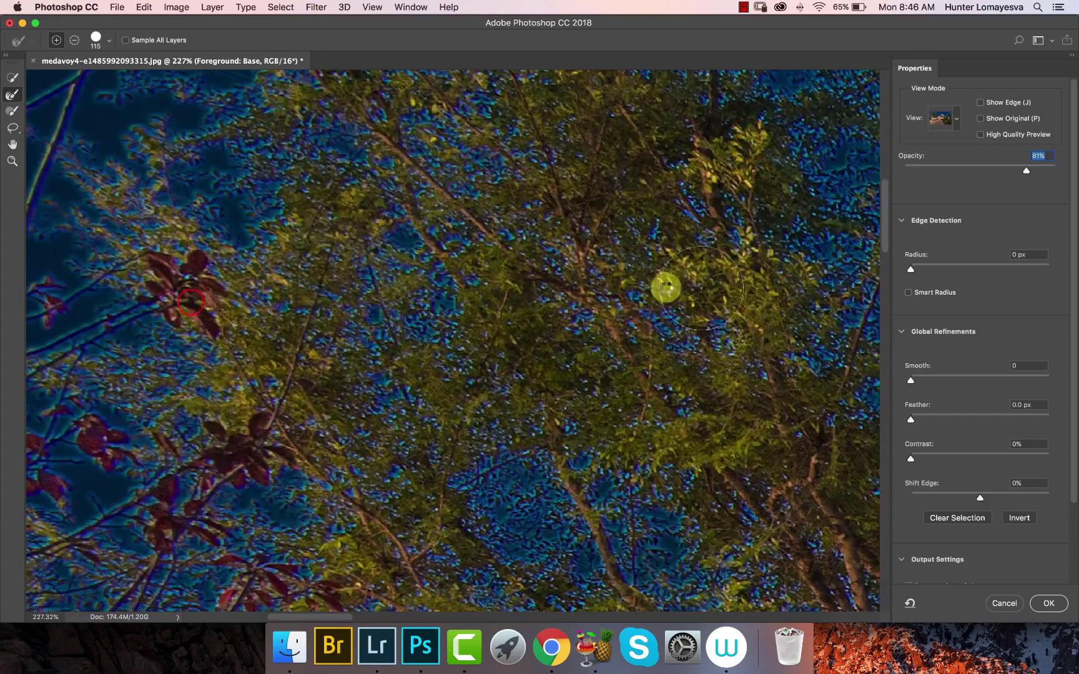
Brush over the upper crown of the large driveway tree, across the leaf gaps up to the photo's top edge
left_click_drag(408, 219, 553, 566)
left_click_drag(800, 294, 624, 400)
left_click_drag(669, 177, 677, 217)
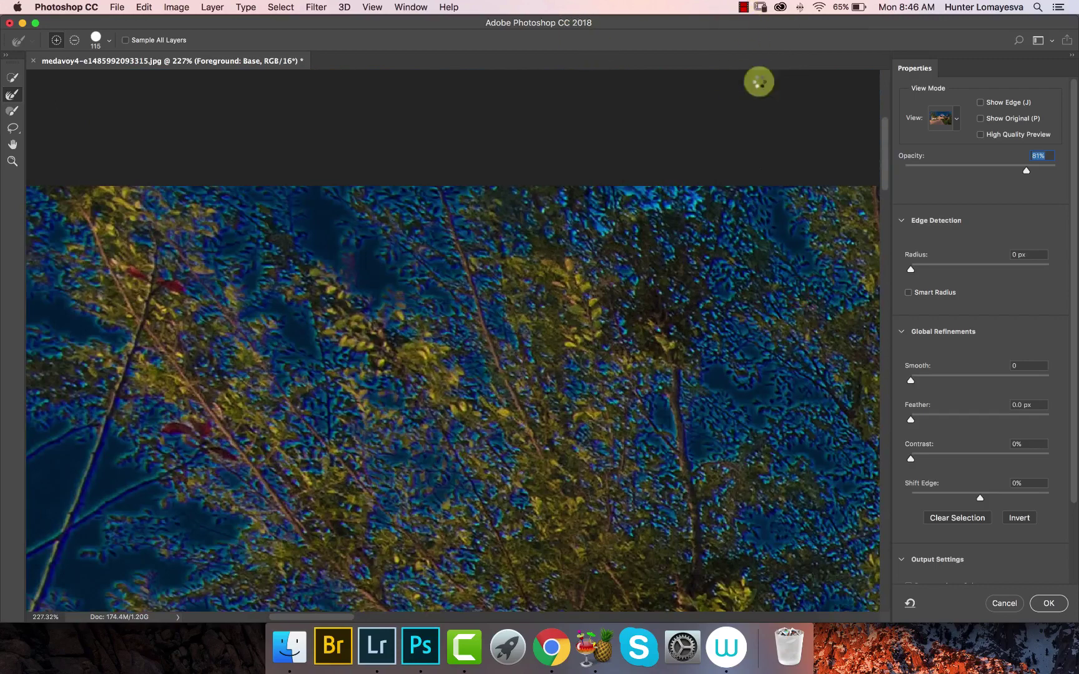
mouse_move(762, 327)
left_mouse_down()
mouse_move(543, 311)
mouse_move(332, 321)
left_mouse_up()
left_click_drag(266, 266, 283, 290)
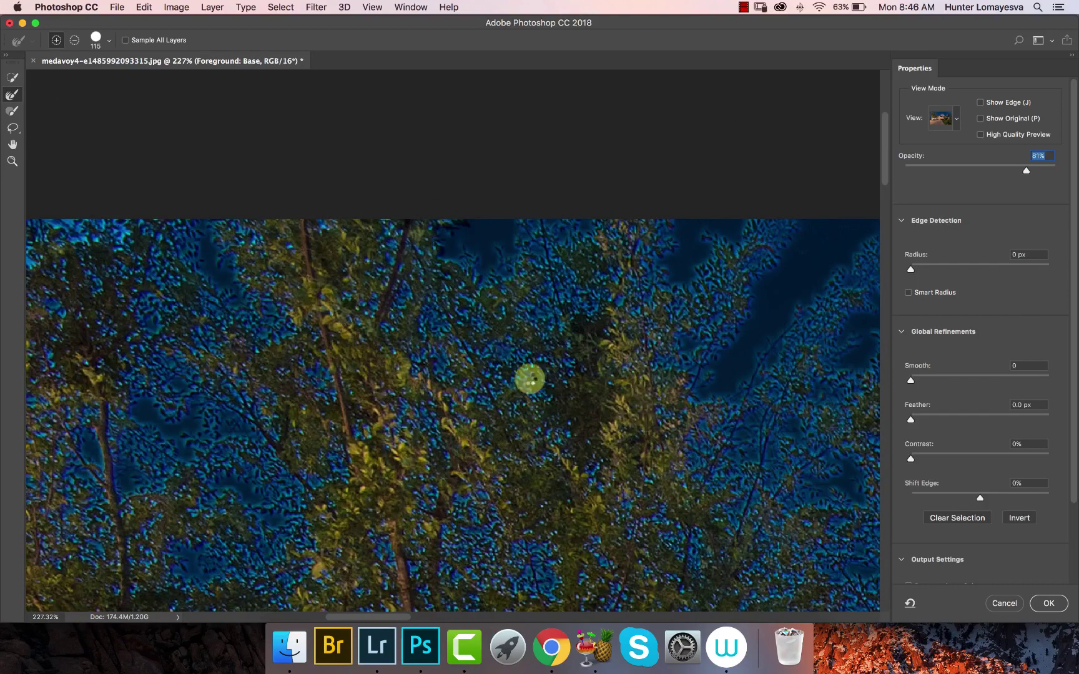
Brush over the sky gaps between the large tree's central trunks and branches, down to the garage roof
mouse_move(613, 534)
left_mouse_down()
mouse_move(574, 255)
mouse_move(581, 166)
mouse_move(750, 130)
left_mouse_up()
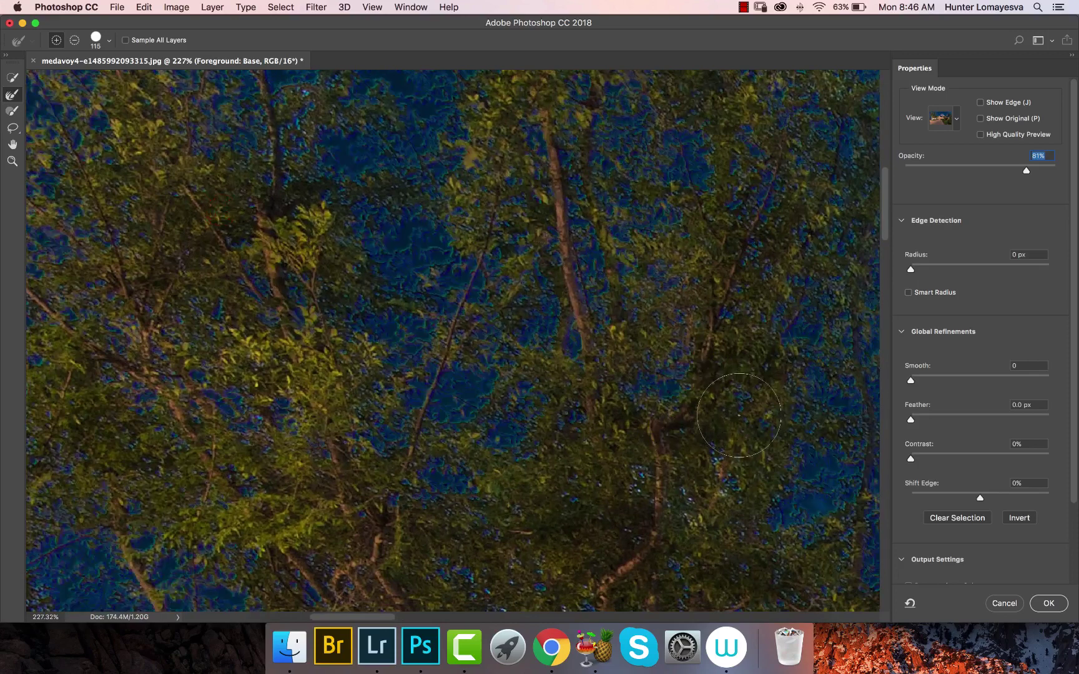
left_click_drag(754, 460, 518, 425)
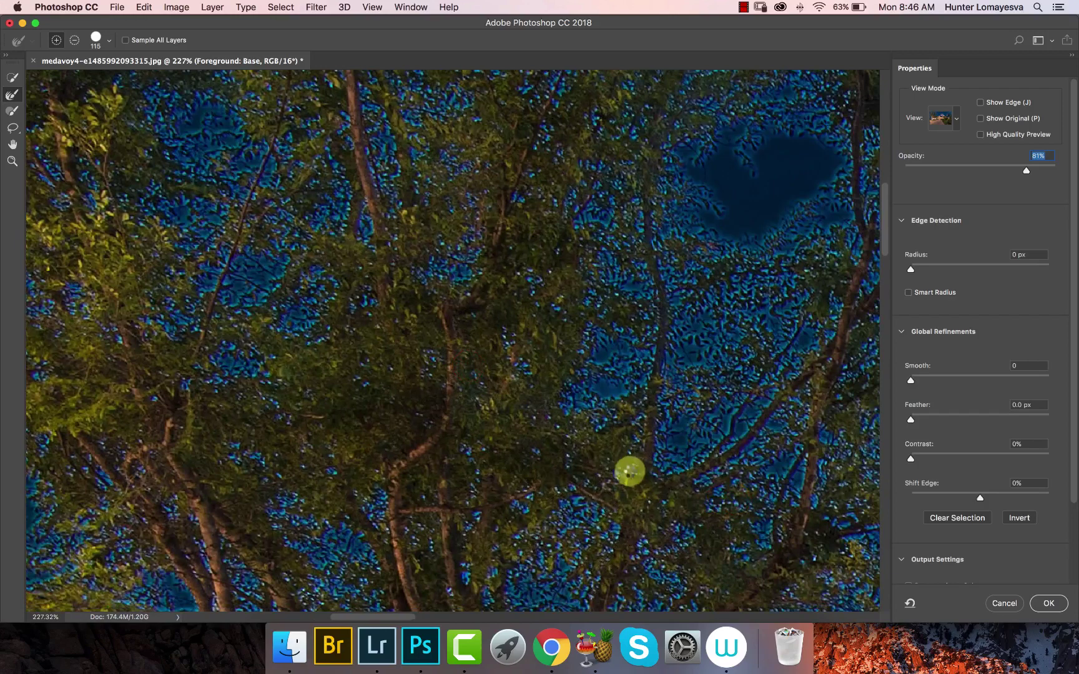
left_click_drag(572, 537, 576, 369)
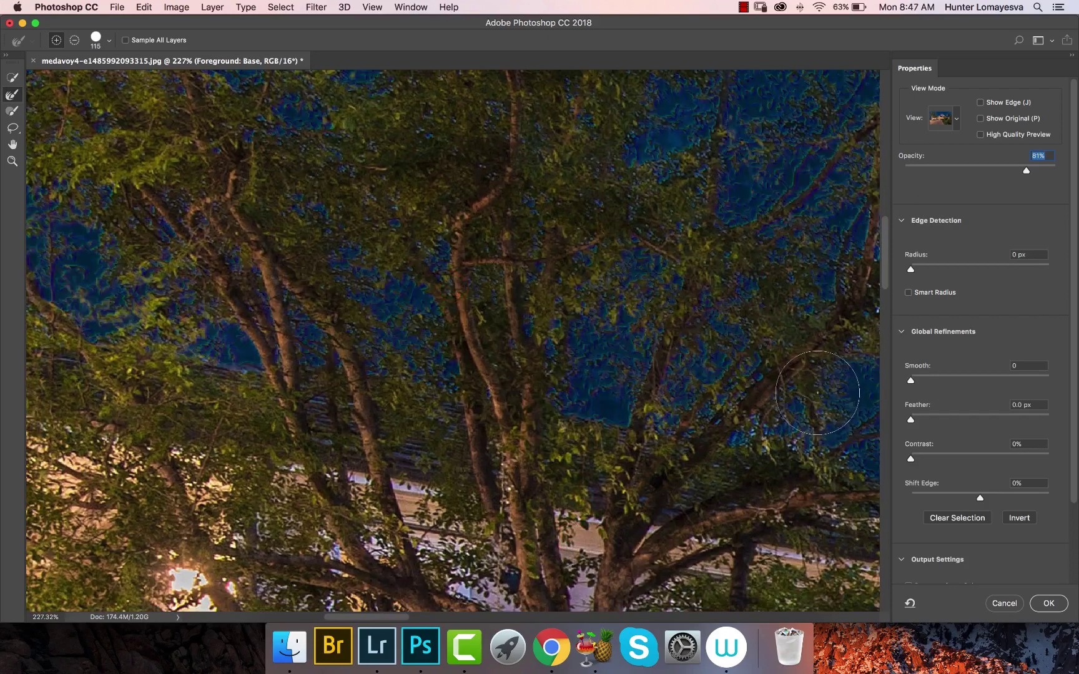
Brush over the large tree's outer branches toward the entry gable, reducing the brush to size 68 near the roofline
left_click_drag(839, 403, 400, 426)
mouse_move(512, 345)
left_mouse_down()
mouse_move(466, 322)
mouse_move(401, 330)
left_mouse_up()
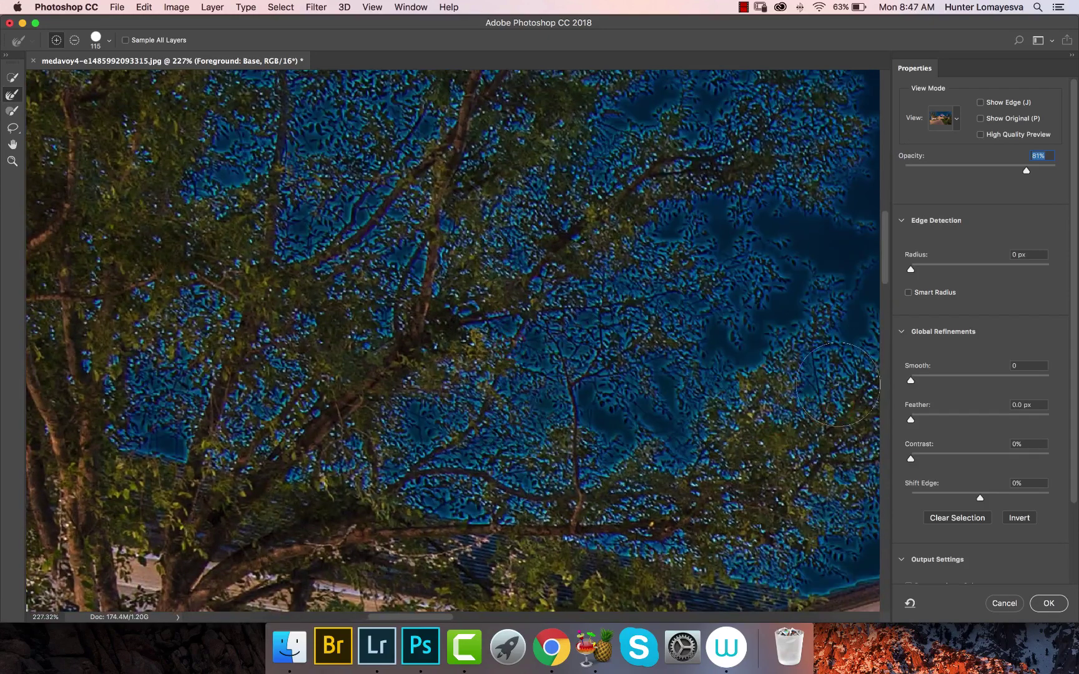
mouse_move(802, 439)
left_mouse_down()
mouse_move(756, 453)
mouse_move(771, 385)
mouse_move(749, 303)
left_mouse_up()
mouse_move(756, 387)
left_mouse_down()
mouse_move(713, 345)
mouse_move(628, 307)
left_mouse_up()
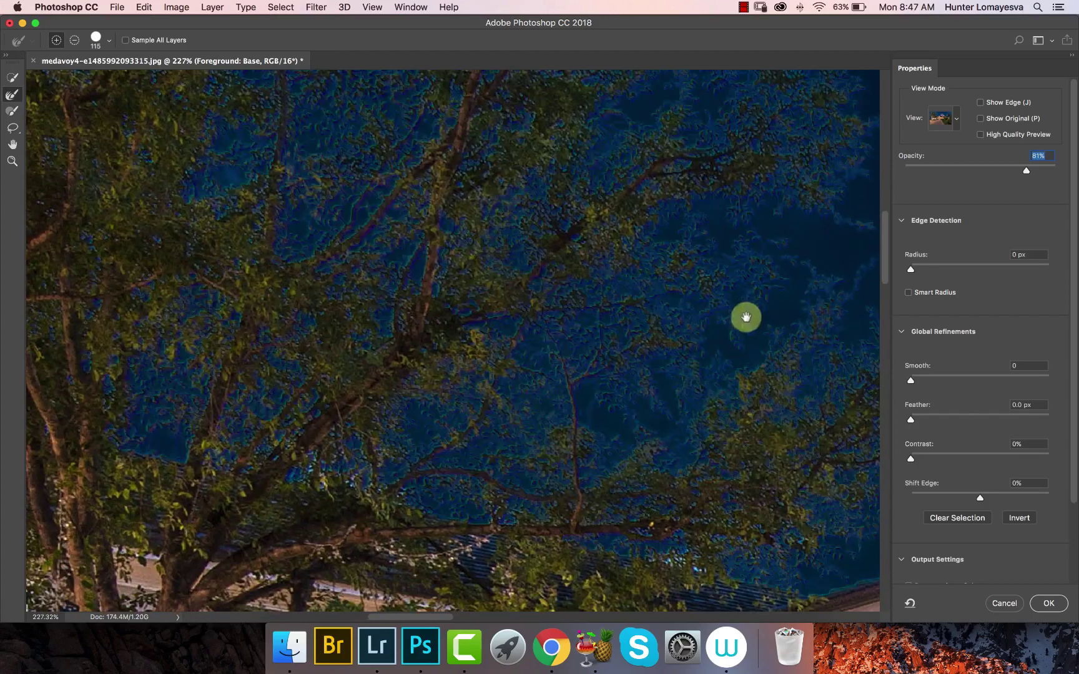
mouse_move(823, 294)
left_mouse_down()
mouse_move(615, 484)
mouse_move(590, 494)
mouse_move(376, 388)
mouse_move(484, 378)
mouse_move(532, 394)
mouse_move(633, 379)
left_mouse_up()
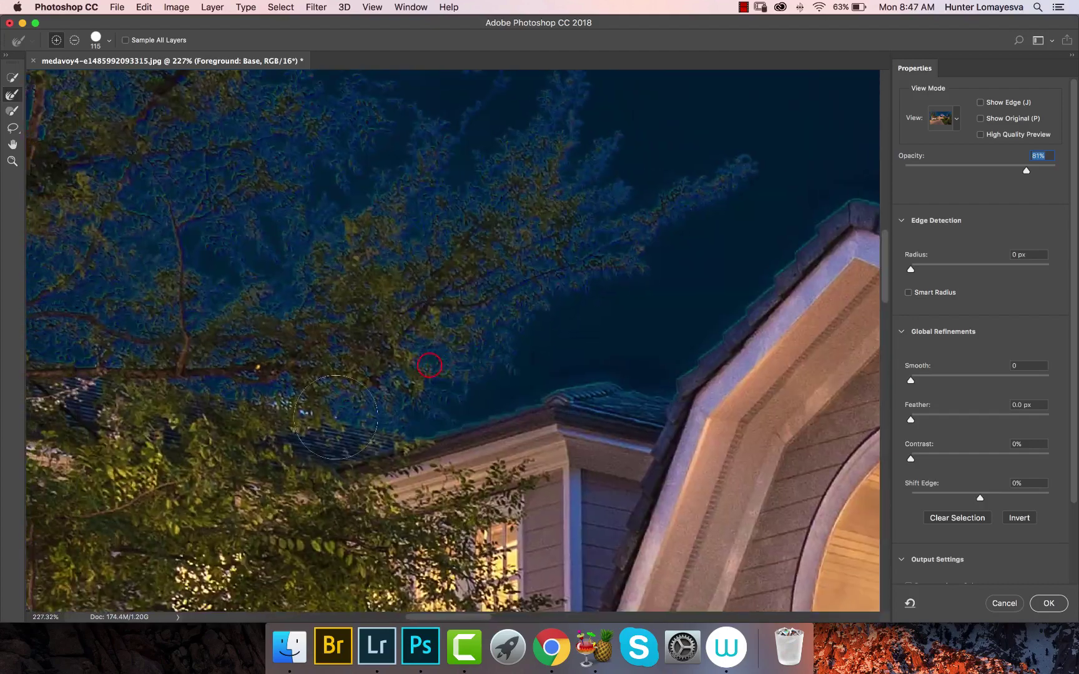
left_click_drag(324, 387, 265, 383)
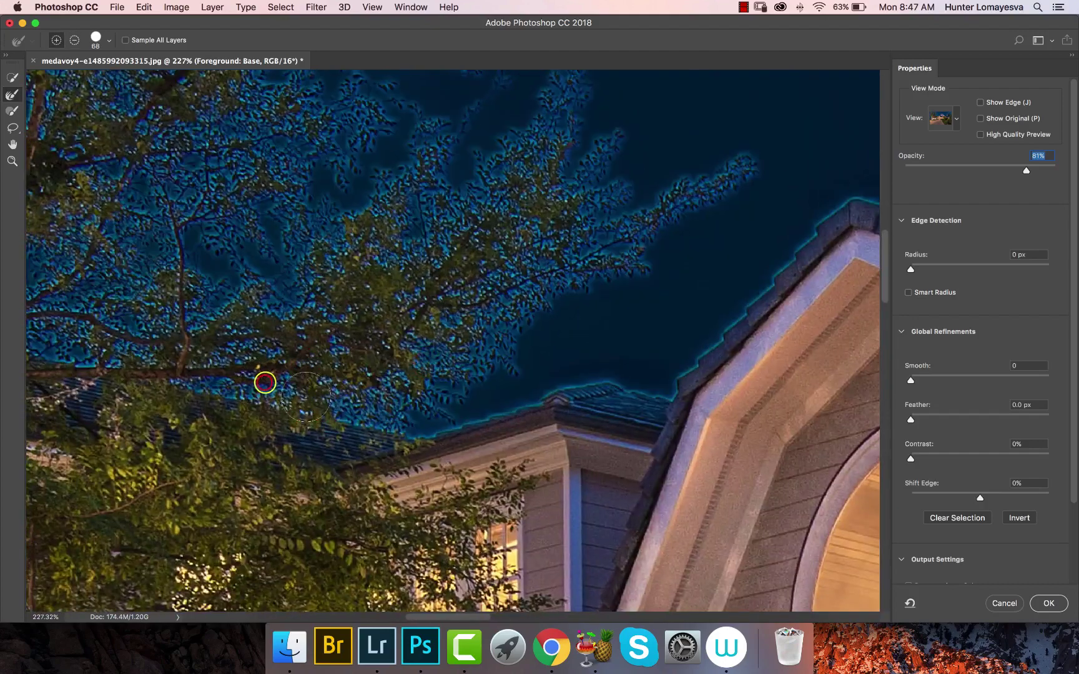
left_click(690, 304)
Try refining the conifer edge beside the stone chimney's metal cap, and undo the stroke
left_click_drag(682, 287, 239, 402)
left_click_drag(718, 294, 554, 391)
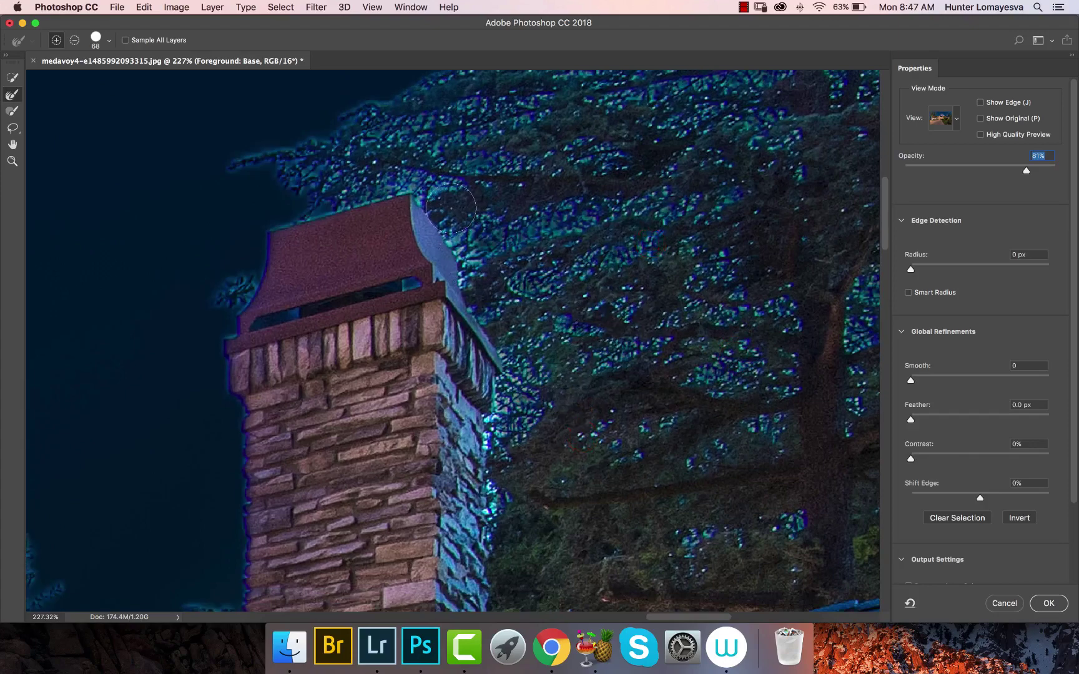
mouse_move(721, 340)
left_mouse_down()
mouse_move(689, 321)
mouse_move(685, 344)
left_mouse_up()
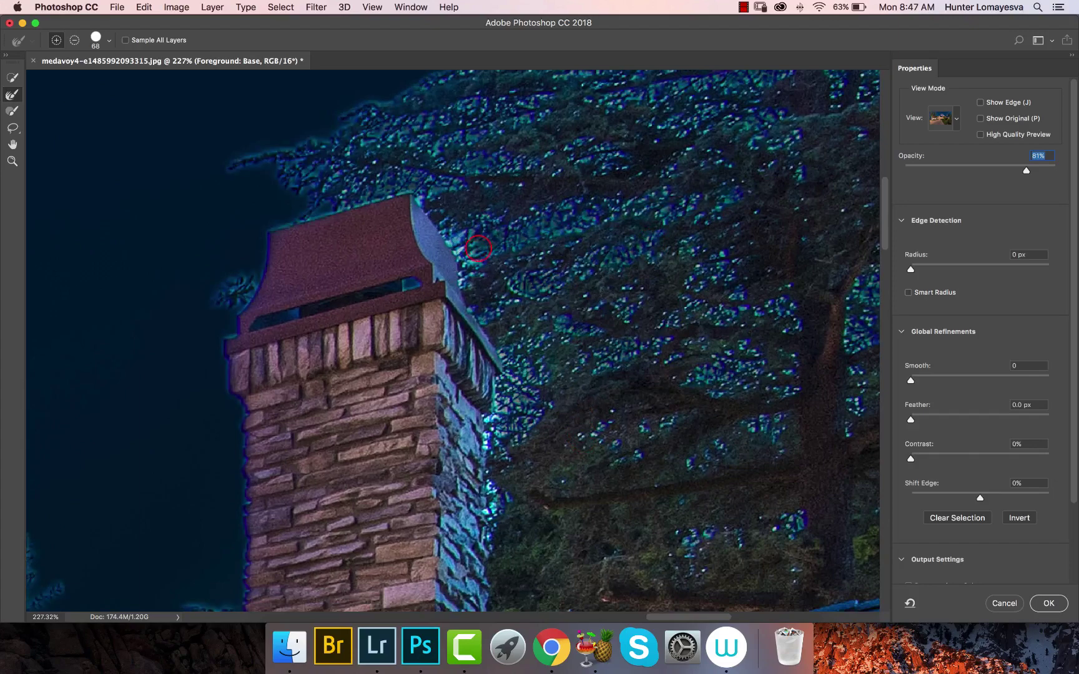
key("super+z")
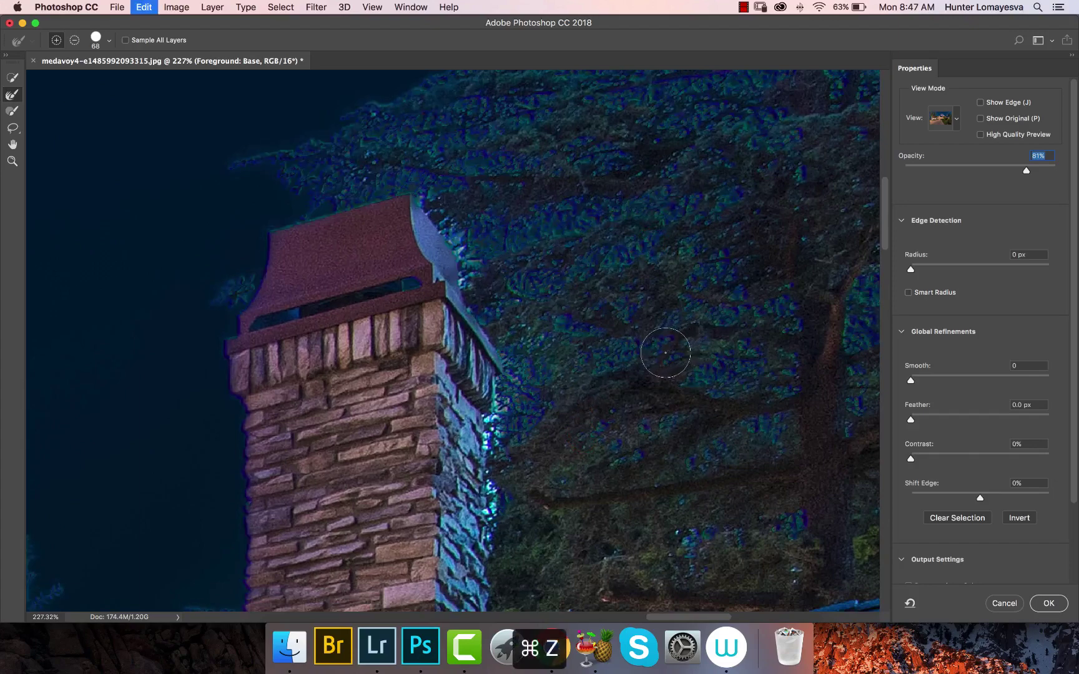
Brush over the sky gaps in the conifer and brush behind the chimney at size 68, and apply the refined selection
left_click_drag(770, 321, 656, 454)
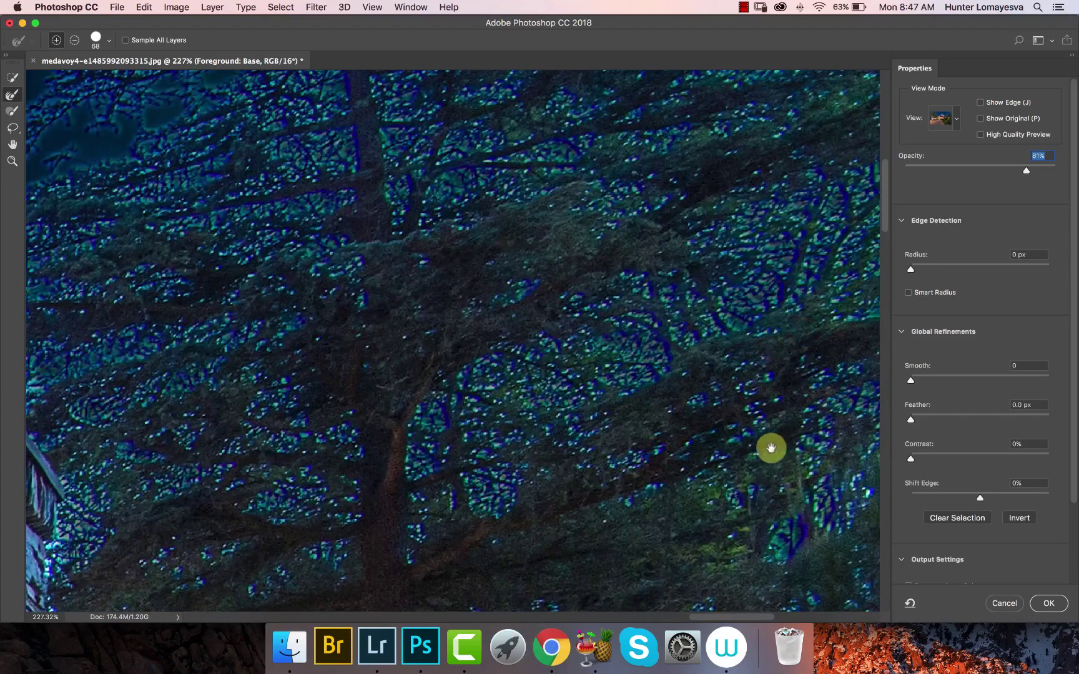
left_click_drag(753, 455, 503, 242)
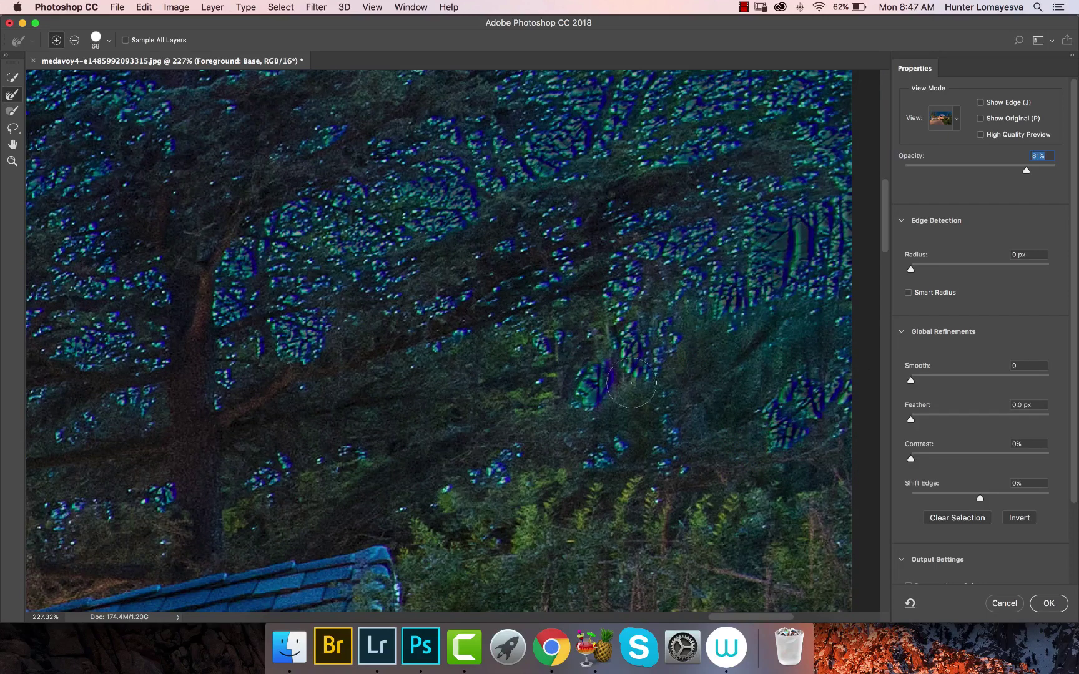
mouse_move(625, 105)
left_mouse_down()
mouse_move(605, 145)
mouse_move(677, 226)
mouse_move(642, 322)
left_mouse_up()
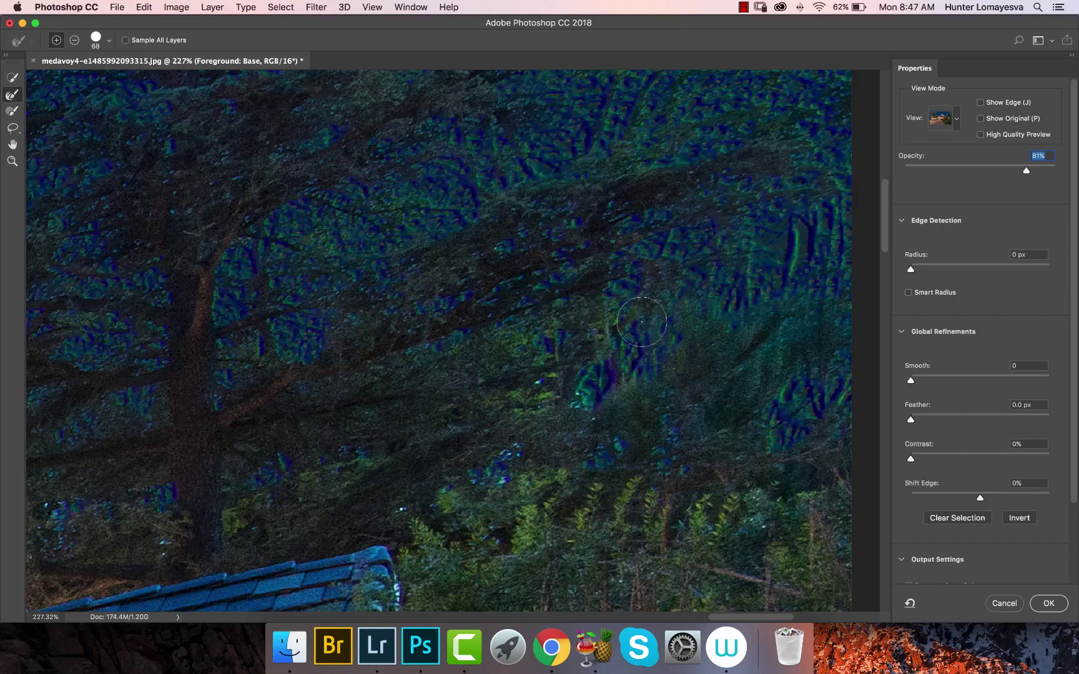
left_click(565, 418)
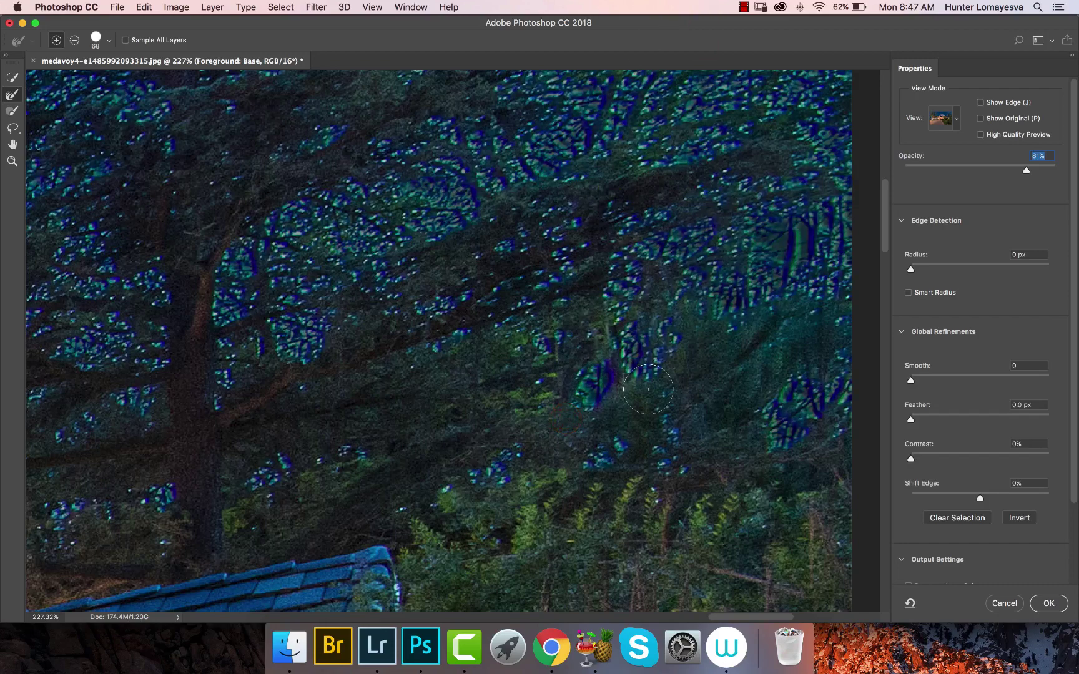
key("super+0")
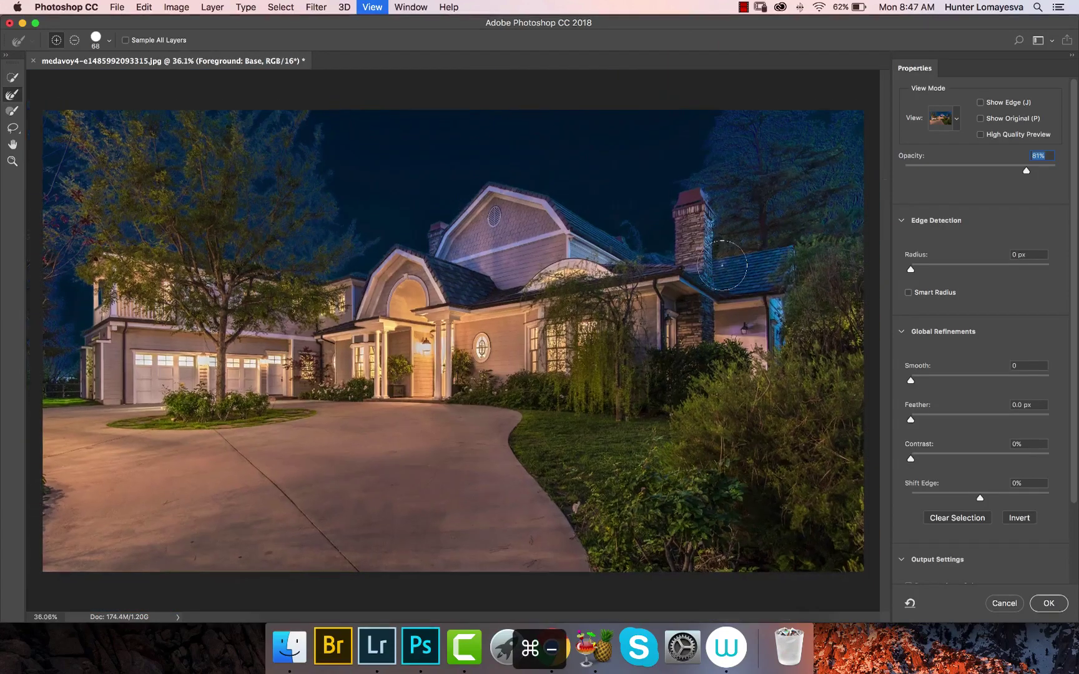
left_click(1050, 603)
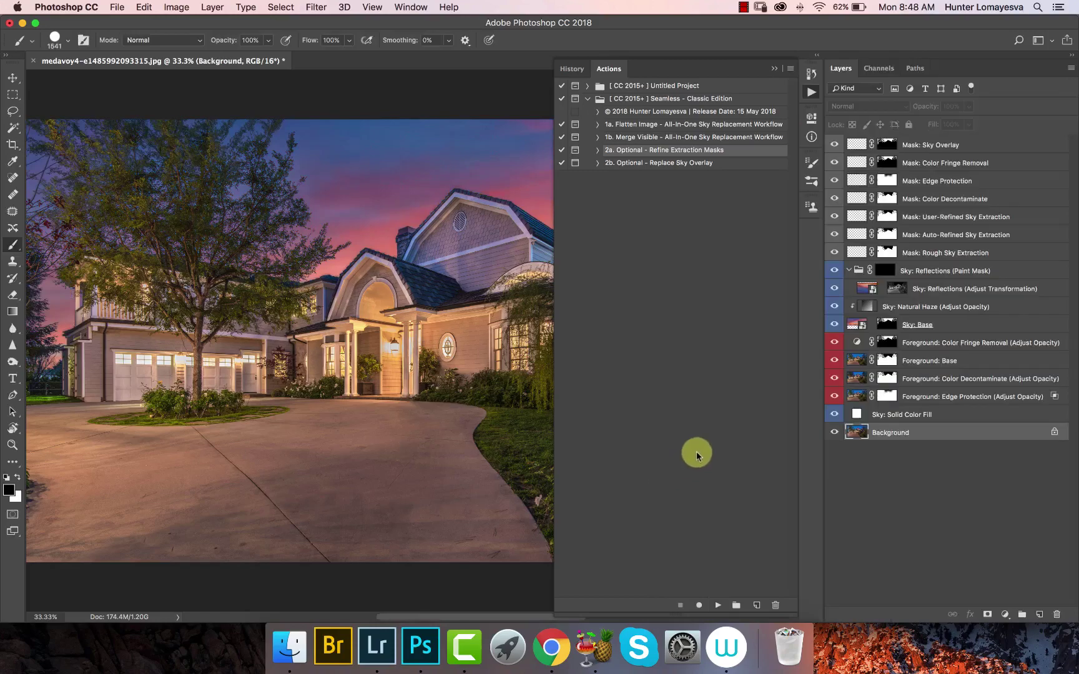
Collapse the Actions list and examine the large tree's leaves, trunks and red-leaved branches against the new sky at about 240% zoom
left_click(810, 92)
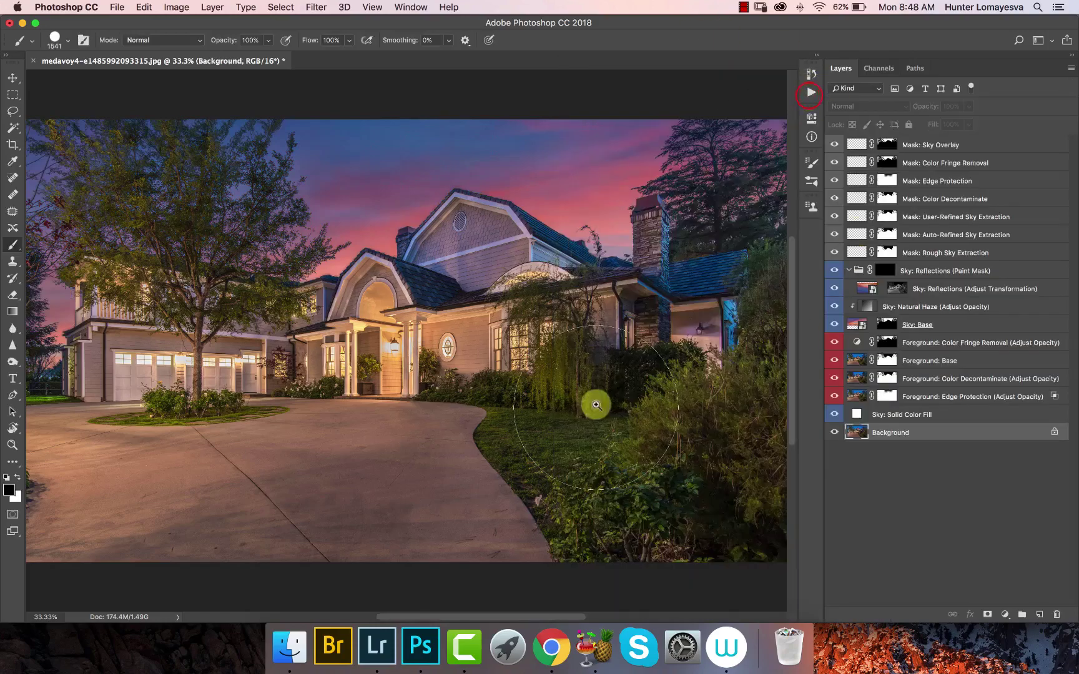
key("z")
left_click_drag(276, 148, 381, 195)
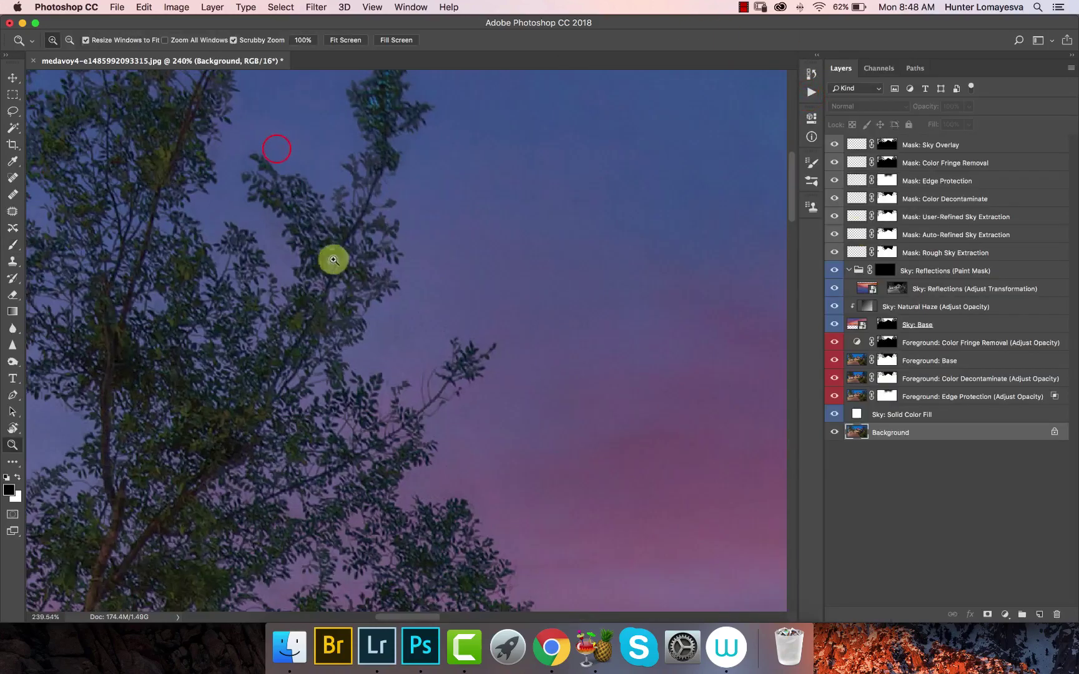
key("space")
left_click_drag(236, 349, 559, 91)
left_click_drag(284, 393, 653, 209)
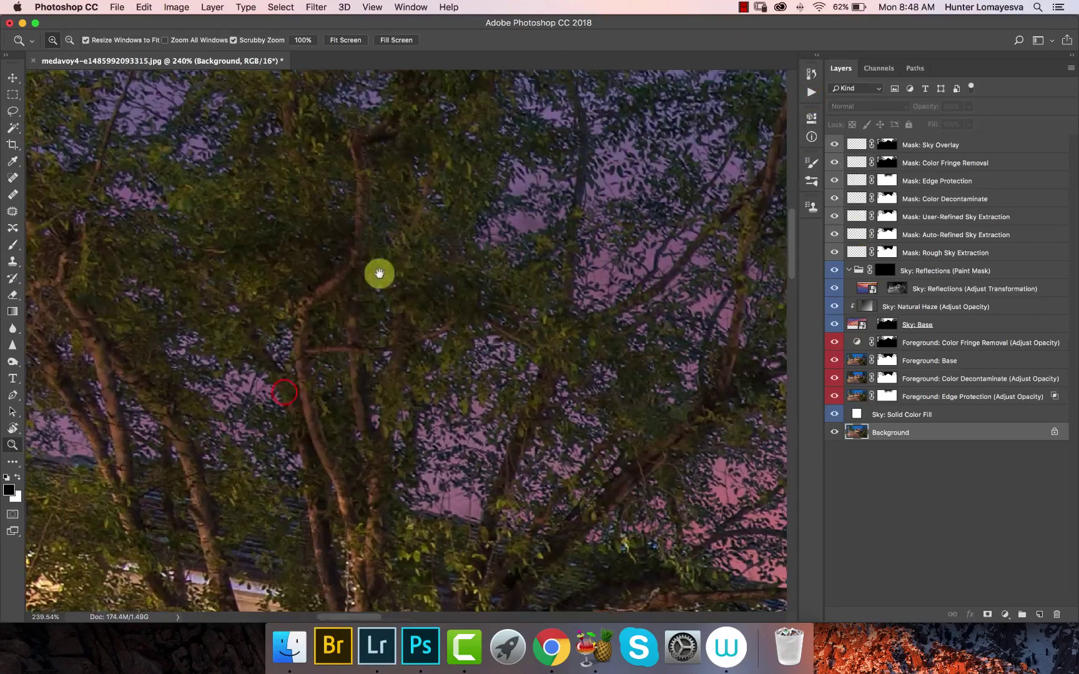
left_click_drag(275, 217, 513, 234)
left_click_drag(295, 188, 482, 325)
left_click_drag(183, 403, 488, 300)
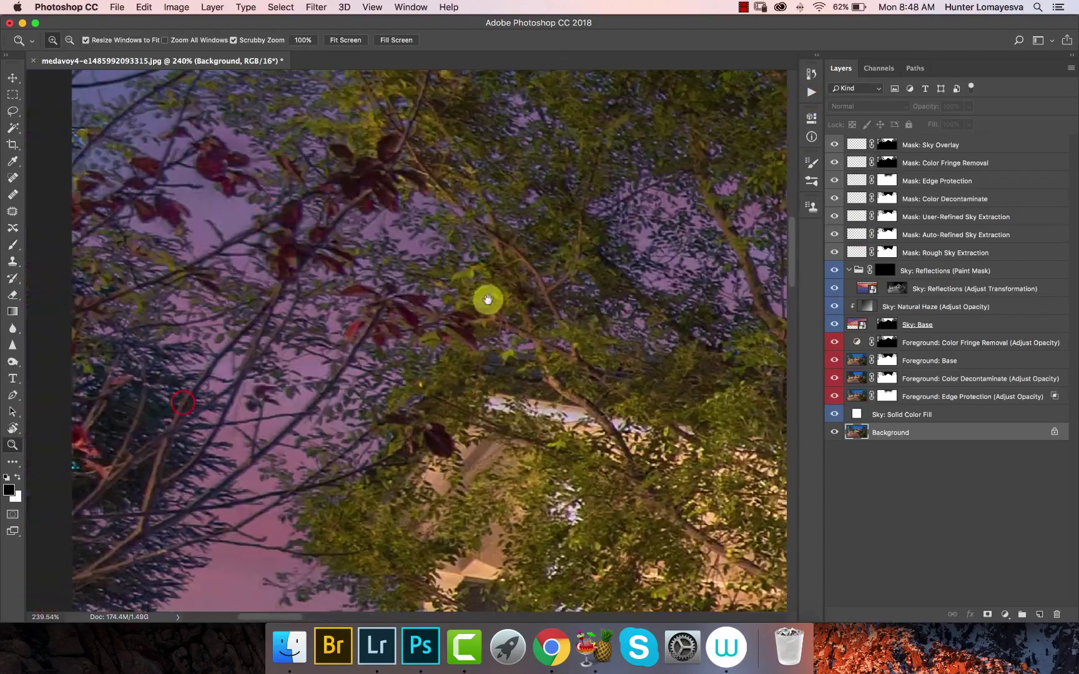
left_click_drag(400, 419, 388, 98)
left_click_drag(618, 171, 390, 363)
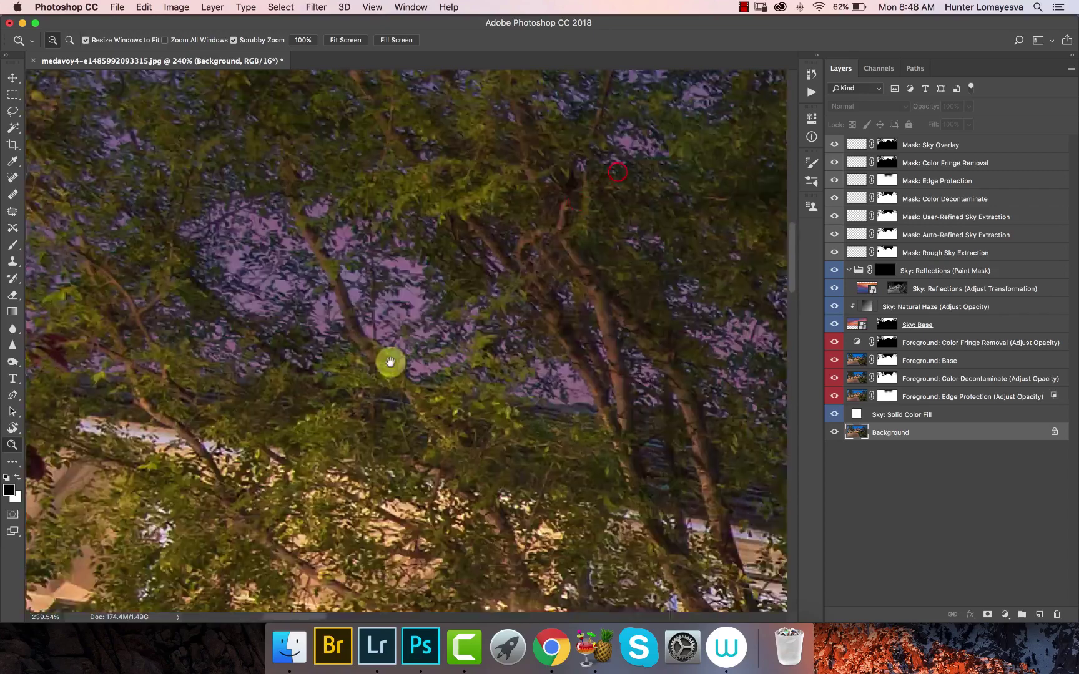
left_click_drag(735, 318, 390, 265)
key("super+0")
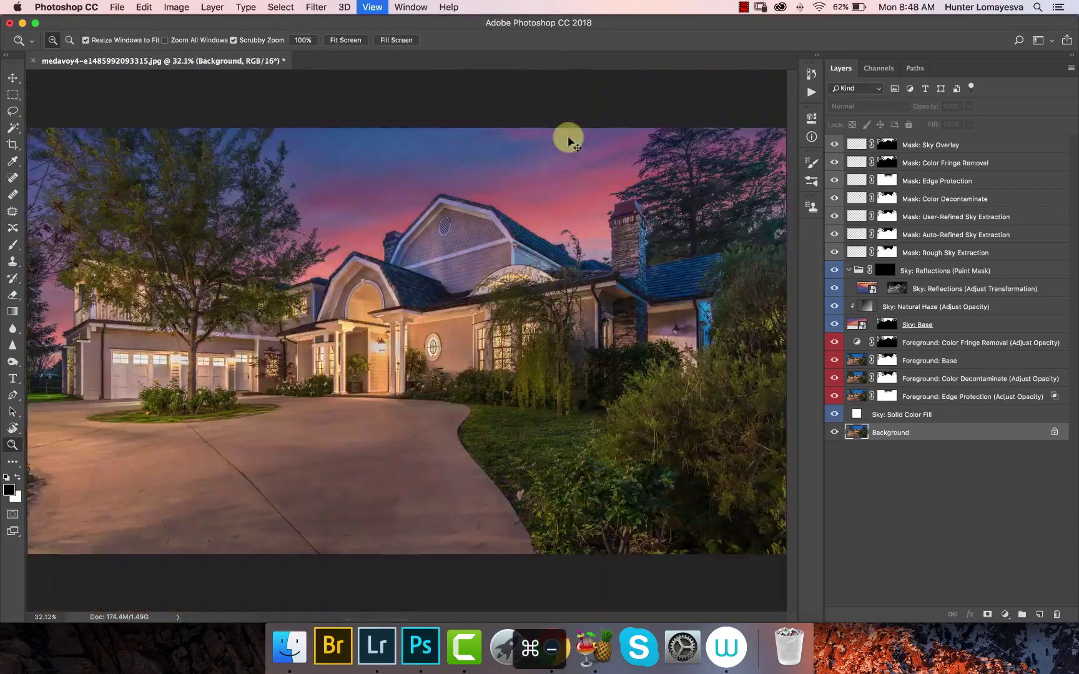
Apply Levels with a black input level of 45 to the mask of Foreground: Color Decontaminate, checking the roof edge
left_click_drag(326, 278, 550, 329)
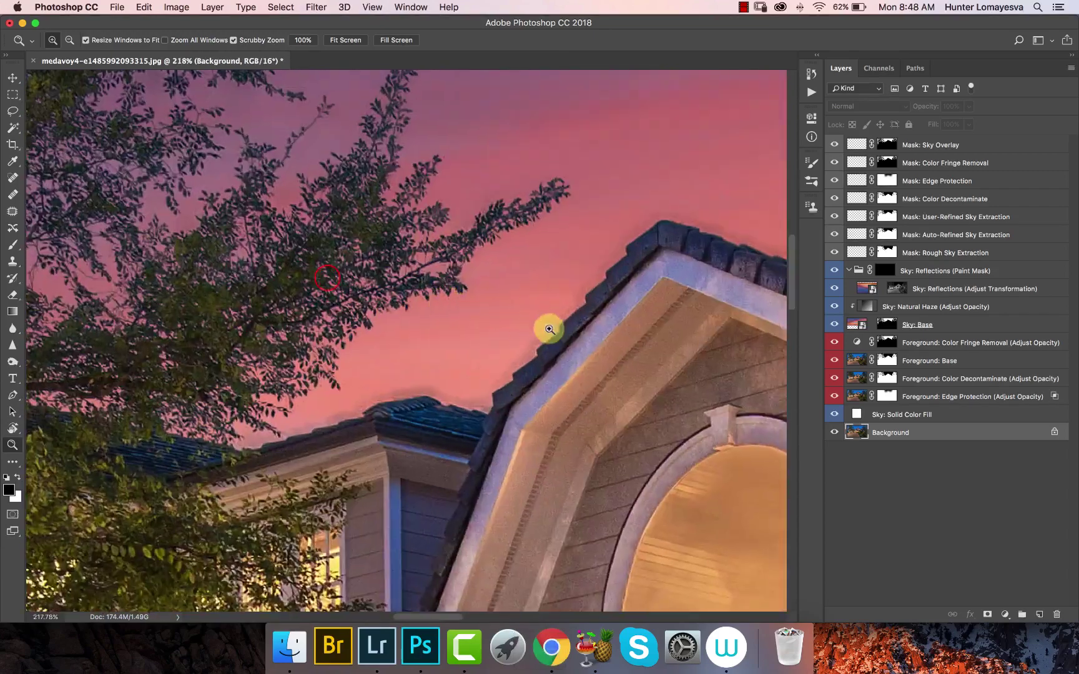
left_click(893, 381)
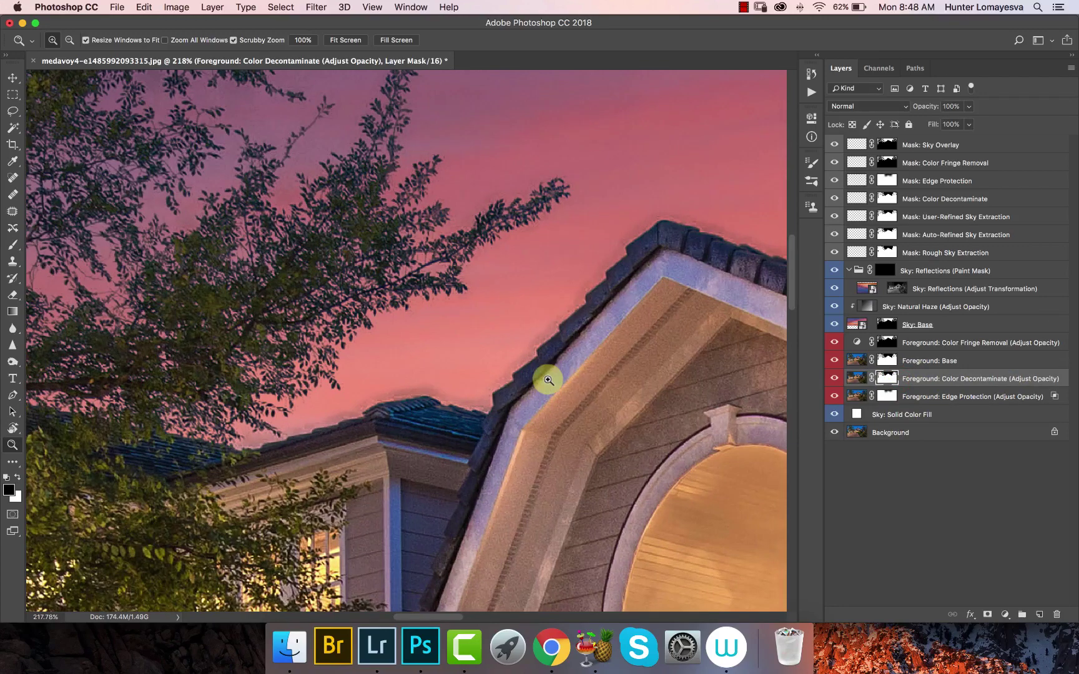
key("super+l")
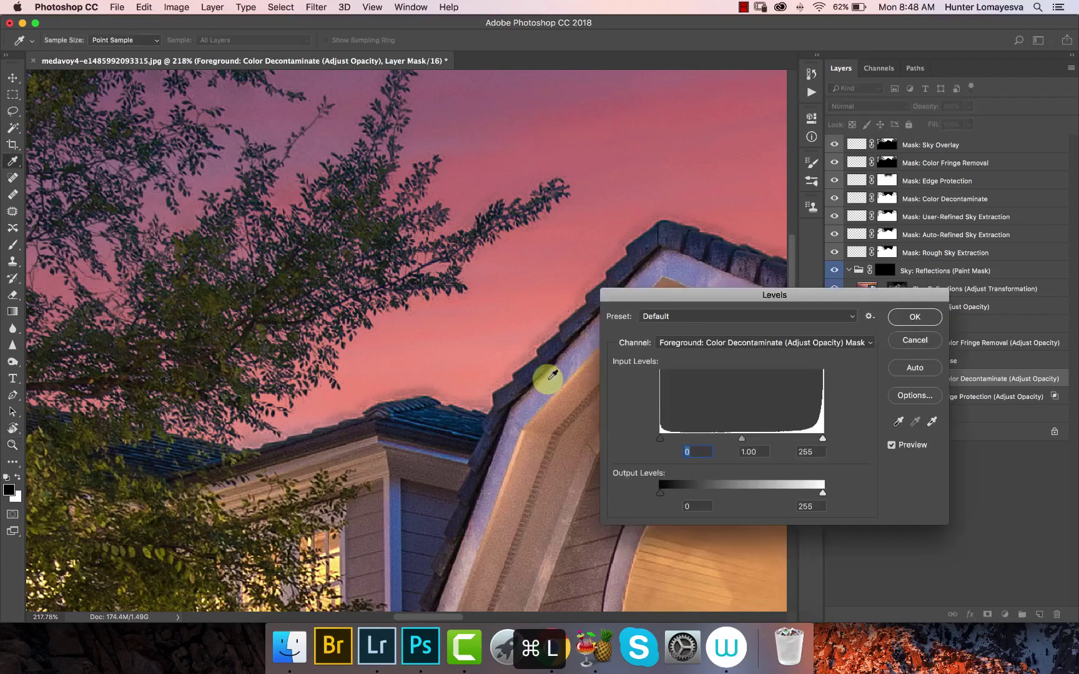
type("4")
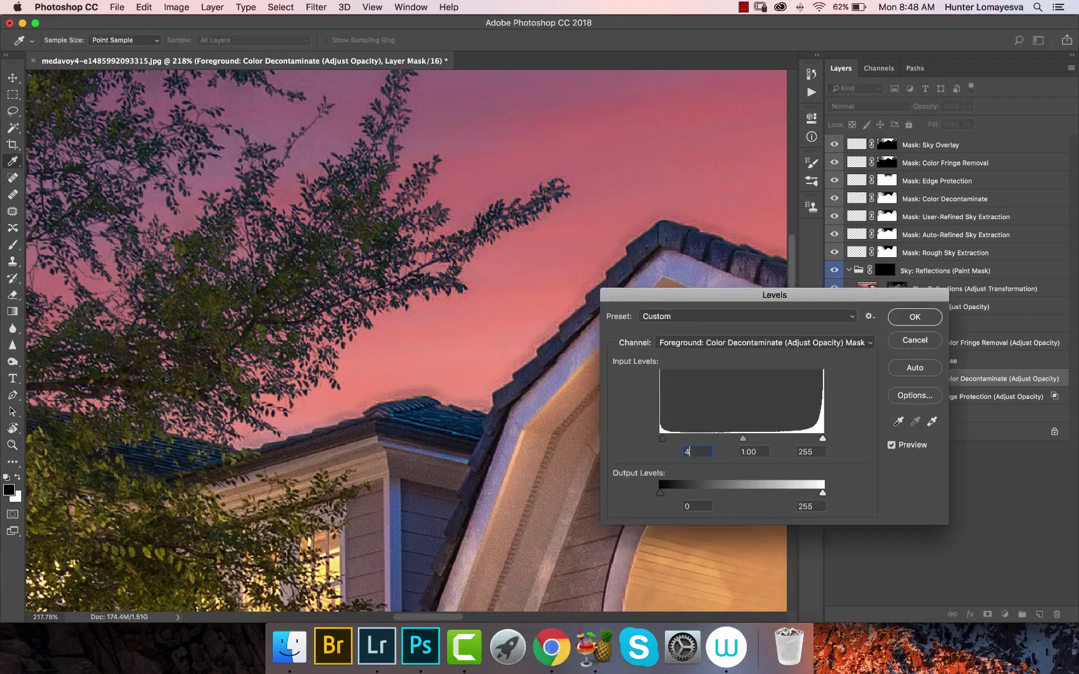
type("5")
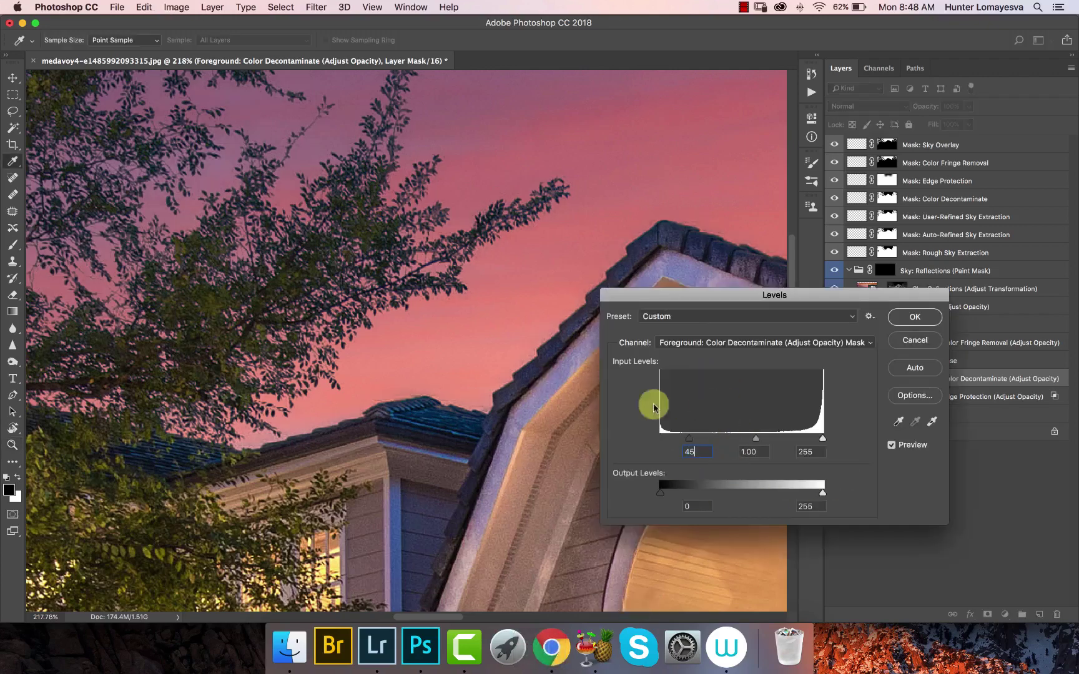
left_click(915, 316)
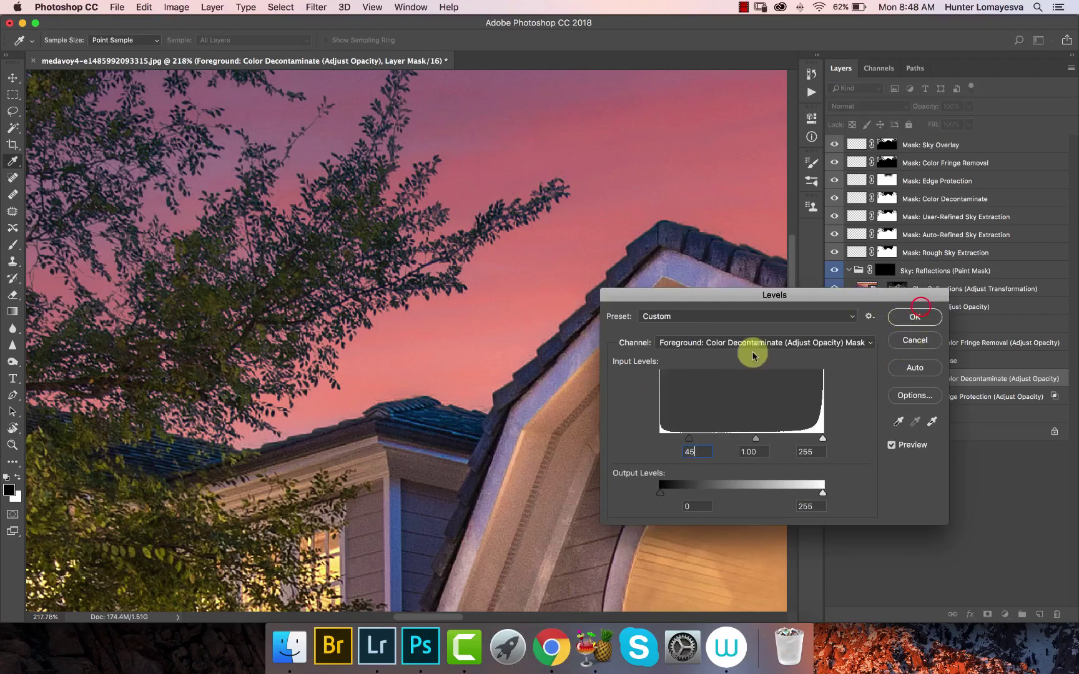
key("z")
left_click_drag(744, 336, 643, 301)
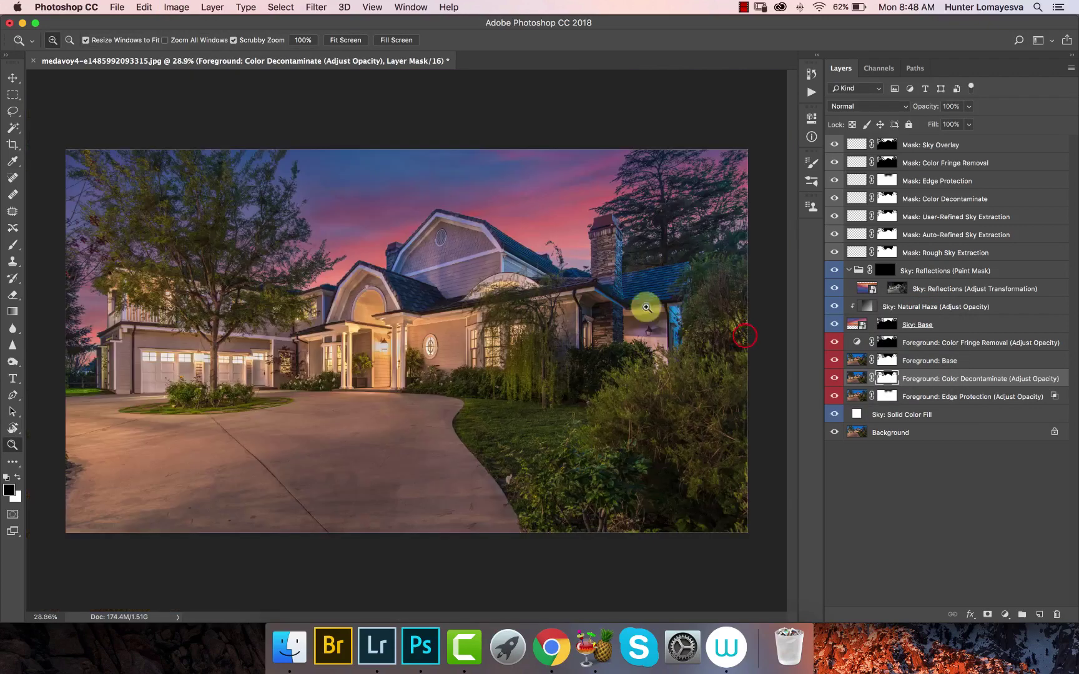
left_click_drag(597, 179, 595, 253)
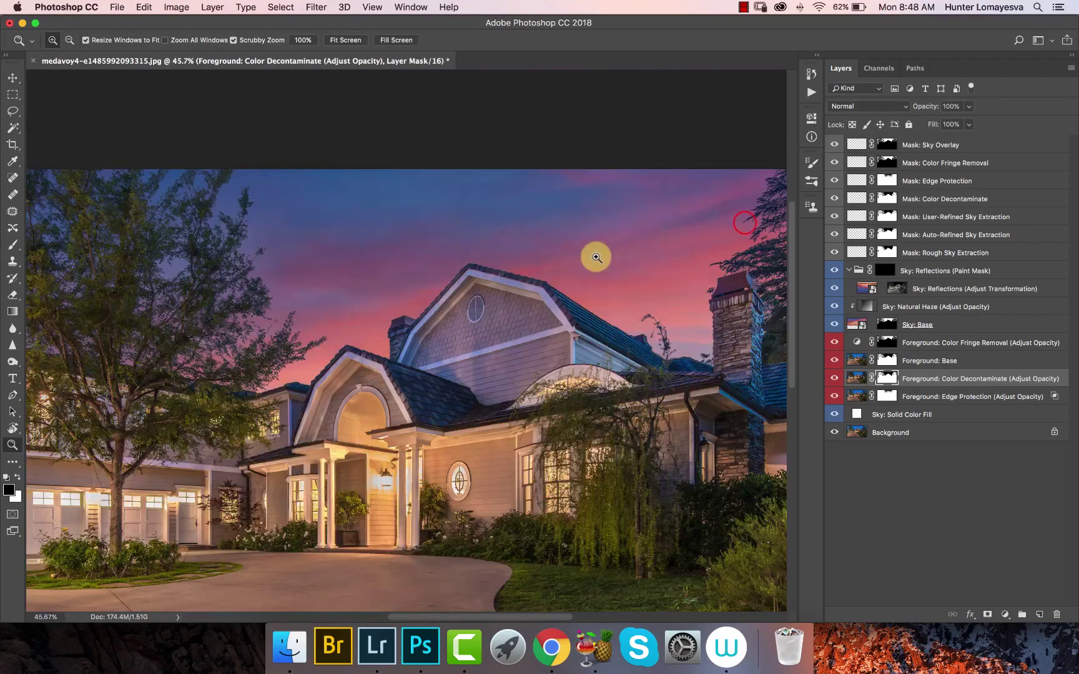
Run the 2b. Optional - Replace Sky Overlay action from the Seamless - Classic Edition set
key("super+minus")
key("super+minus")
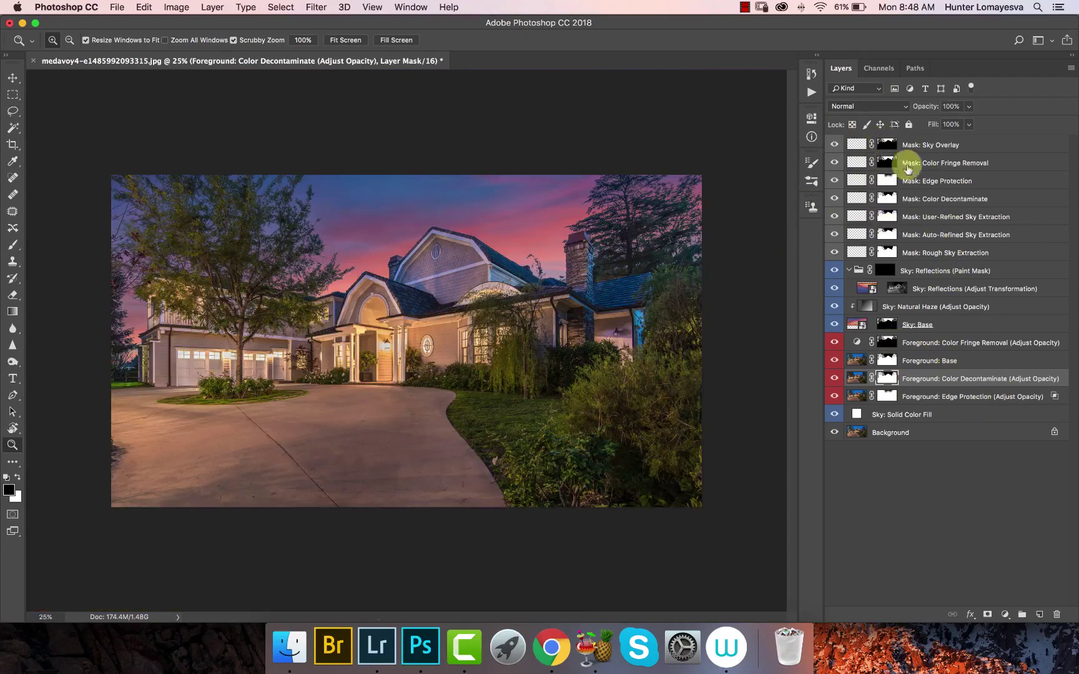
left_click(812, 94)
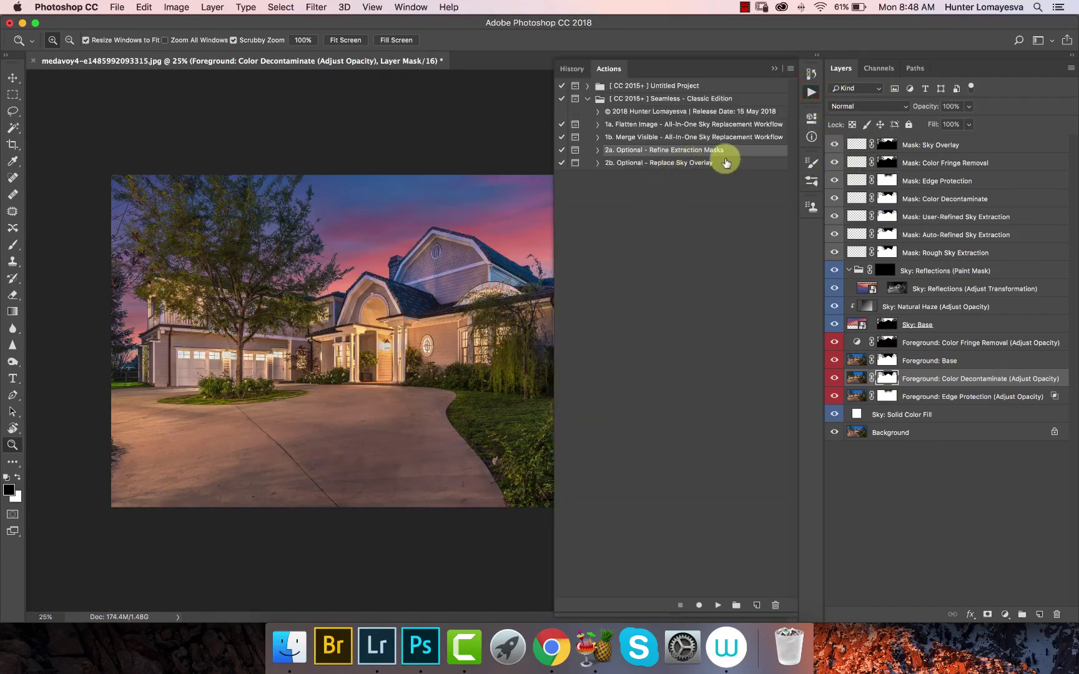
left_click(723, 153)
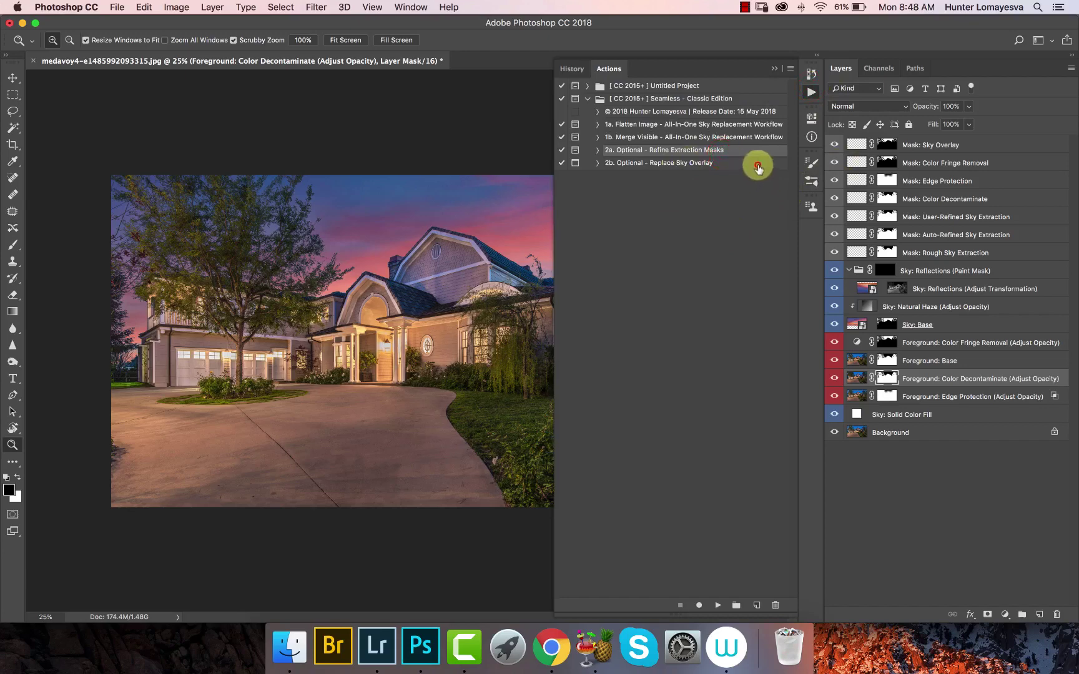
left_click(757, 165)
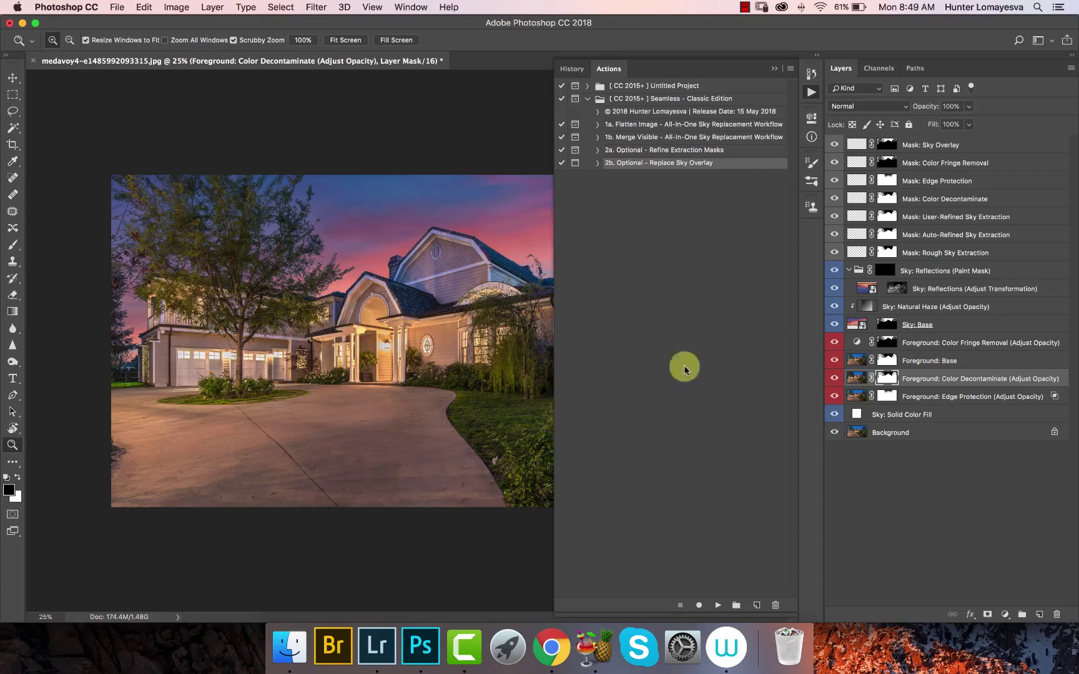
left_click(718, 605)
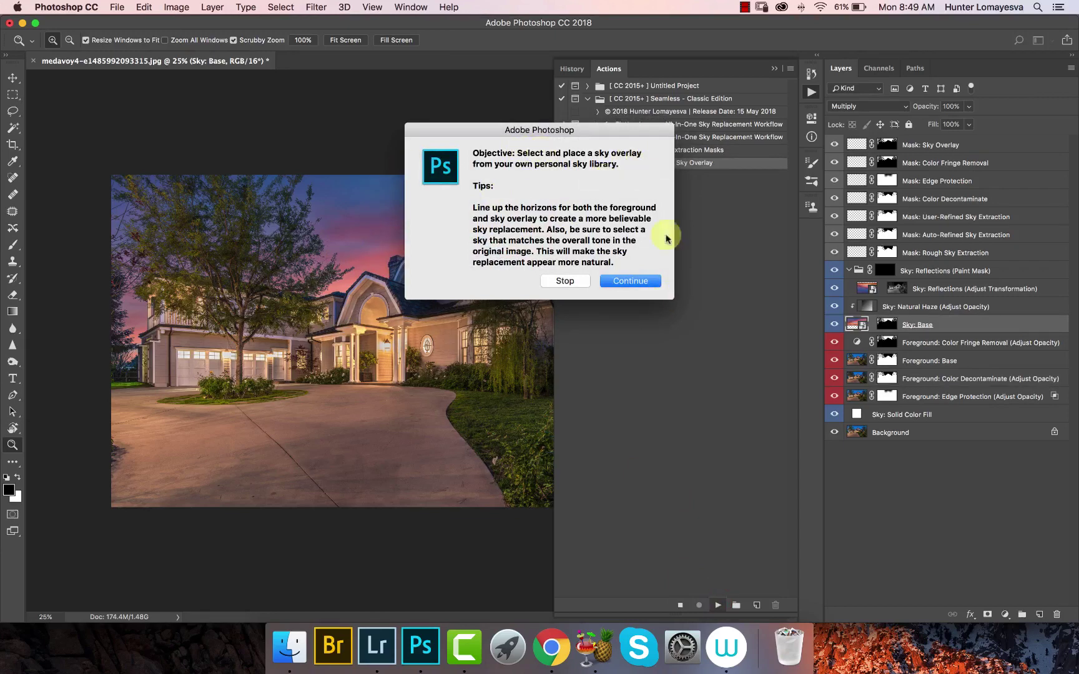
Continue past the sky overlay tips and place Sunset Sky 00062.jpg from the Sunset Skies folder
left_click(624, 282)
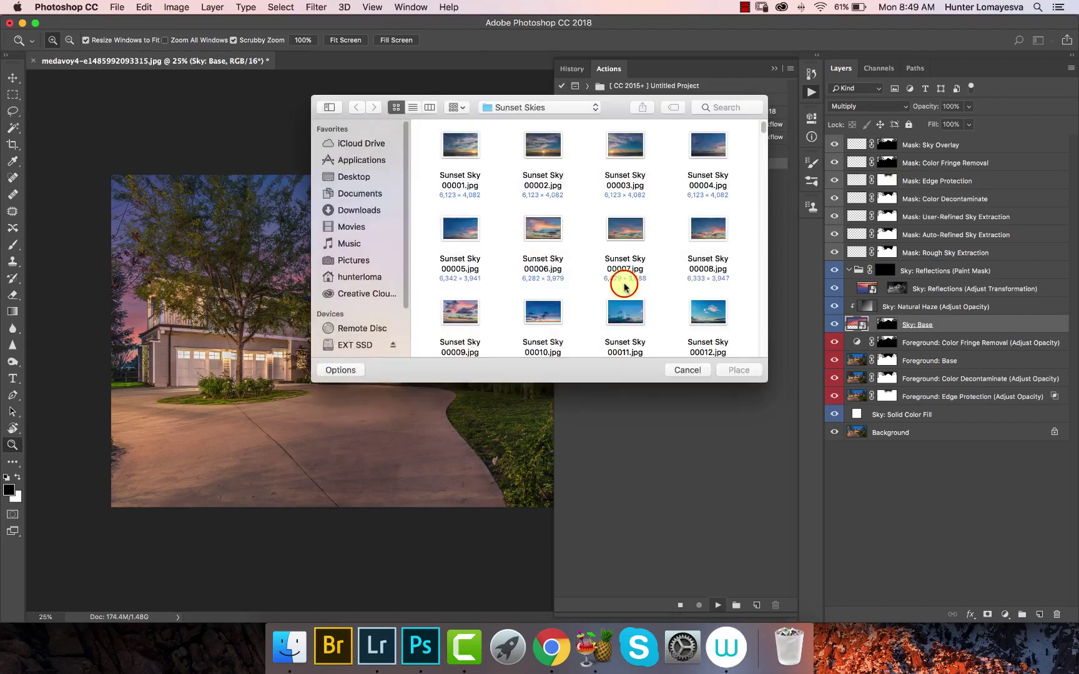
scroll(565, 243, "down", 15)
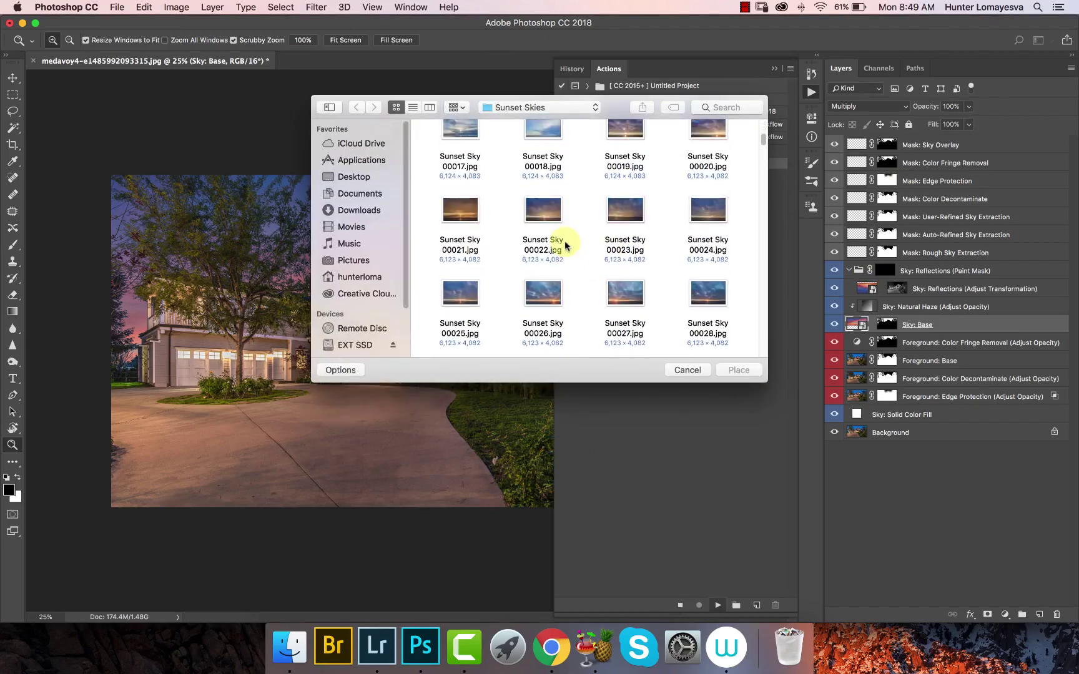
scroll(565, 244, "down", 7)
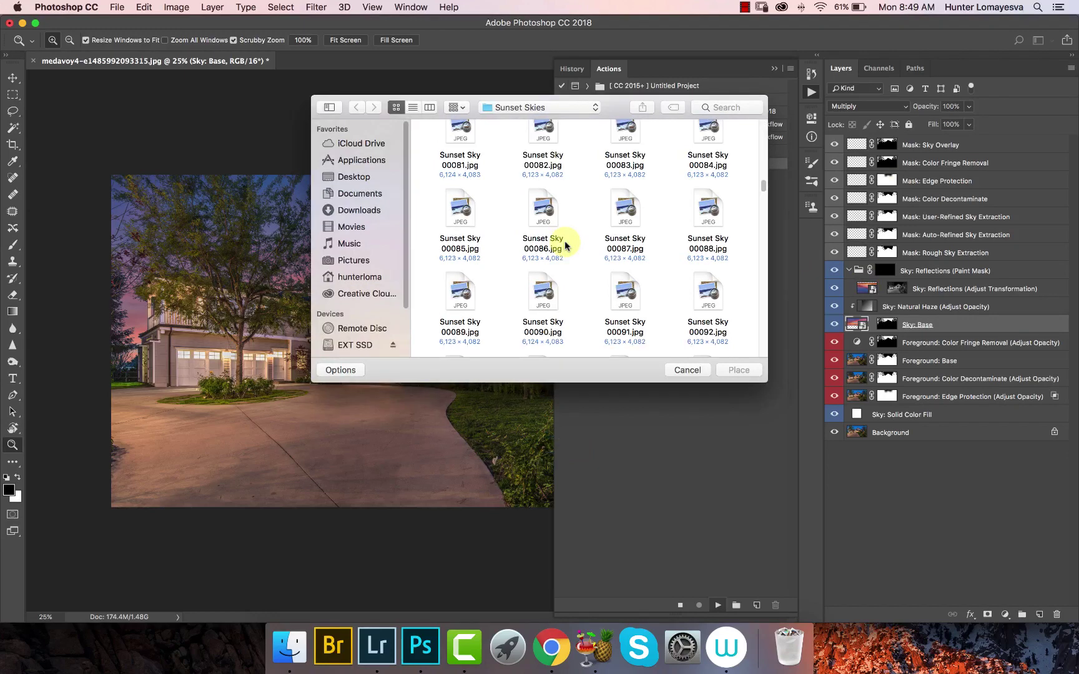
scroll(566, 245, "up", 3)
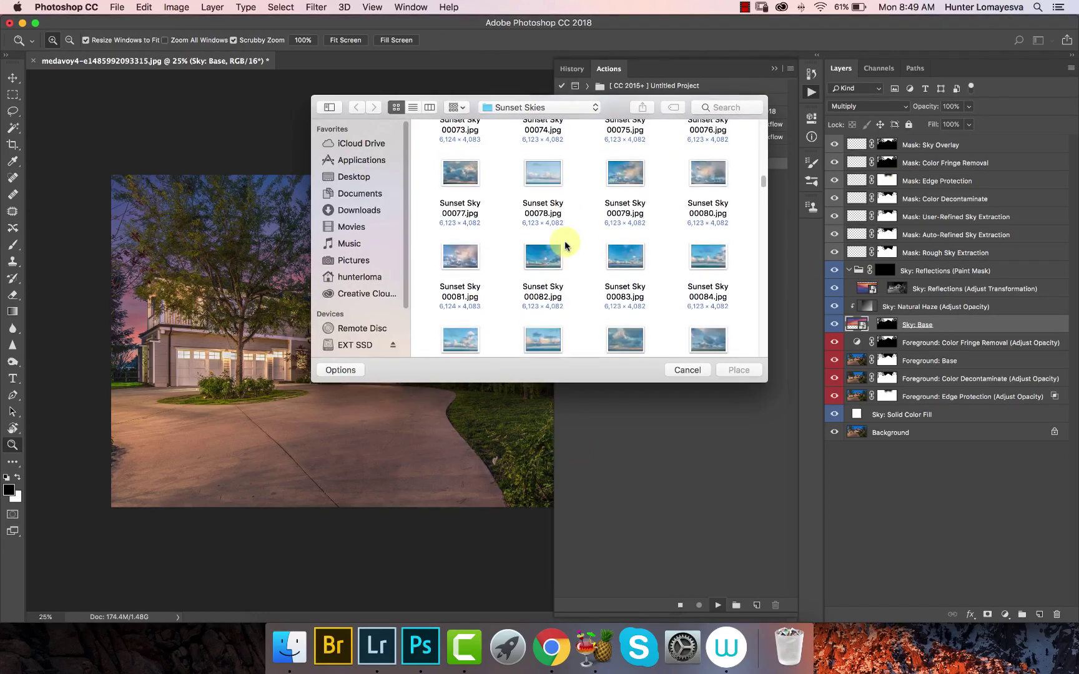
scroll(565, 245, "up", 8)
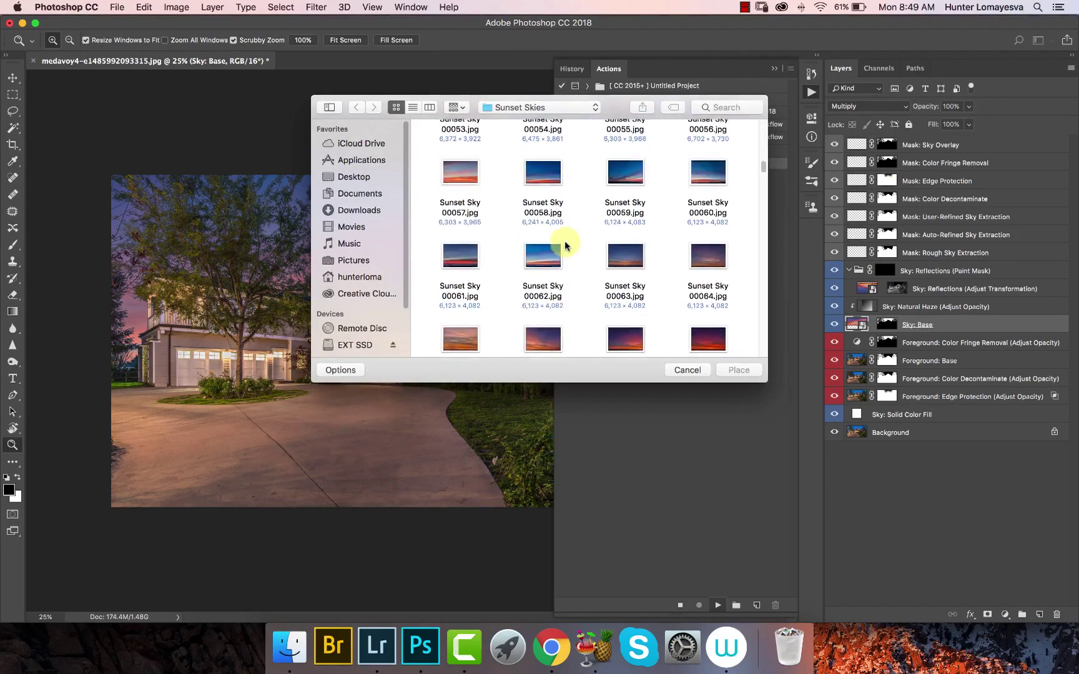
left_click(542, 315)
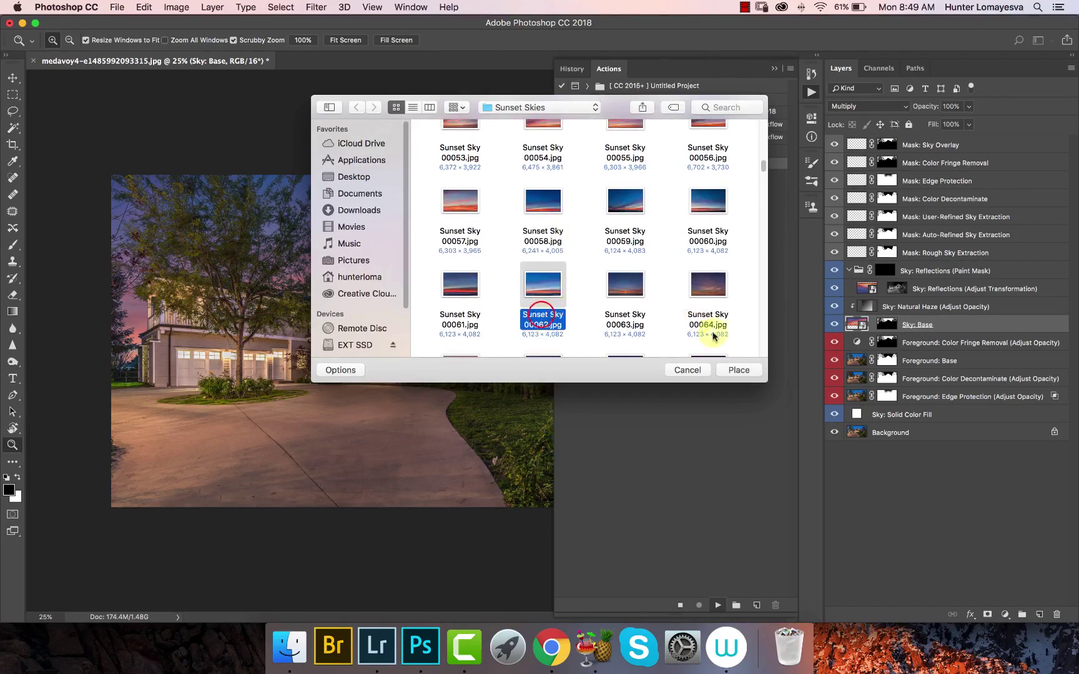
left_click(738, 369)
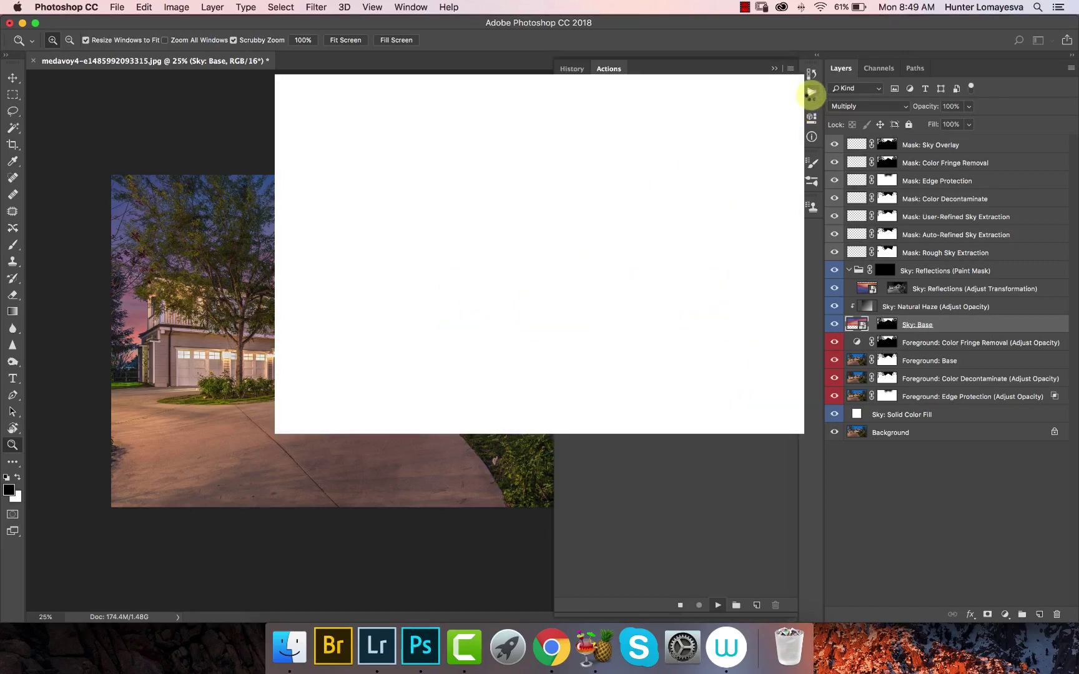
Collapse the Actions list, scale the new sky to about 103.4% so it covers the image's full width, and apply the transformation
left_click(811, 92)
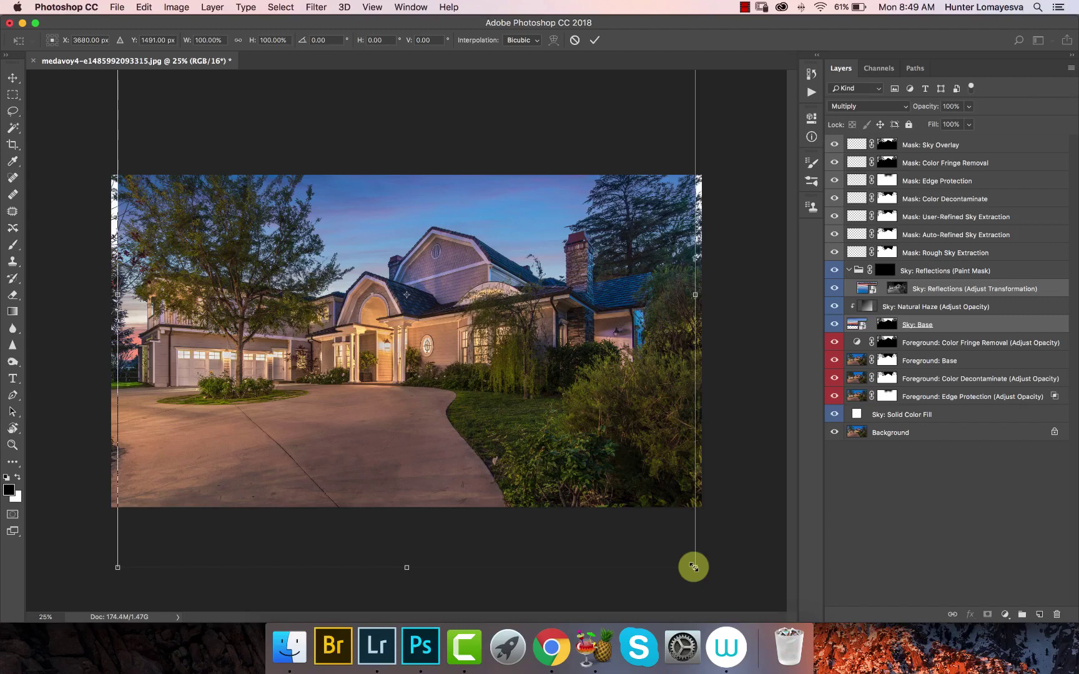
mouse_move(694, 567)
left_mouse_down()
mouse_move(710, 578)
mouse_move(643, 532)
mouse_move(705, 577)
left_mouse_up()
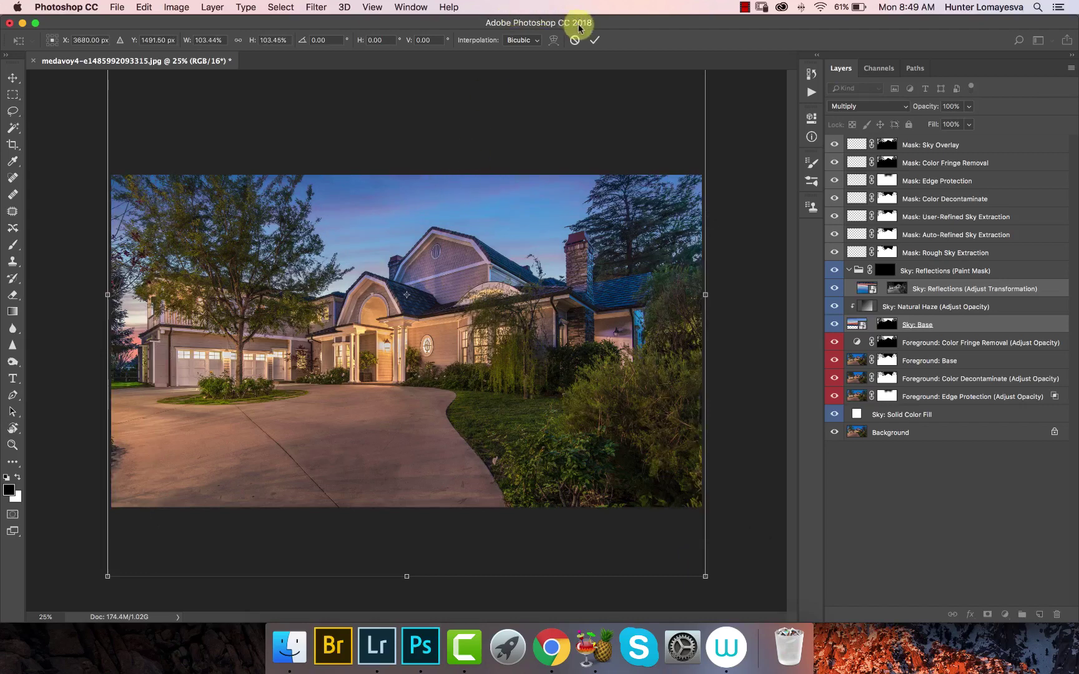
left_click(595, 40)
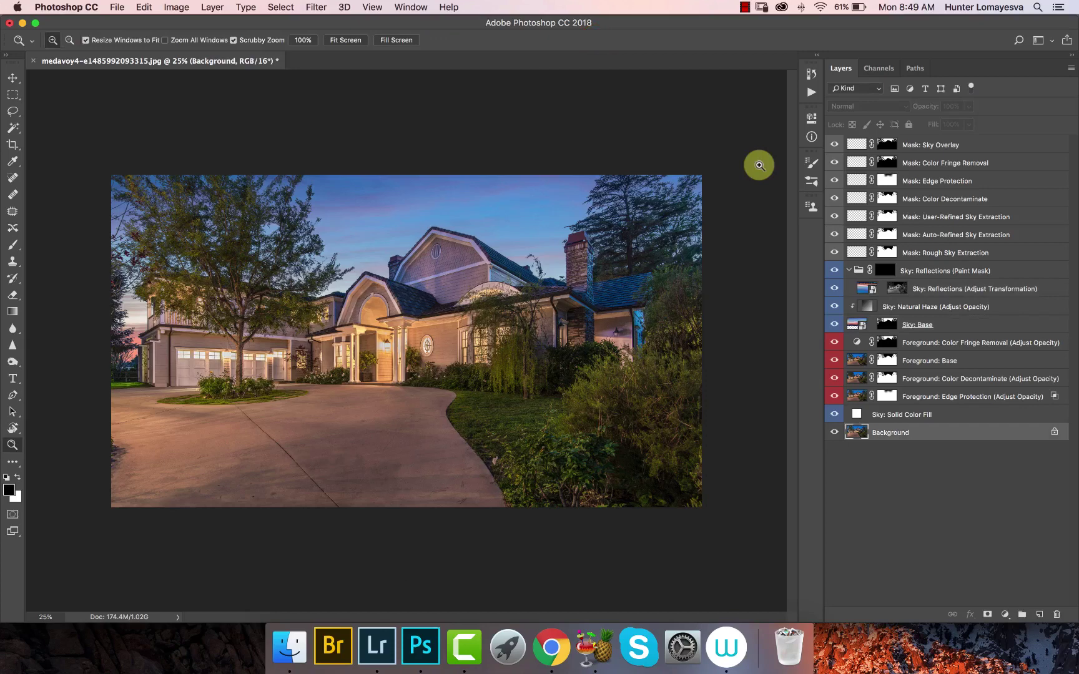
Hide every layer except the Sky: Reflections group and its content, and invert the group's mask to white
left_click(866, 287)
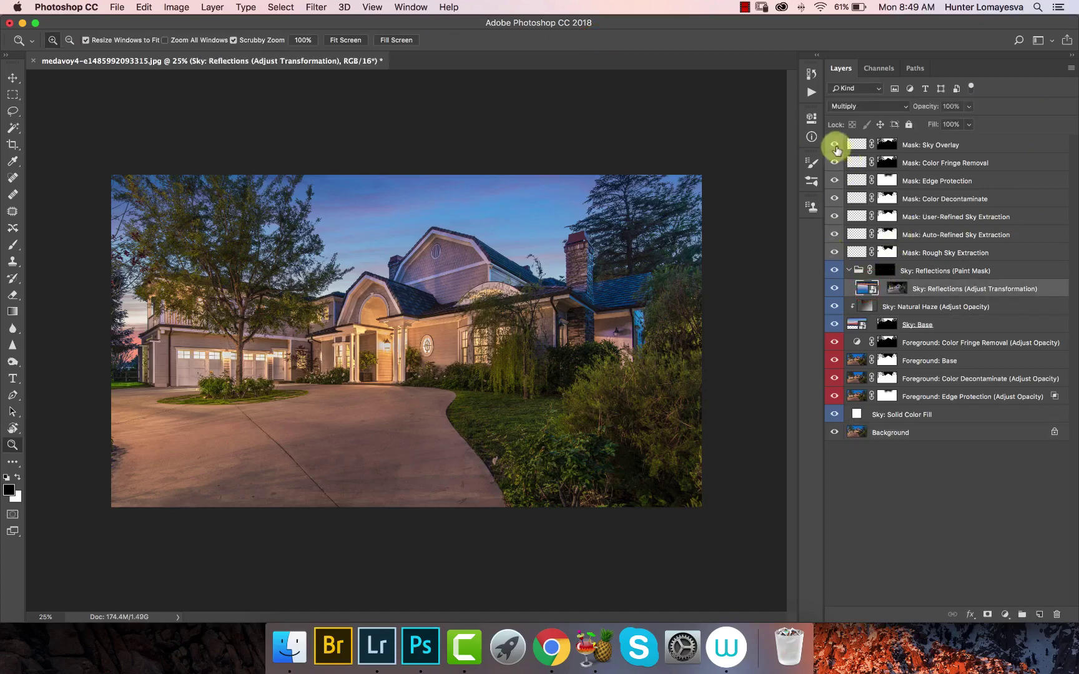
left_click_drag(835, 146, 831, 435)
left_click(835, 269)
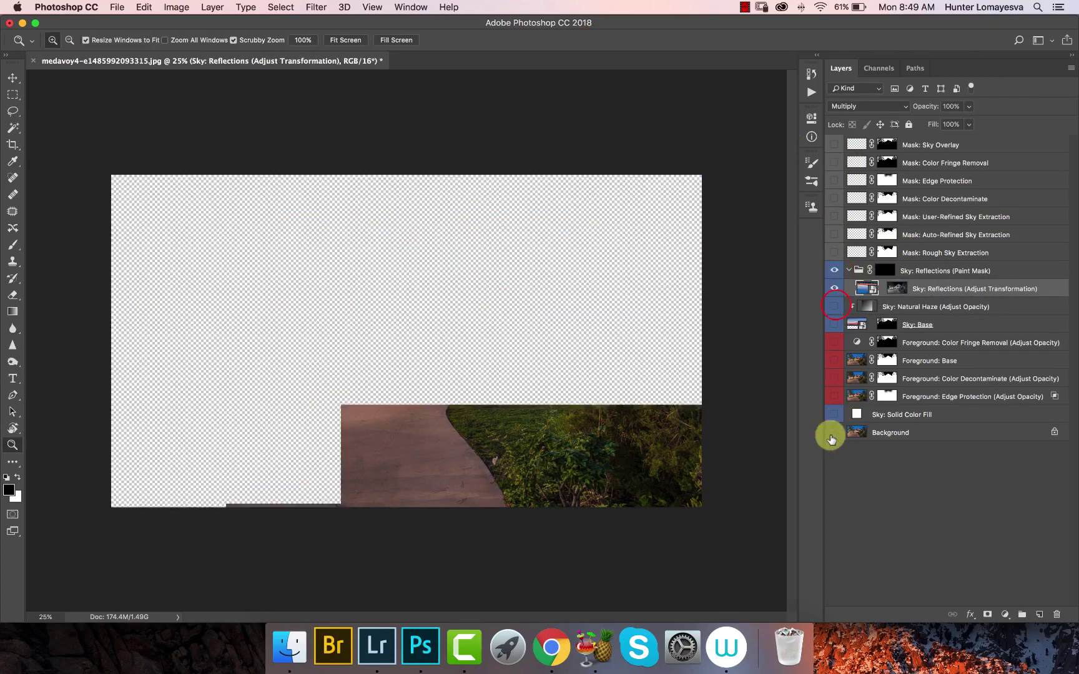
left_click(887, 272)
key("super+i")
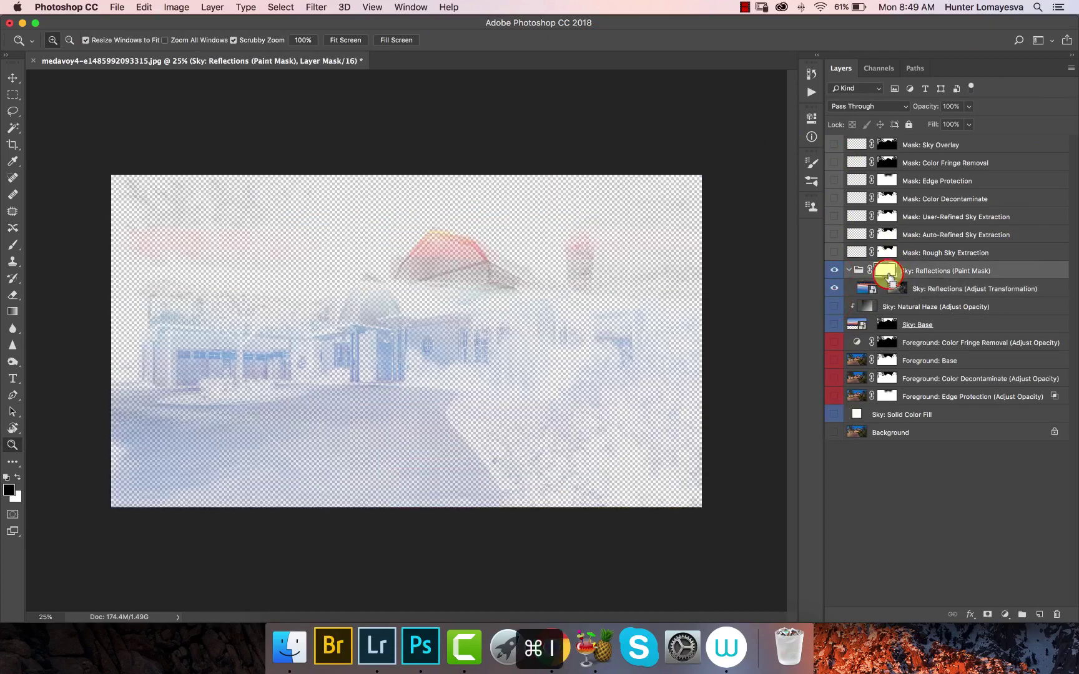
Disable the mask of Sky: Reflections (Adjust Transformation) to show the flipped sky, and select that layer together with Sky: Base
left_click(894, 288)
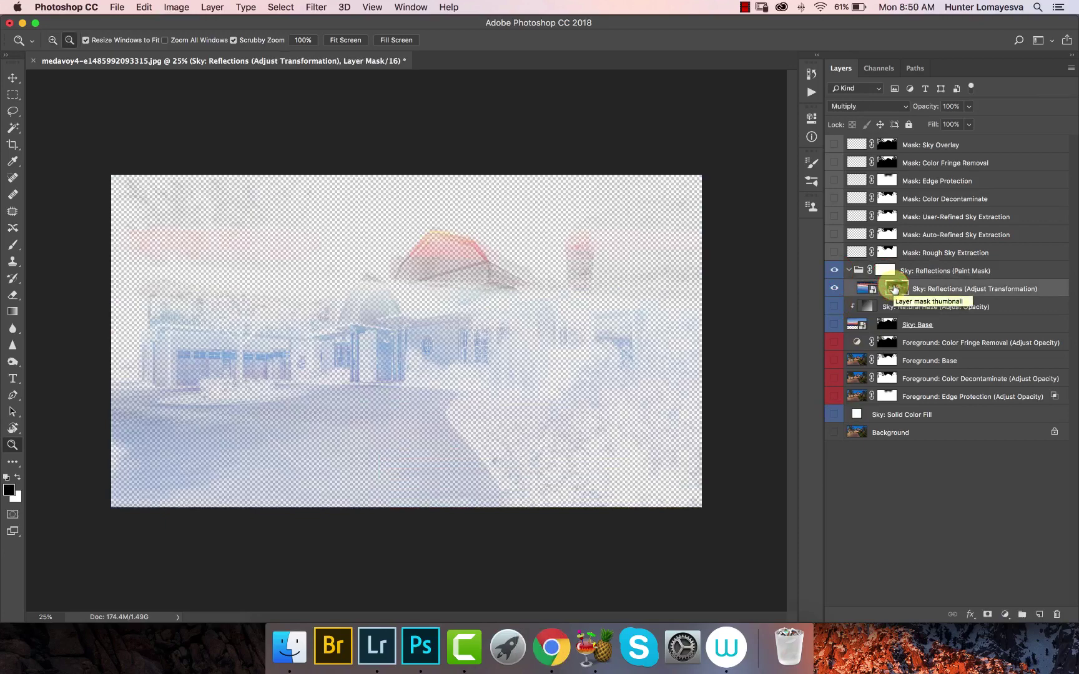
left_click(894, 288, "alt")
left_click(866, 289)
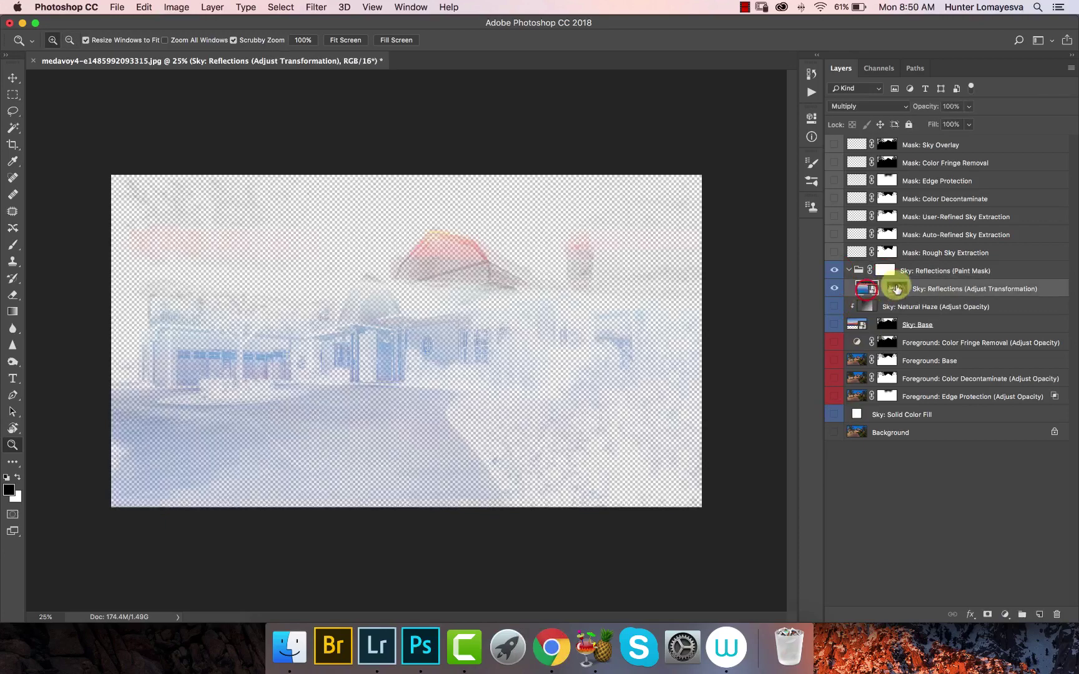
left_click(897, 289, "shift")
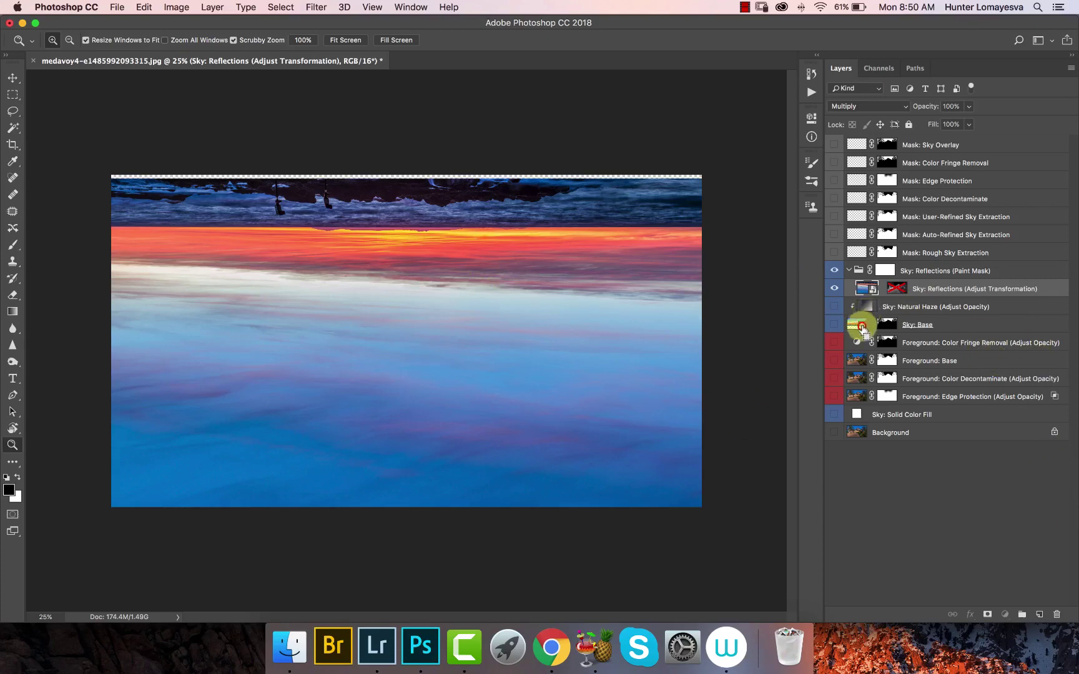
left_click(861, 325, "super")
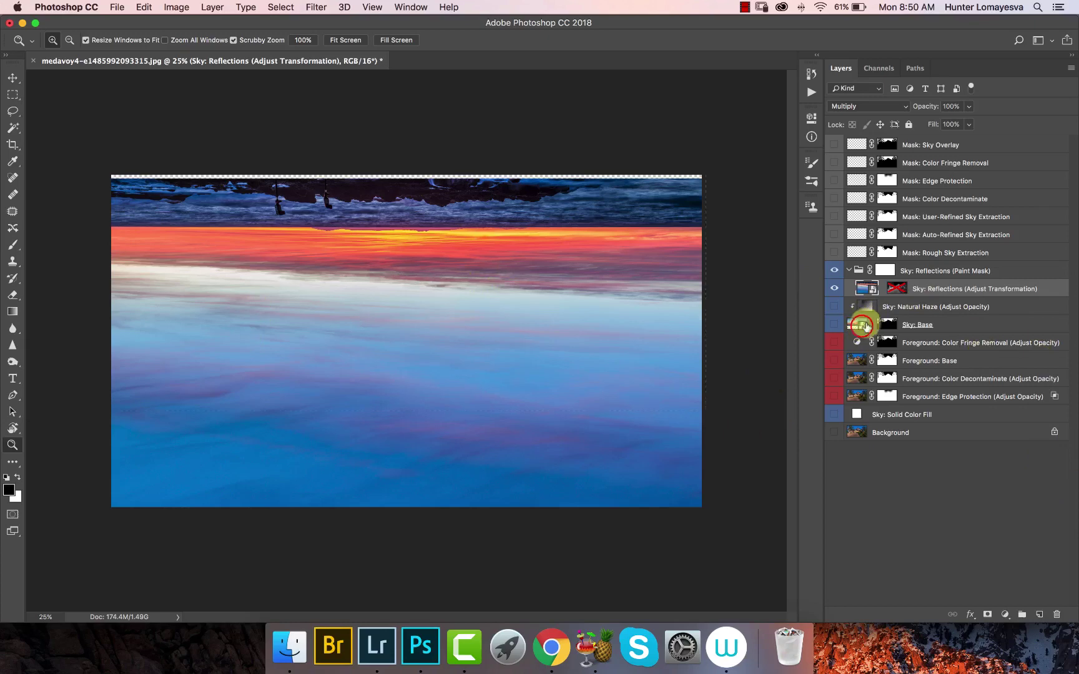
left_click(928, 324, "super")
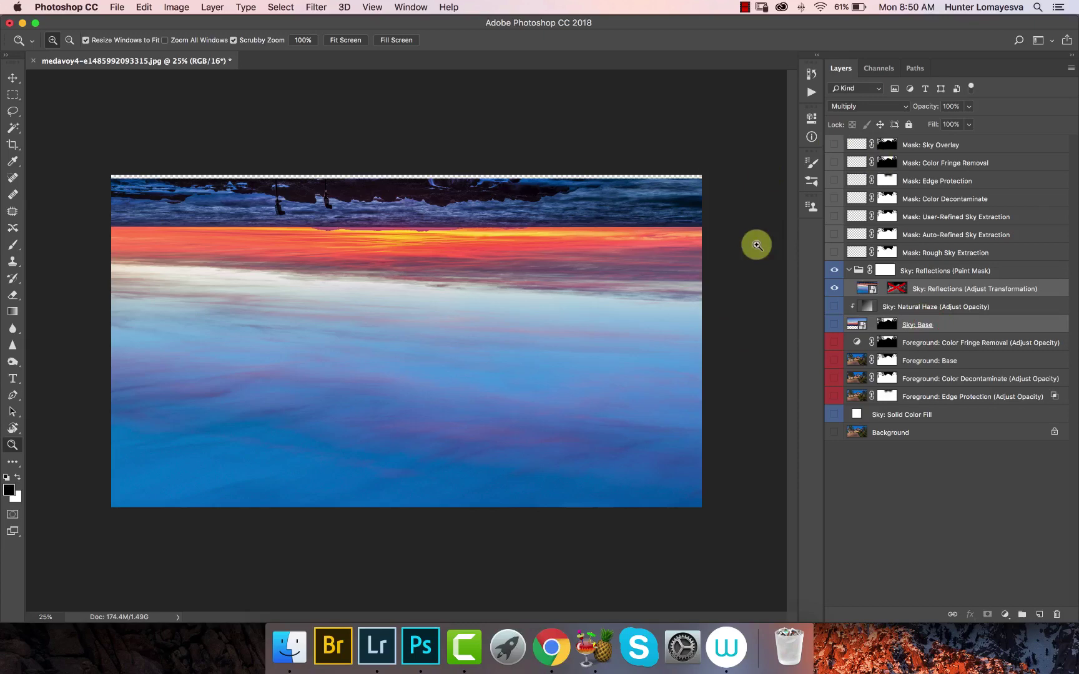
key("super+d")
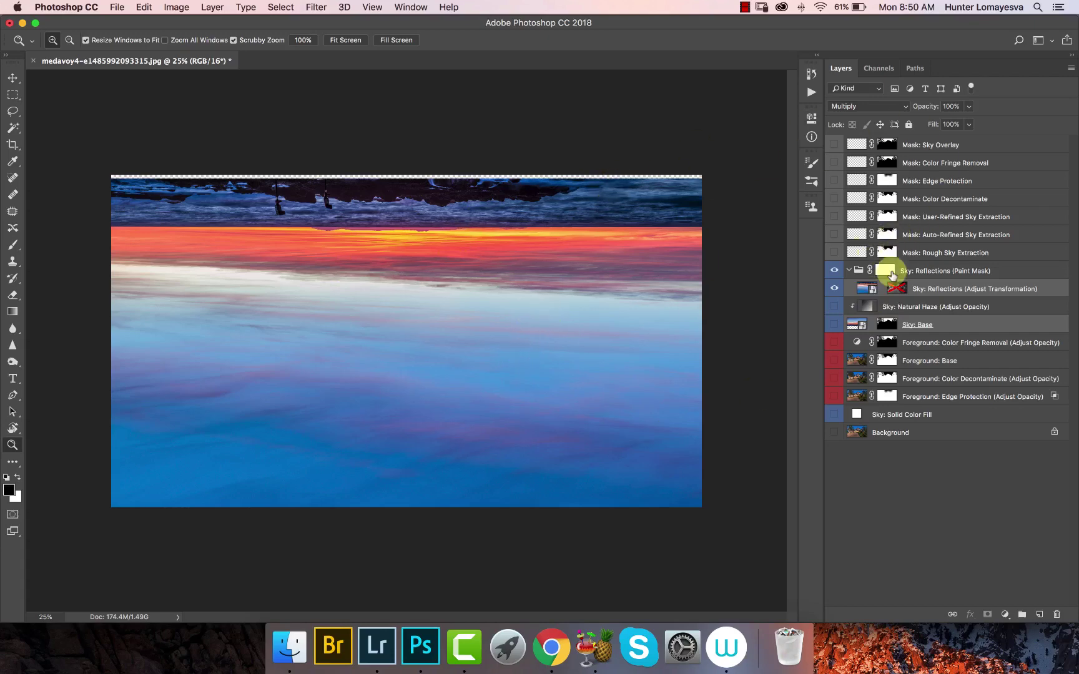
Show the natural haze, sky, foreground, Background and all Mask layers again
left_click(940, 312)
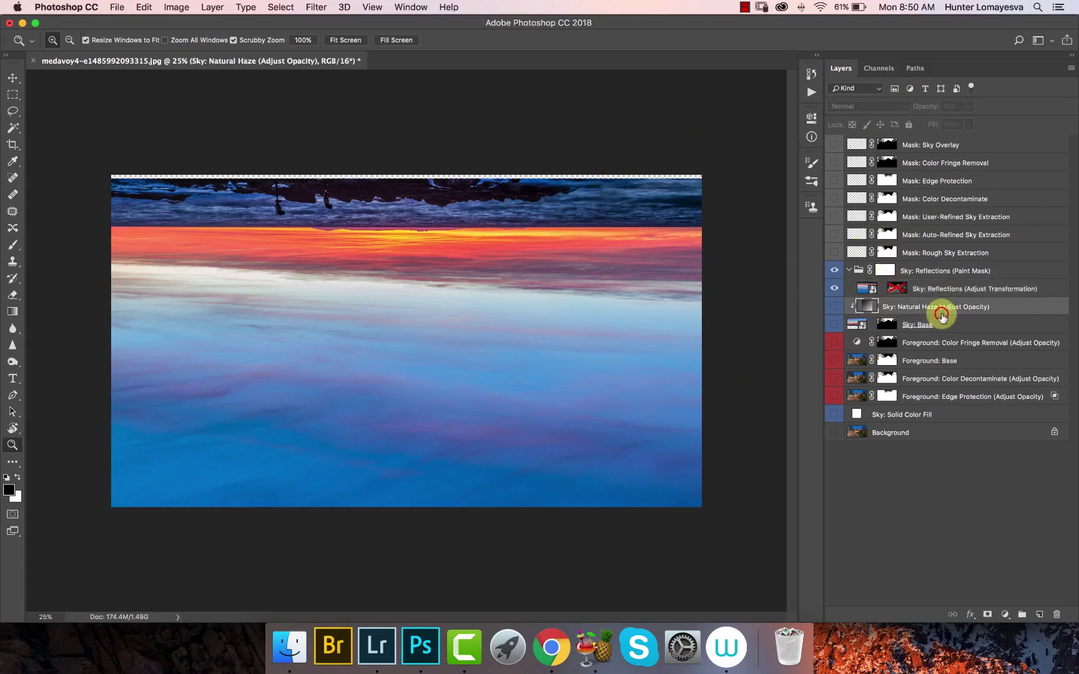
left_click(836, 304)
left_click(835, 411)
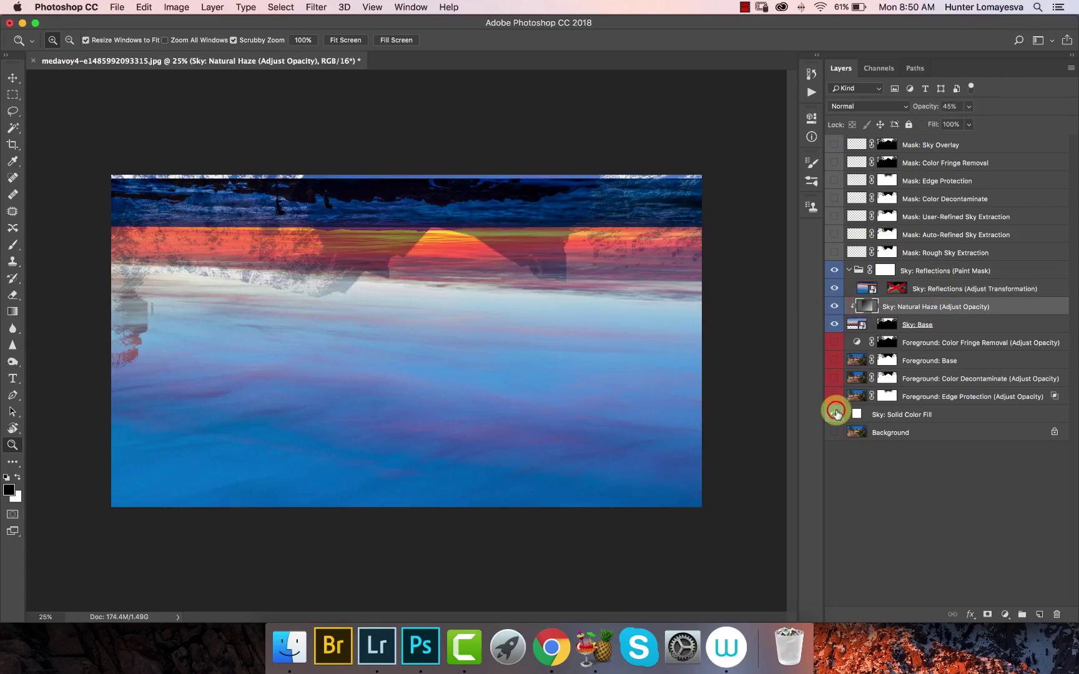
left_click_drag(834, 343, 834, 434)
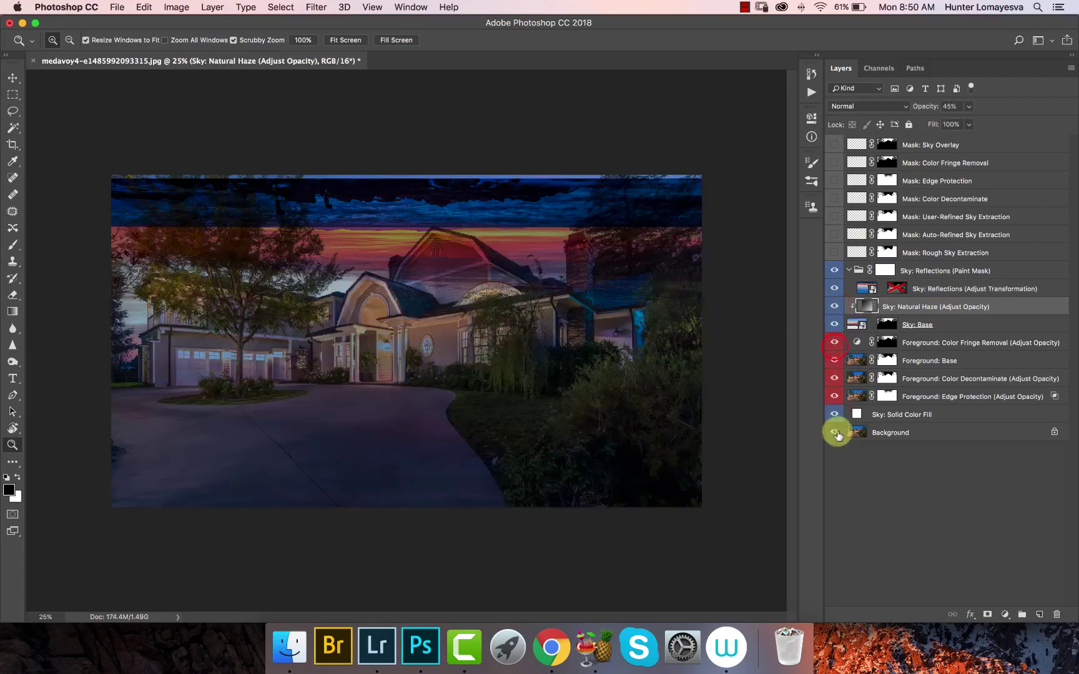
left_click_drag(834, 252, 837, 111)
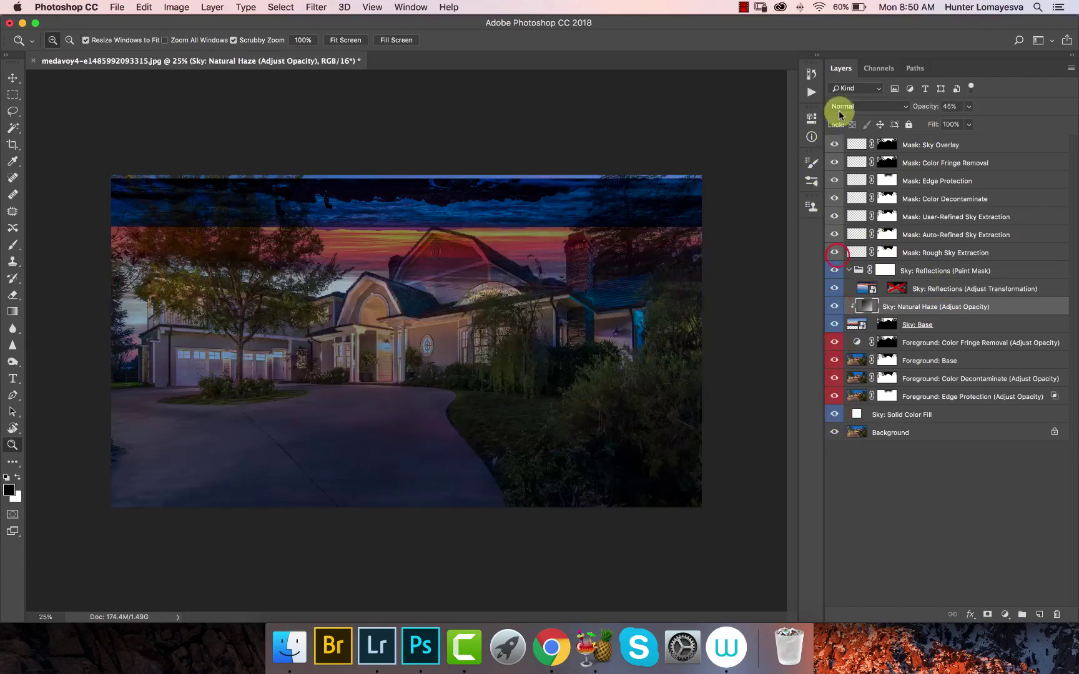
Re-enable the mask of Sky: Reflections (Adjust Transformation) and invert the Sky: Reflections group mask back to black
left_click(895, 285)
left_click(887, 271)
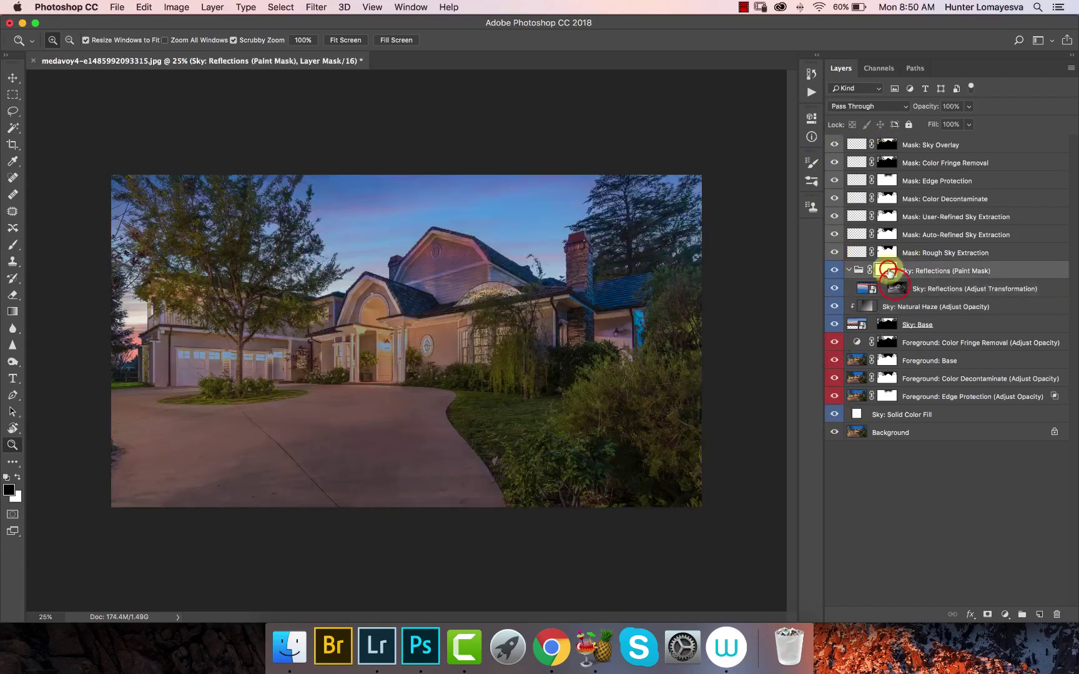
key("super+i")
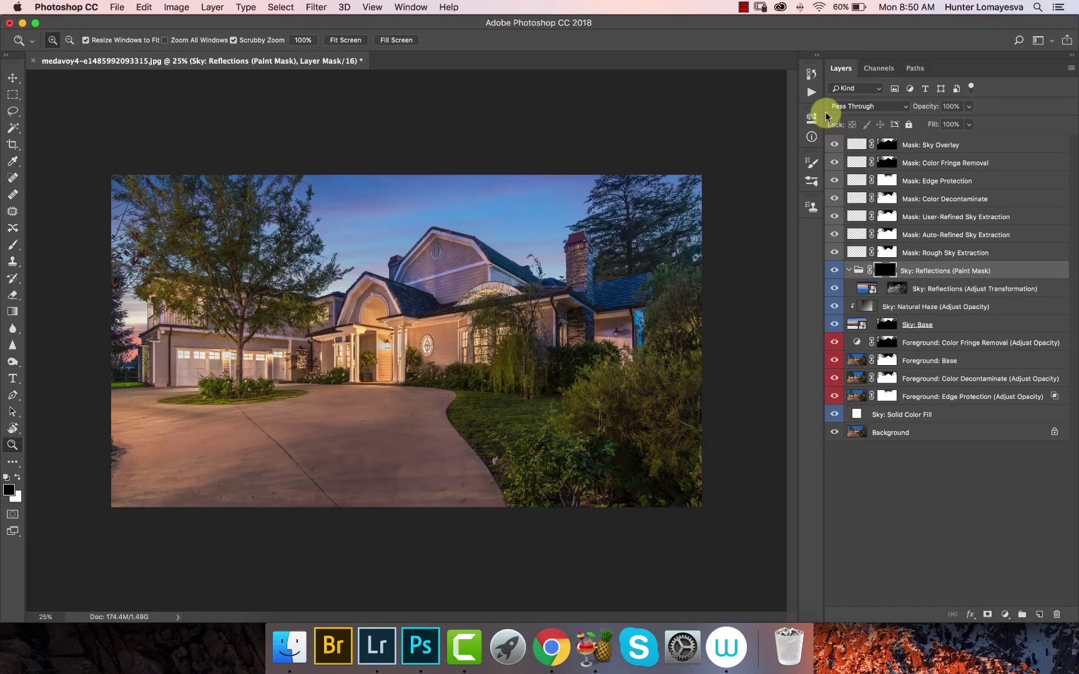
Select the Mask: Sky Overlay layer and expand the Actions list
left_click(856, 146)
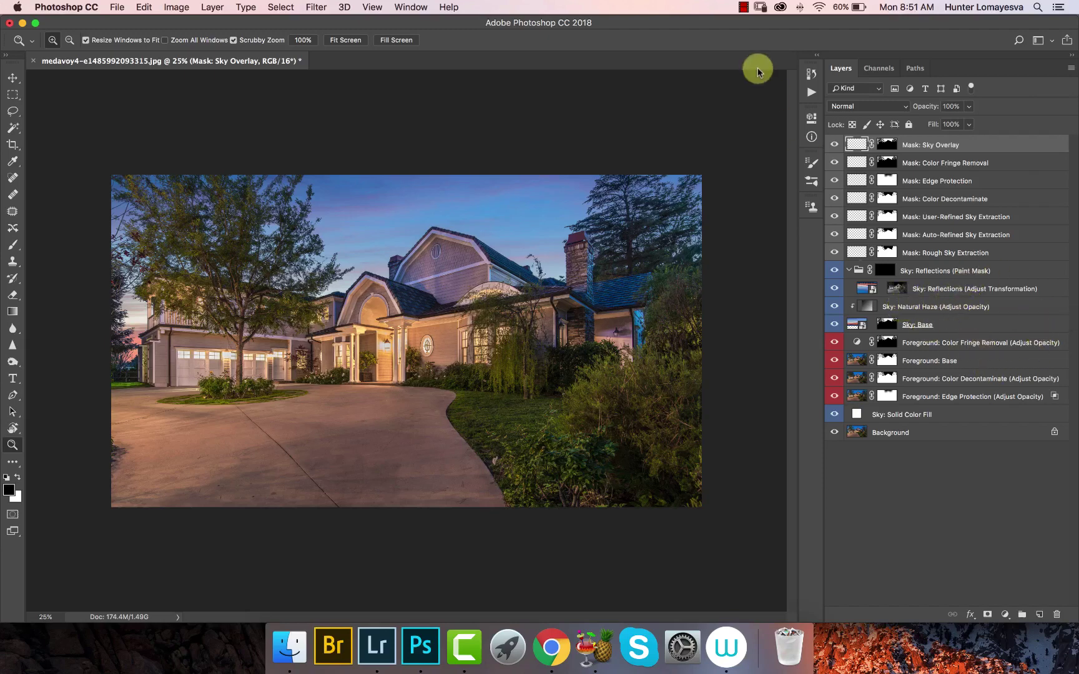
left_click(807, 90)
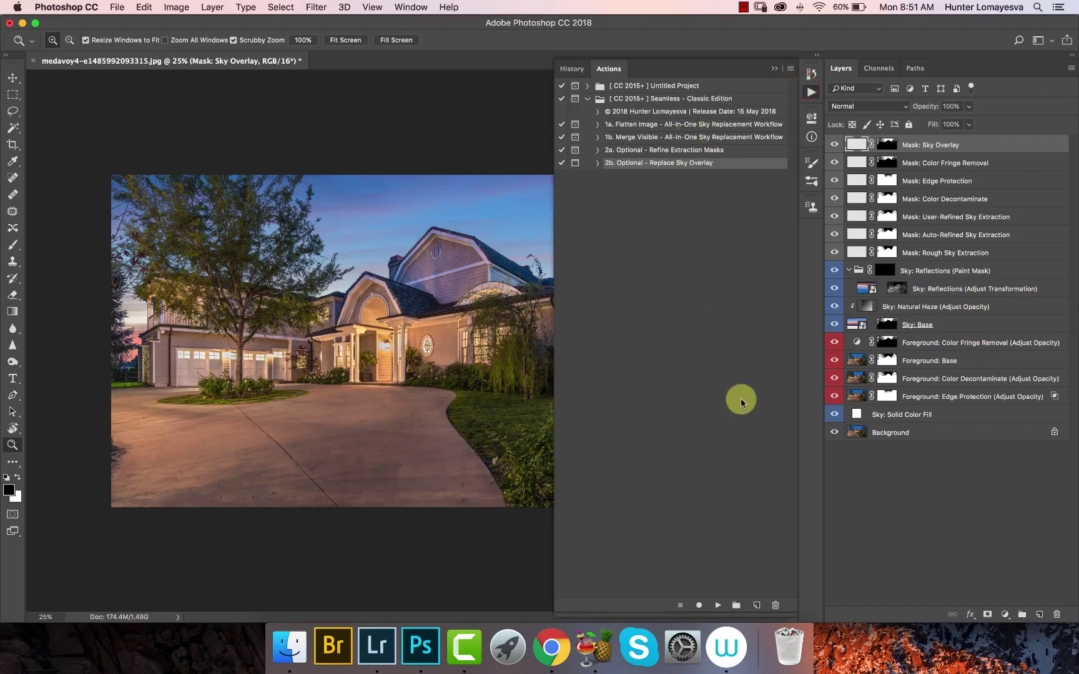
left_click(883, 290)
left_click(747, 5)
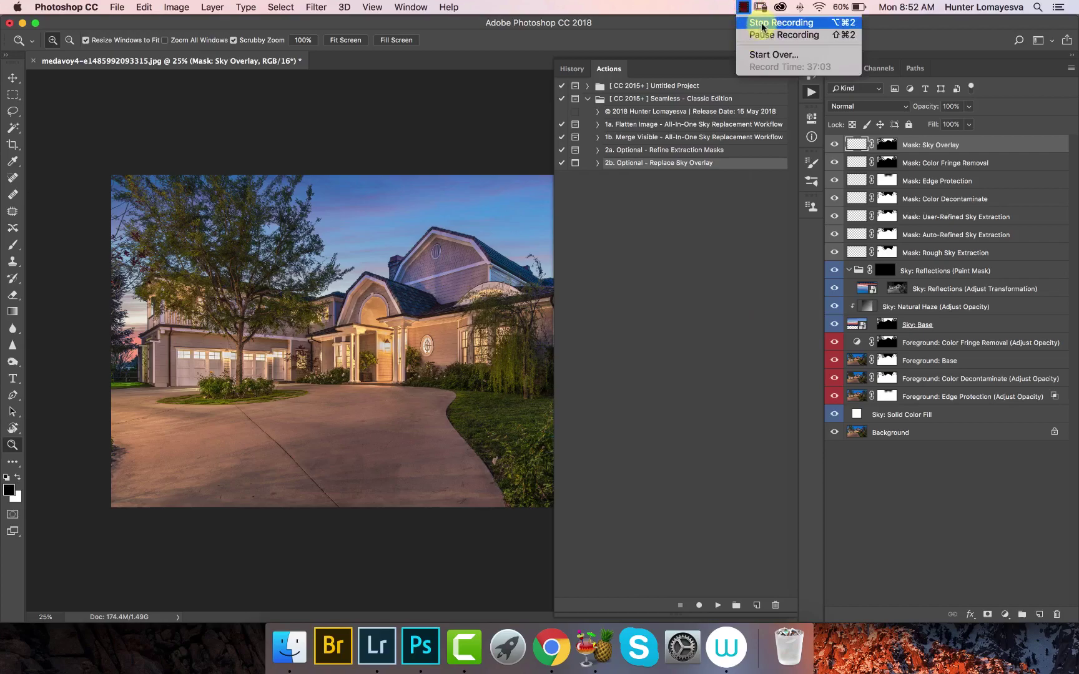